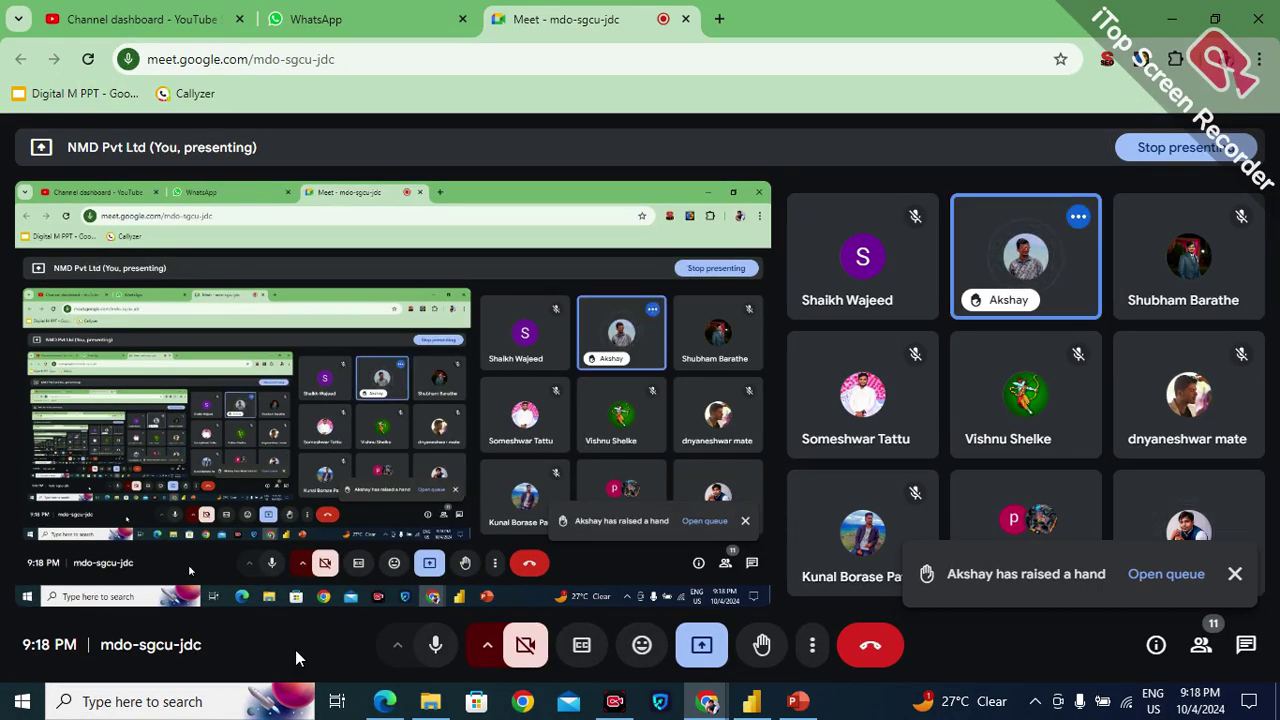
Dismiss the raised-hand notice in the meeting and switch to the PowerBI Introduction presentation in PowerPoint.
left_click(1236, 575)
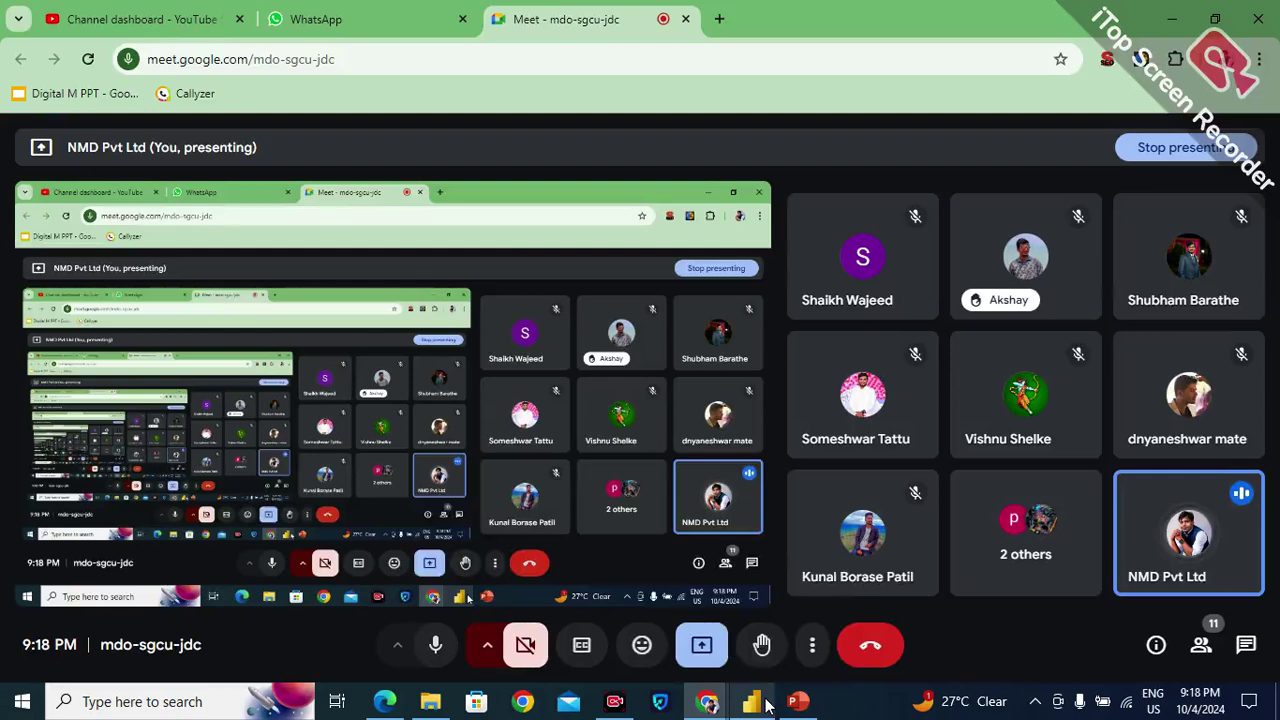
mouse_move(751, 700)
left_click(727, 662)
left_click(751, 700)
mouse_move(797, 700)
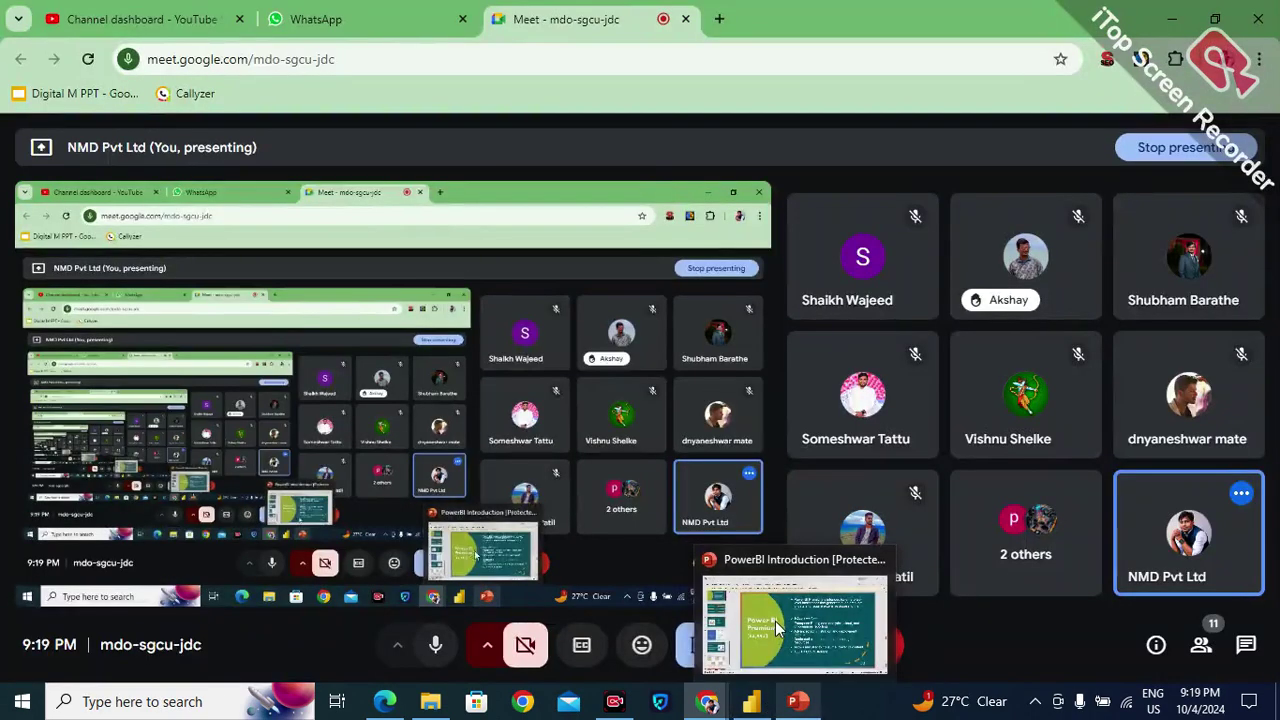
left_click(800, 620)
scroll(40, 514, "down", 2)
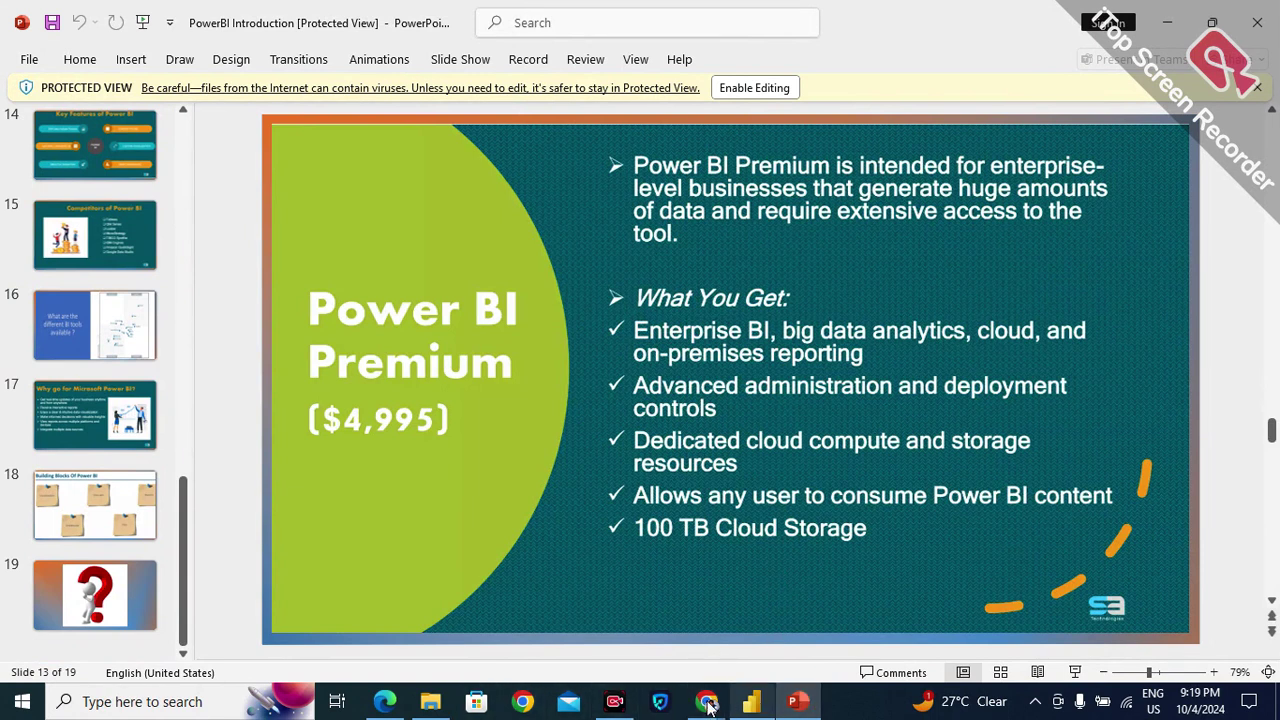
Look at the blank report in Power BI Desktop and show the Components of Power BI slide in PowerPoint.
left_click(752, 702)
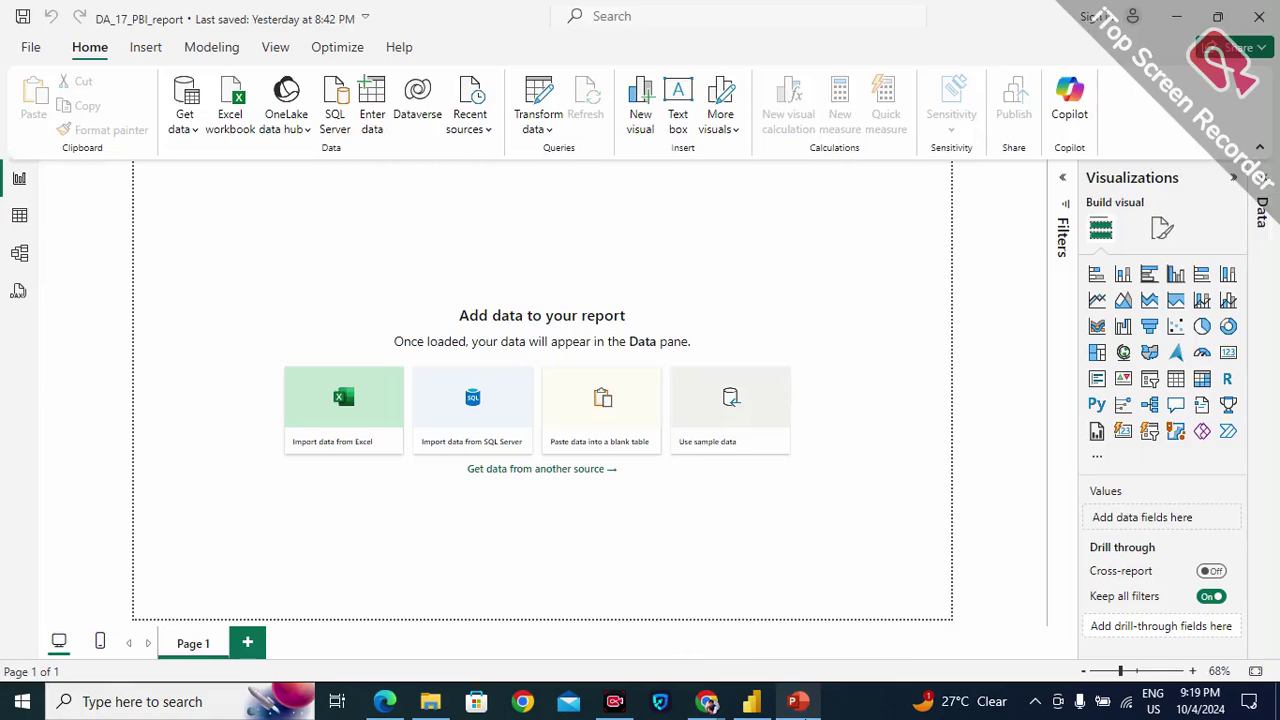
mouse_move(797, 700)
left_click(805, 665)
scroll(102, 372, "up", 6)
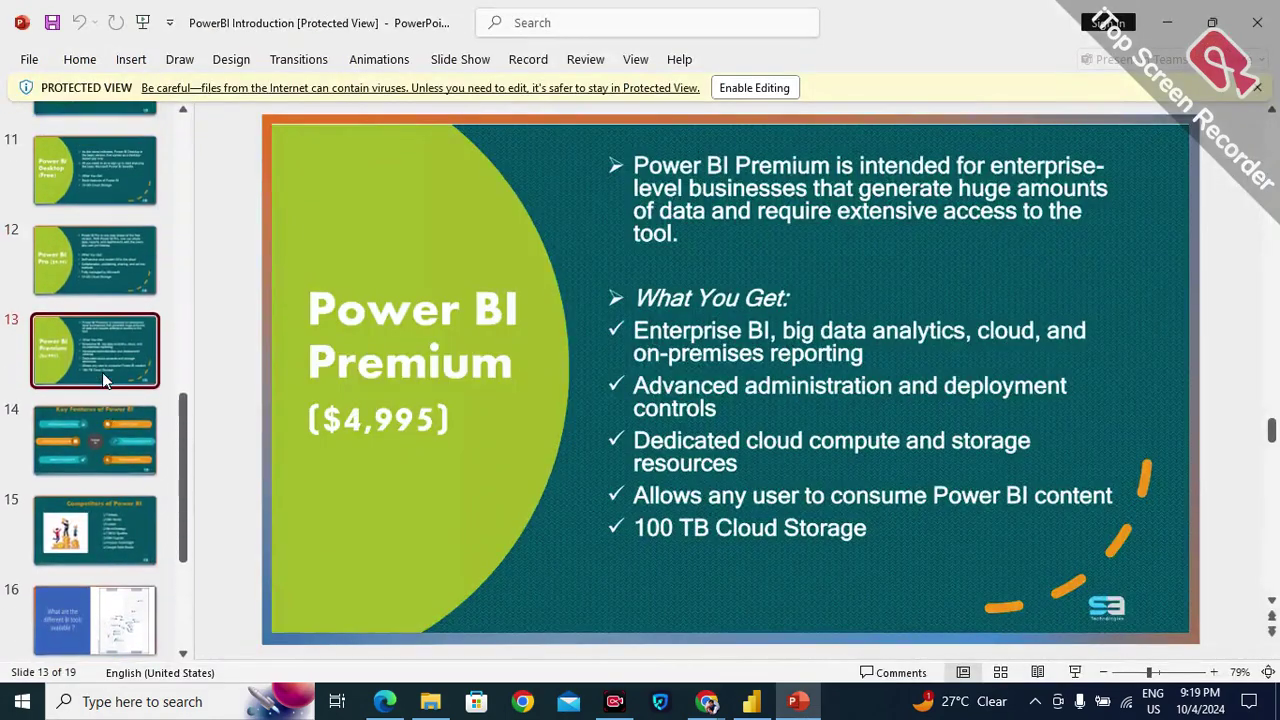
scroll(104, 350, "up", 2)
left_click(107, 326)
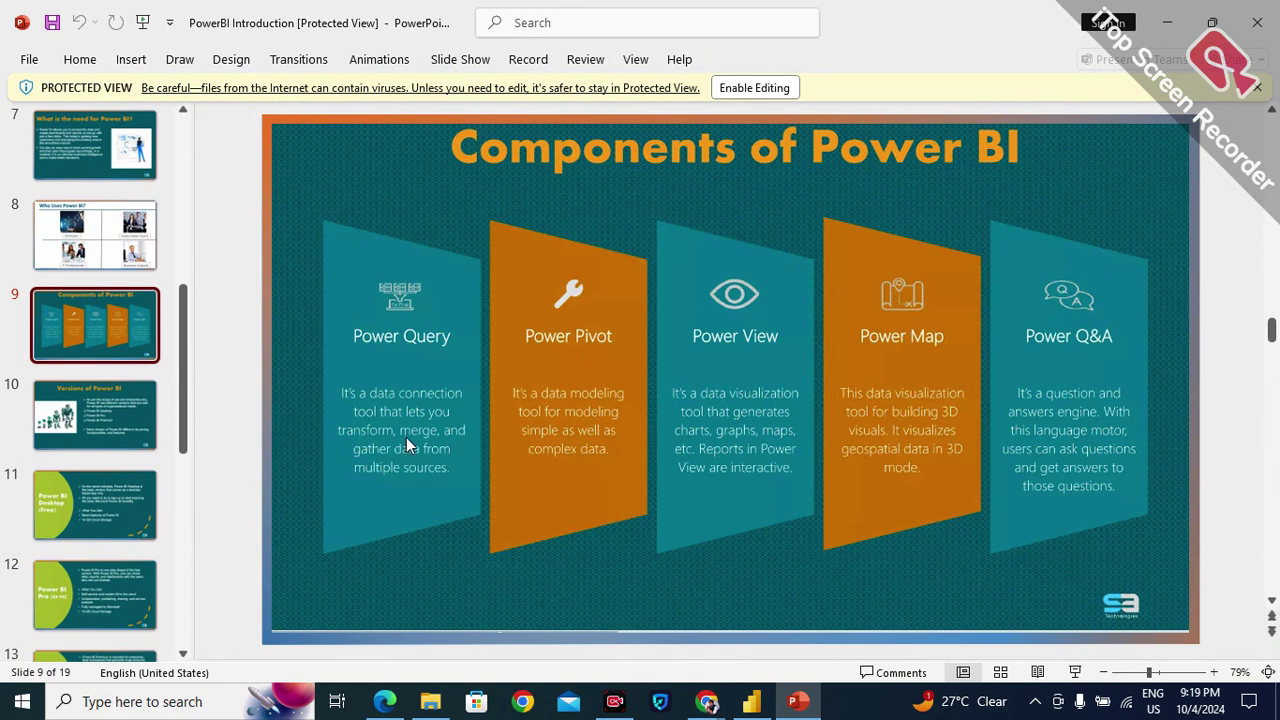
Switch to Power BI Desktop, open the Power Query Editor to show it, and close it again.
left_click(751, 701)
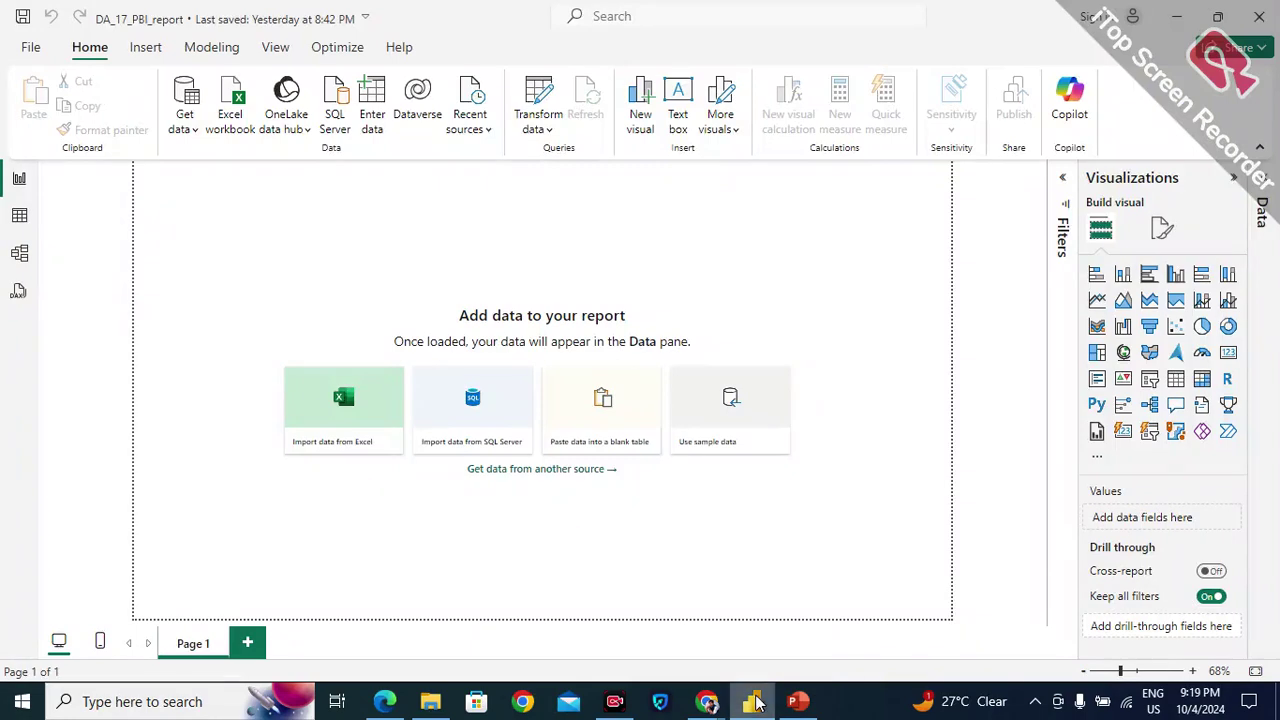
left_click(539, 96)
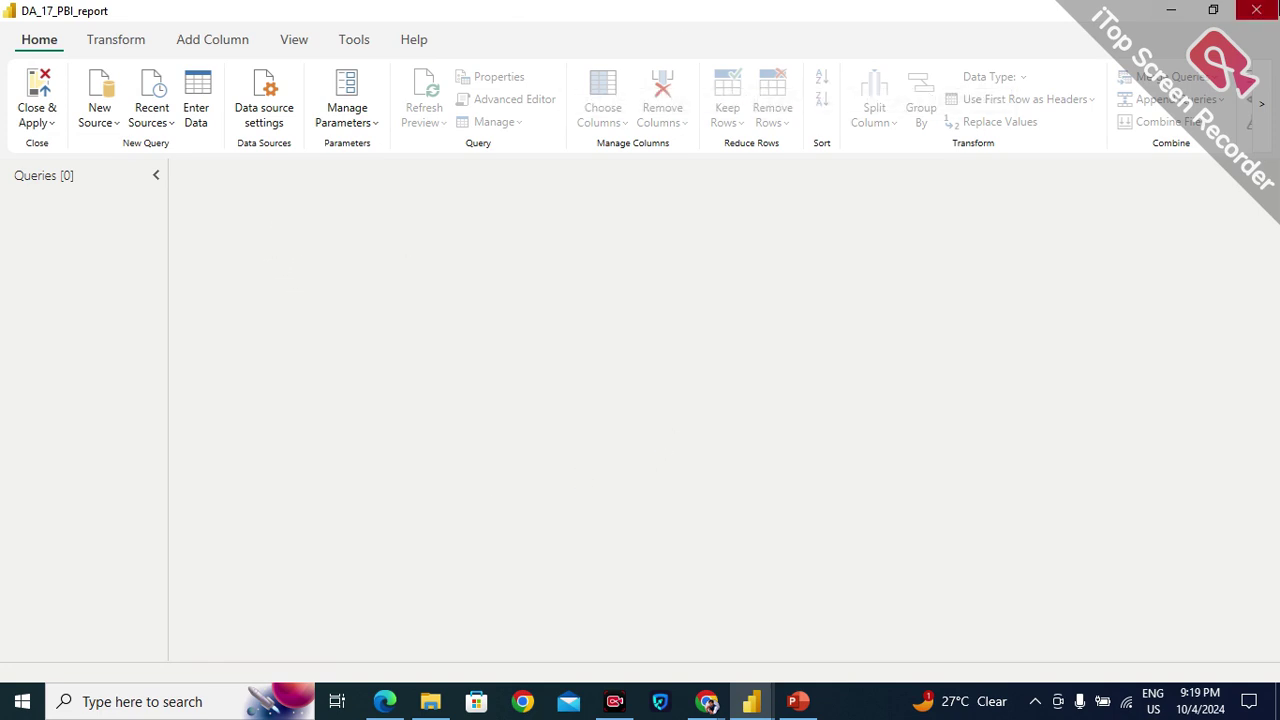
left_click(1256, 9)
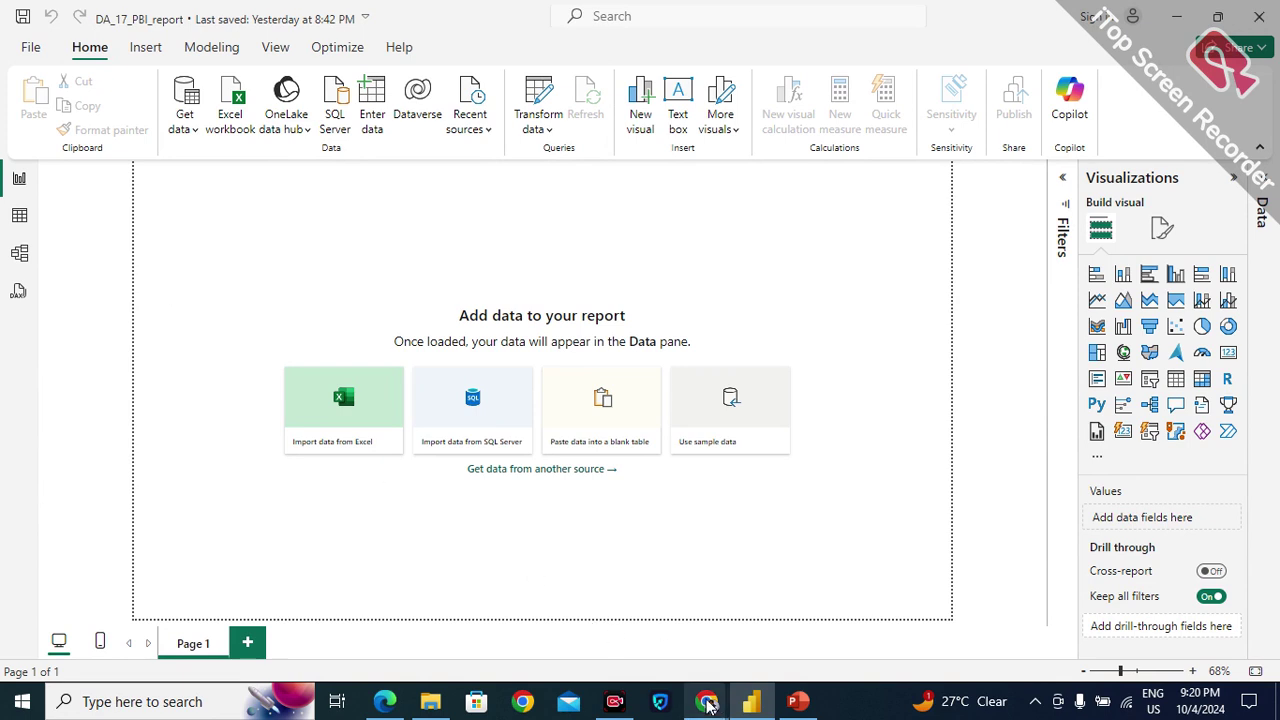
Check the participants in the Google Meet call and return to Power BI Desktop.
mouse_move(707, 700)
left_click(690, 650)
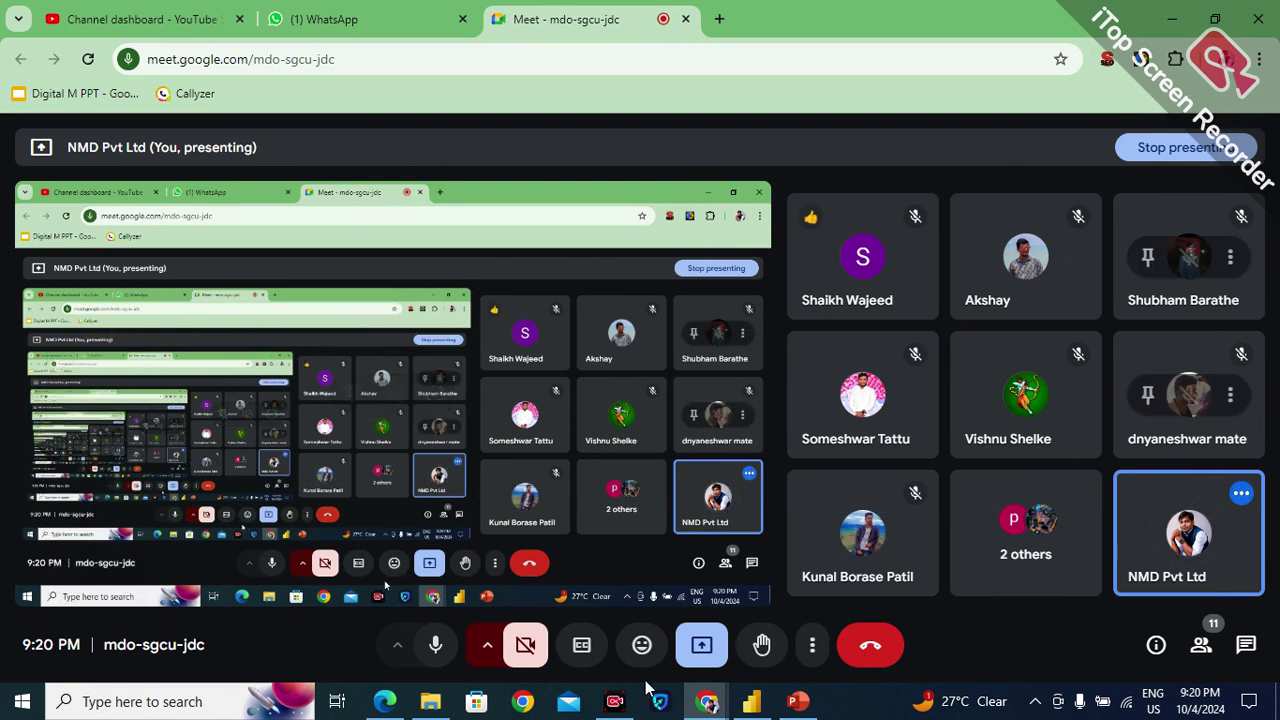
mouse_move(751, 701)
left_click(737, 666)
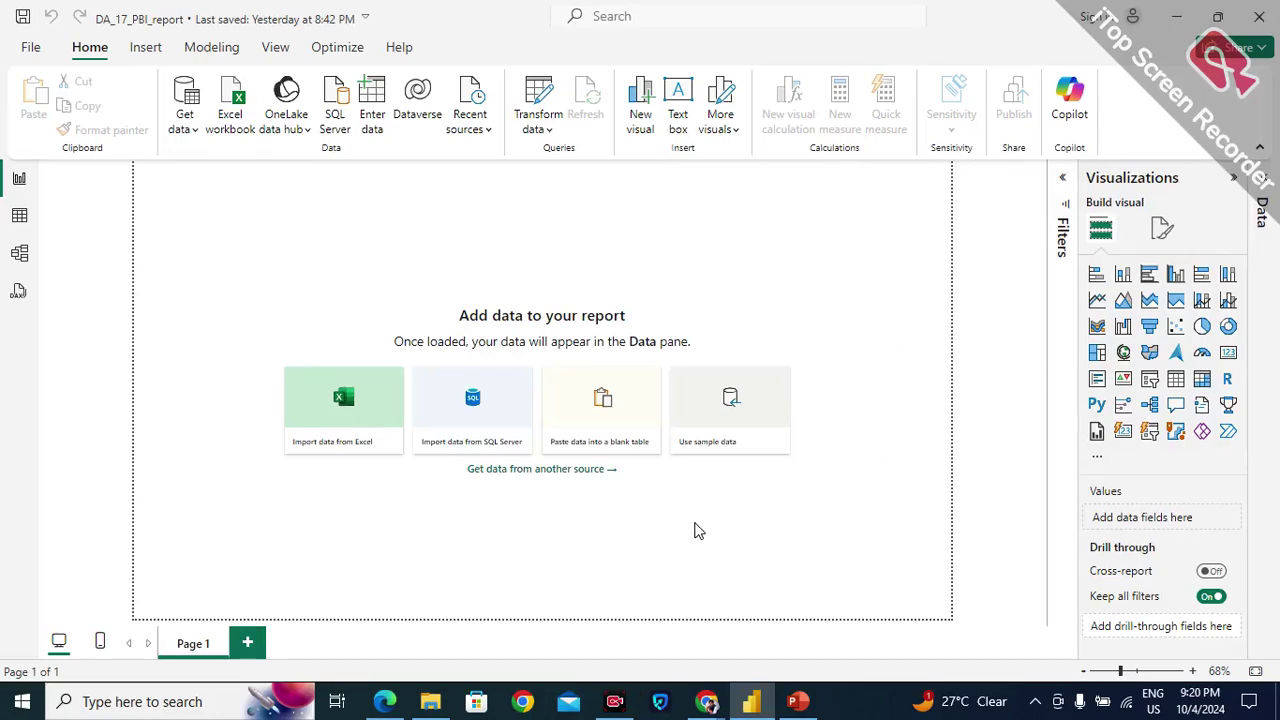
Show the report's Table view and Model view, and revisit the Components of Power BI slide in PowerPoint.
left_click(19, 215)
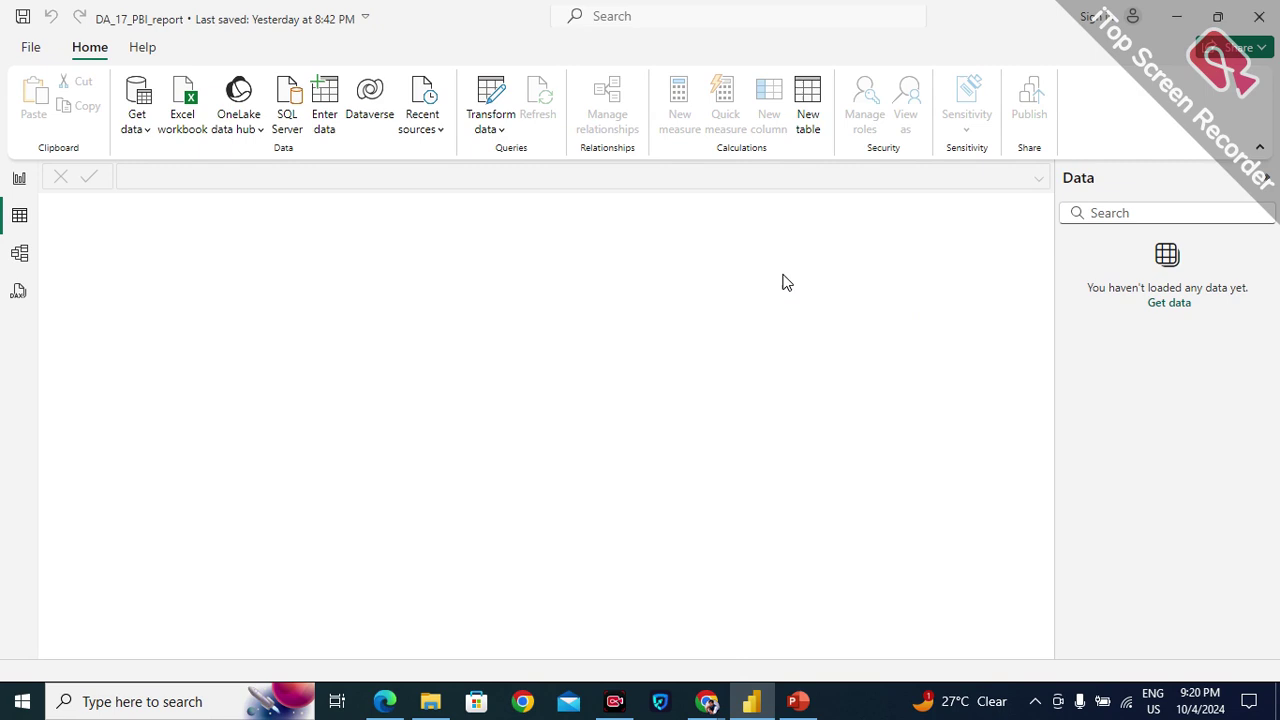
left_click(19, 253)
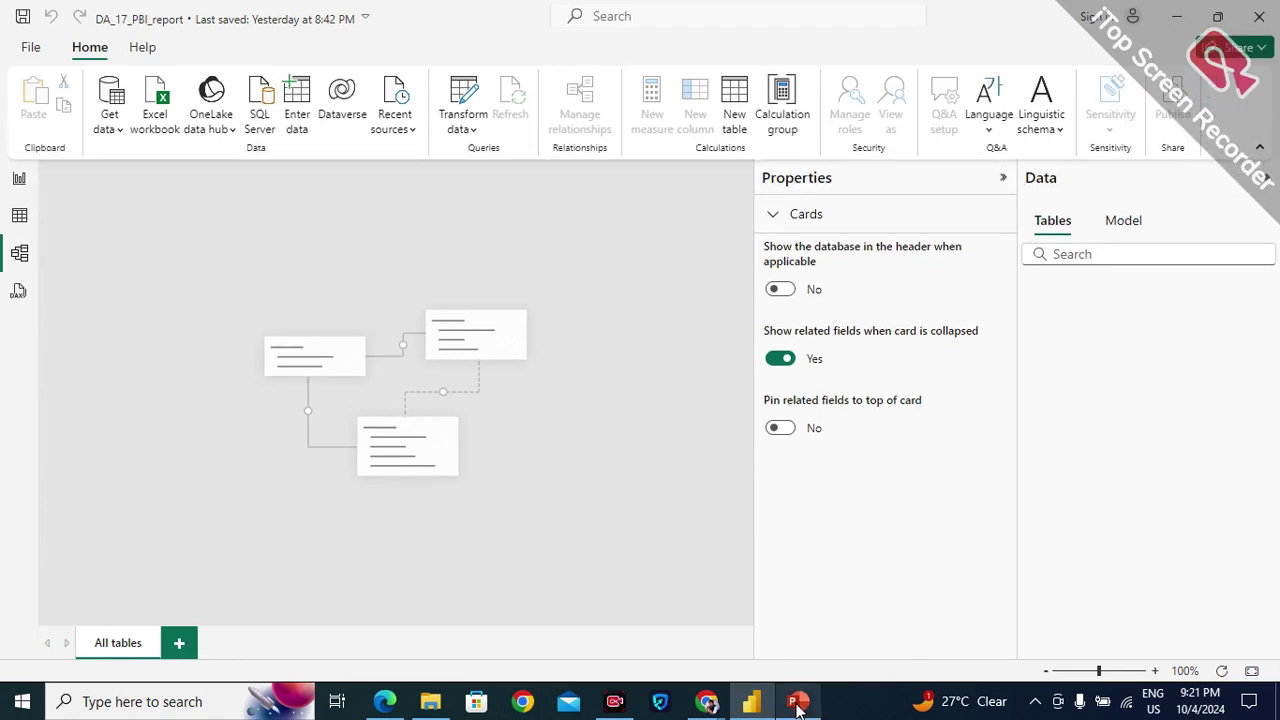
mouse_move(798, 701)
left_click(797, 645)
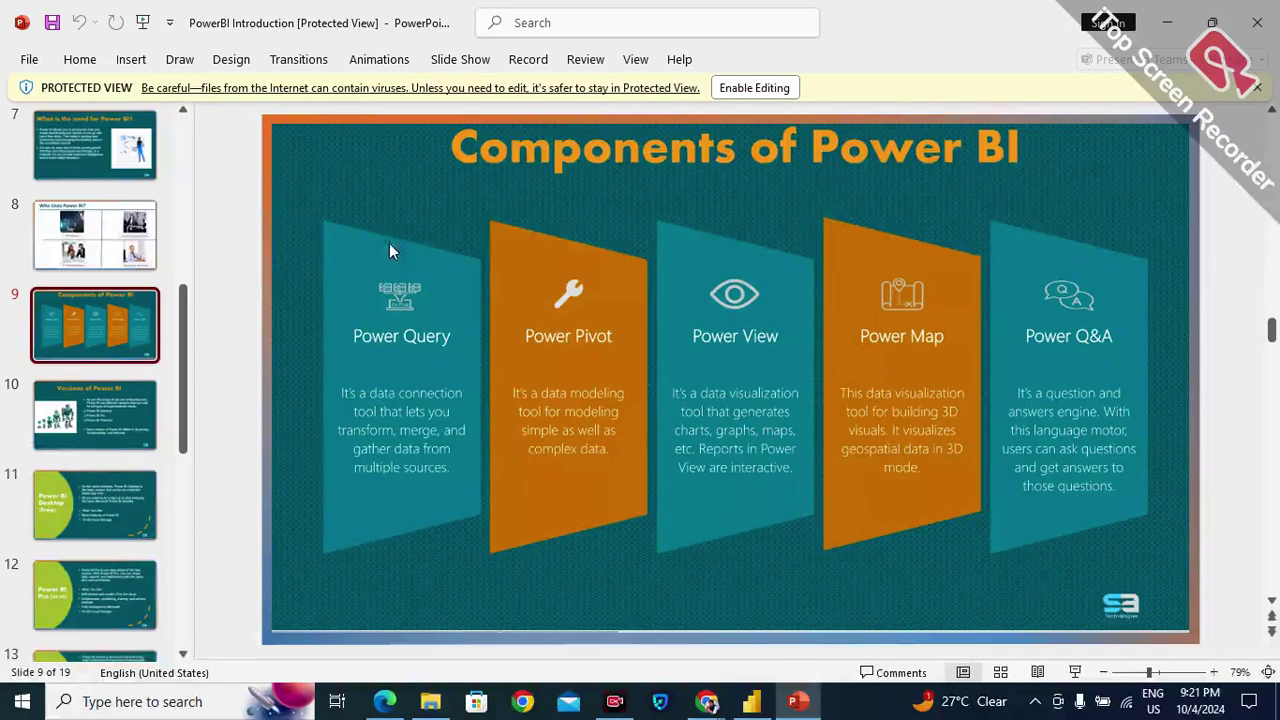
Switch to Power BI Desktop, collapse the Properties pane in Model view and return to Report view.
left_click(751, 701)
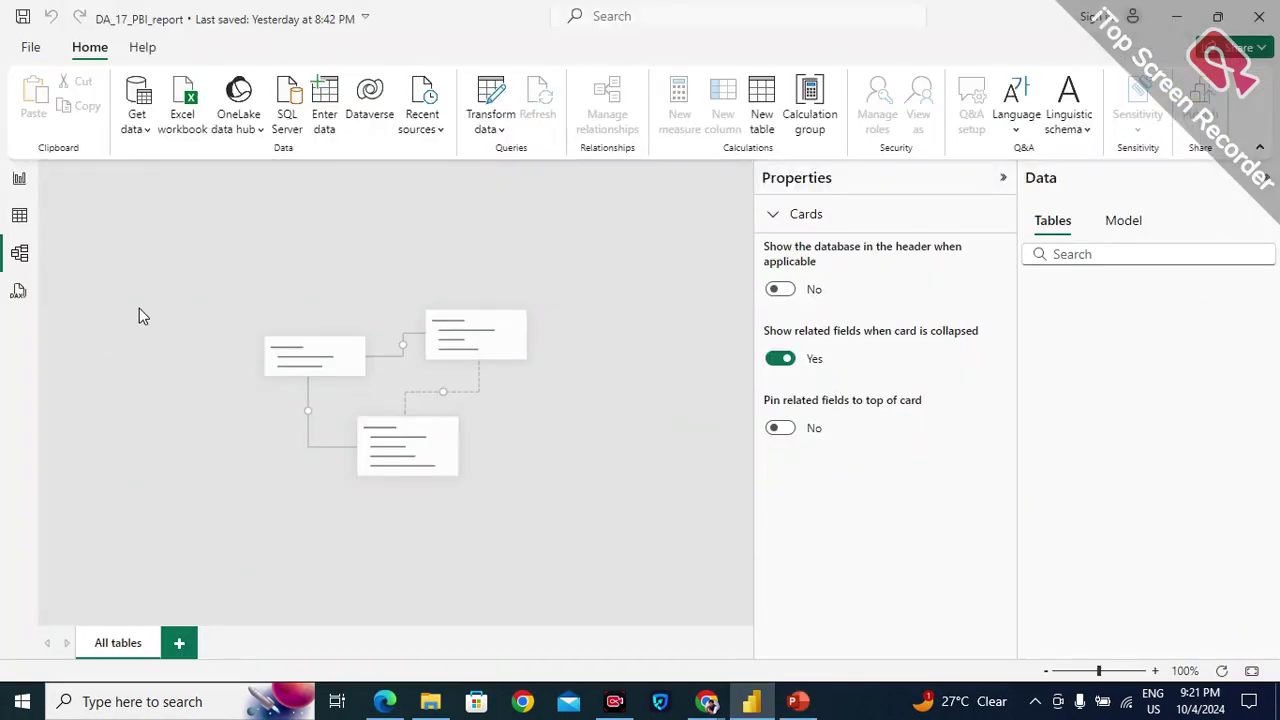
left_click(1001, 181)
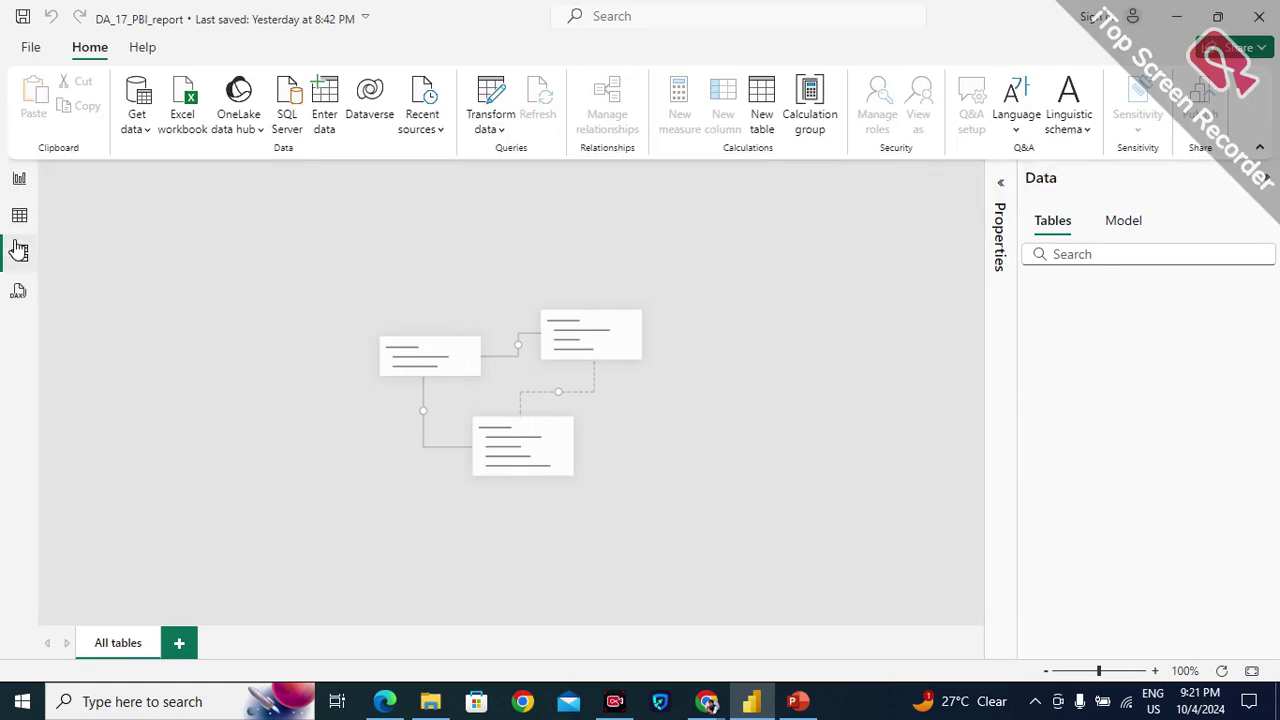
left_click(19, 178)
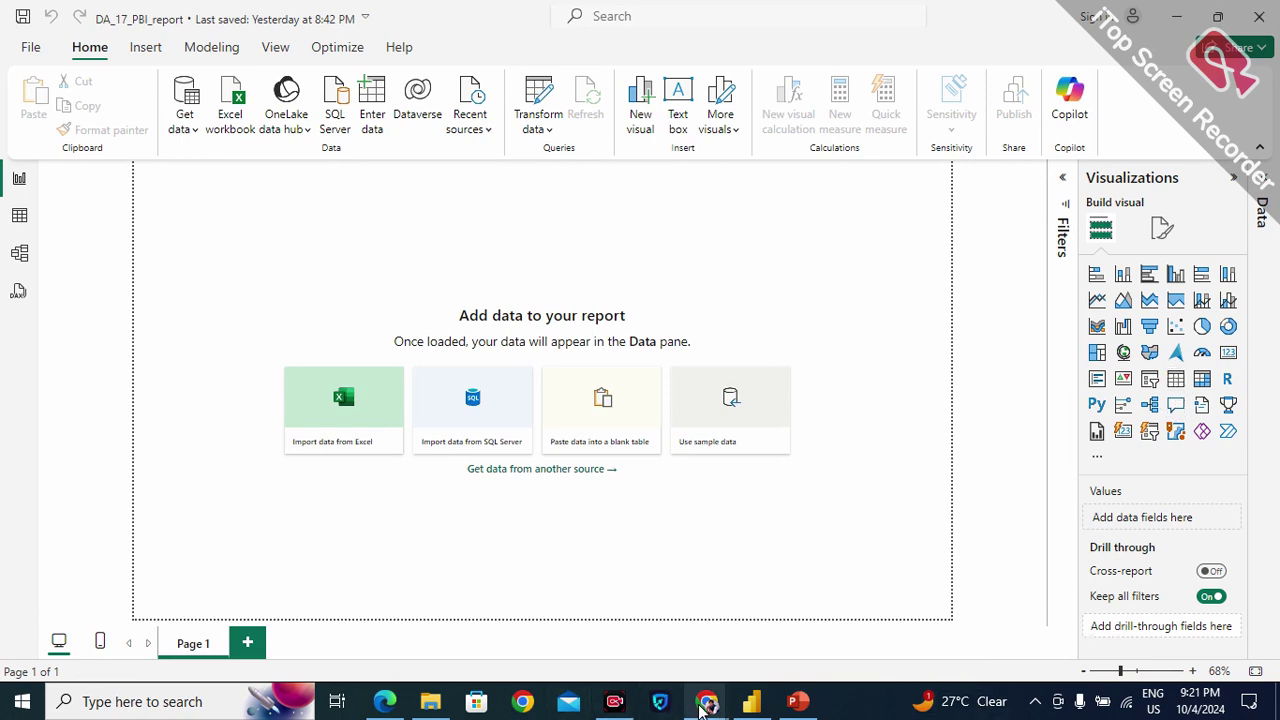
Switch to the Google Meet call and look through the list of people in the meeting.
mouse_move(703, 708)
left_click(605, 625)
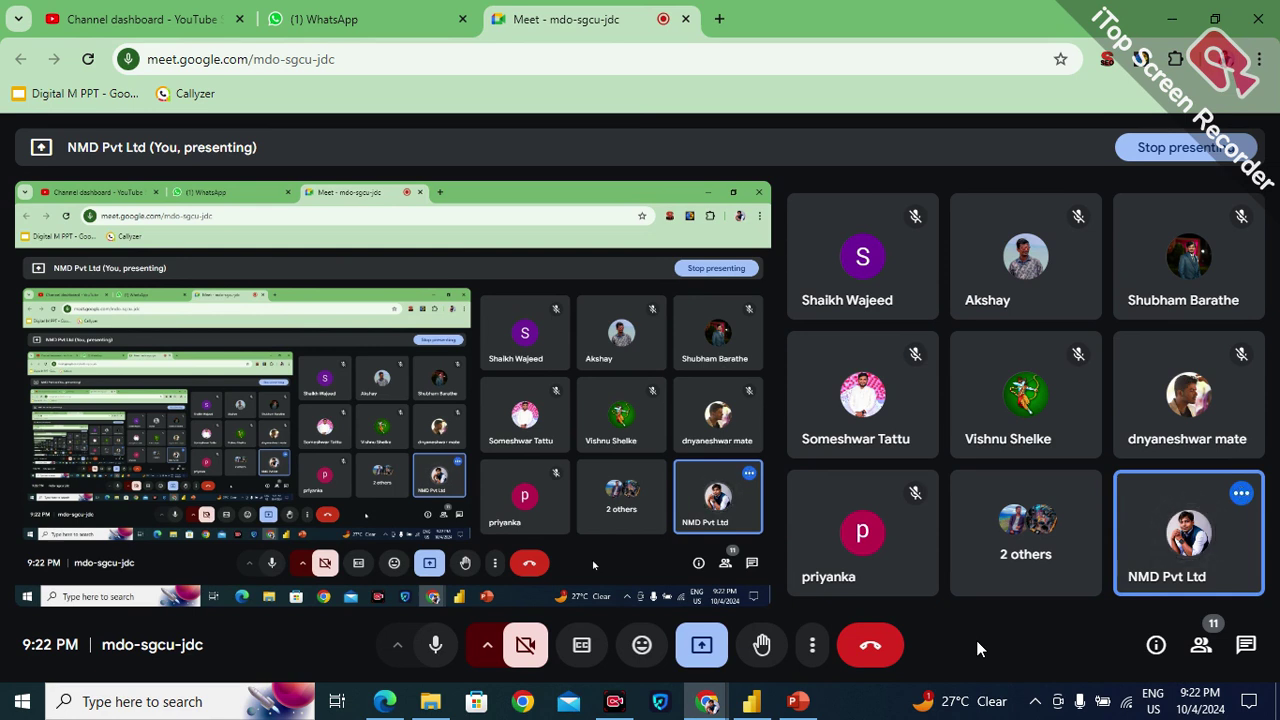
left_click(1201, 645)
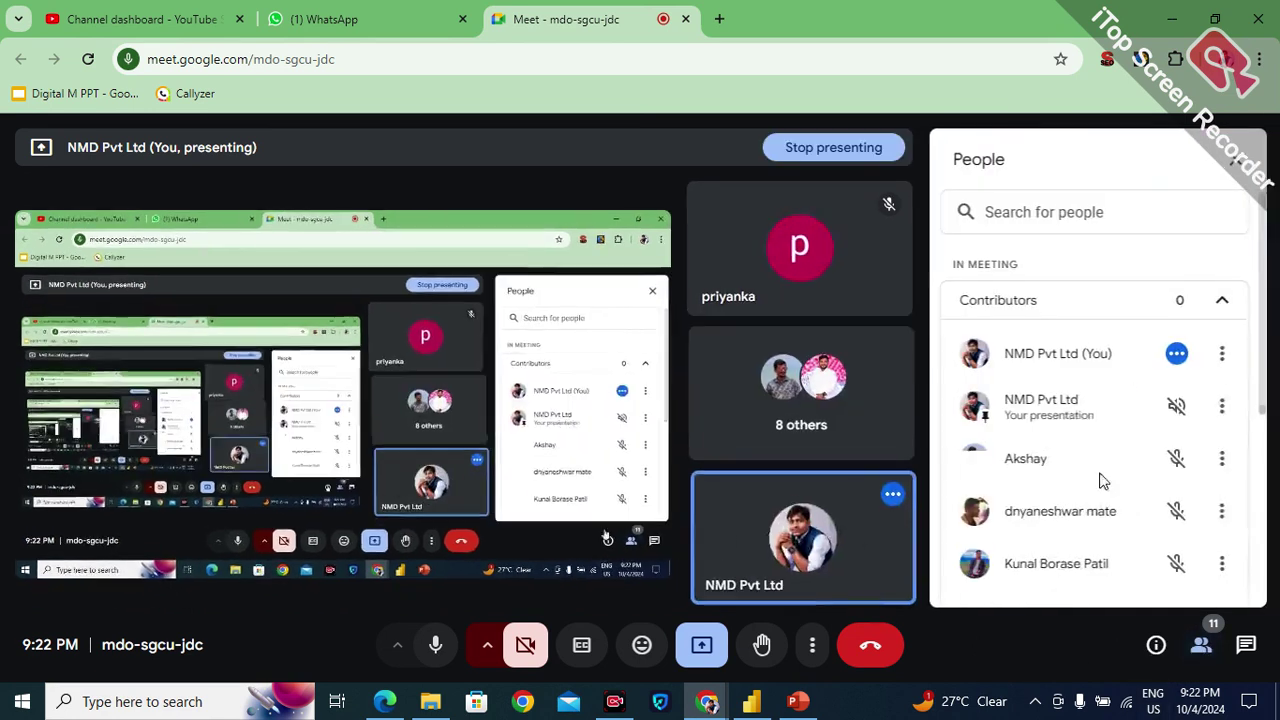
scroll(1055, 385, "down", 2)
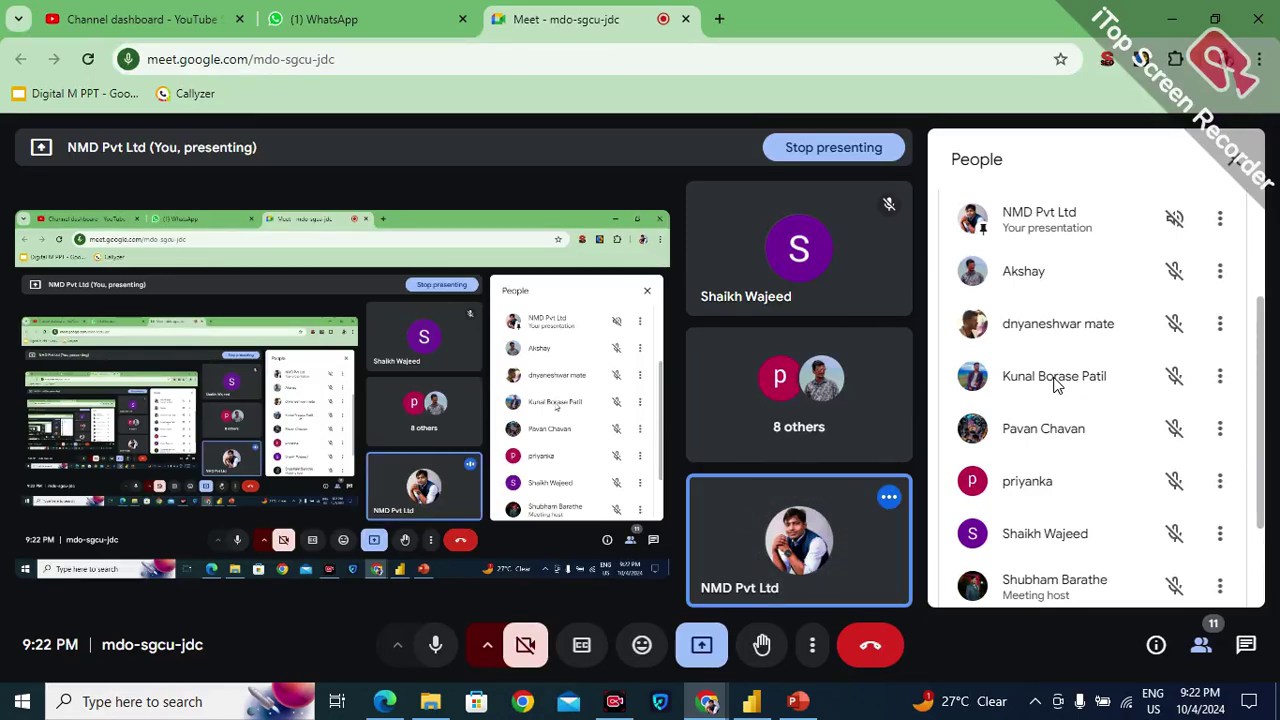
scroll(1055, 385, "down", 3)
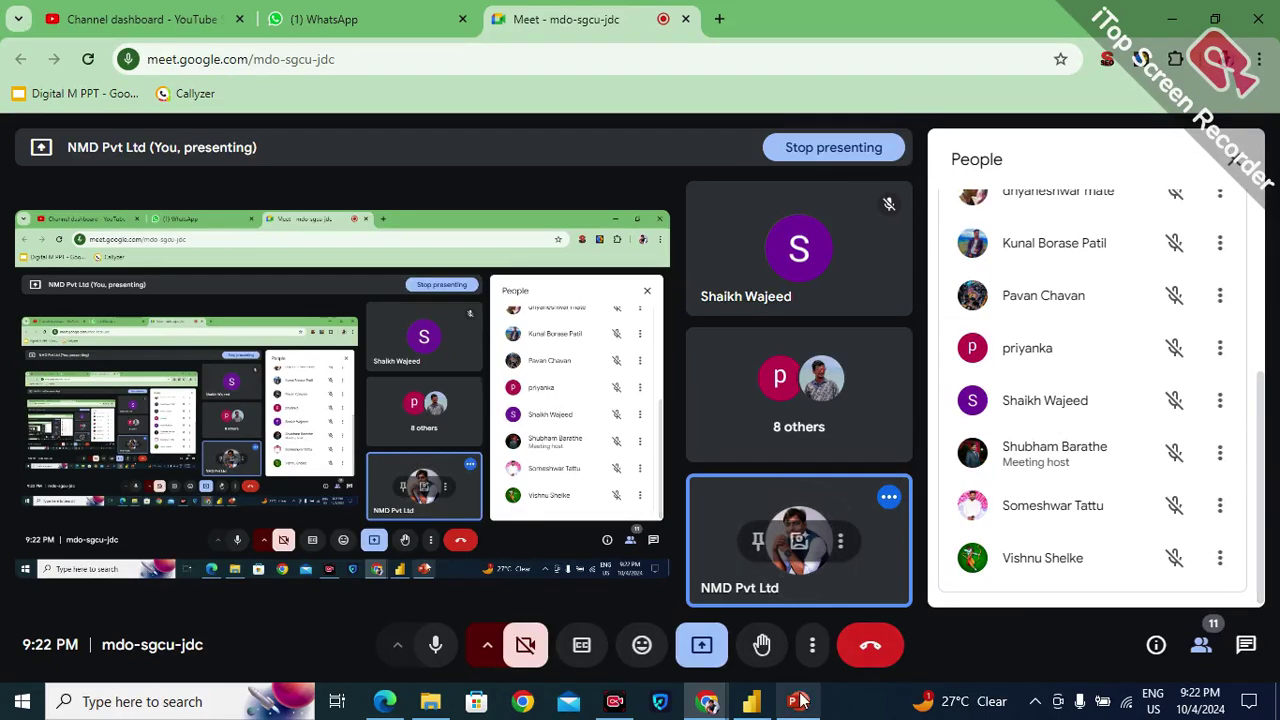
Switch to Power BI Desktop, look through the full list of Get Data connectors and close it without connecting.
key("alt+Tab")
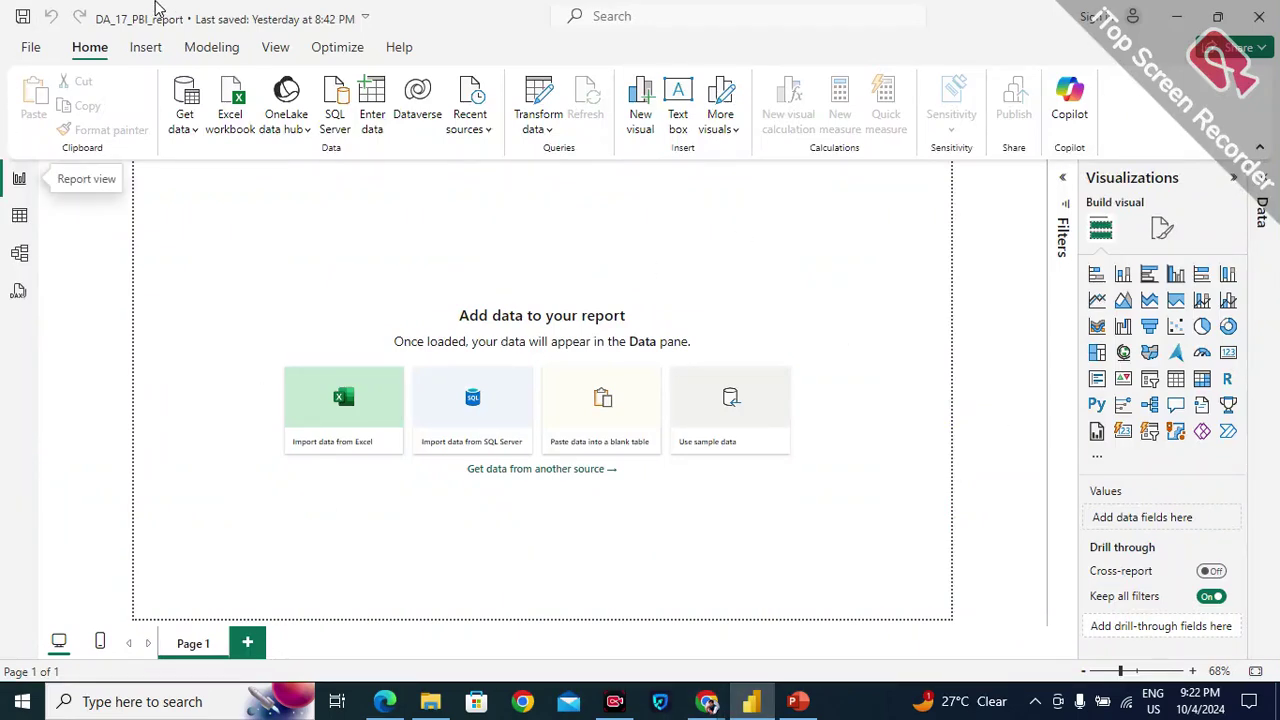
left_click(180, 137)
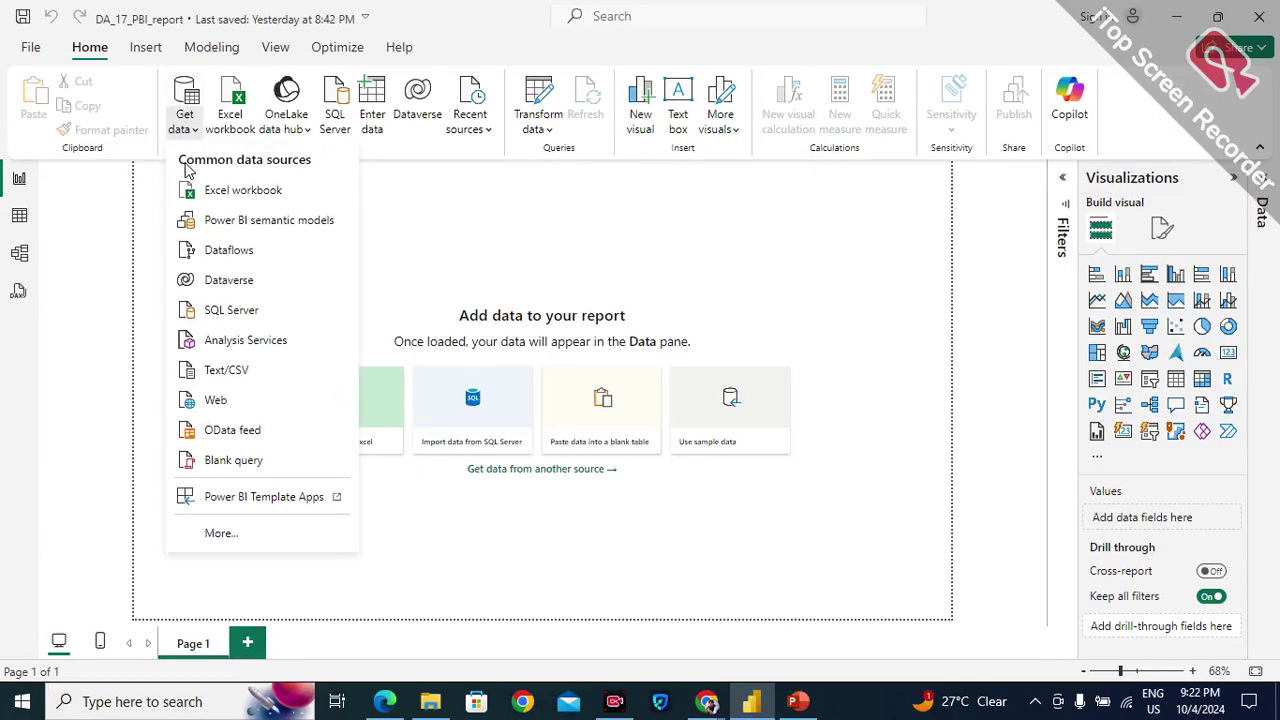
left_click(224, 537)
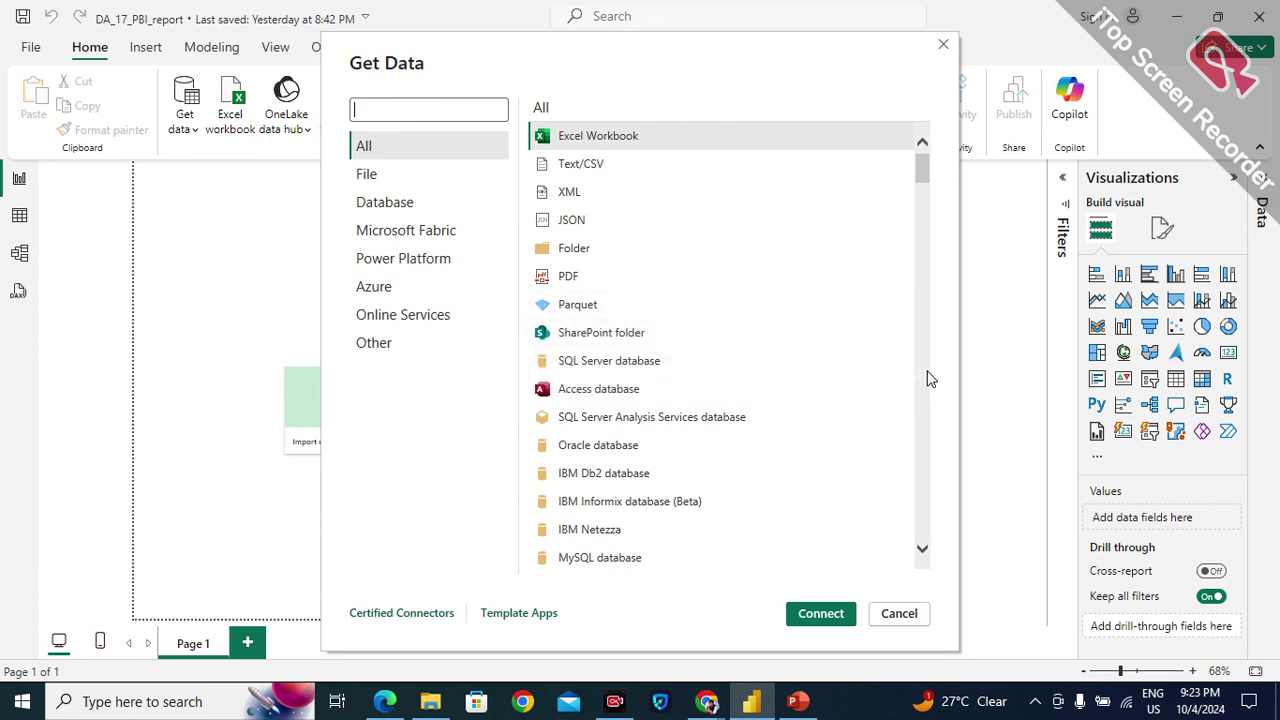
scroll(908, 408, "down", 3)
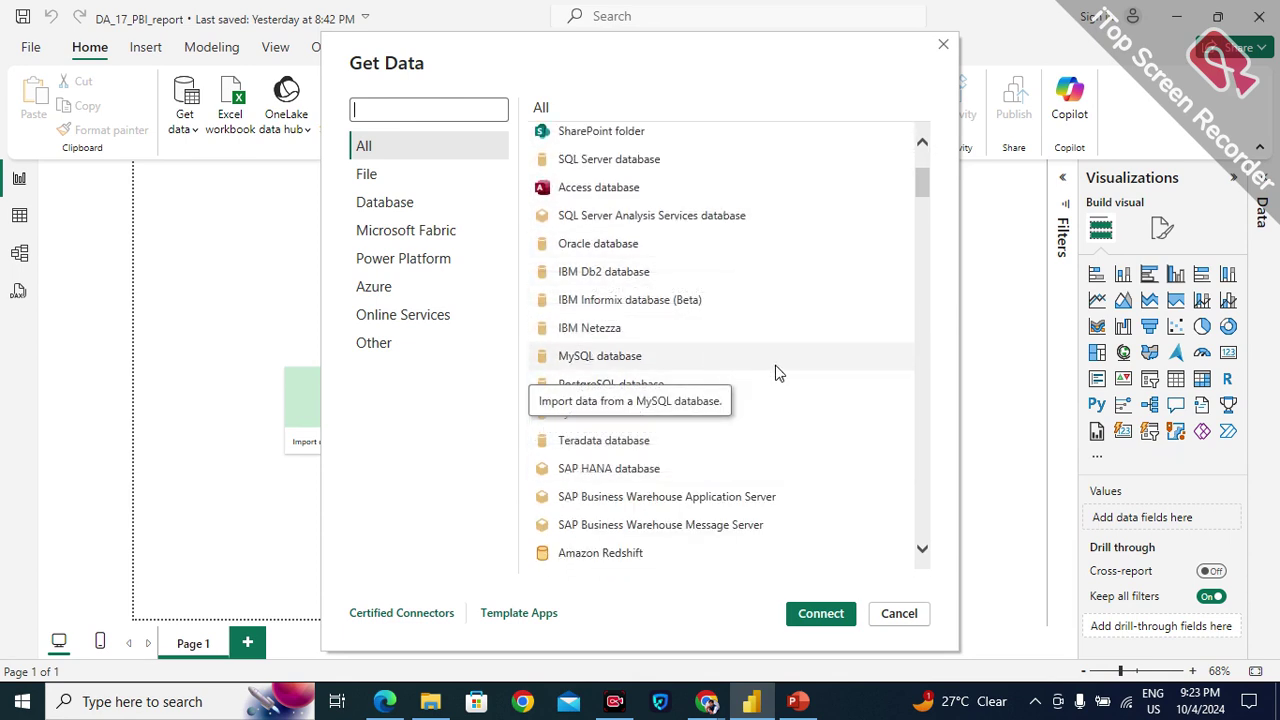
scroll(780, 372, "down", 5)
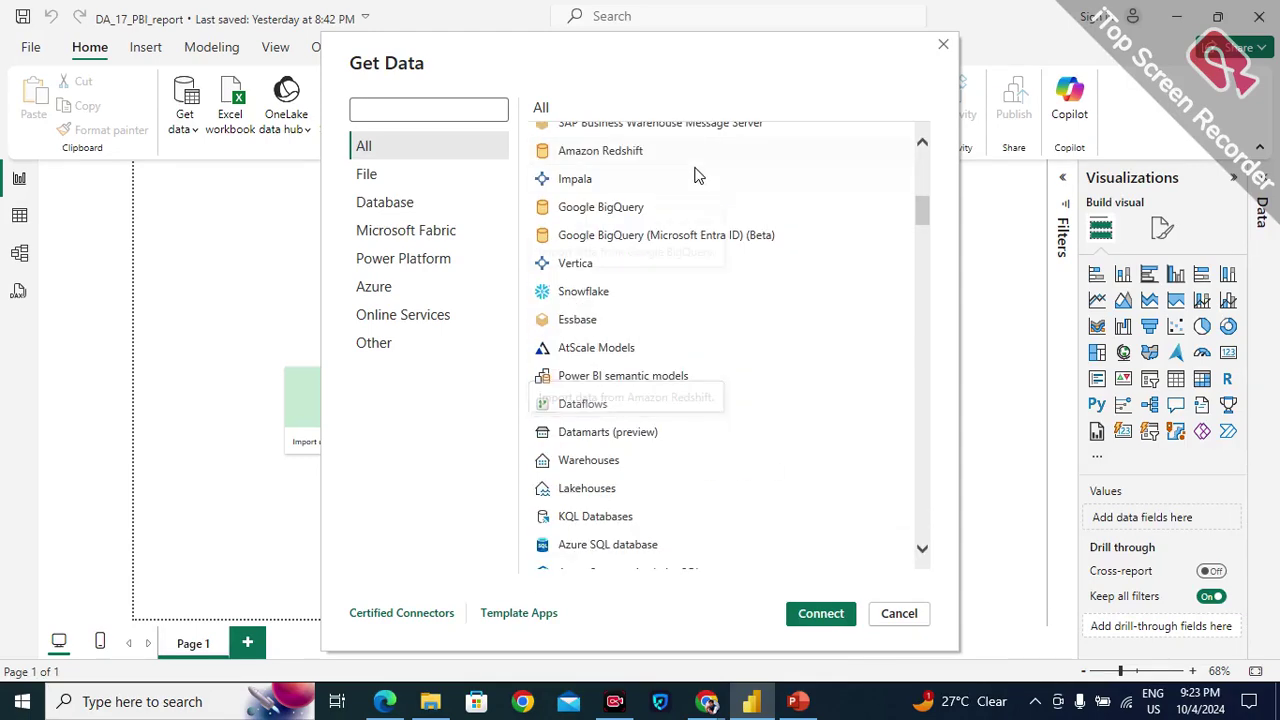
scroll(590, 318, "down", 1)
scroll(590, 318, "down", 5)
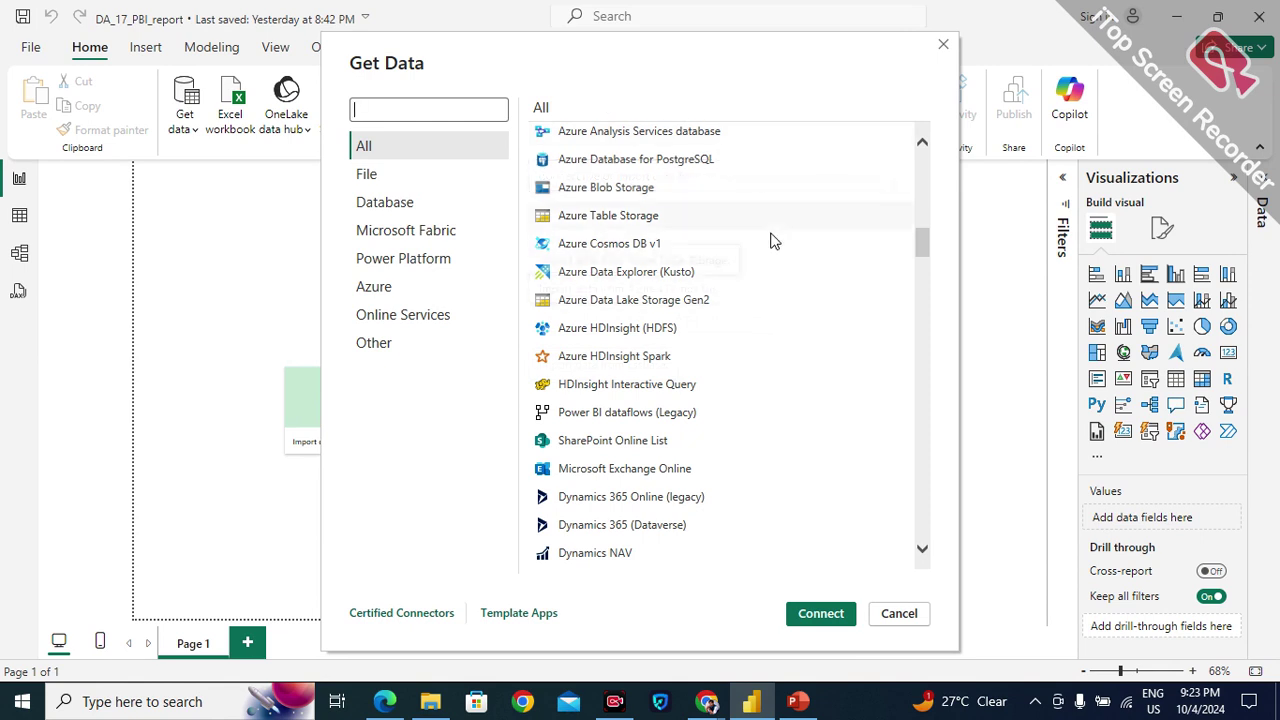
scroll(888, 263, "down", 3)
scroll(888, 263, "down", 10)
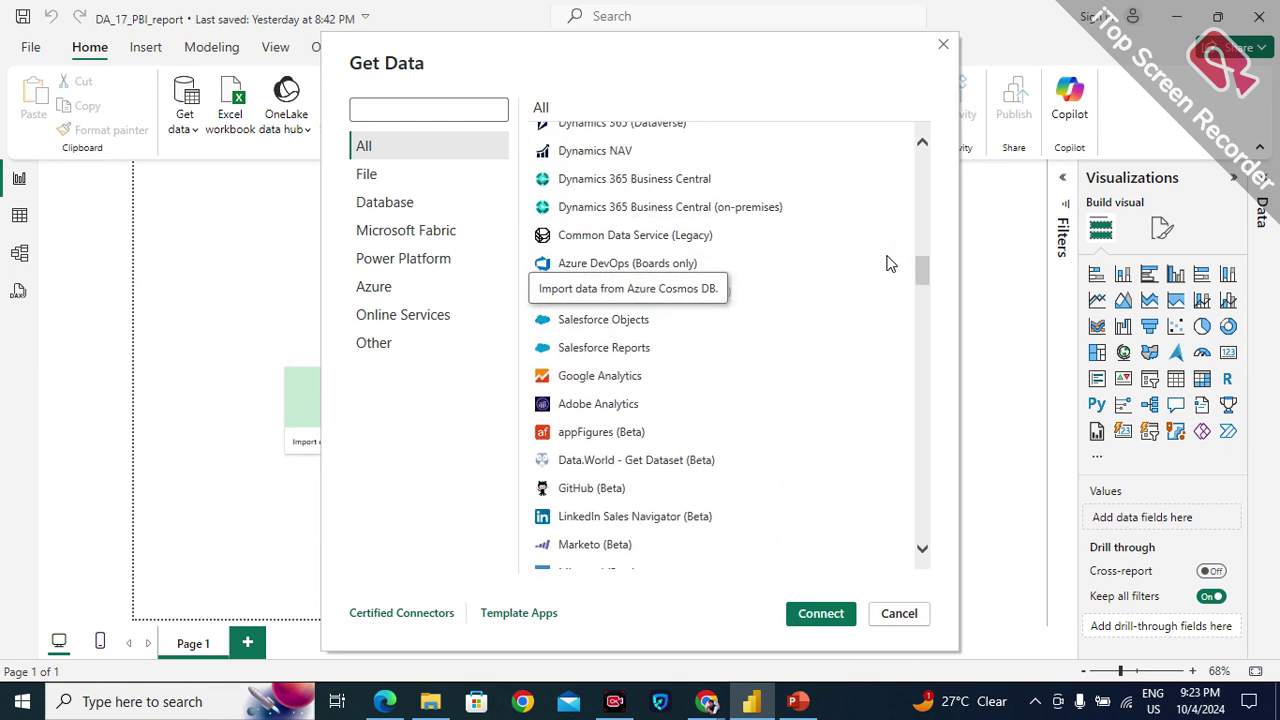
scroll(888, 263, "down", 8)
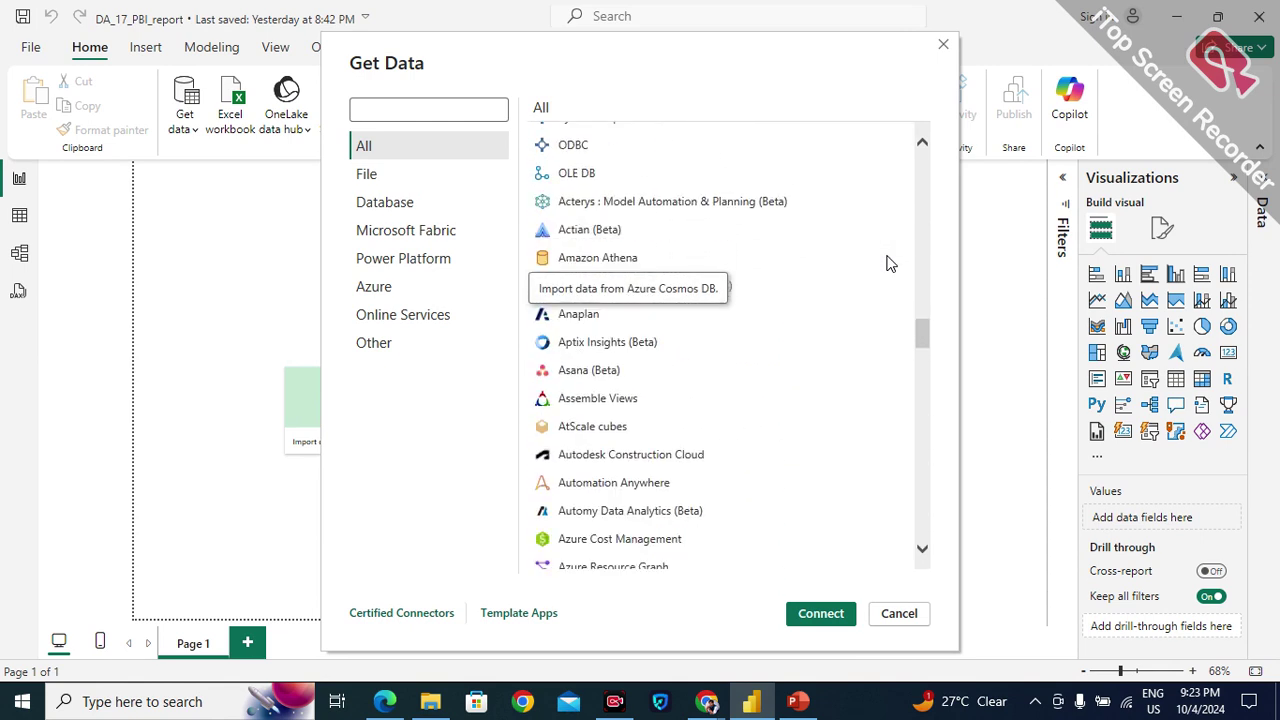
scroll(888, 263, "down", 18)
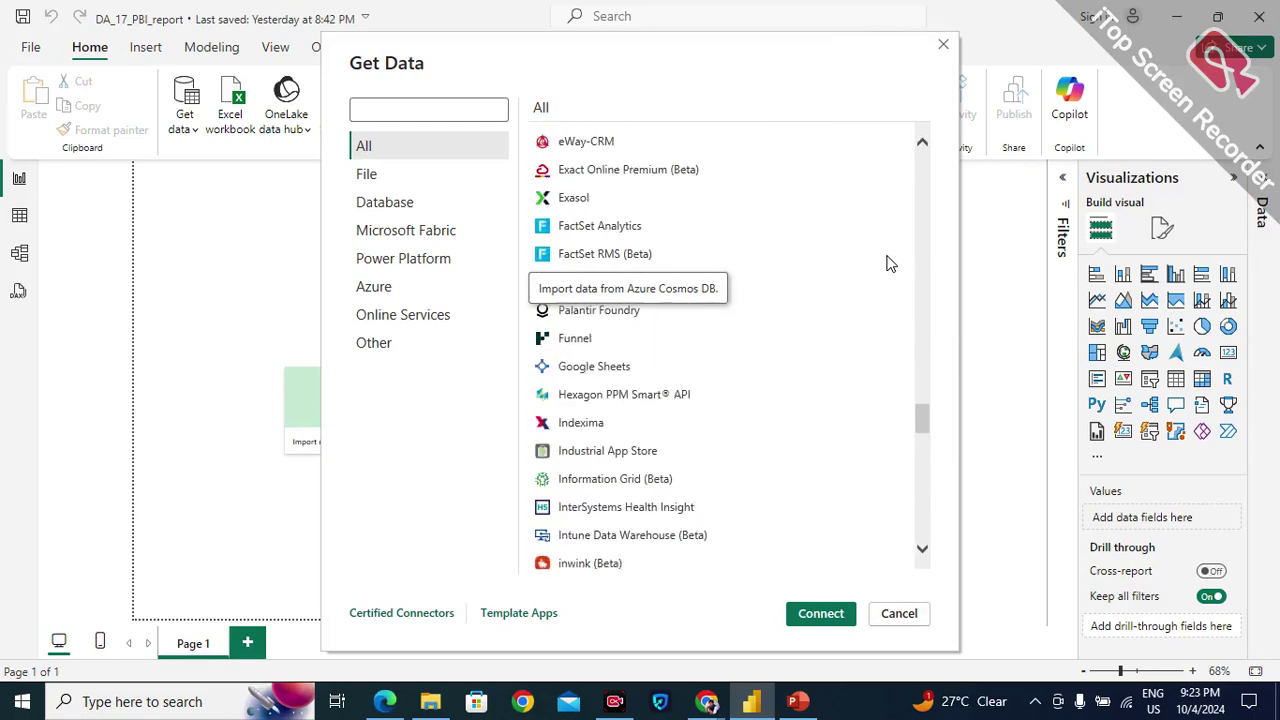
scroll(888, 263, "down", 3)
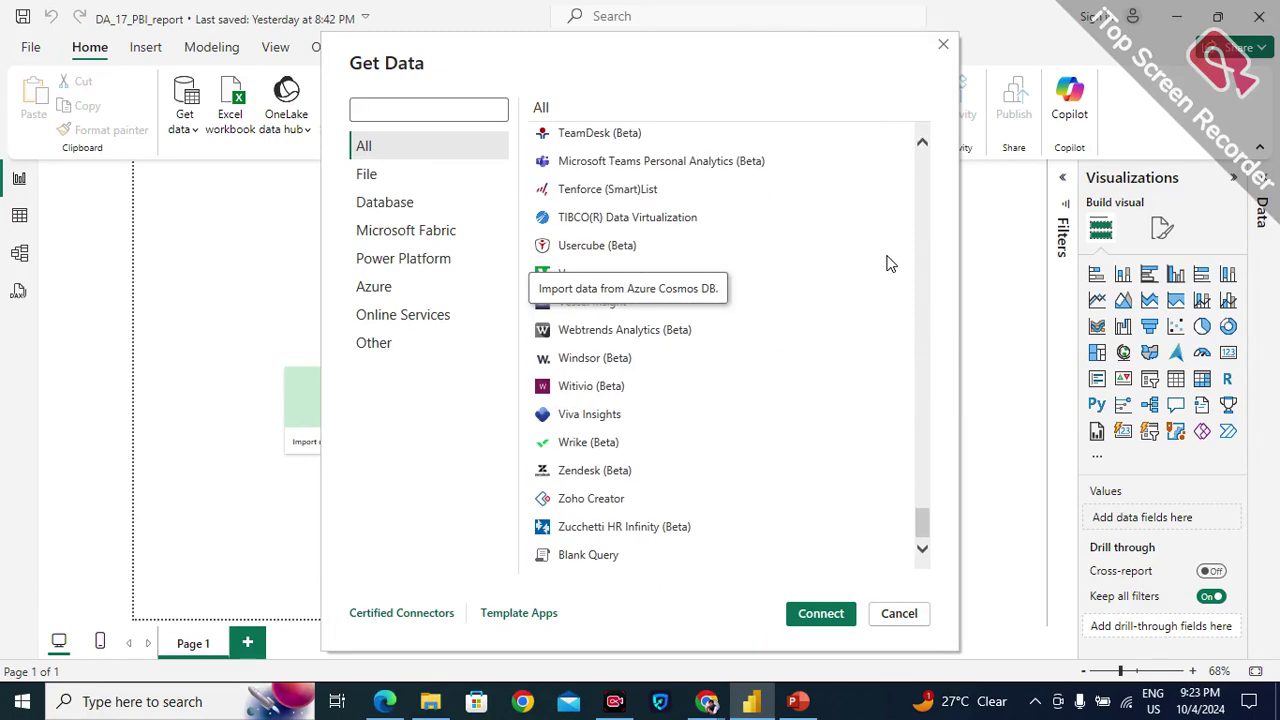
left_click(903, 614)
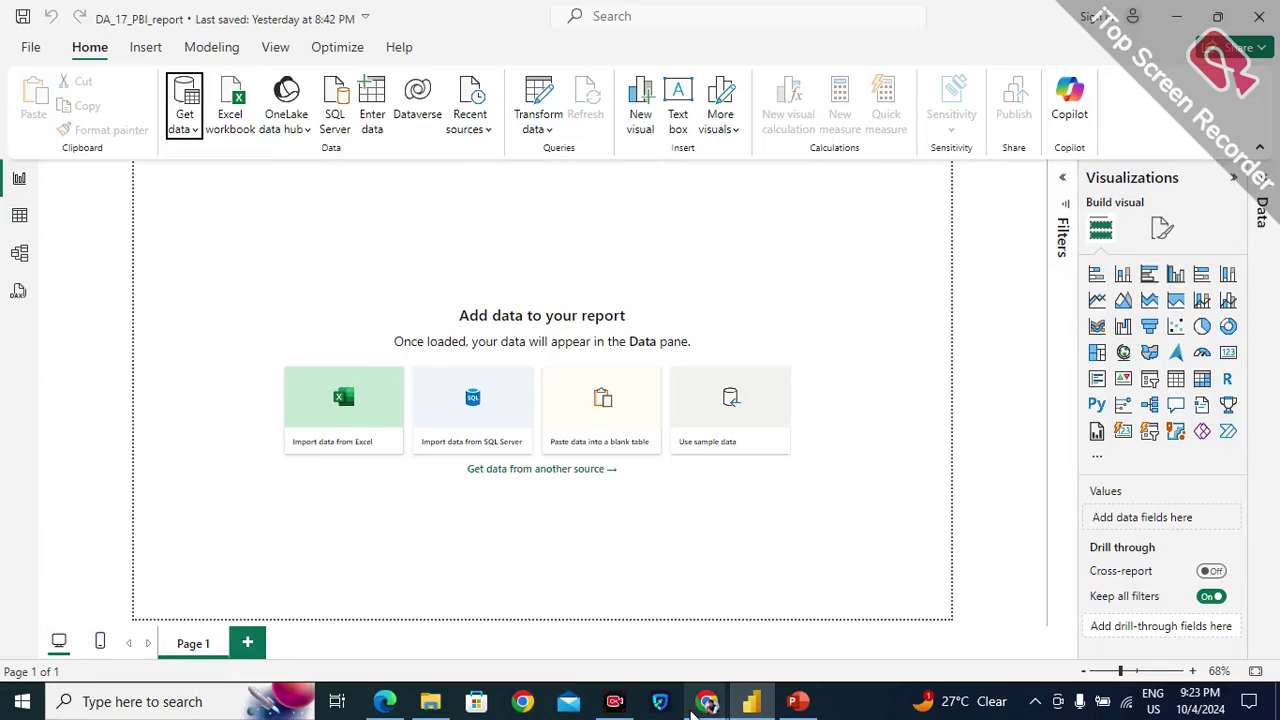
Close the People list in the Google Meet call and return to the report in Power BI Desktop.
mouse_move(707, 701)
left_click(662, 620)
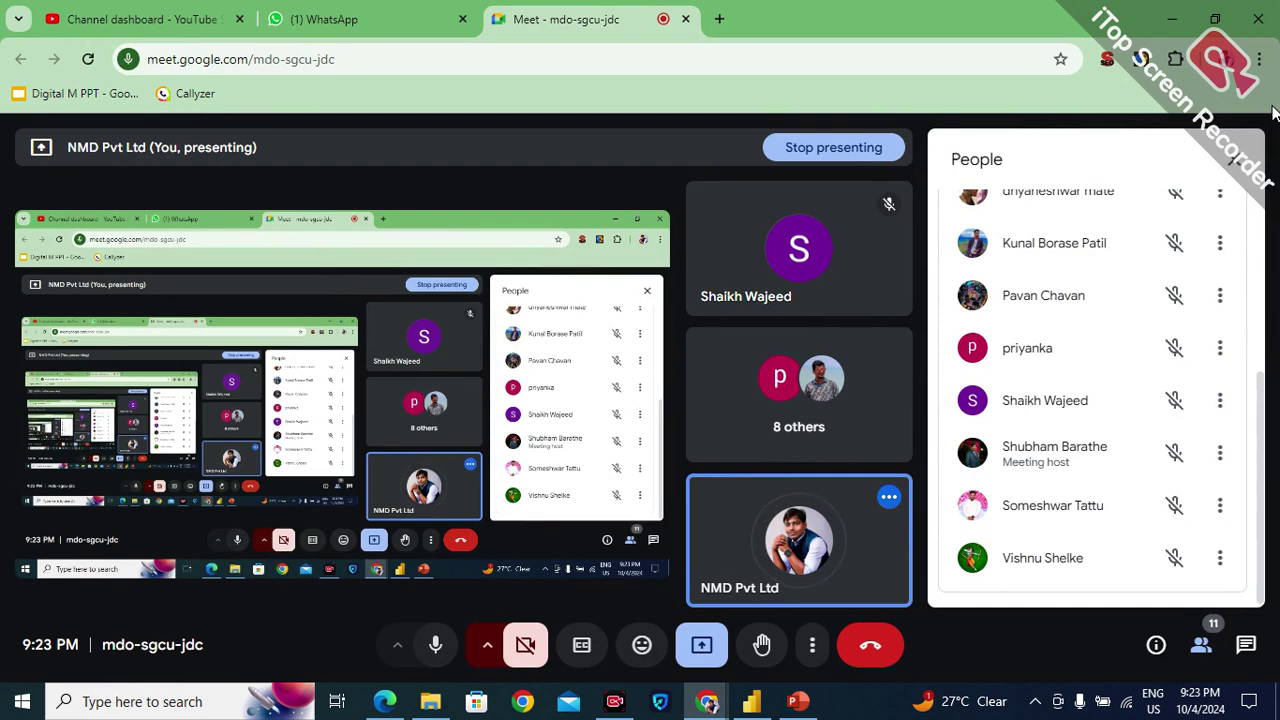
left_click(1233, 176)
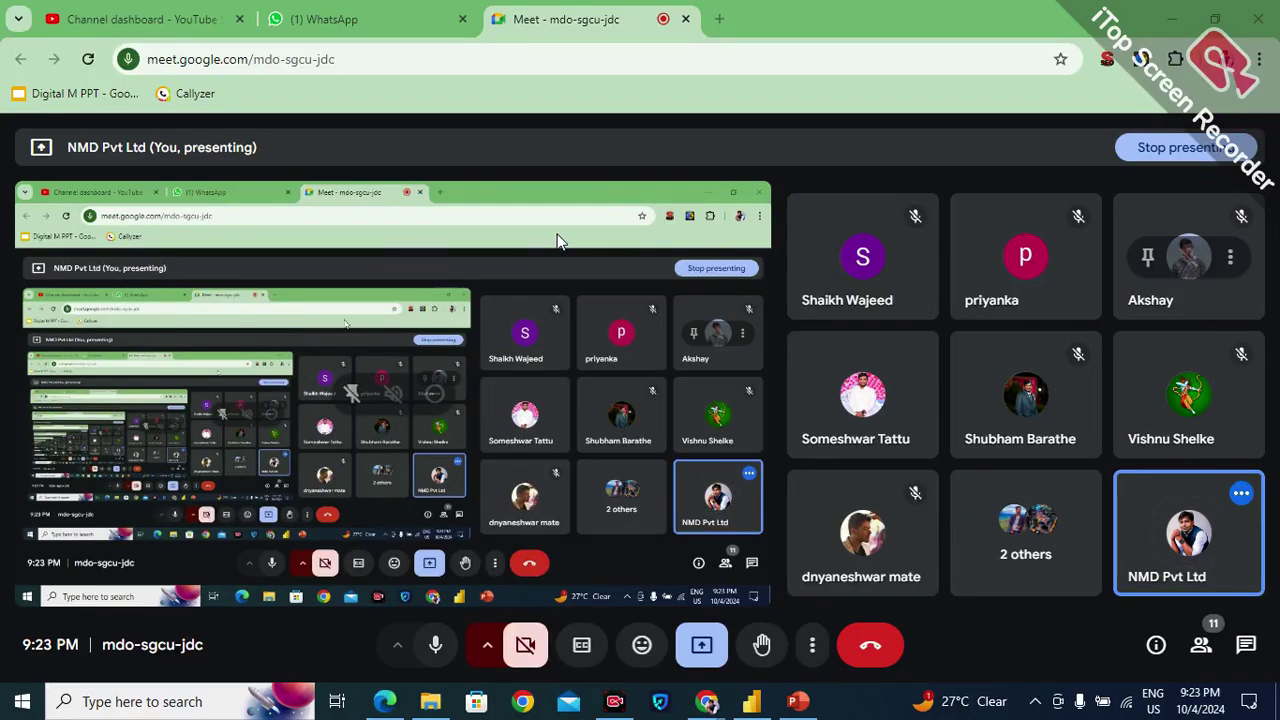
left_click(750, 706)
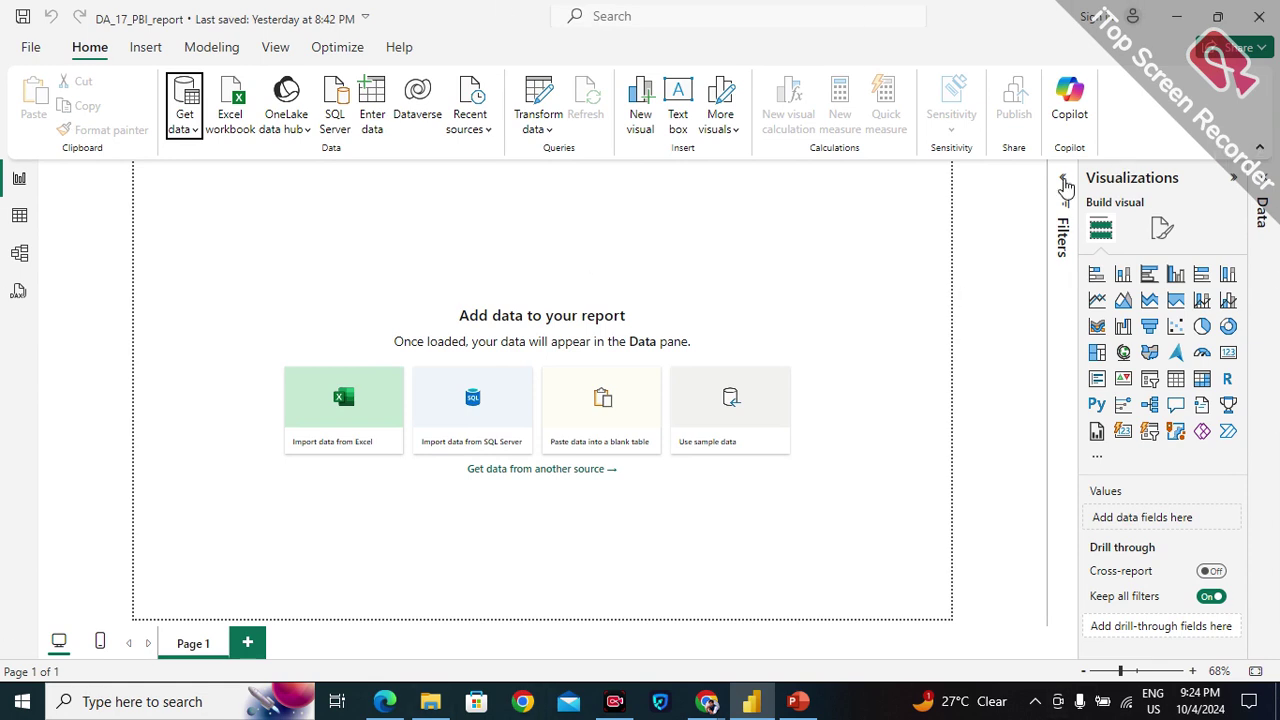
Expand the Filters and Data panes in Report view and collapse the Filters pane again.
left_click(1063, 235)
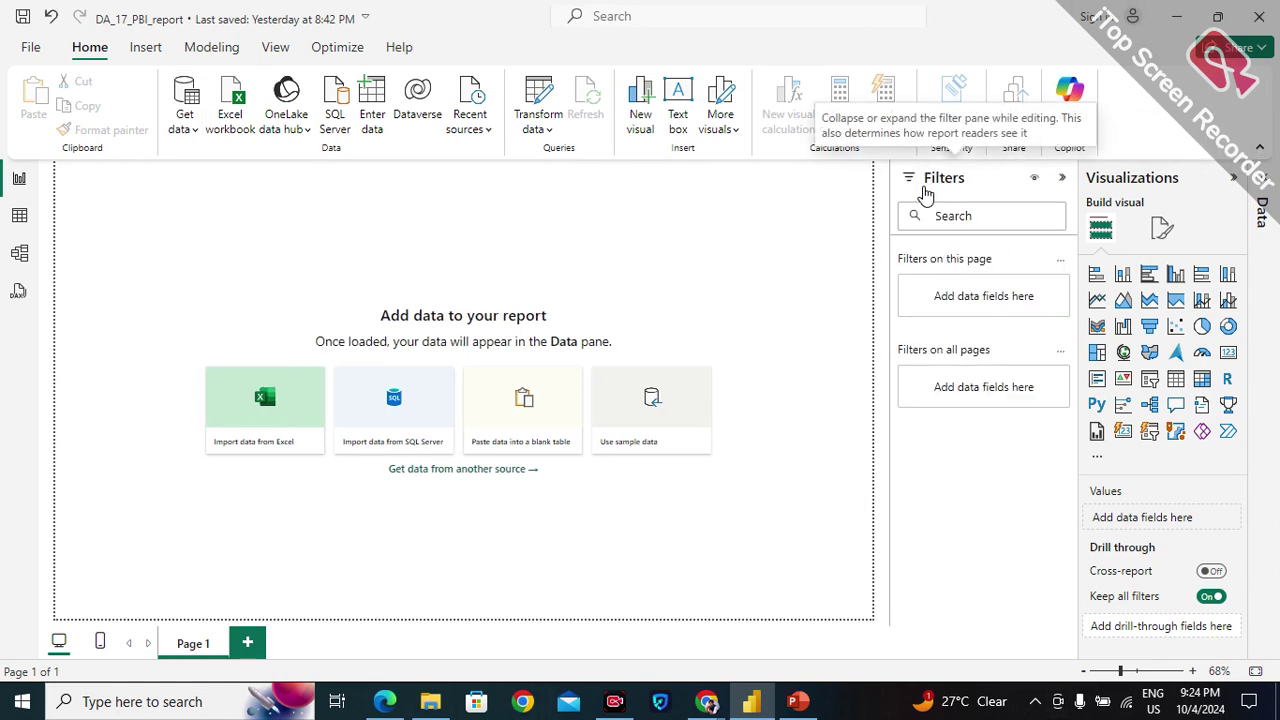
left_click(1262, 400)
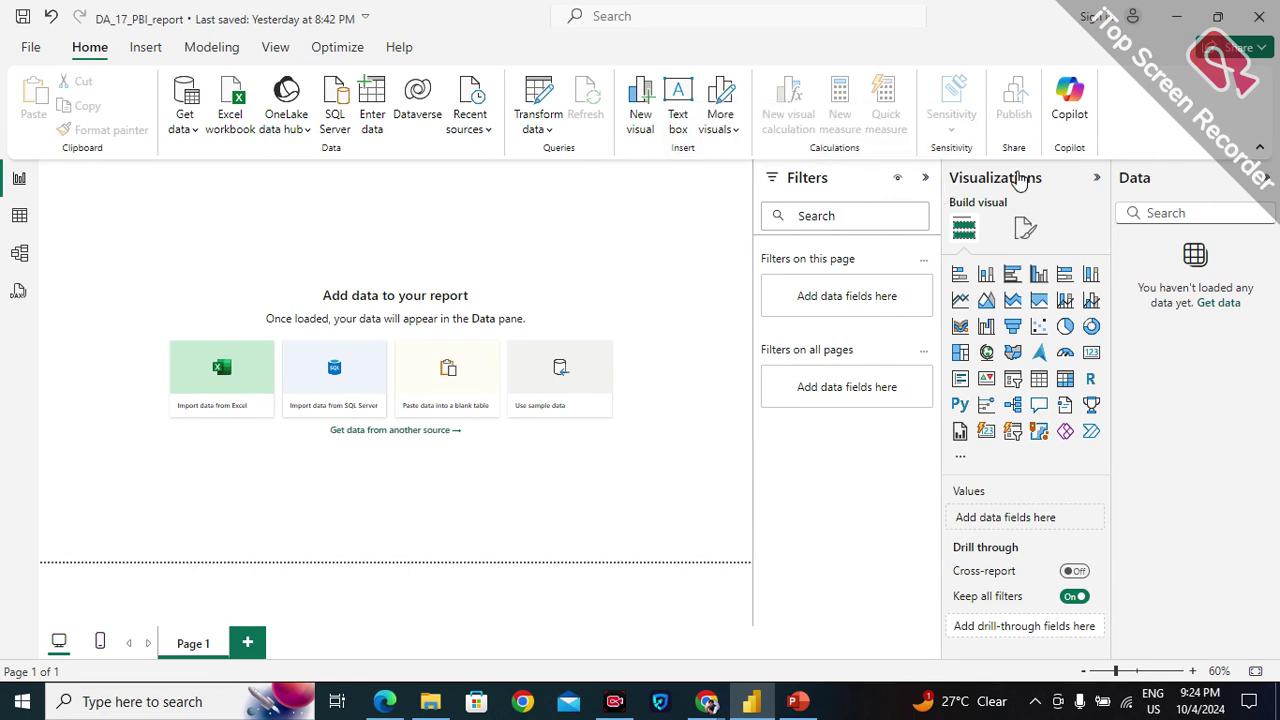
left_click(925, 178)
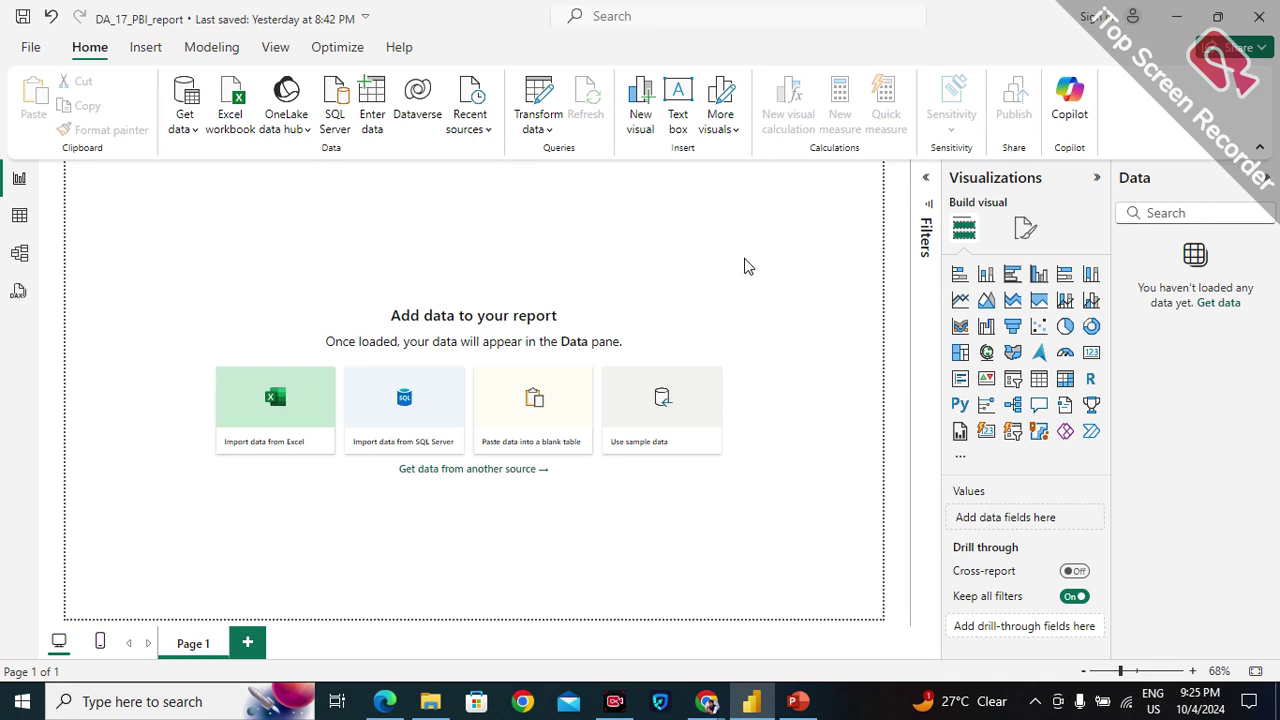
Add a placeholder line chart to the report page, enlarge it and delete it.
left_click(960, 301)
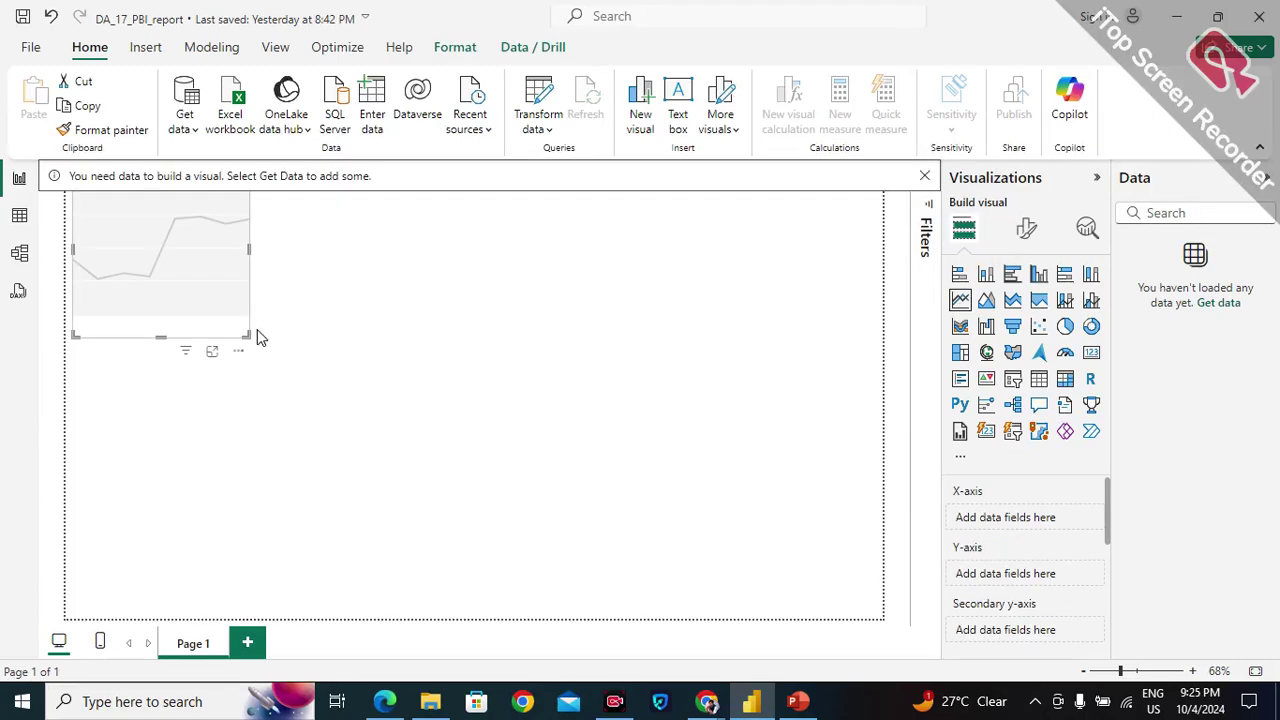
left_click_drag(243, 333, 410, 388)
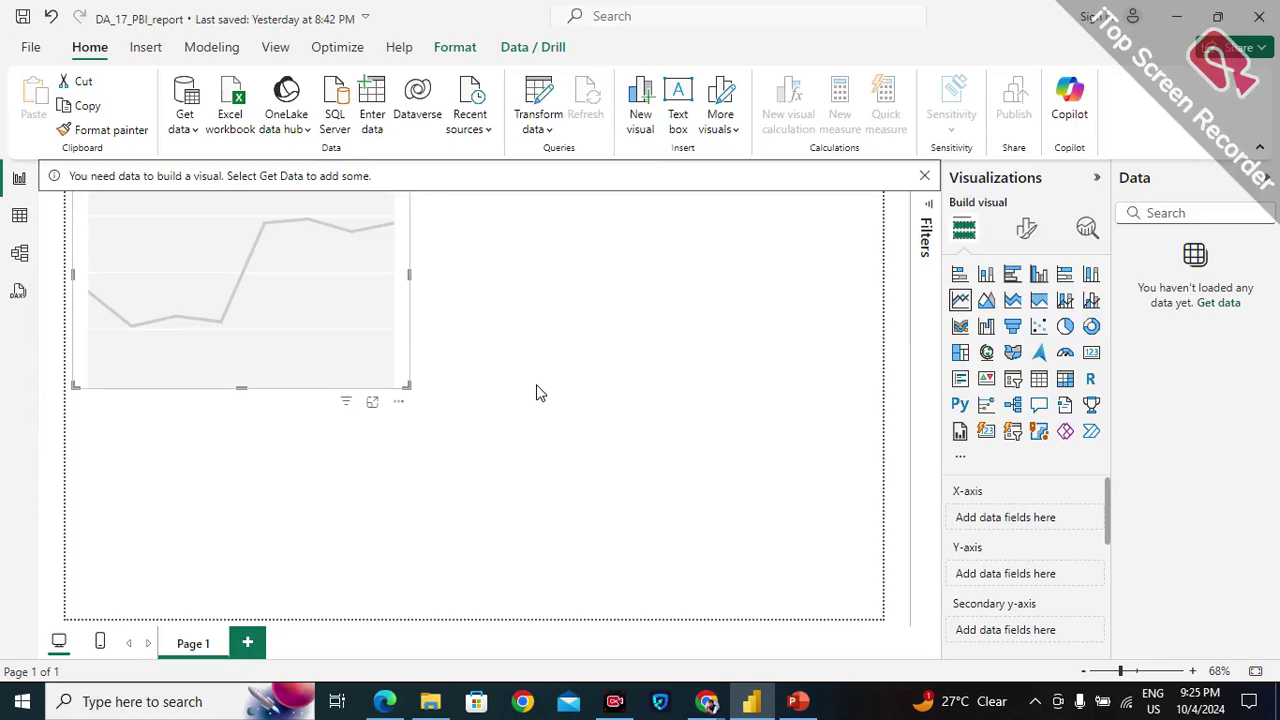
key("Delete")
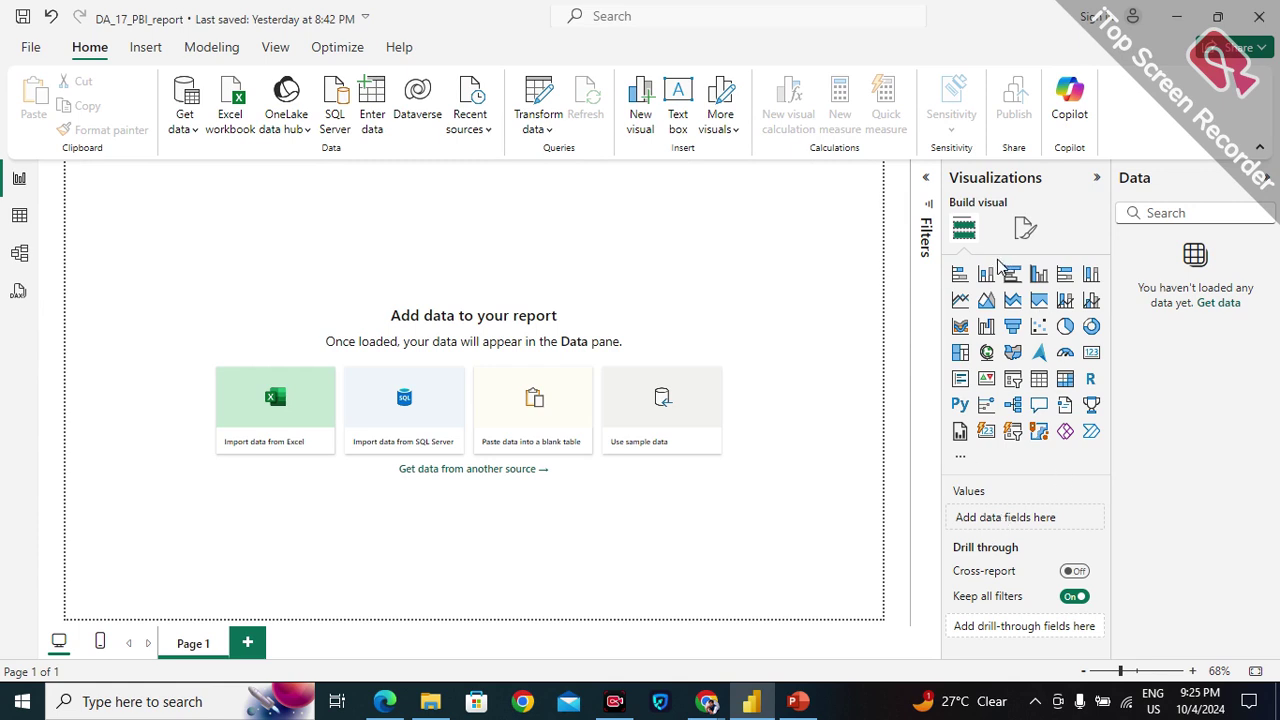
Look at the options for getting more visuals and collapse the Data pane, keeping the Visualizations pane expanded.
left_click(960, 462)
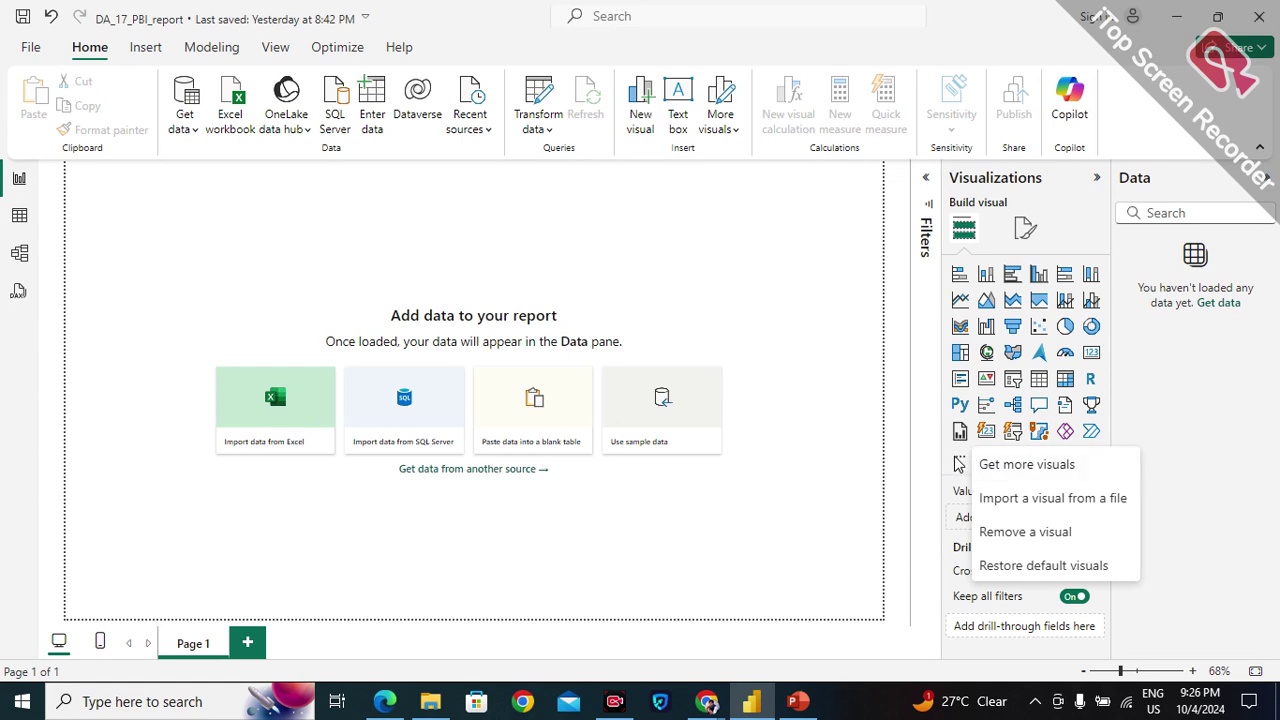
left_click(898, 411)
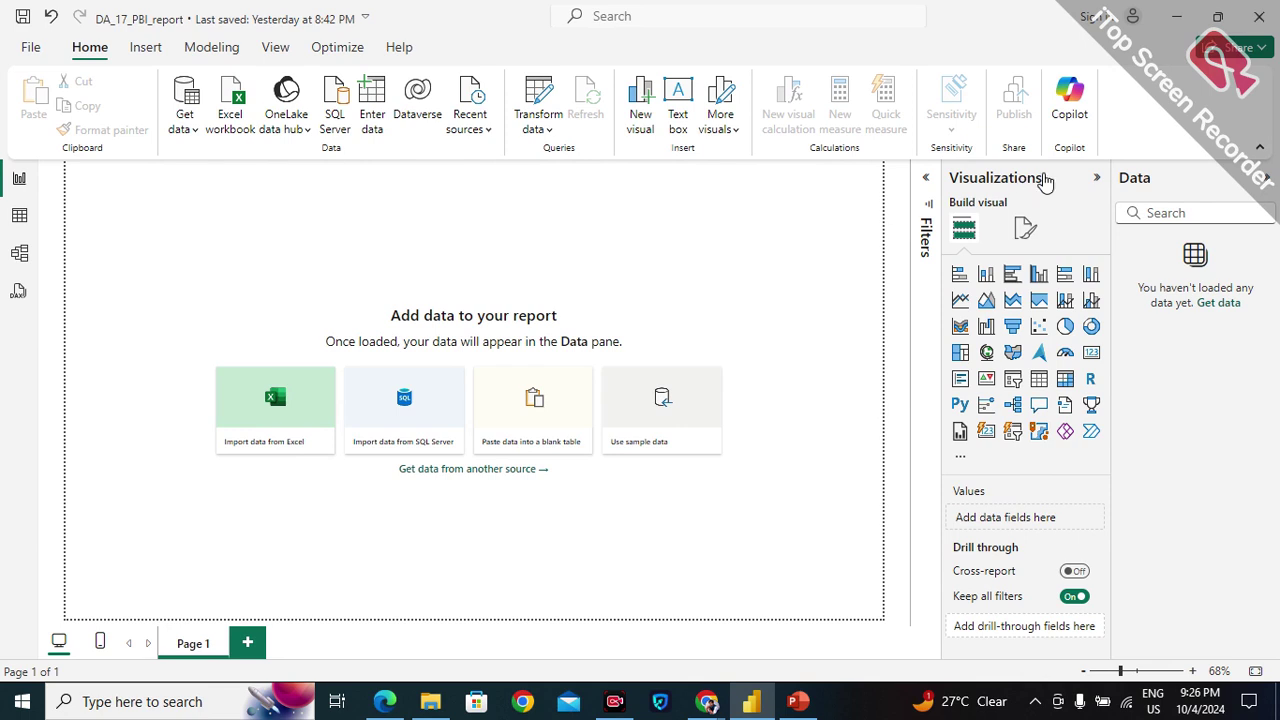
left_click(1096, 185)
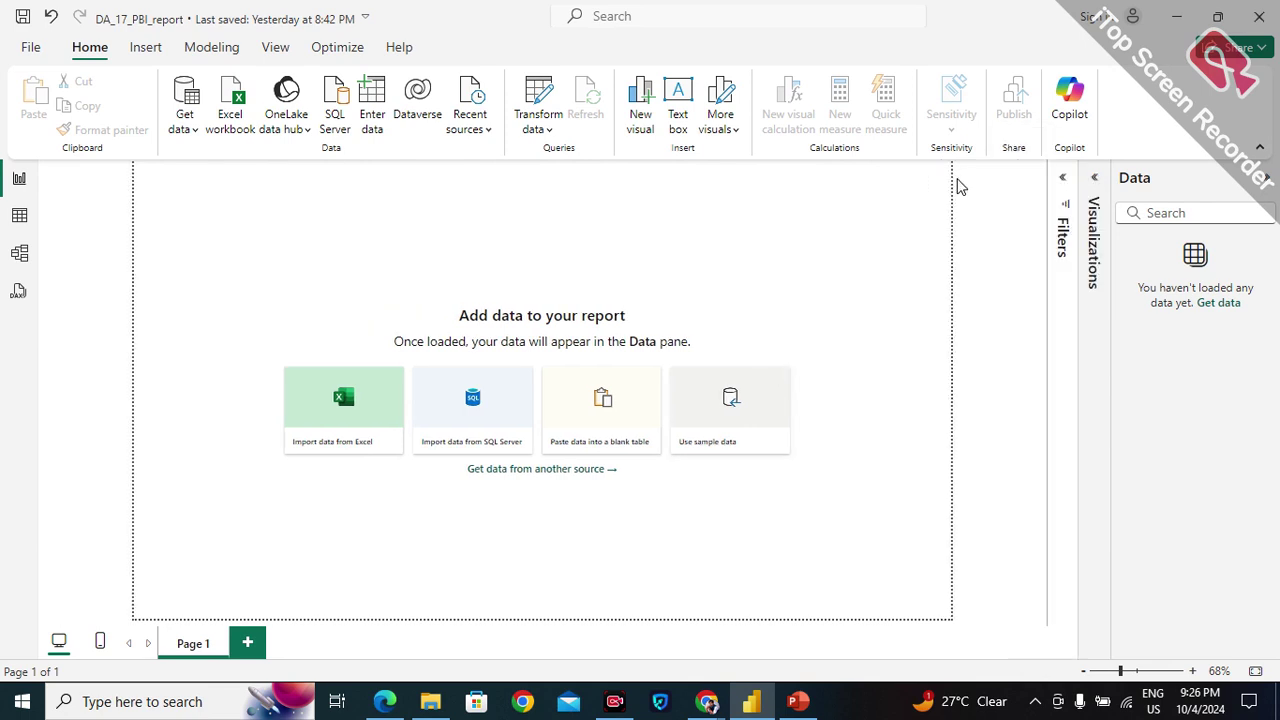
left_click(1090, 179)
left_click(1268, 180)
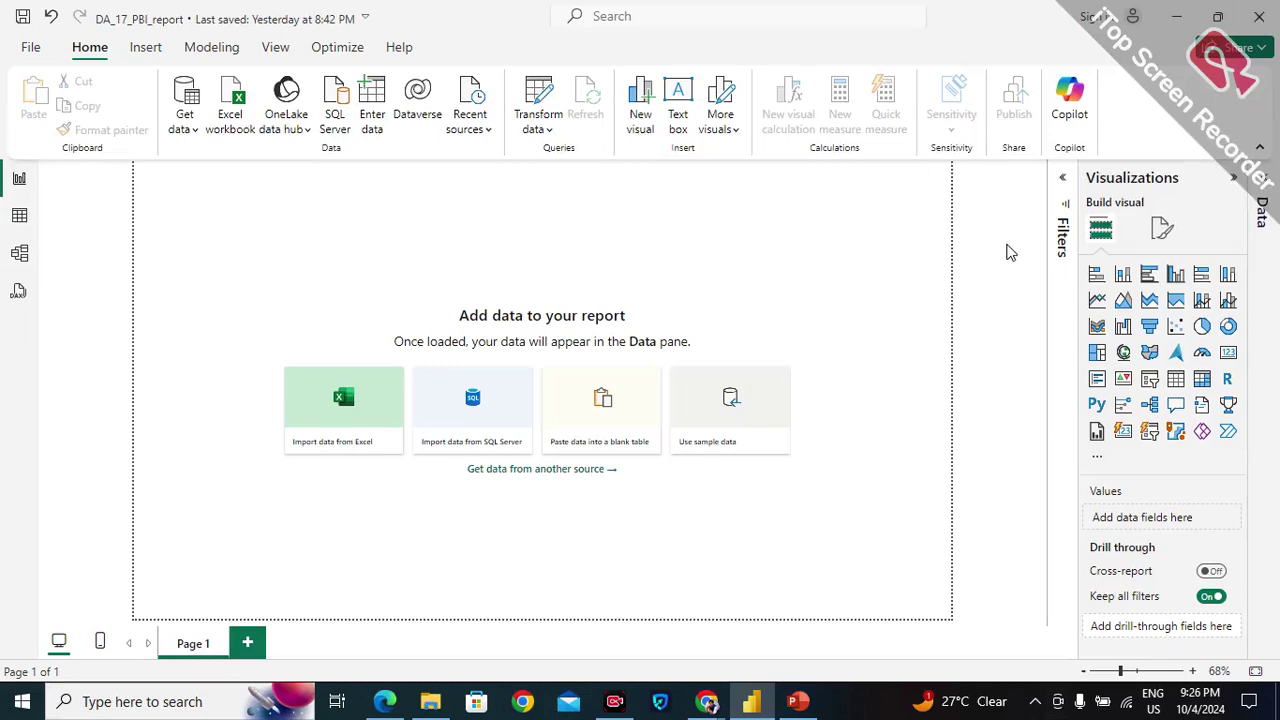
Switch to the Google Meet call to check the participants and return to the report in Power BI Desktop.
mouse_move(706, 700)
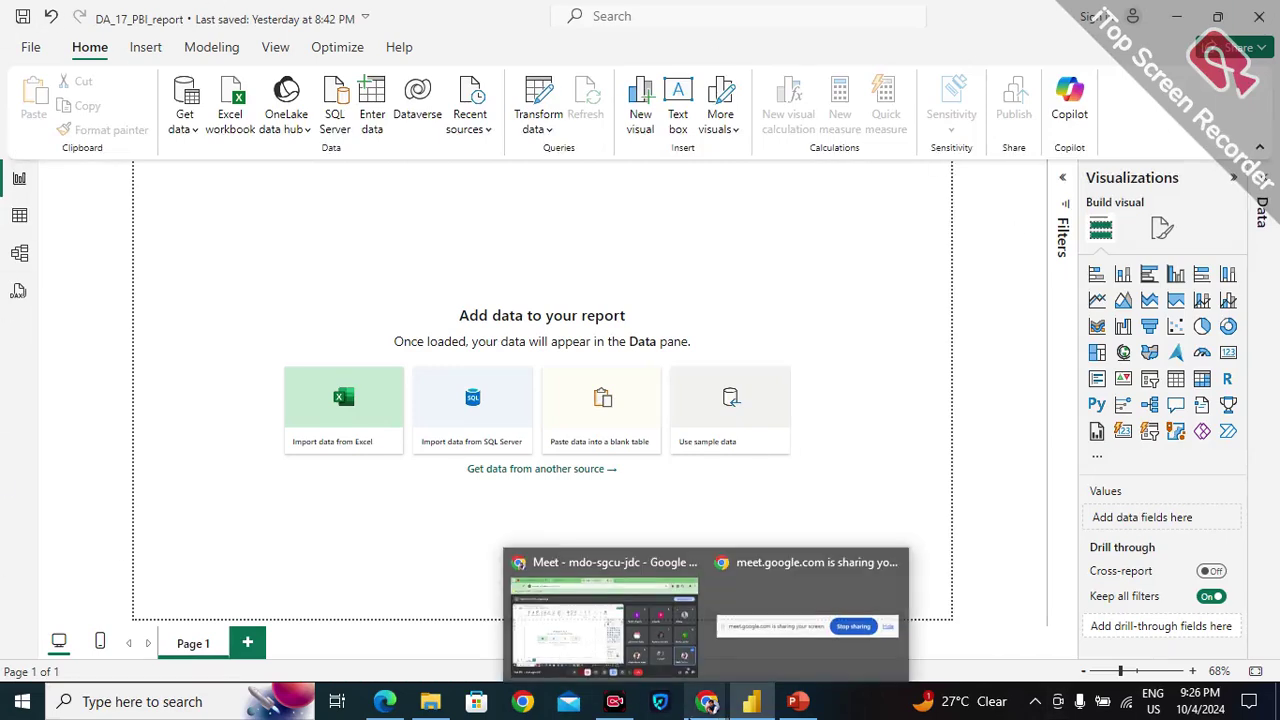
left_click(672, 620)
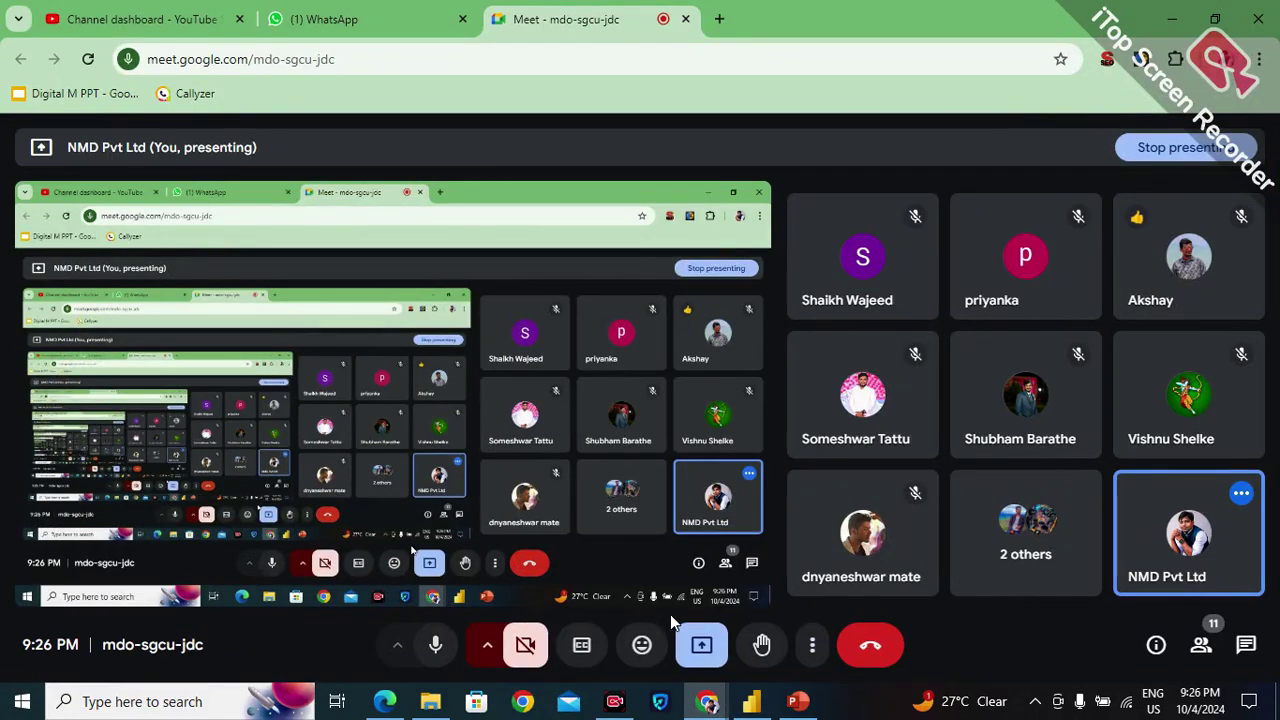
mouse_move(751, 700)
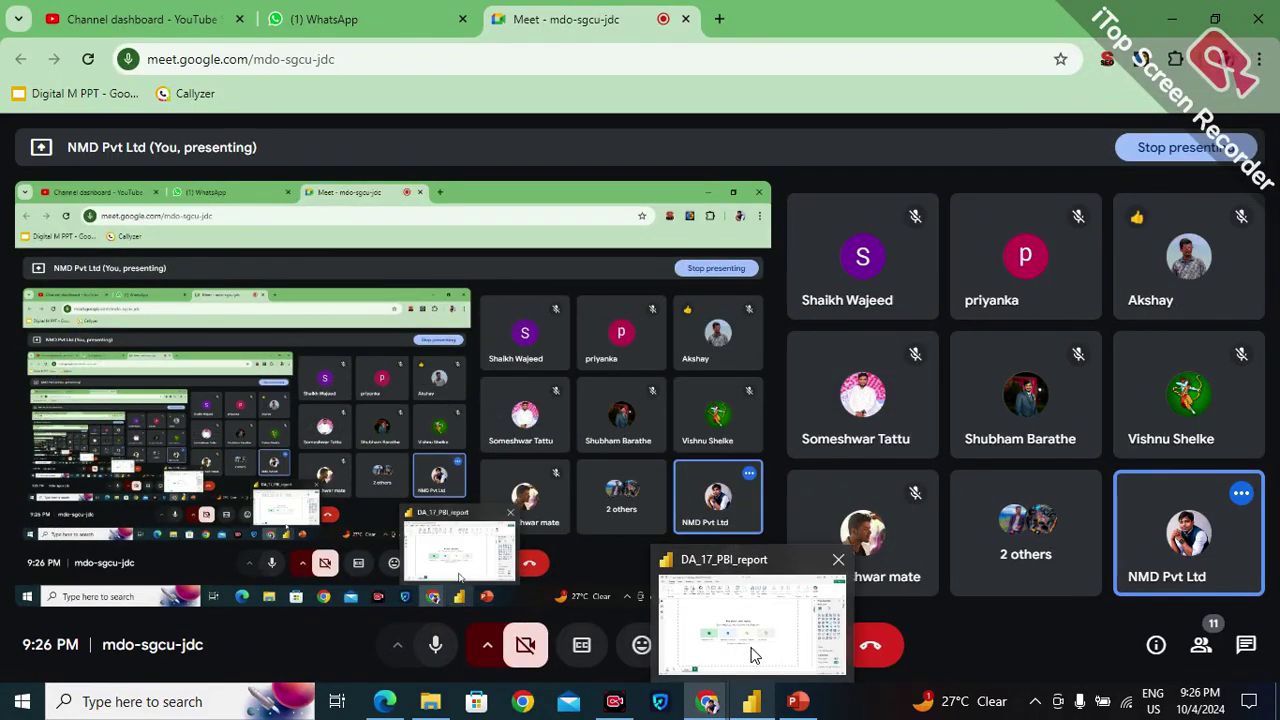
left_click(754, 655)
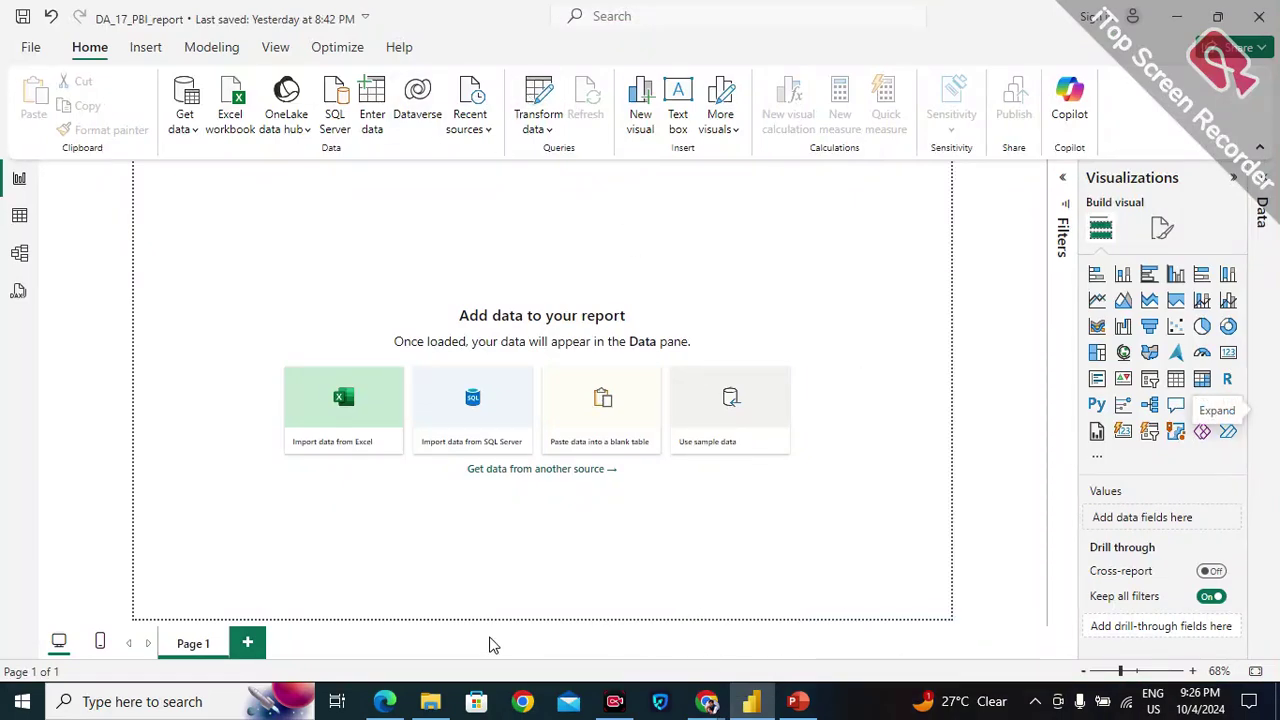
Switch to File Explorer, look over the CSV files in the POWER BI LECTURE folder and return to Power BI Desktop.
left_click(423, 666)
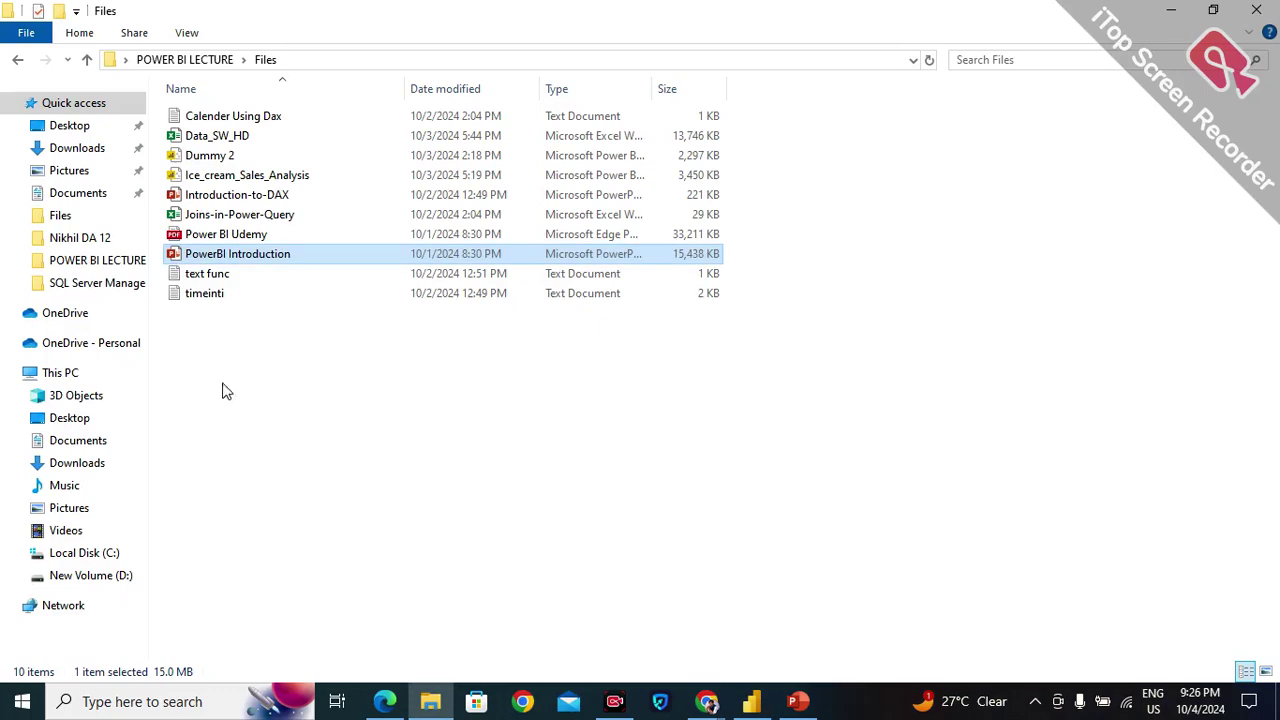
left_click(17, 60)
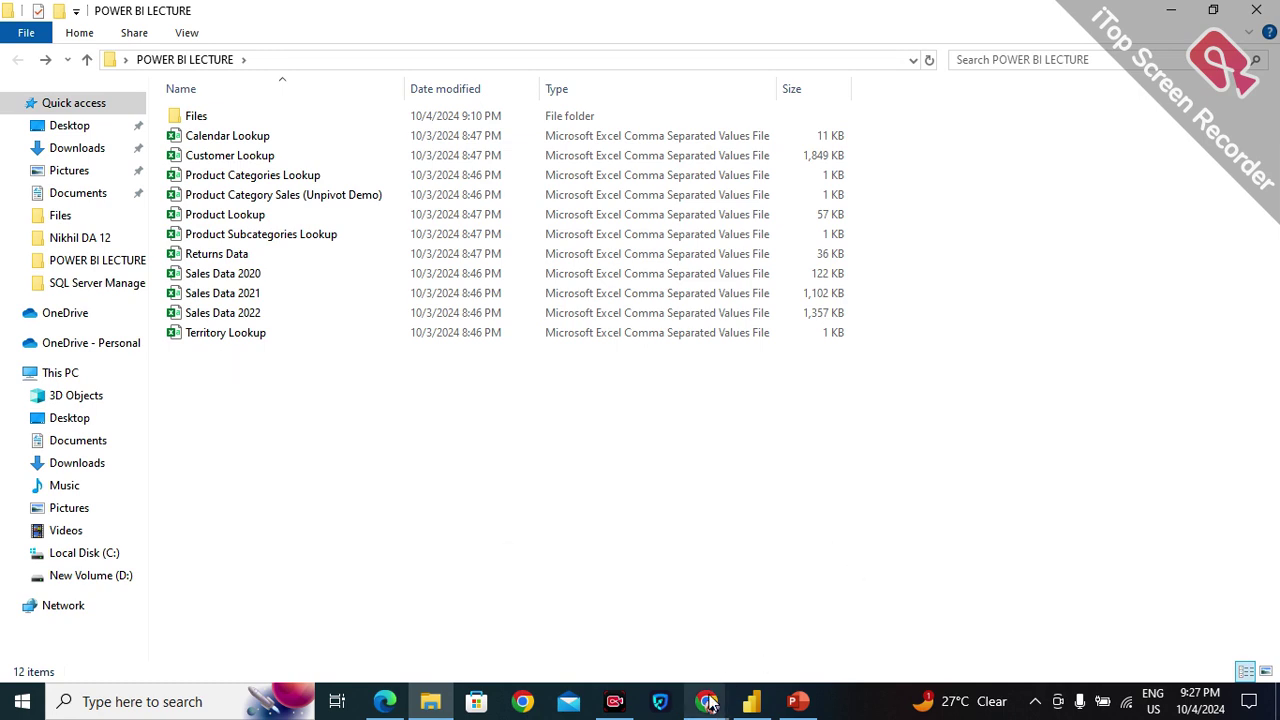
mouse_move(707, 700)
mouse_move(637, 650)
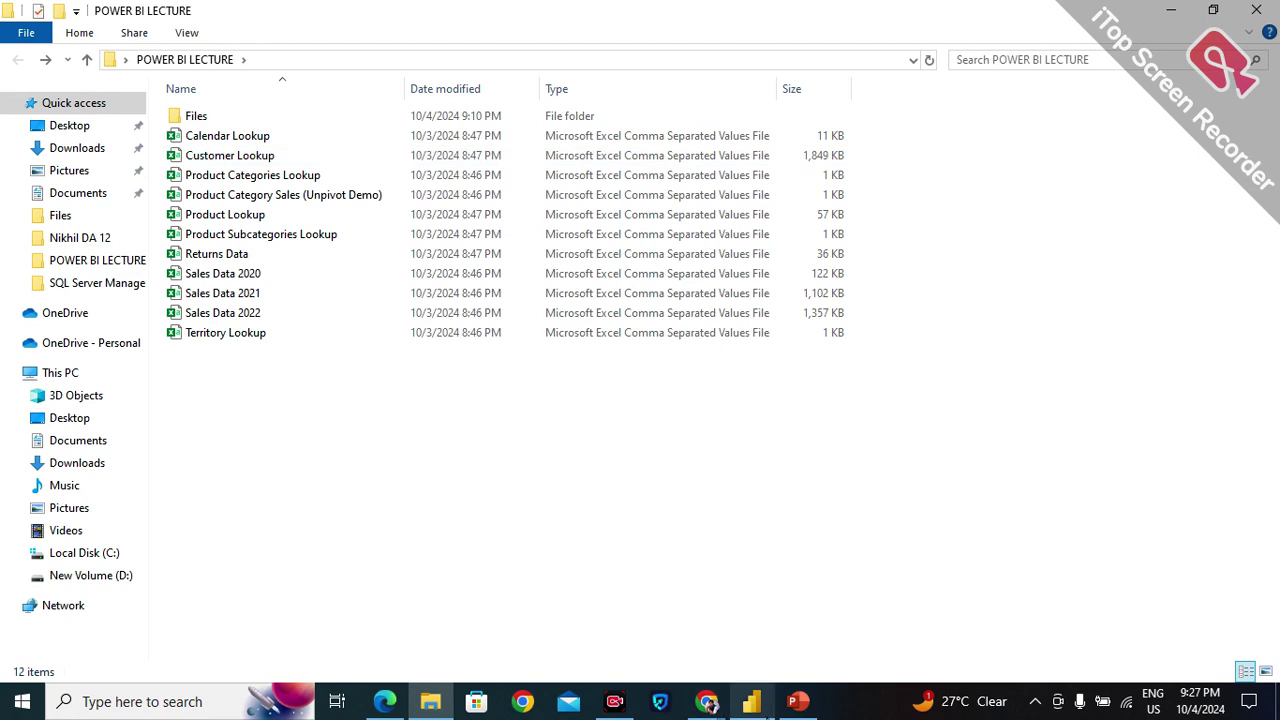
mouse_move(752, 704)
left_click(751, 660)
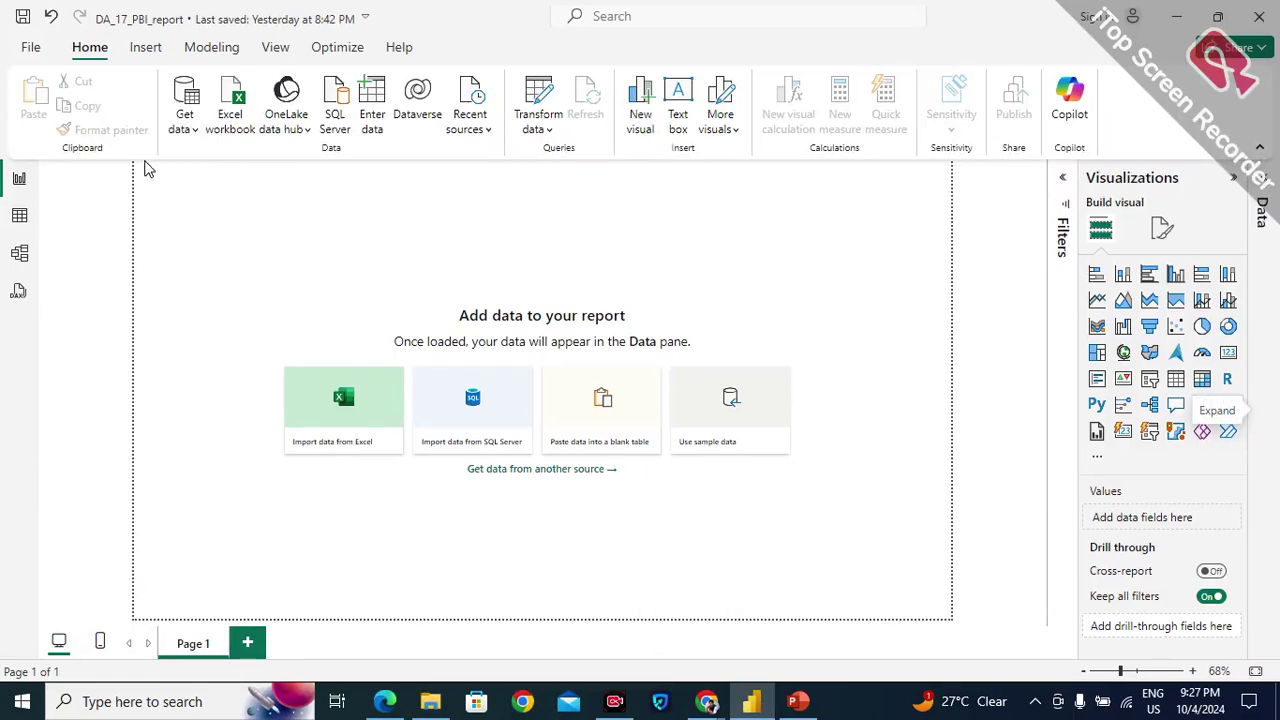
Look at the common data sources, recheck the file types in the POWER BI LECTURE folder and return to Power BI Desktop.
left_click(185, 128)
left_click(580, 573)
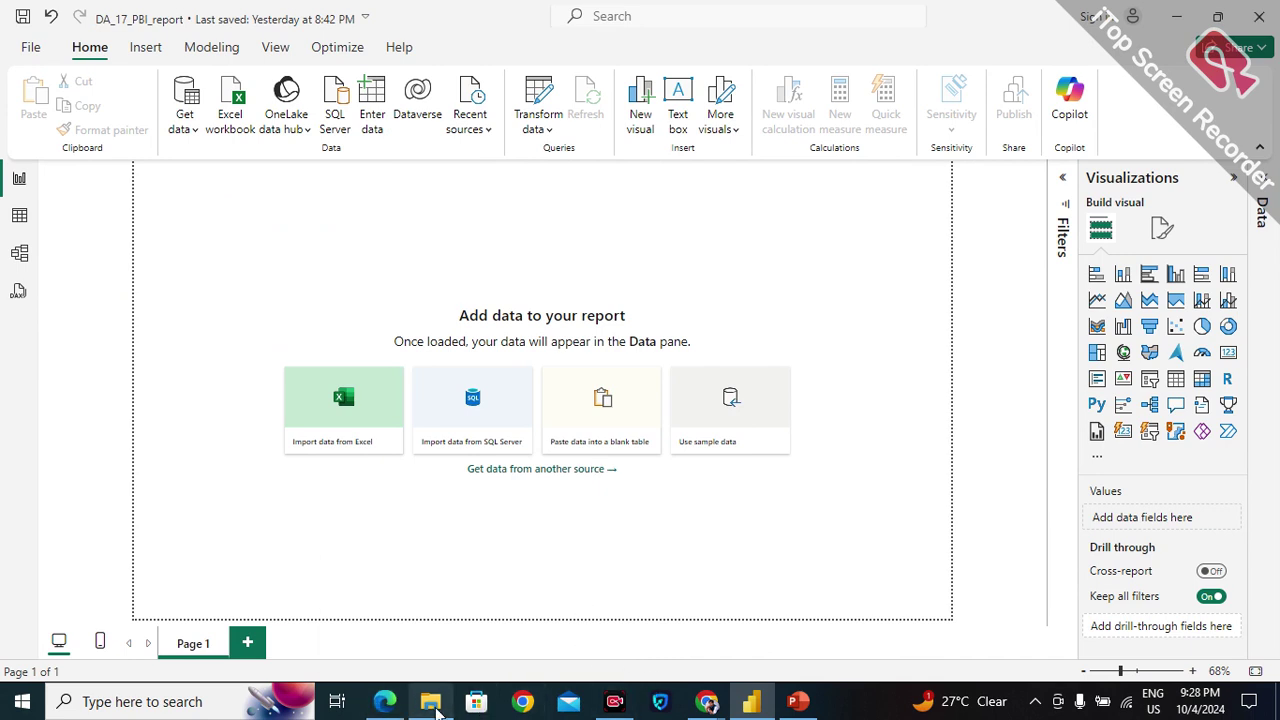
mouse_move(436, 708)
left_click(434, 650)
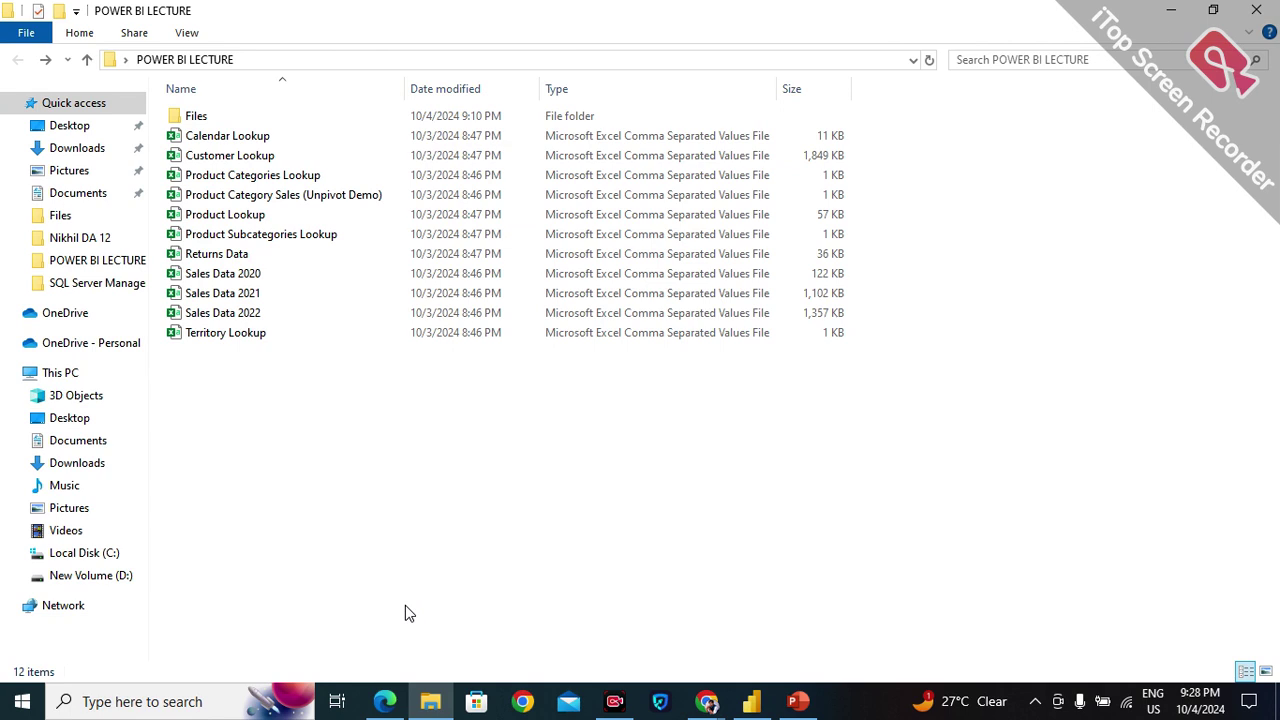
left_click(742, 704)
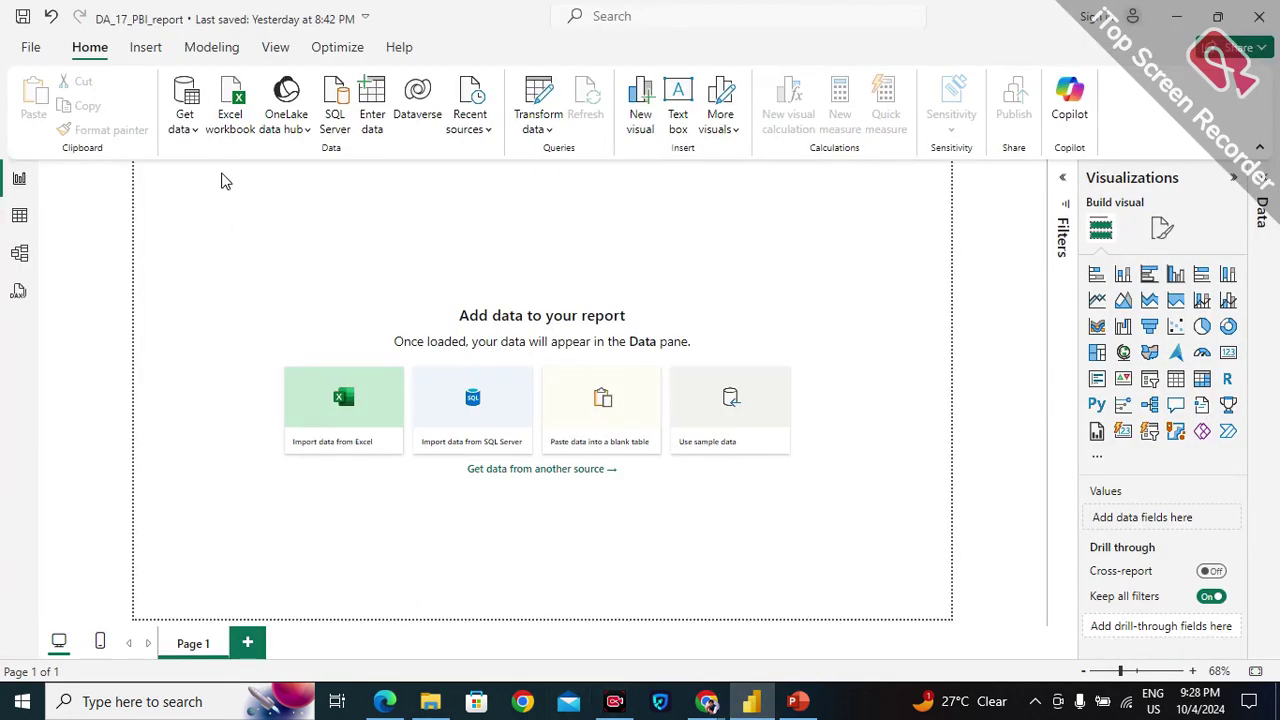
Try to get data from an Excel workbook in the POWER BI LECTURE folder and cancel the file selection.
left_click(192, 128)
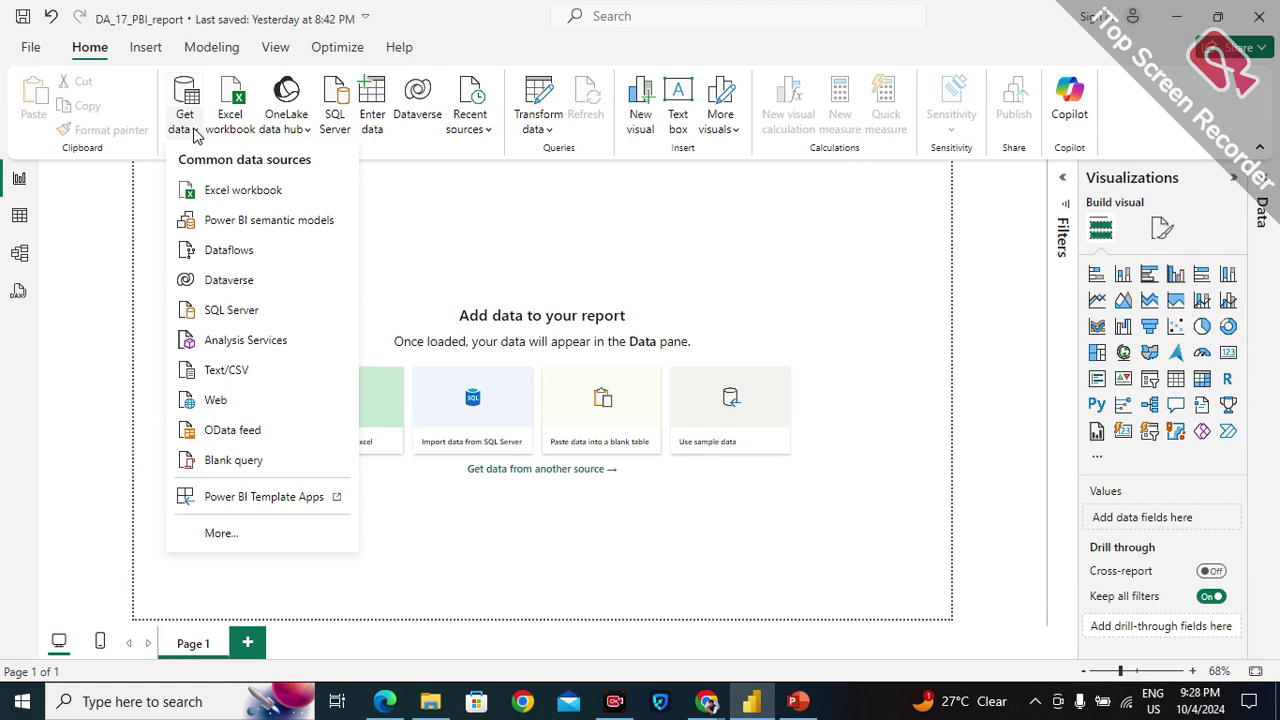
left_click(224, 193)
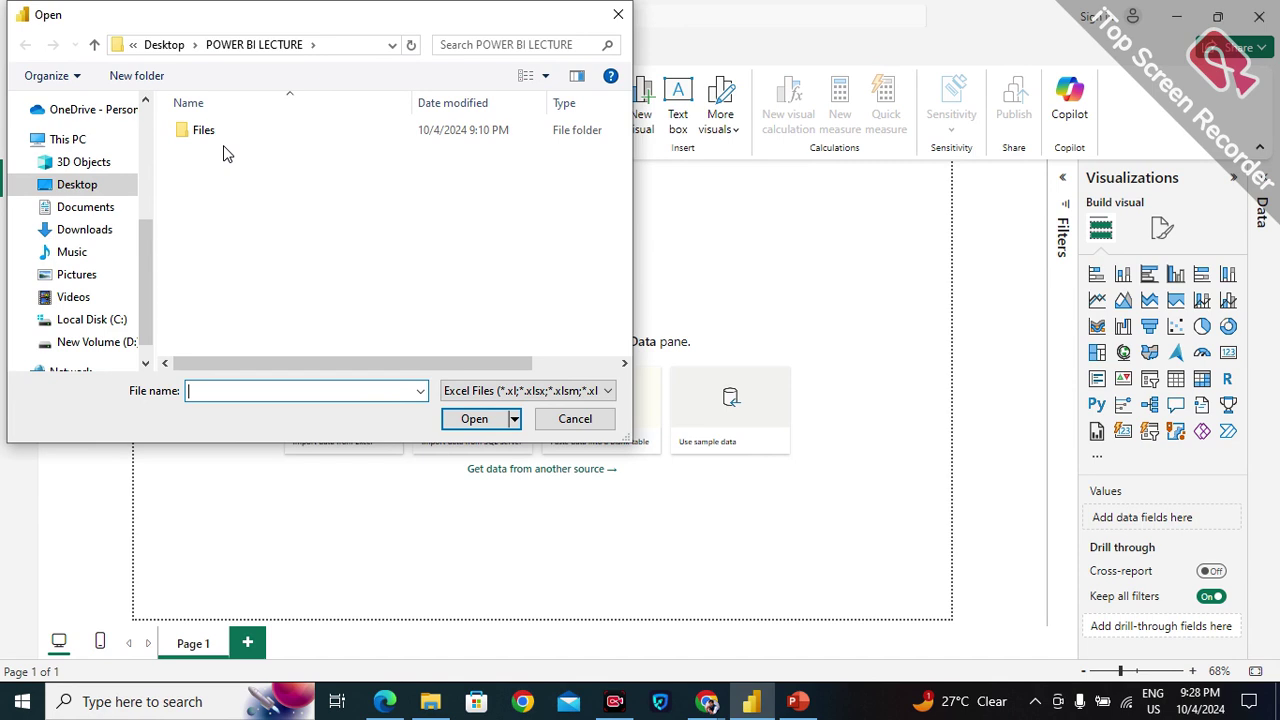
left_click(598, 420)
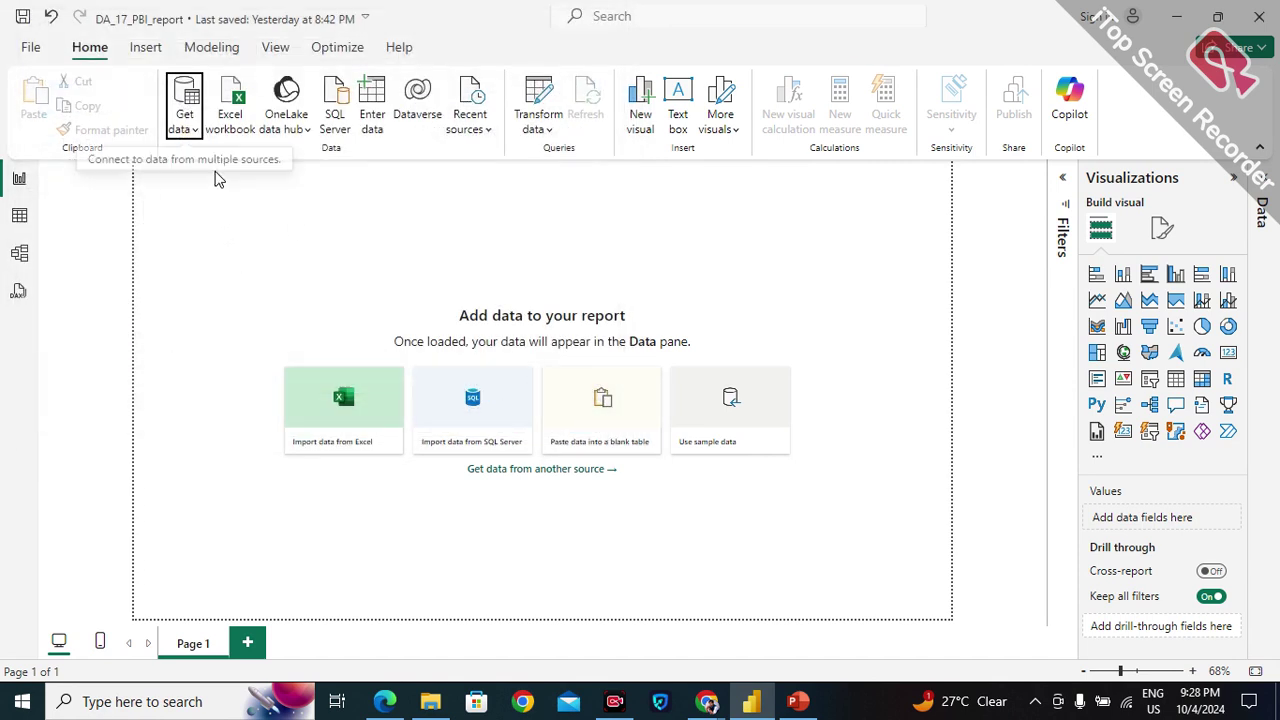
Get data from the Text/CSV source using the Calendar Lookup file in the POWER BI LECTURE folder.
left_click(190, 125)
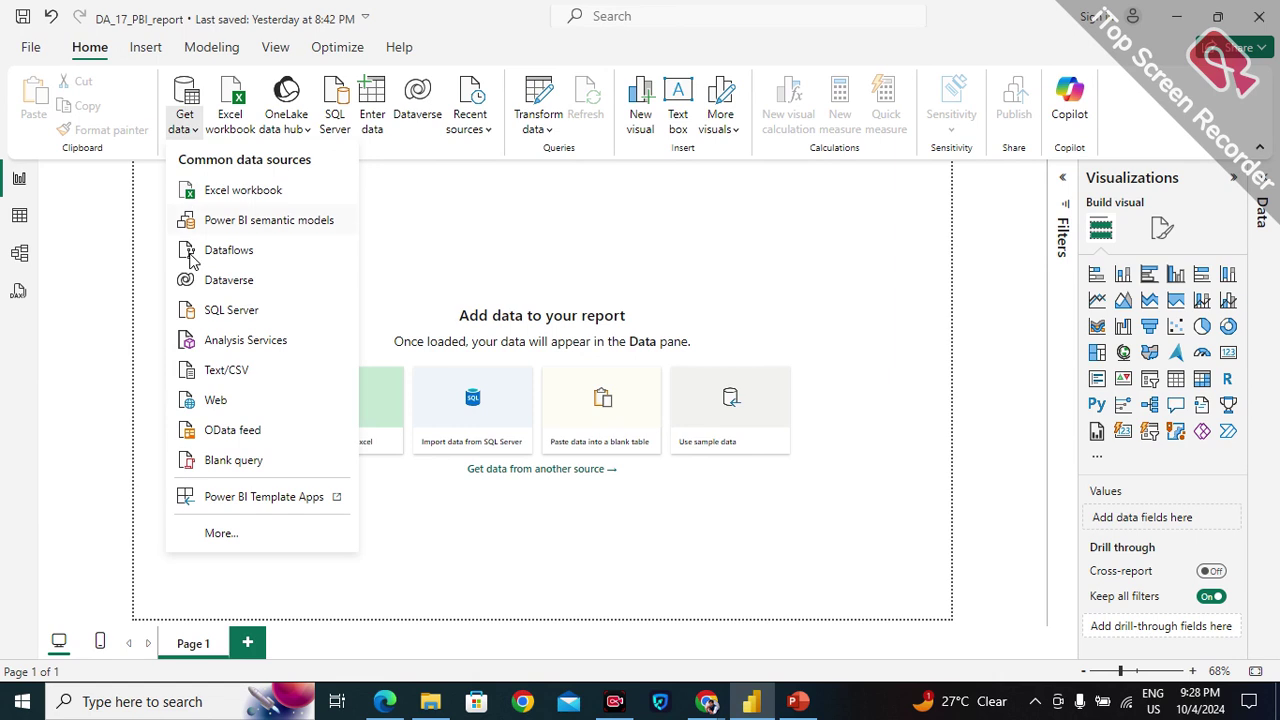
left_click(214, 377)
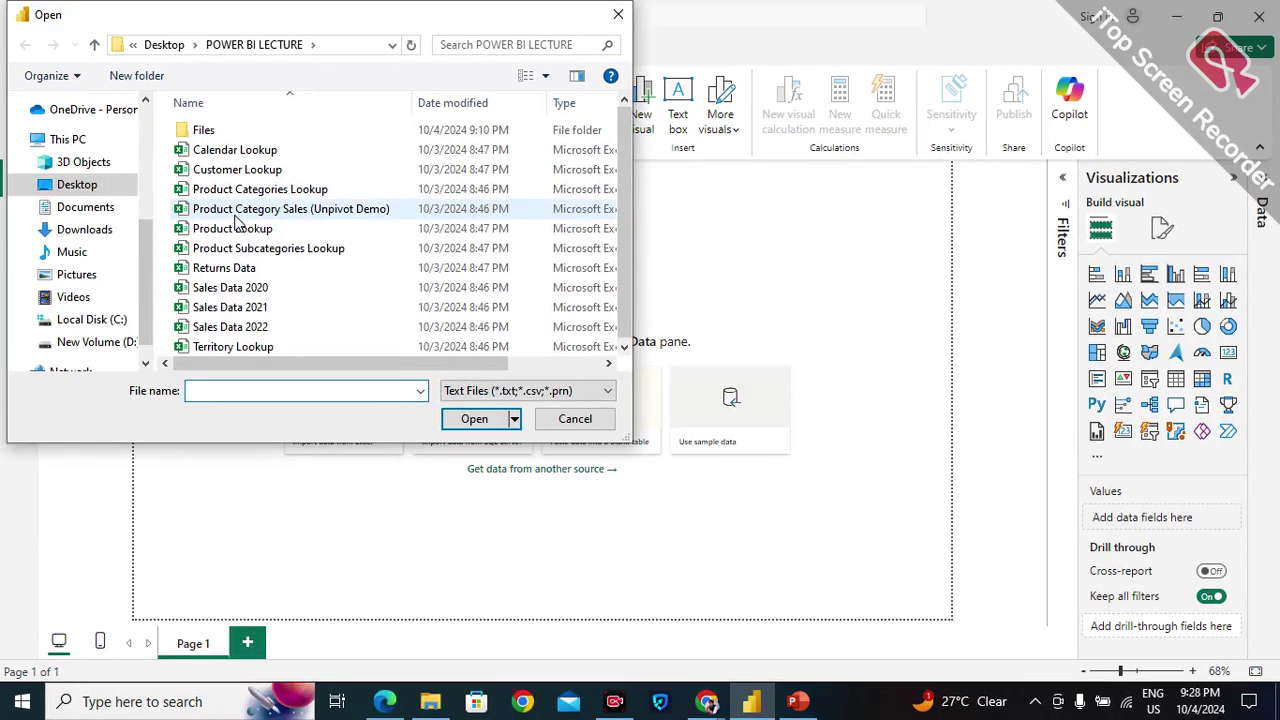
left_click(268, 152)
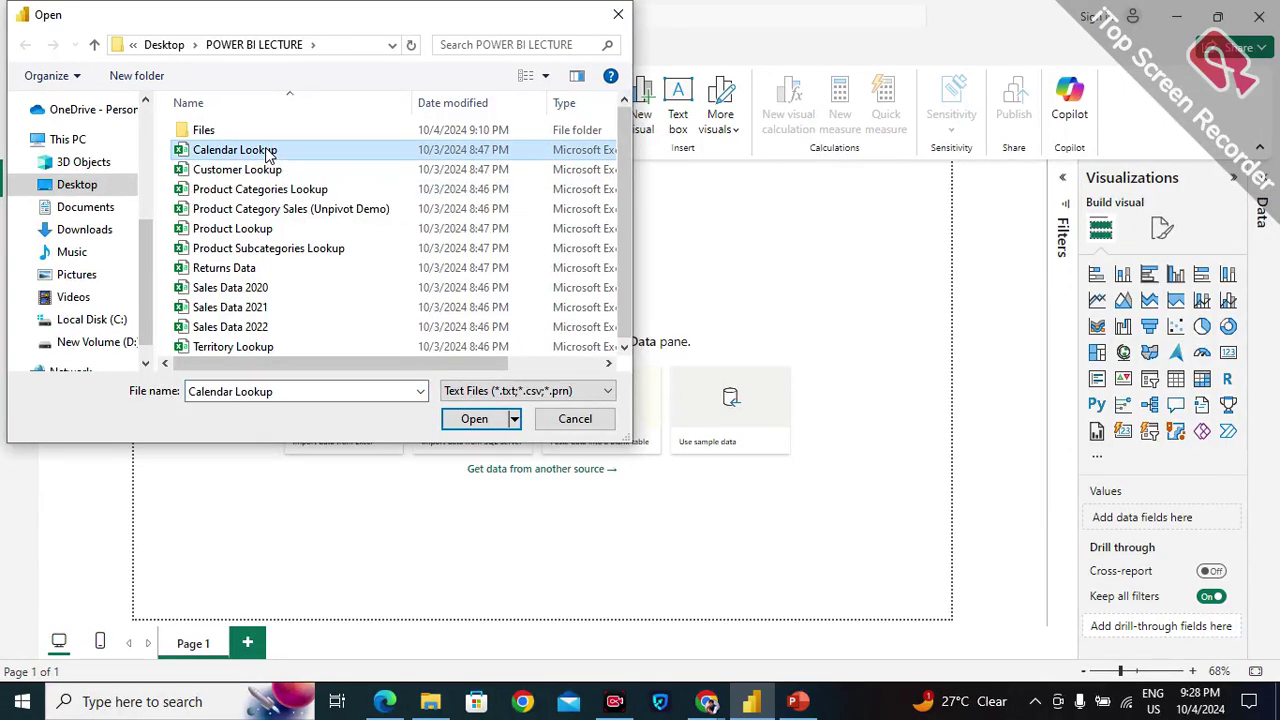
left_click(473, 420)
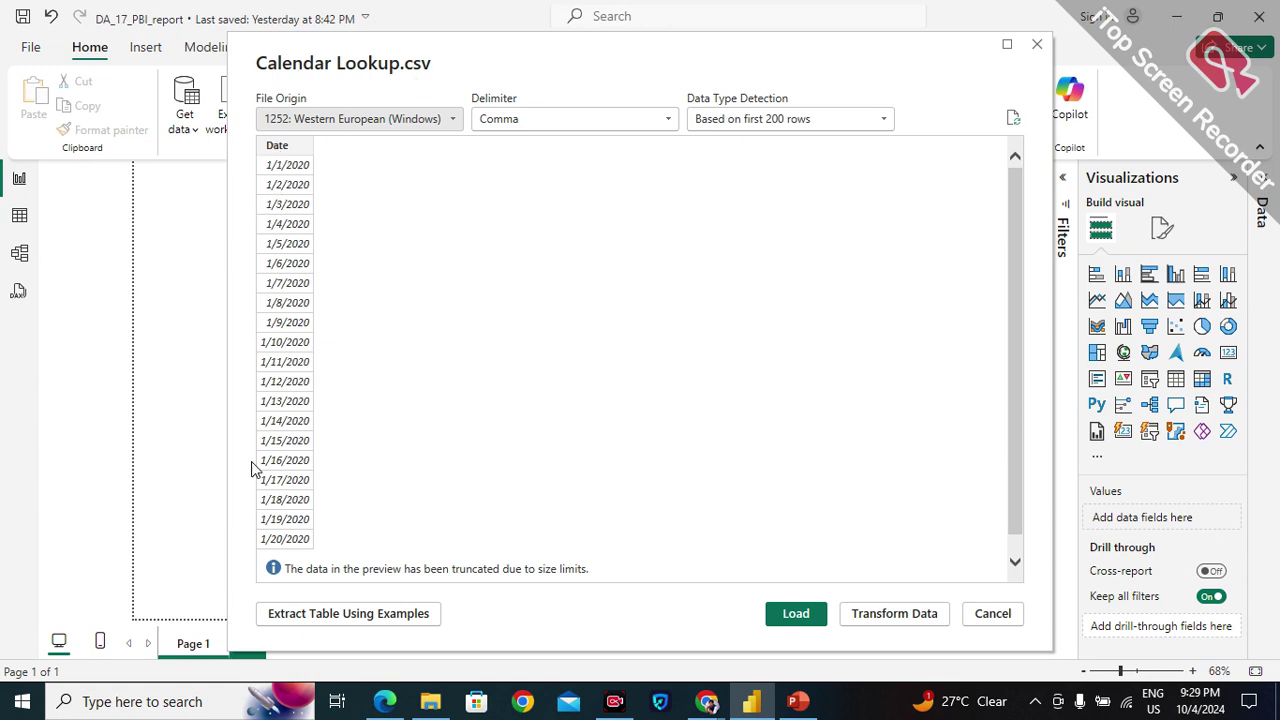
Examine the Calendar Lookup preview and its delimiter choices, keeping Comma as the delimiter.
scroll(285, 443, "down", 1)
scroll(285, 443, "up", 1)
left_click(673, 119)
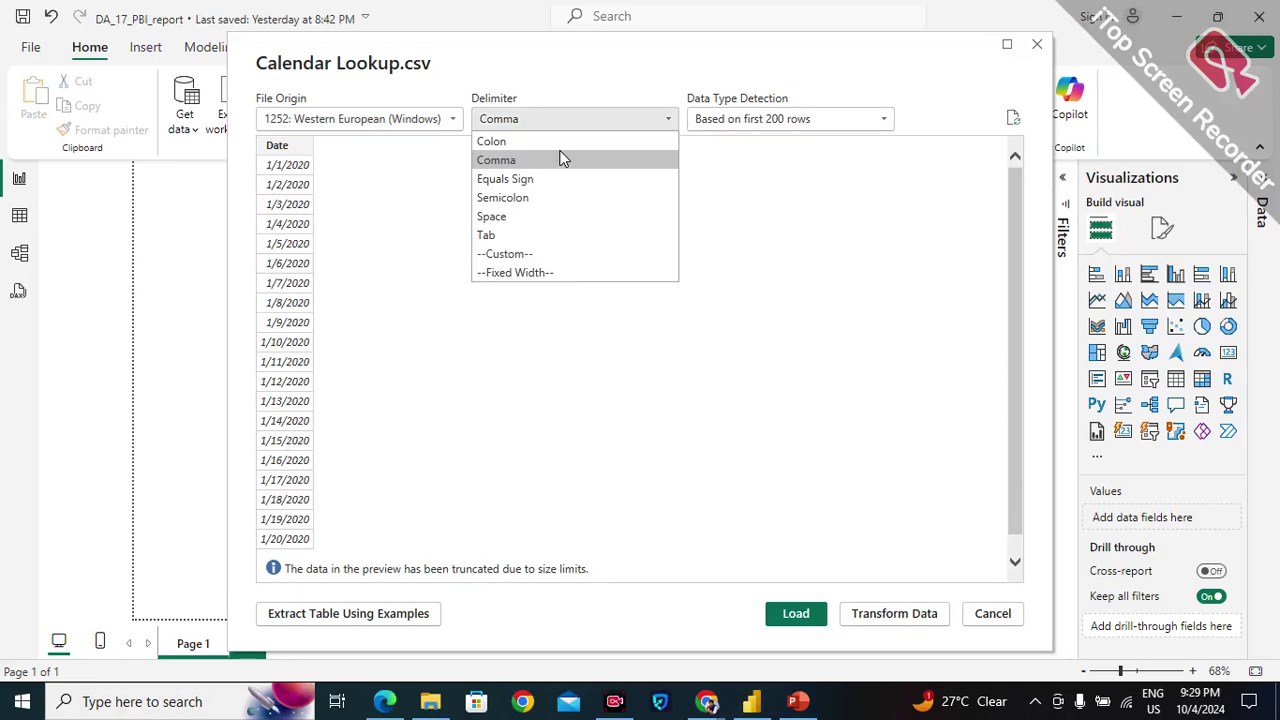
left_click(511, 162)
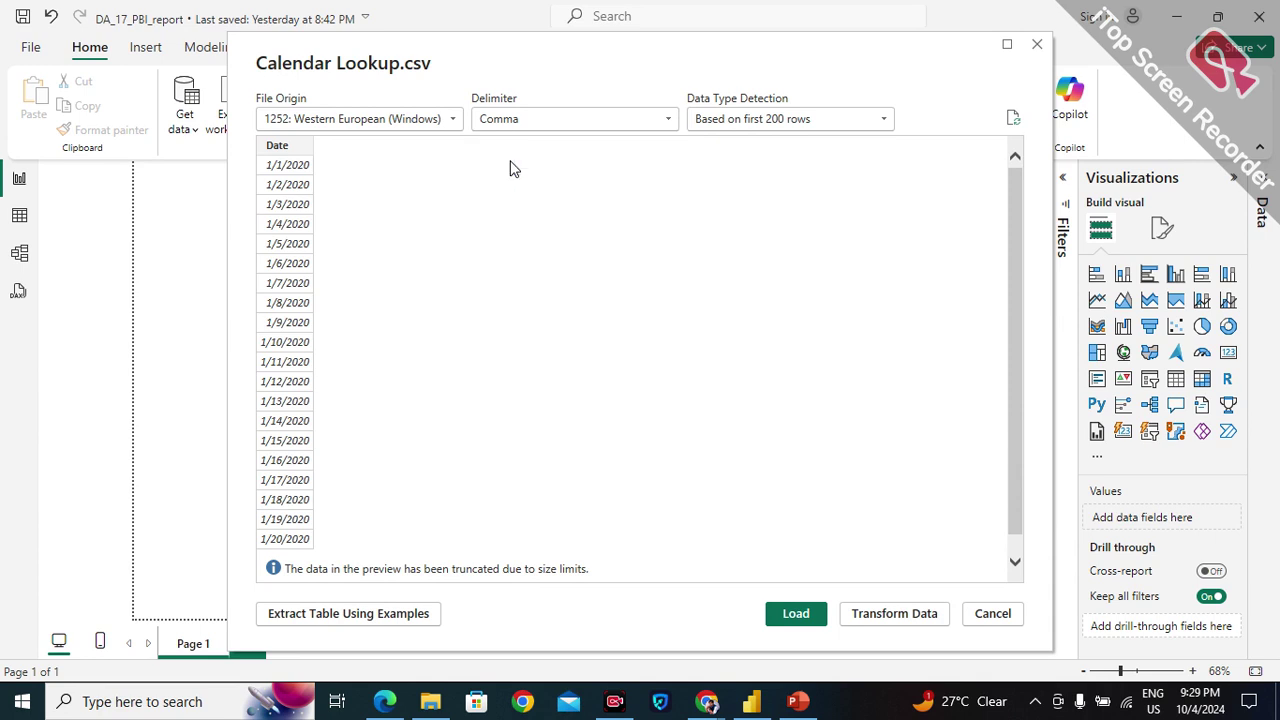
Preview the dates with data type detection based on the entire dataset and set it back to the first 200 rows.
left_click(879, 123)
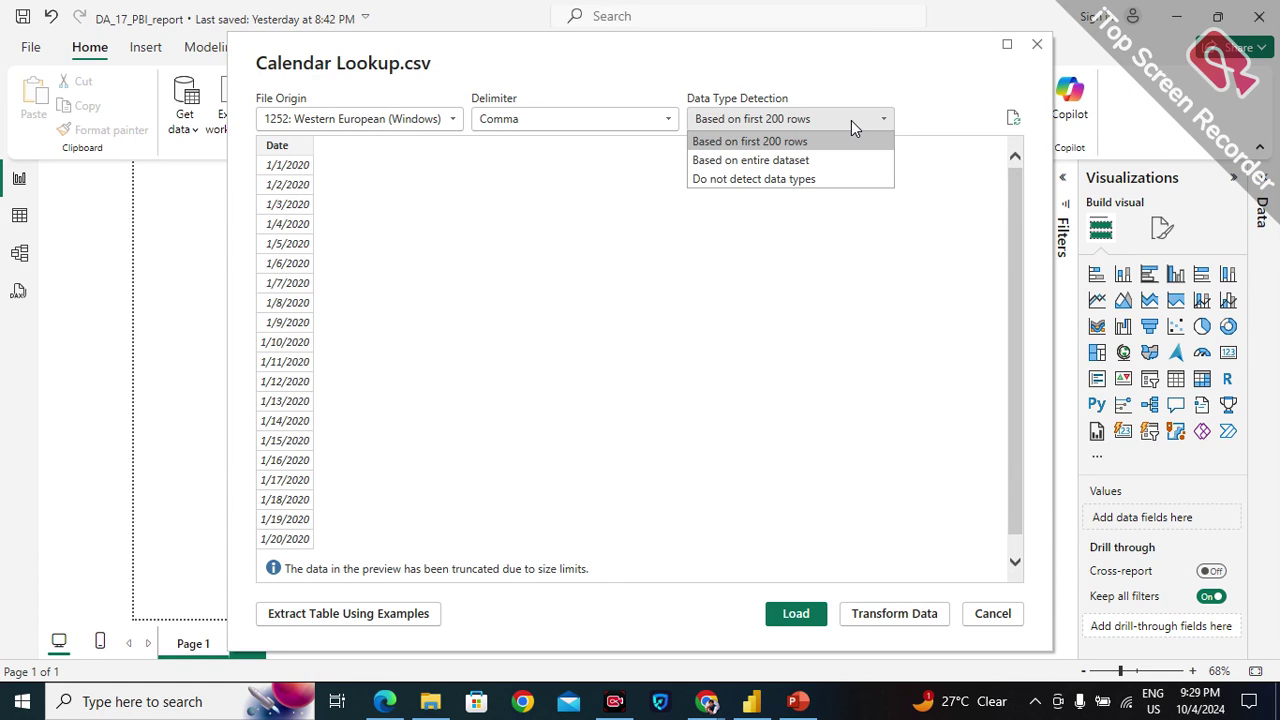
left_click(806, 163)
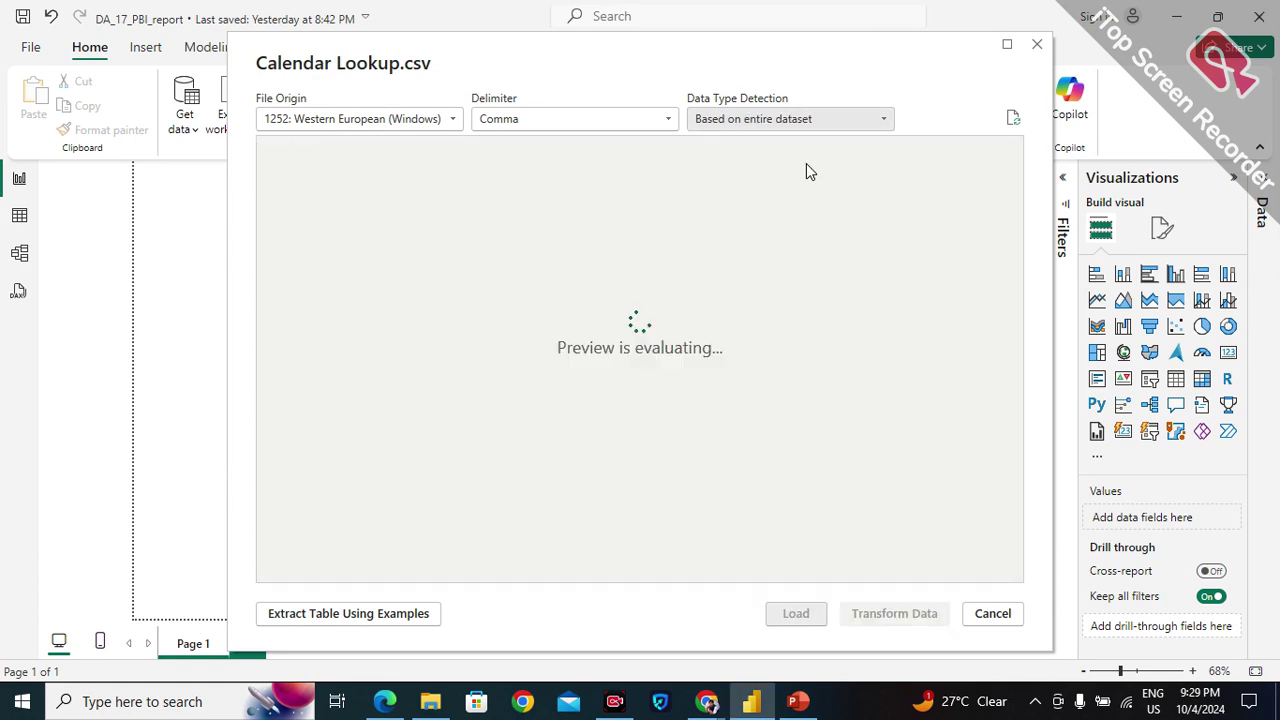
scroll(355, 290, "down", 15)
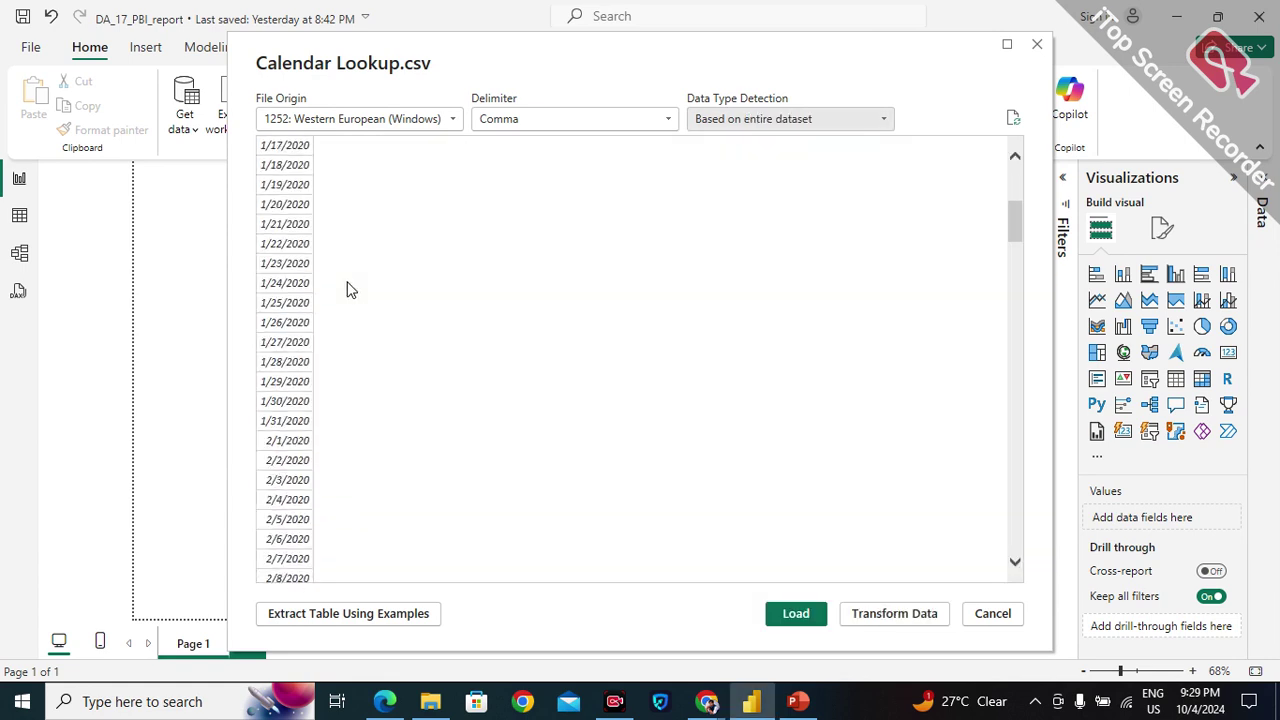
scroll(350, 290, "up", 8)
scroll(350, 290, "up", 7)
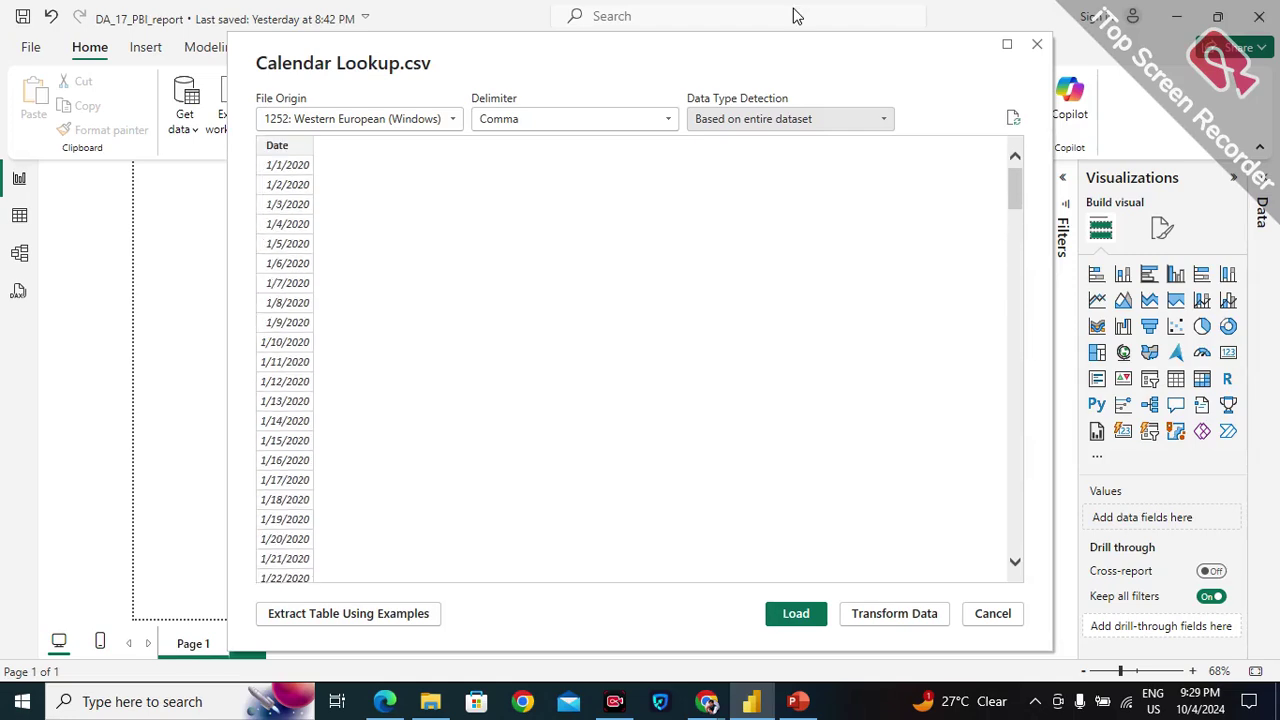
left_click(853, 122)
left_click(821, 141)
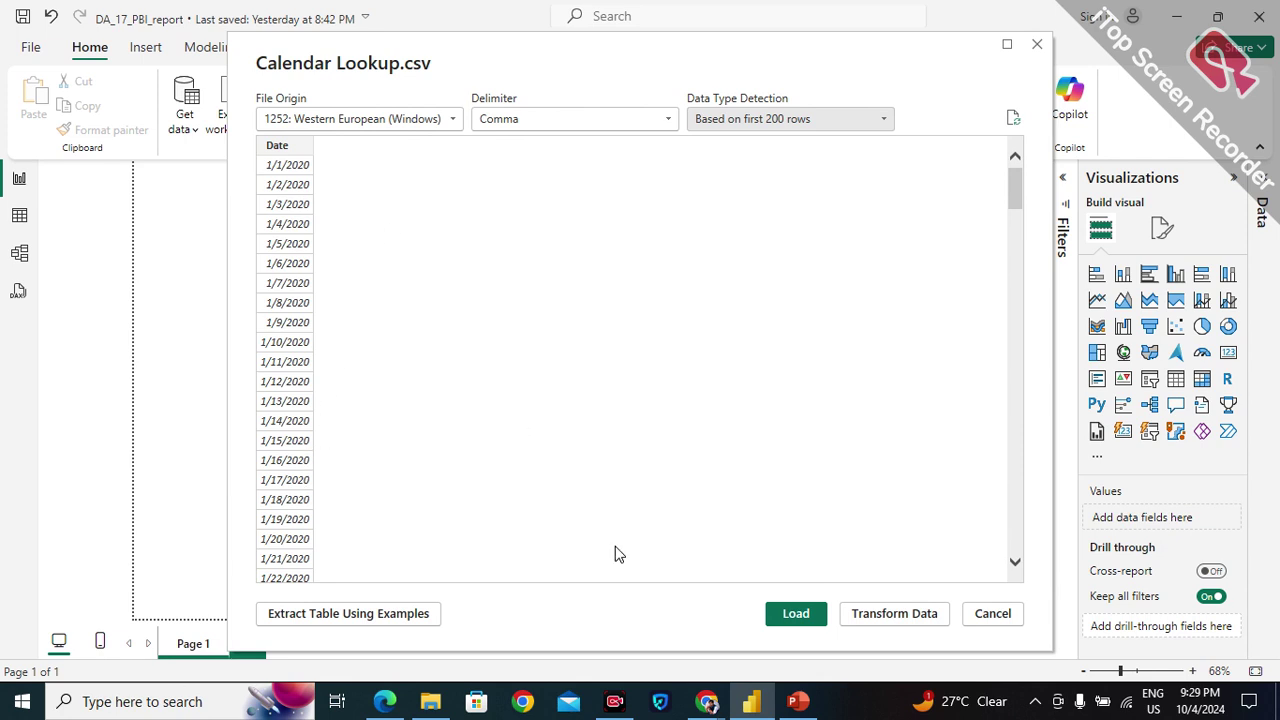
Open the Calendar Lookup data for transformation in the Power Query Editor and look over its view and transform commands.
left_click(894, 616)
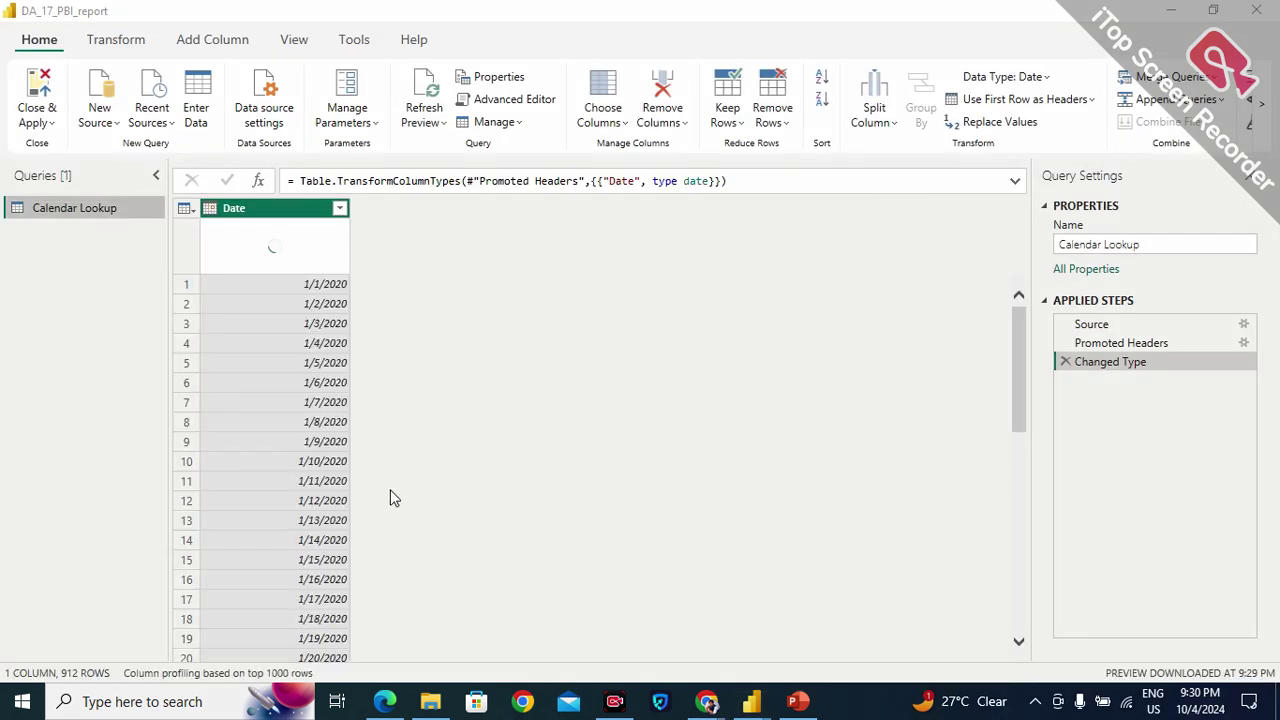
left_click(294, 40)
left_click(155, 119)
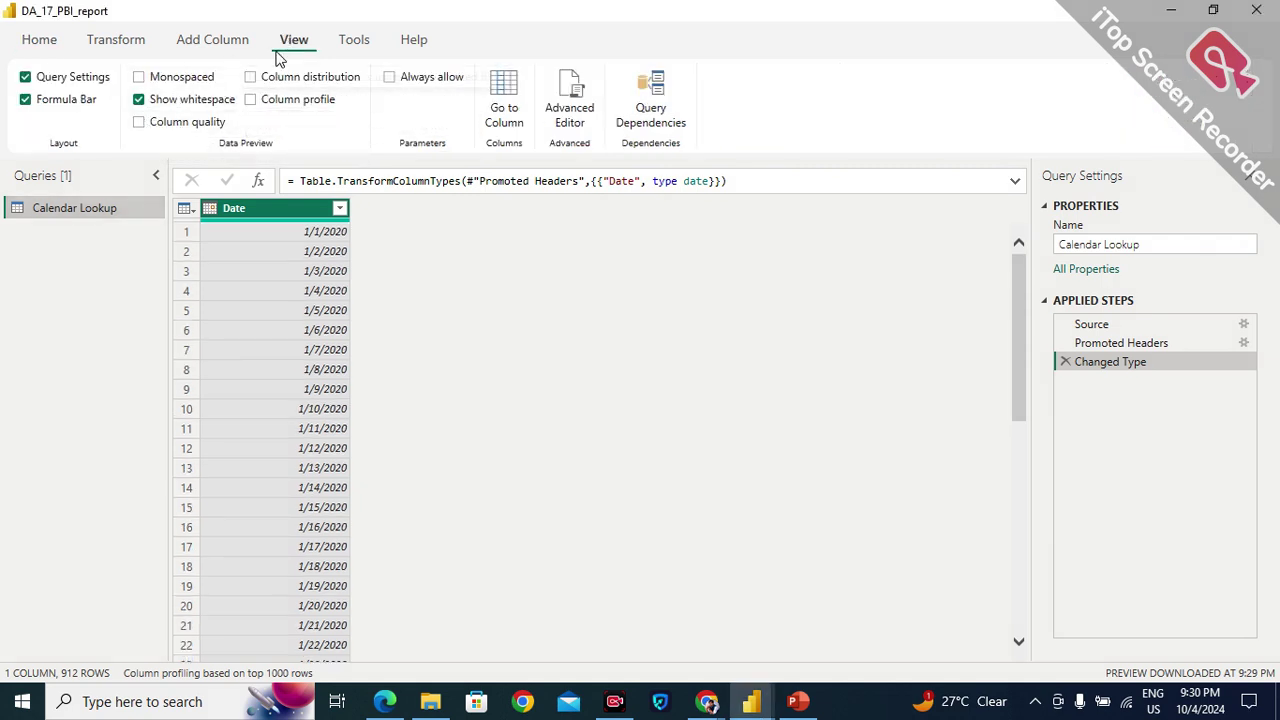
left_click(135, 55)
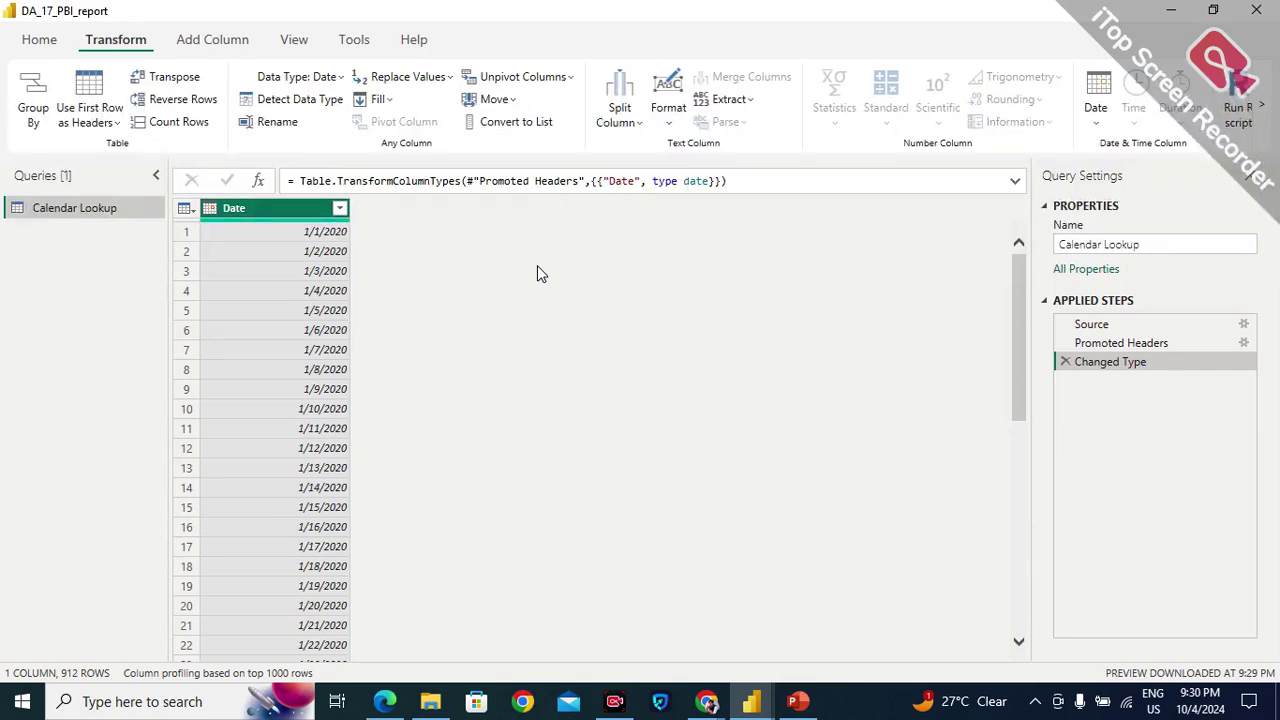
Check the Google Meet call, show the main report window, and return to the Calendar Lookup query in the Power Query Editor.
mouse_move(707, 705)
left_click(640, 626)
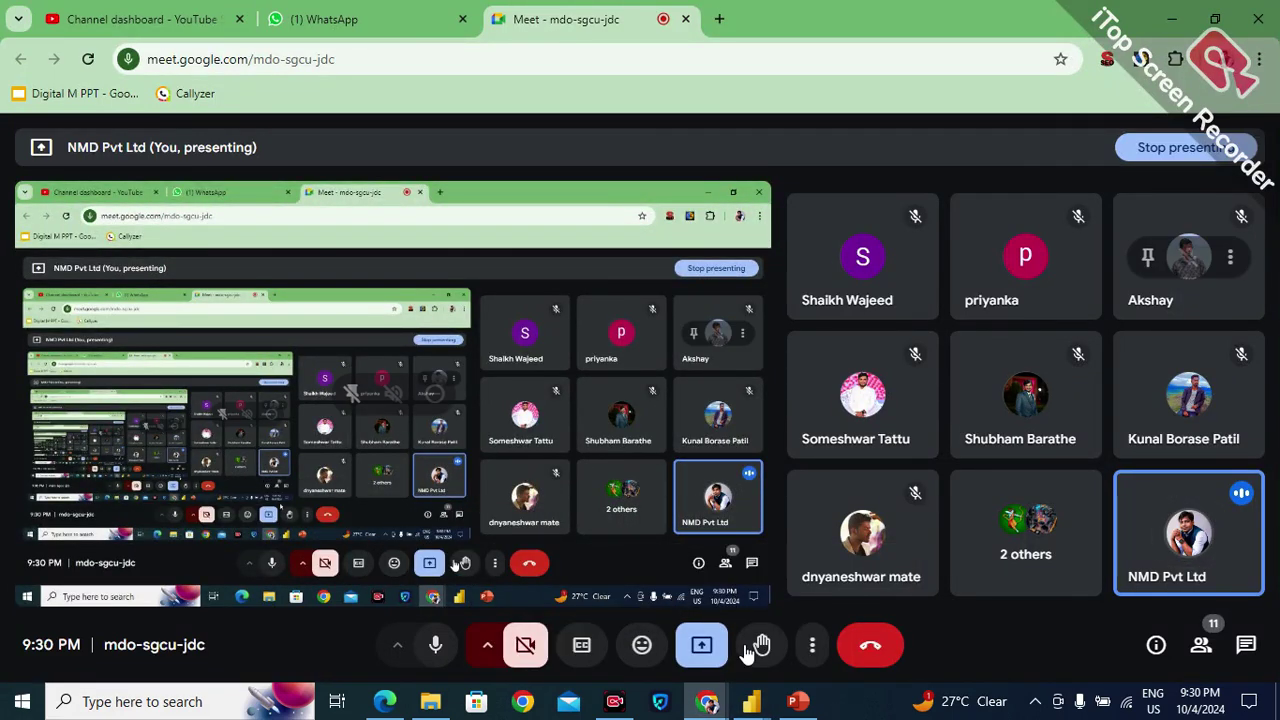
mouse_move(765, 708)
left_click(707, 648)
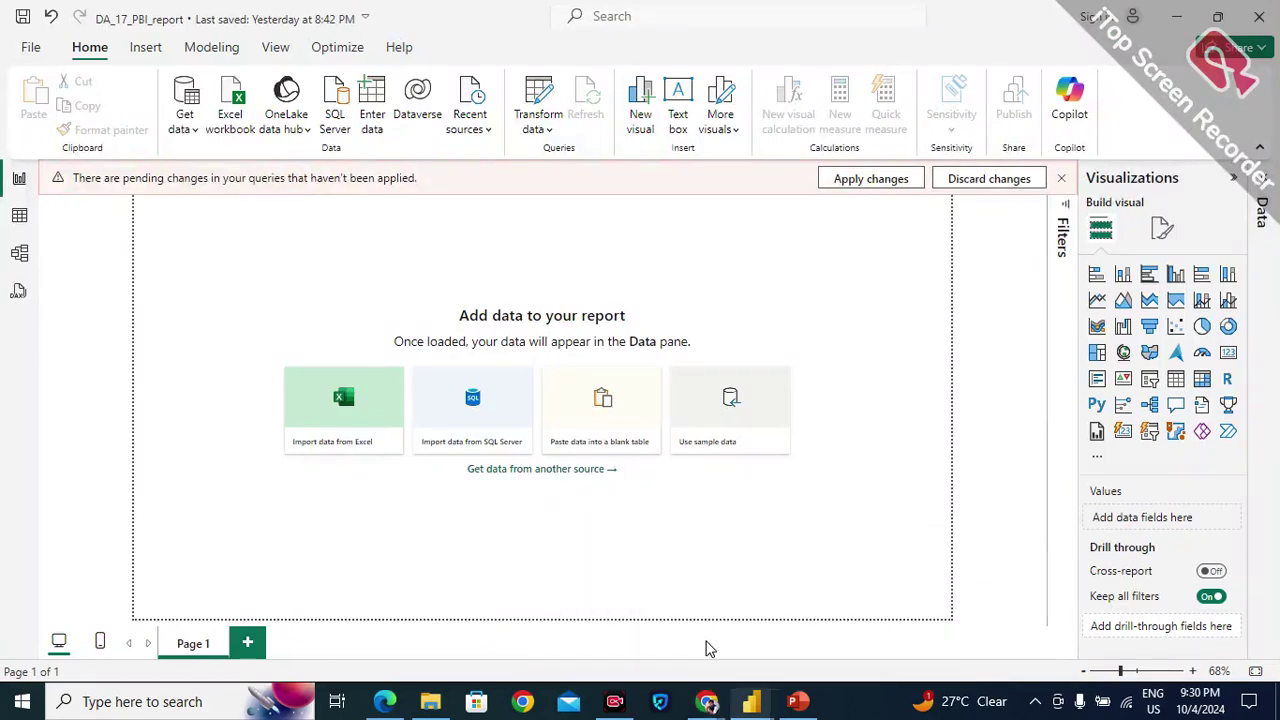
left_click(789, 650)
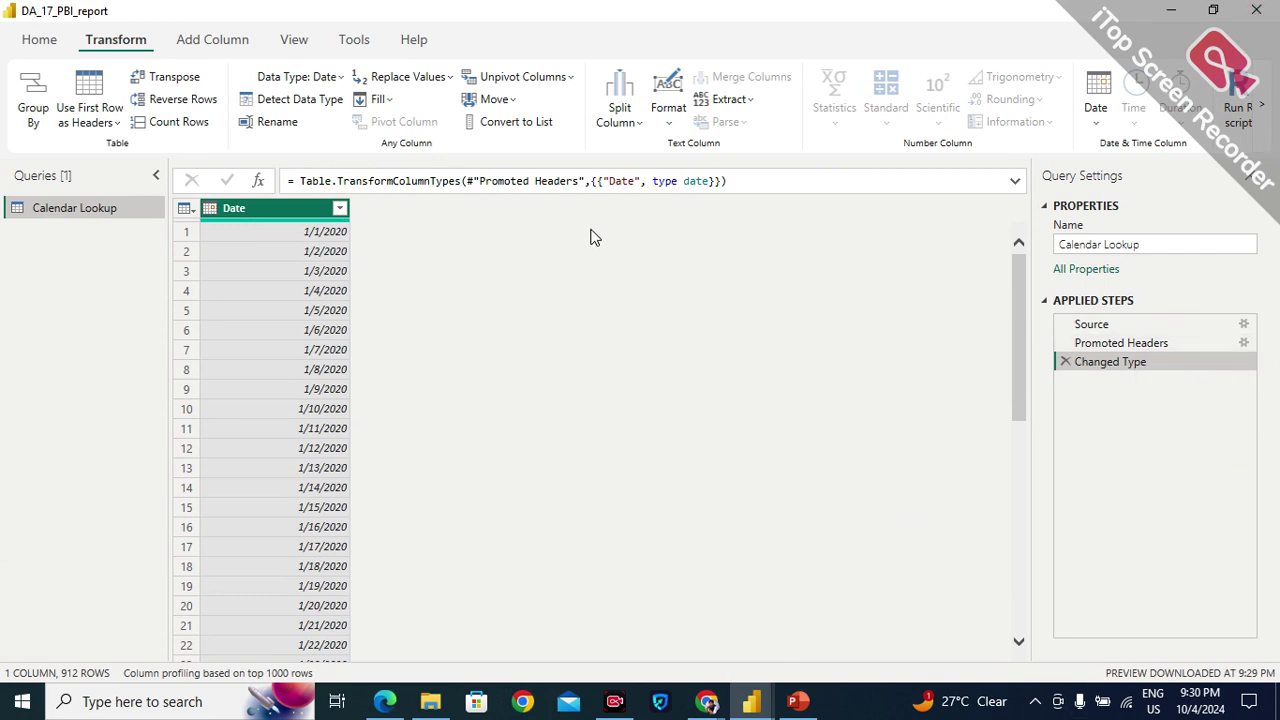
Examine the full formula of the Changed Type step in the expanded formula bar and collapse the bar again.
left_click(1015, 181)
left_click_drag(748, 184, 380, 174)
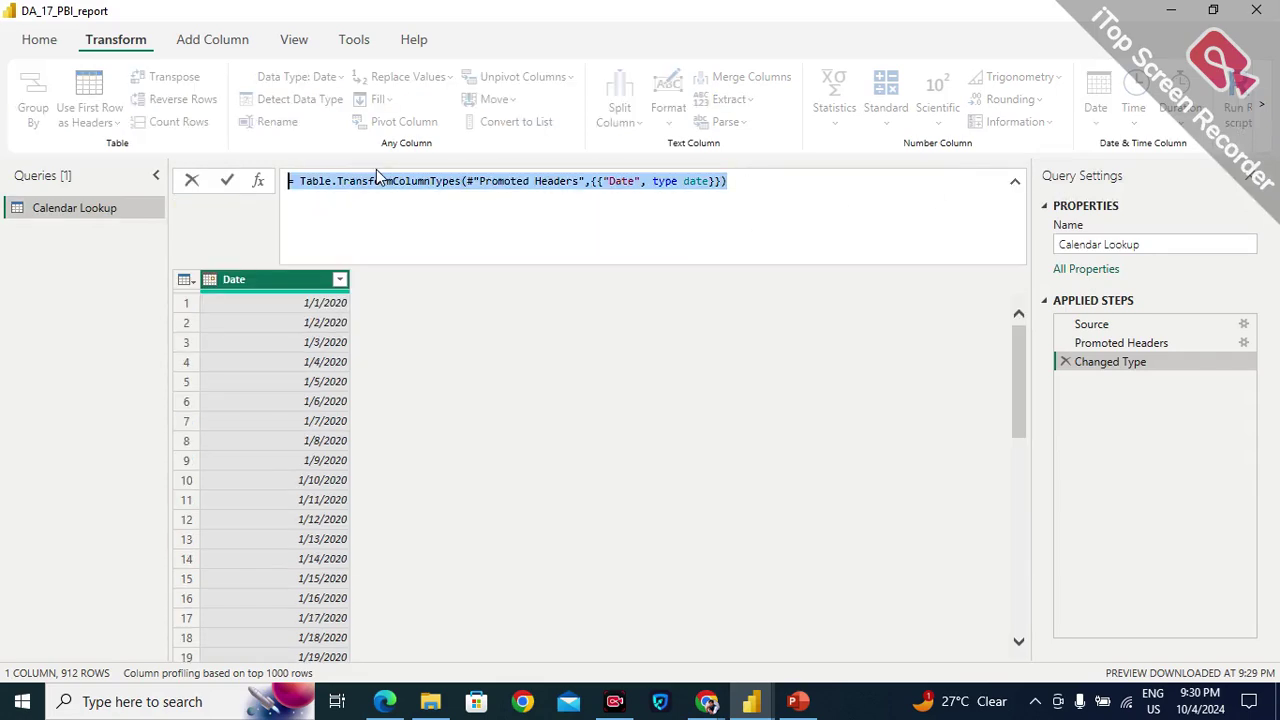
left_click(450, 215)
left_click(1014, 184)
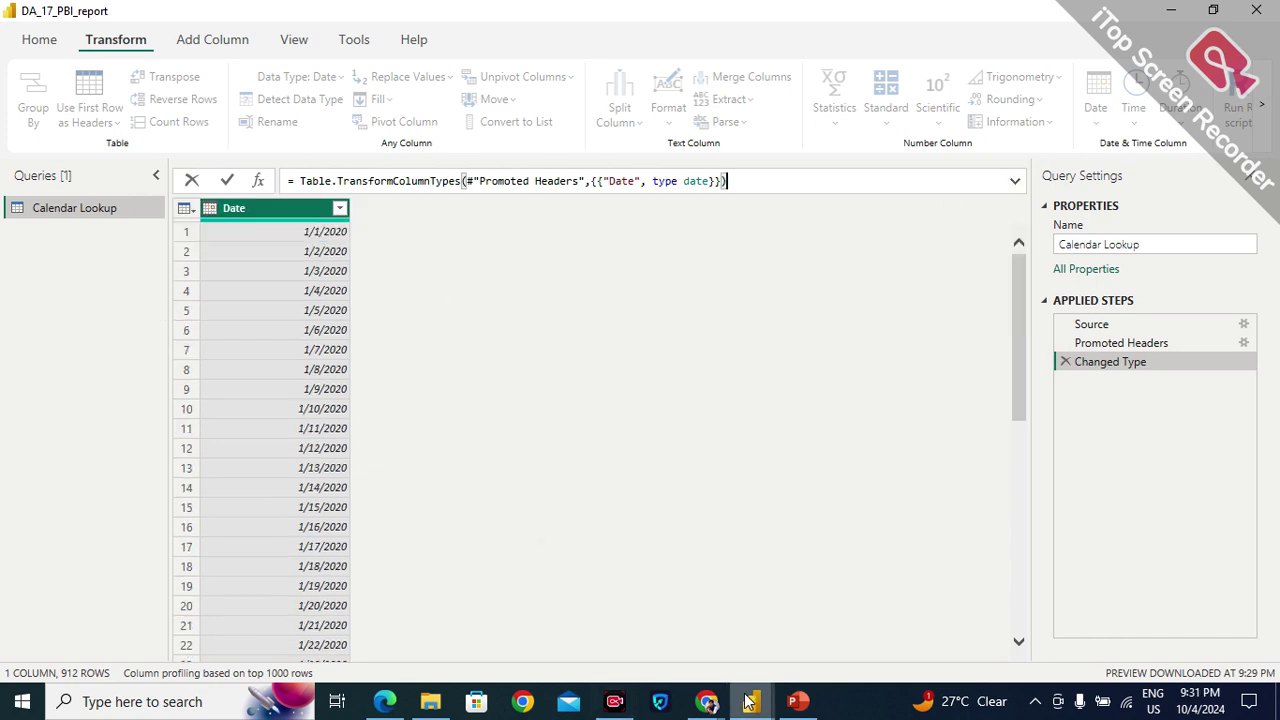
Show the main Power BI report window and return to the Power Query Editor.
mouse_move(748, 703)
left_click(728, 650)
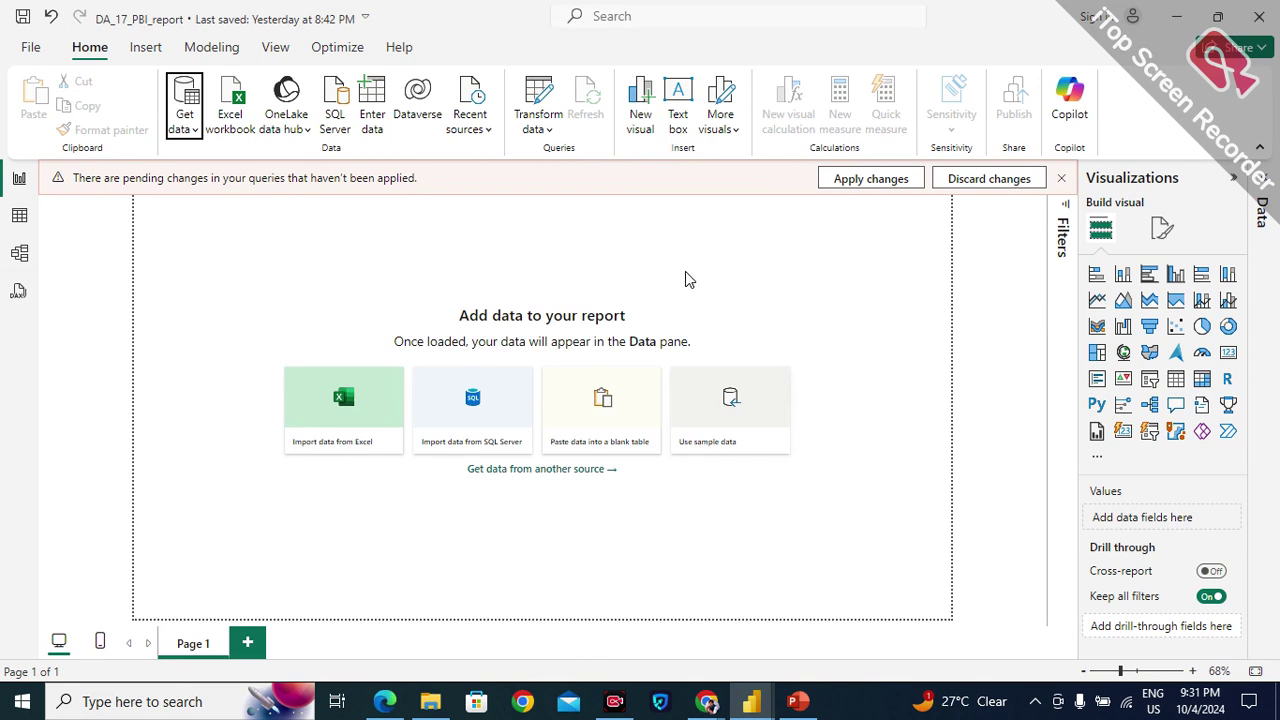
mouse_move(752, 700)
left_click(793, 638)
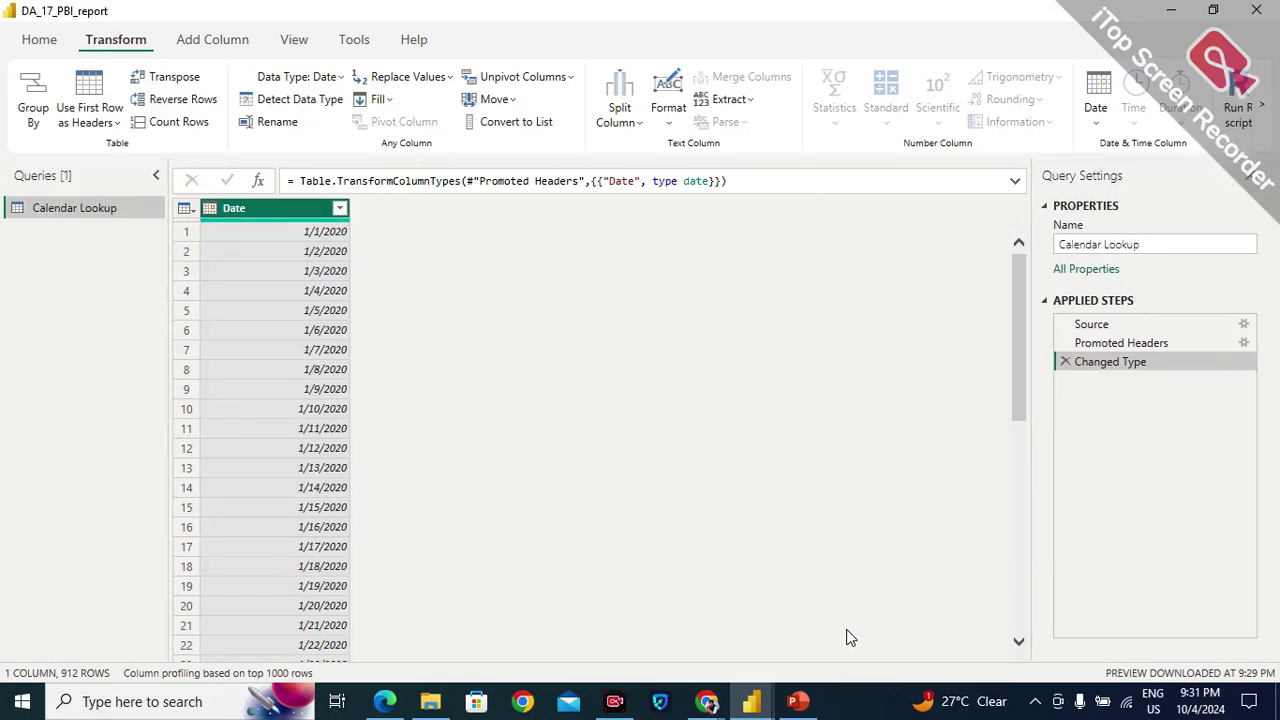
Switch to the Google Meet call to check on the class and return to the Power Query Editor.
mouse_move(707, 701)
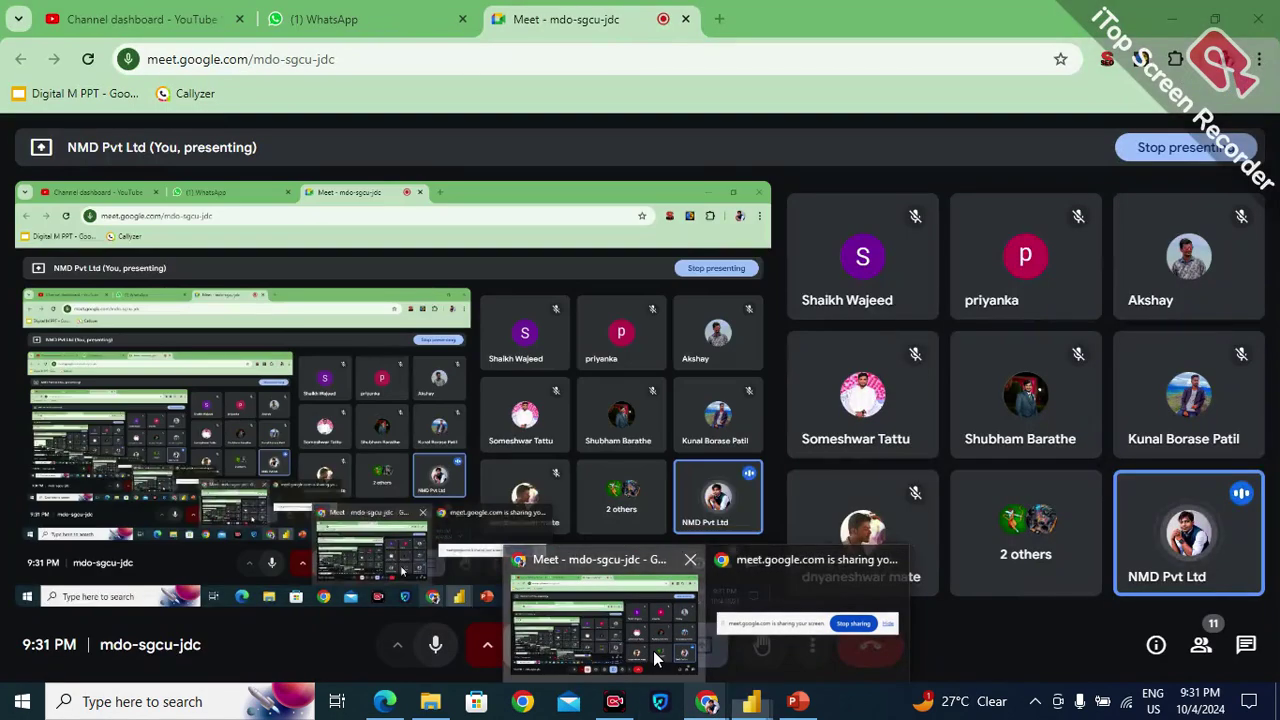
left_click(653, 650)
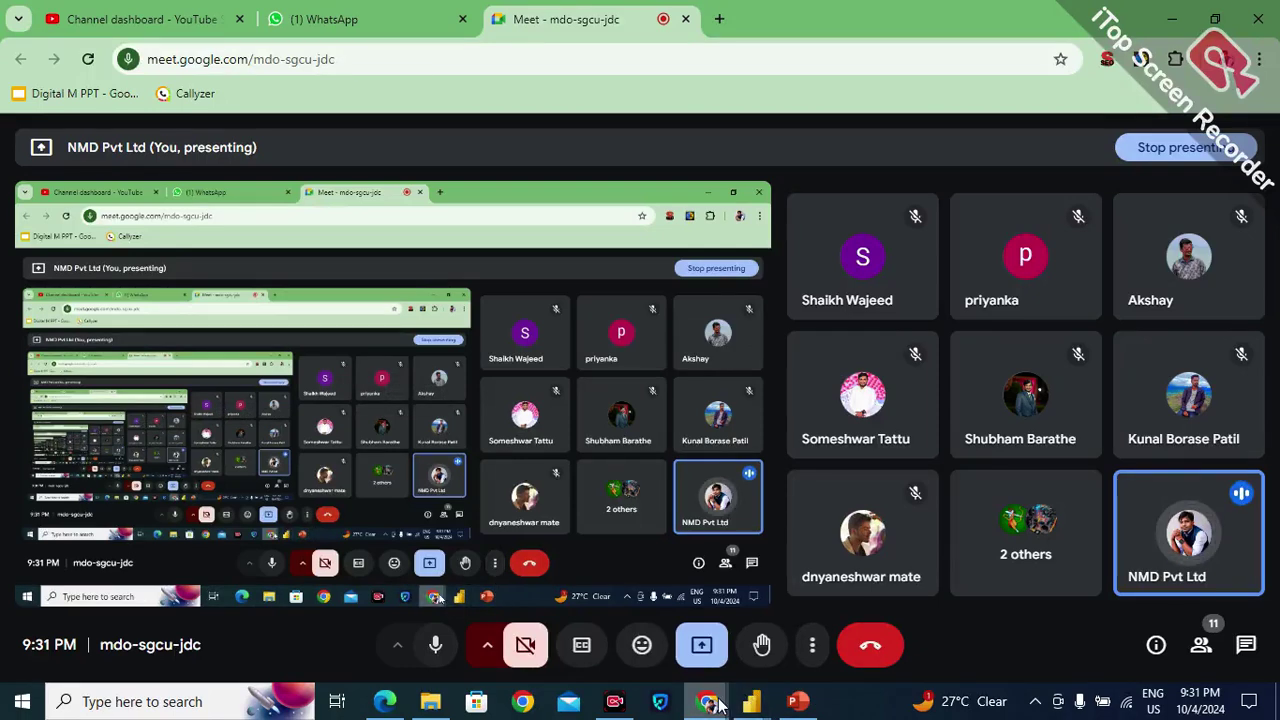
mouse_move(710, 702)
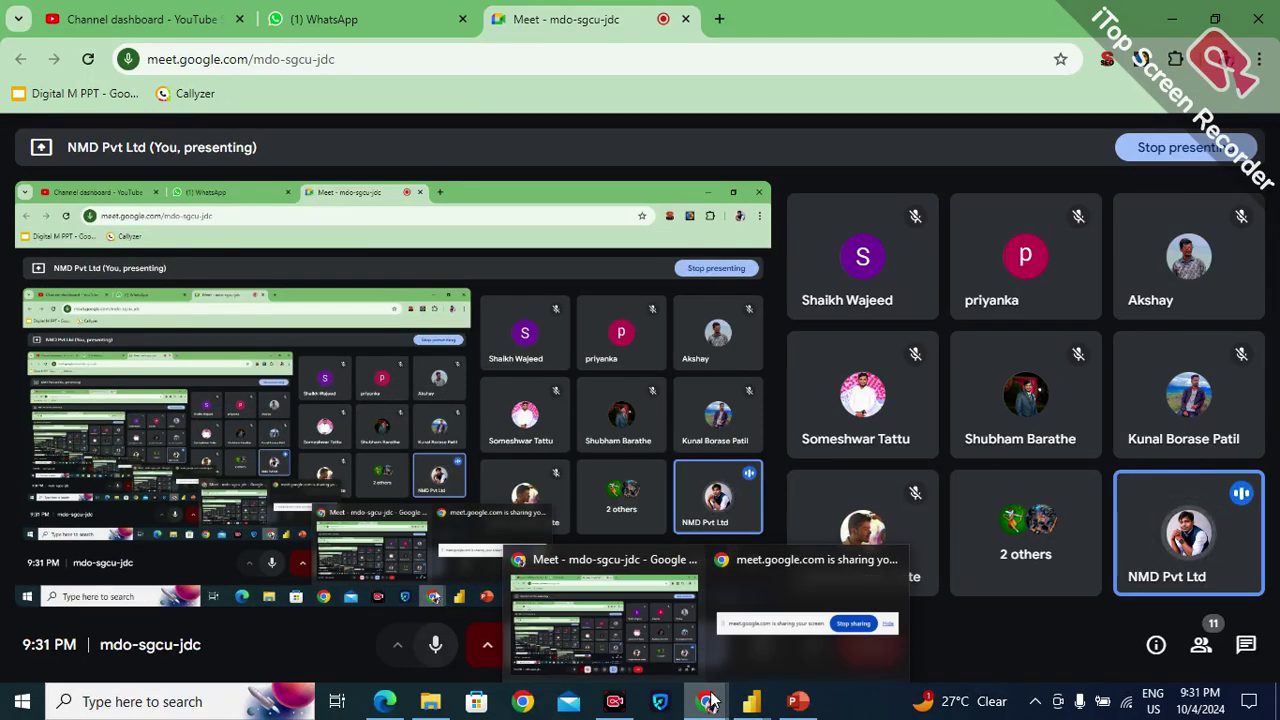
left_click(675, 652)
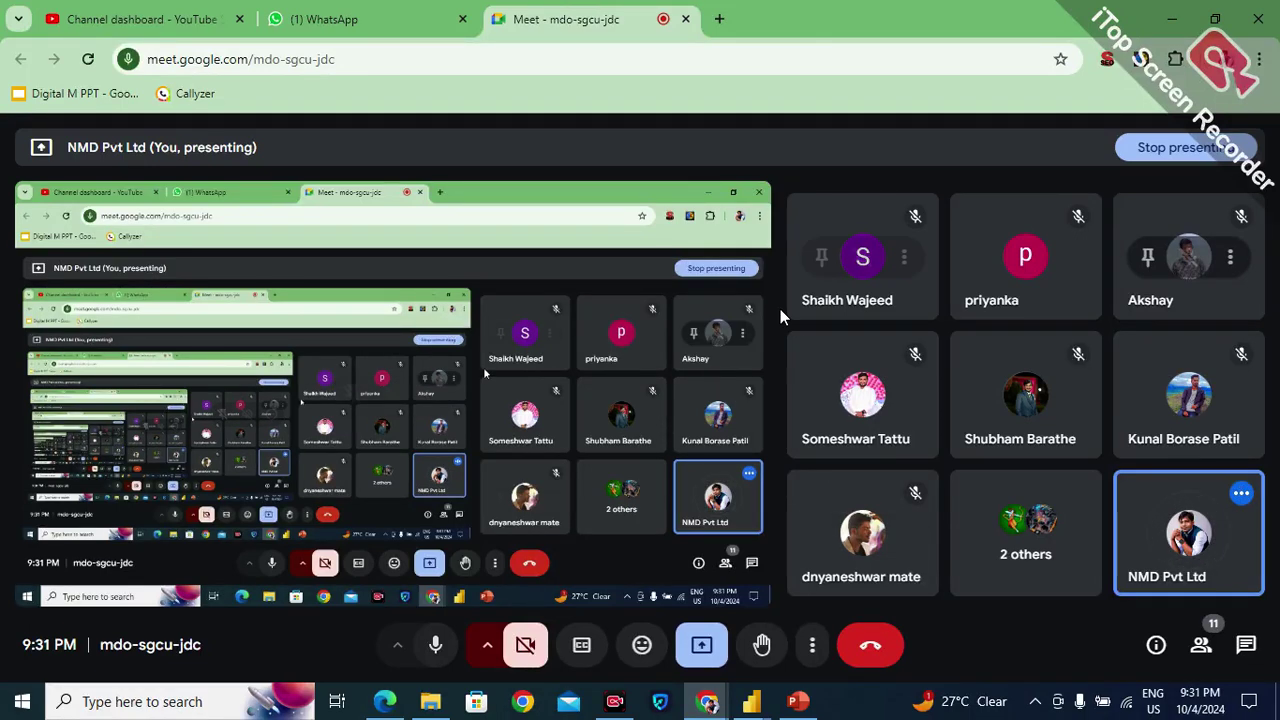
mouse_move(748, 703)
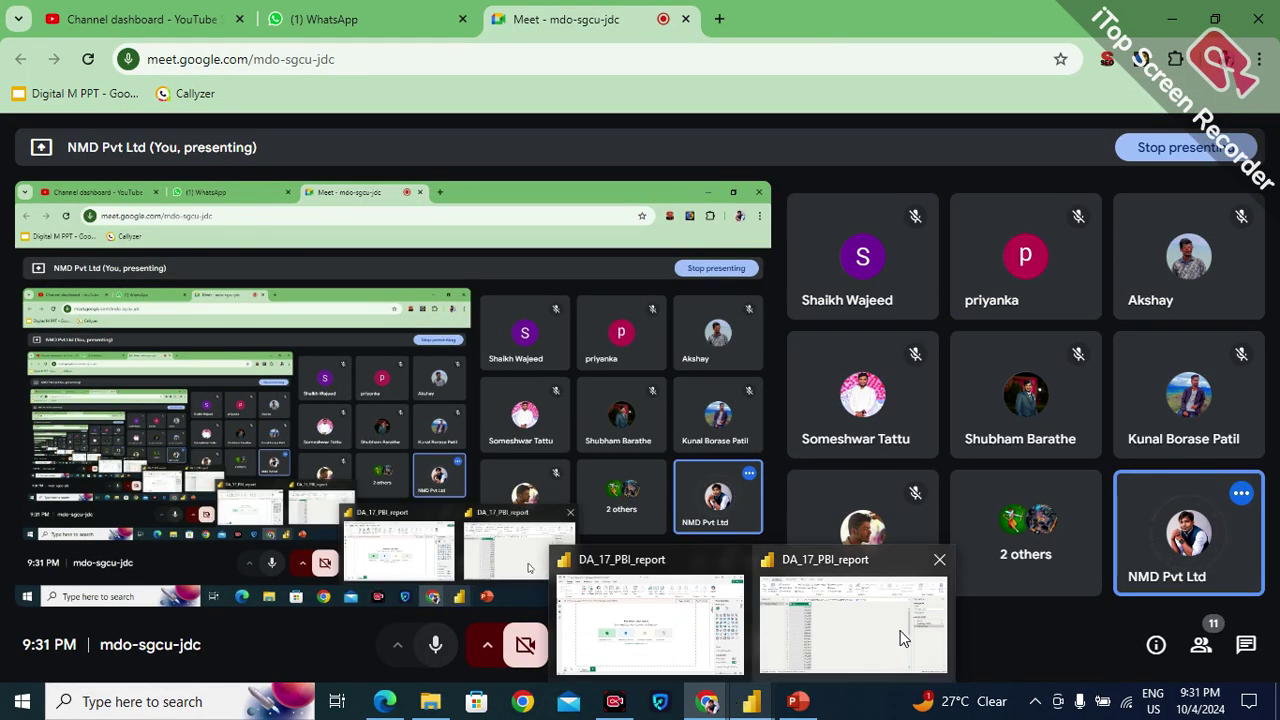
left_click(903, 625)
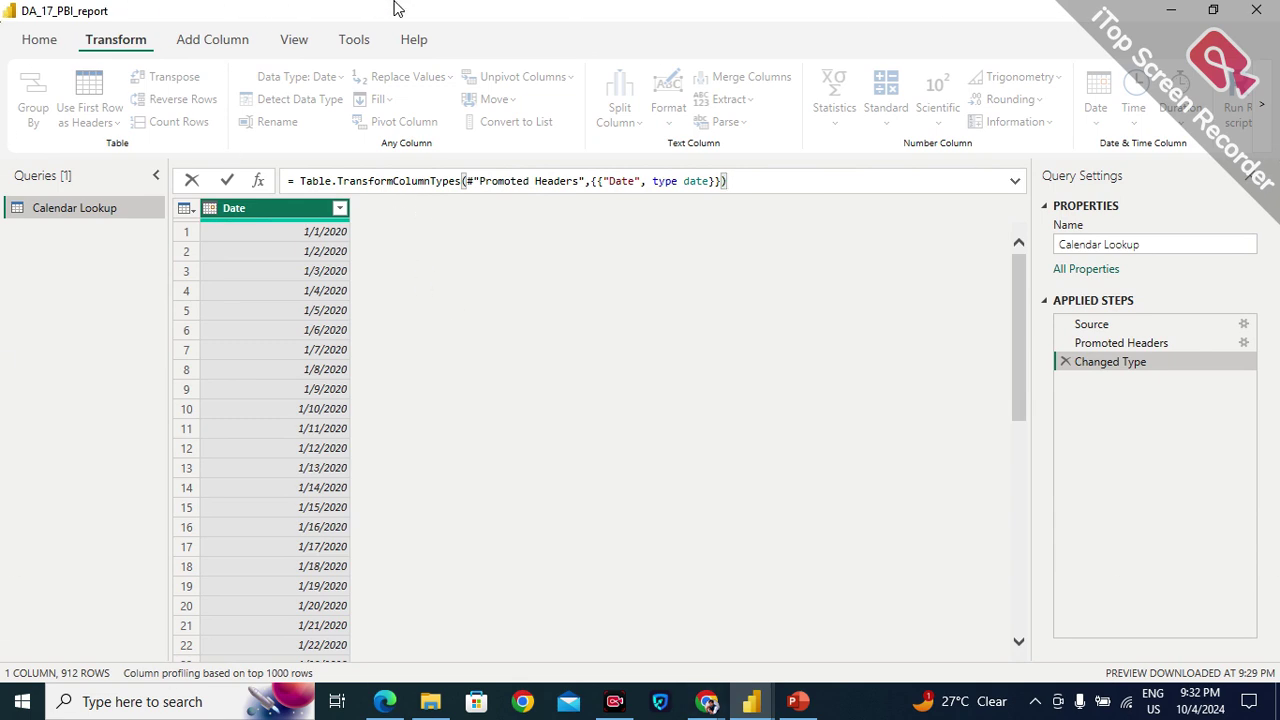
Review the Table.TransformColumnTypes formula behind the Date column in the expanded formula bar and collapse it.
left_click(1015, 184)
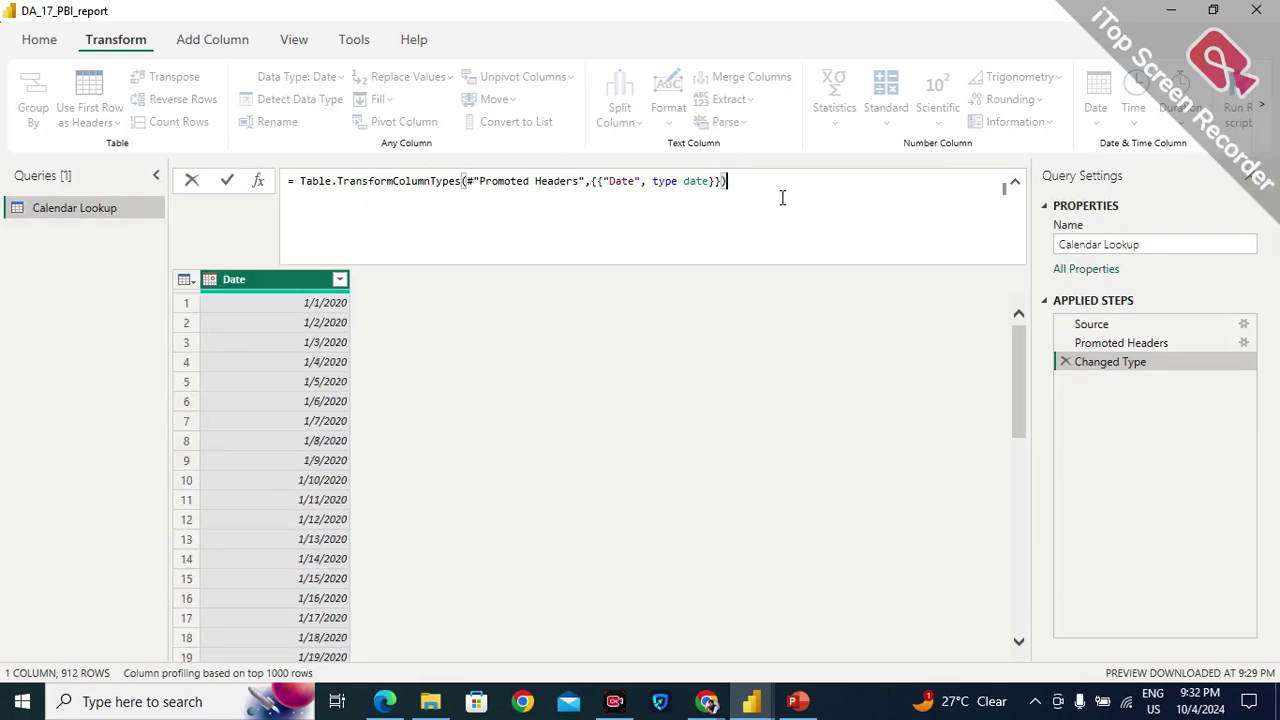
left_click_drag(747, 185, 333, 157)
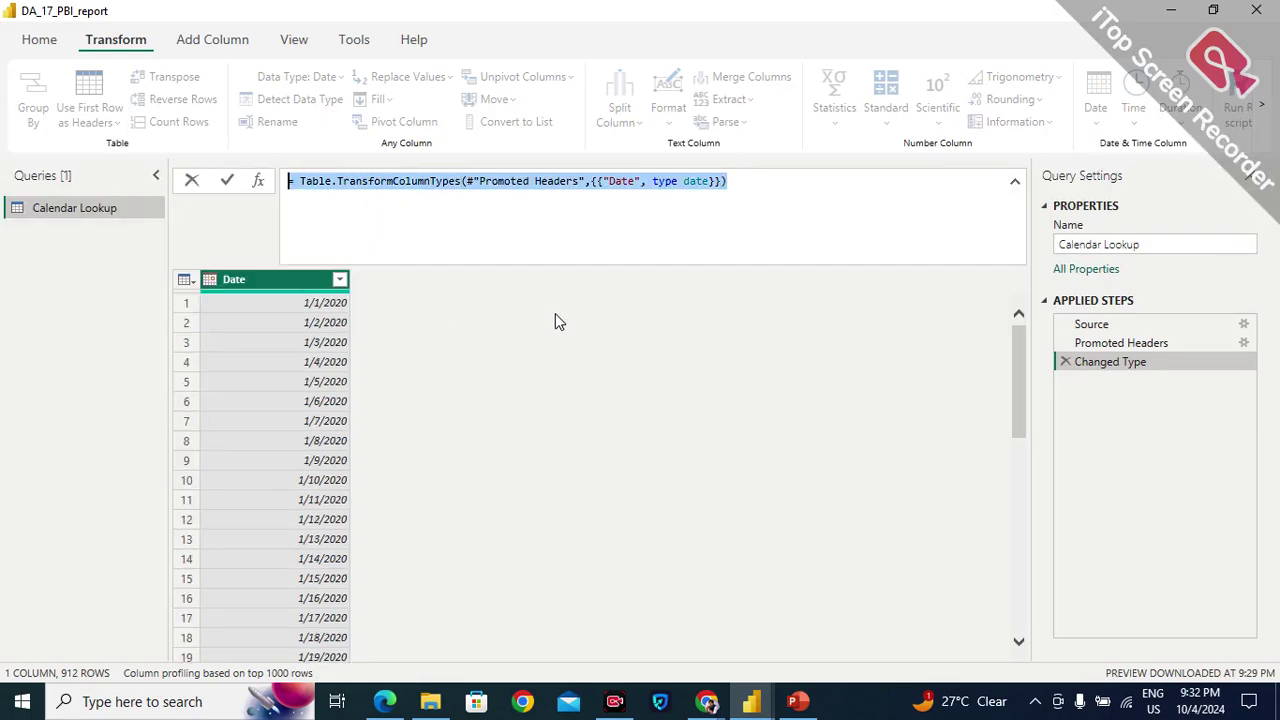
left_click(1015, 186)
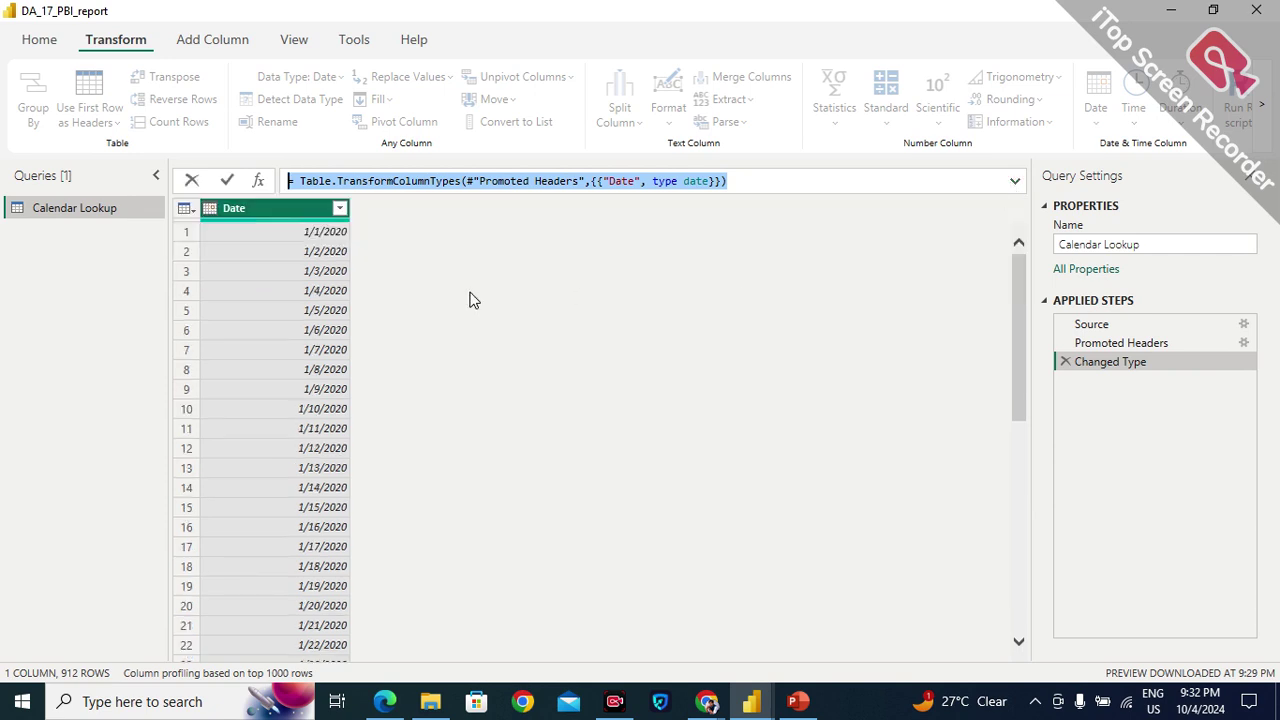
left_click(305, 218)
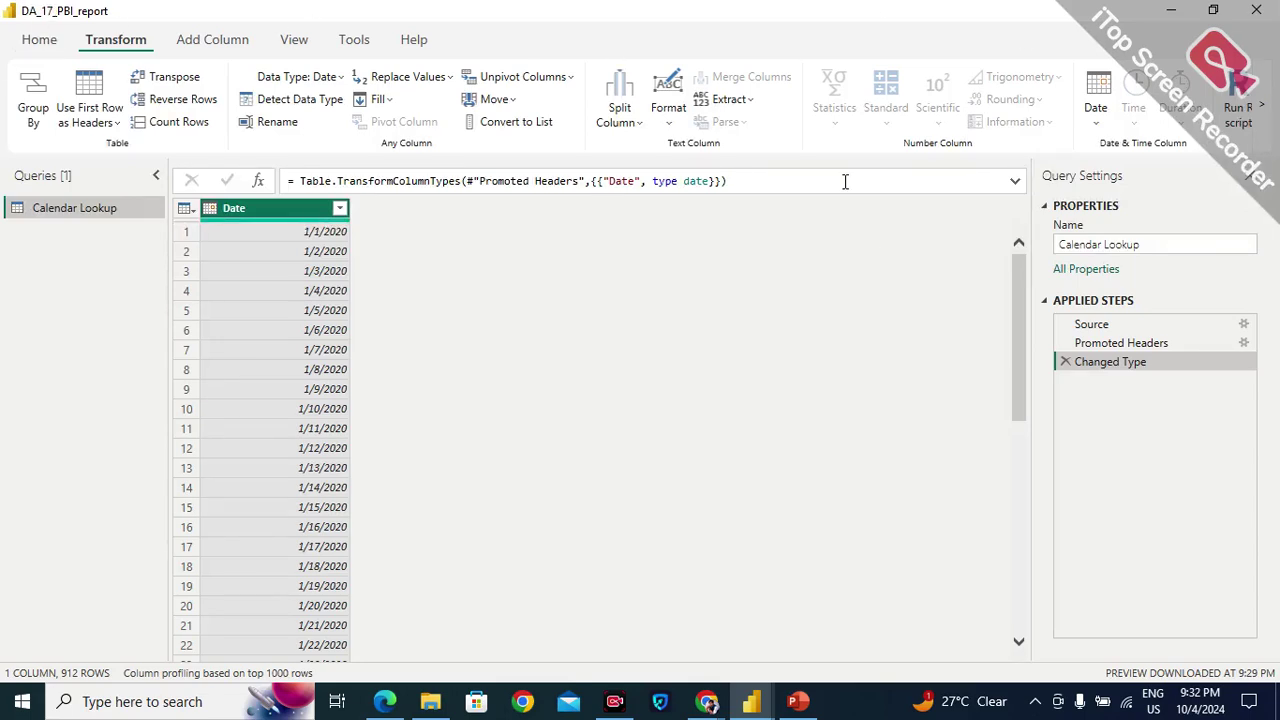
left_click(1015, 182)
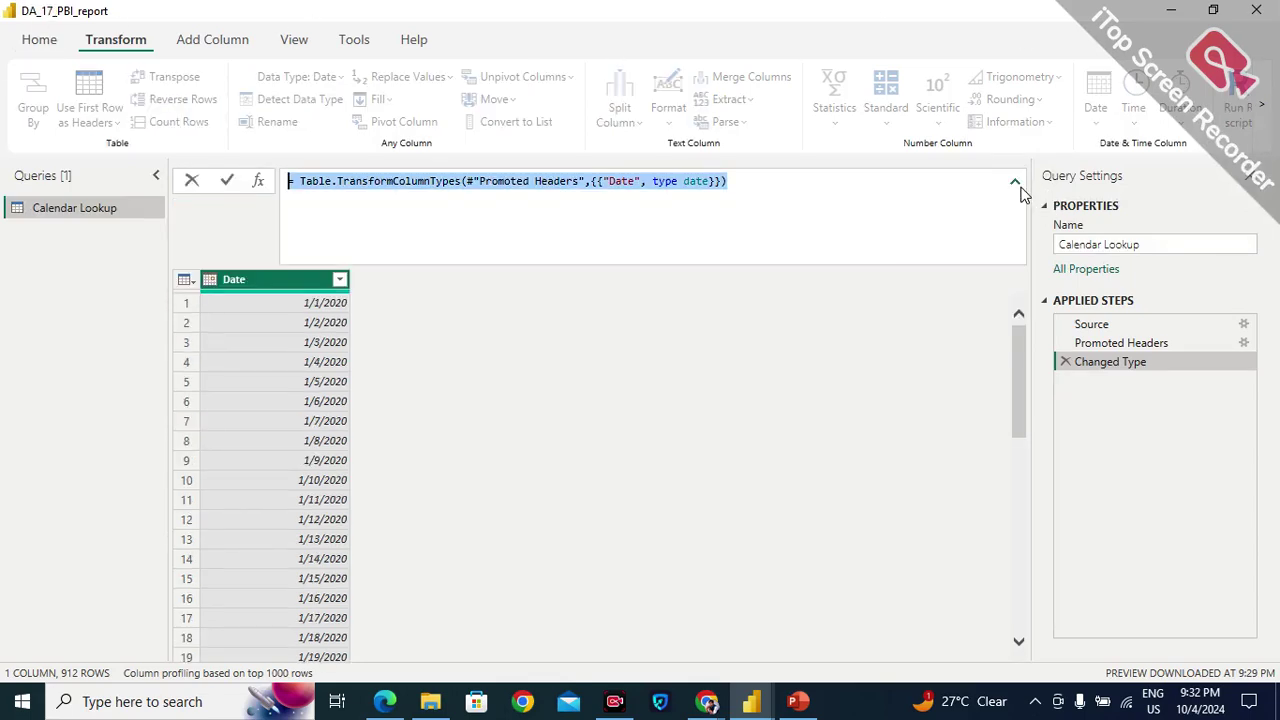
left_click(1015, 182)
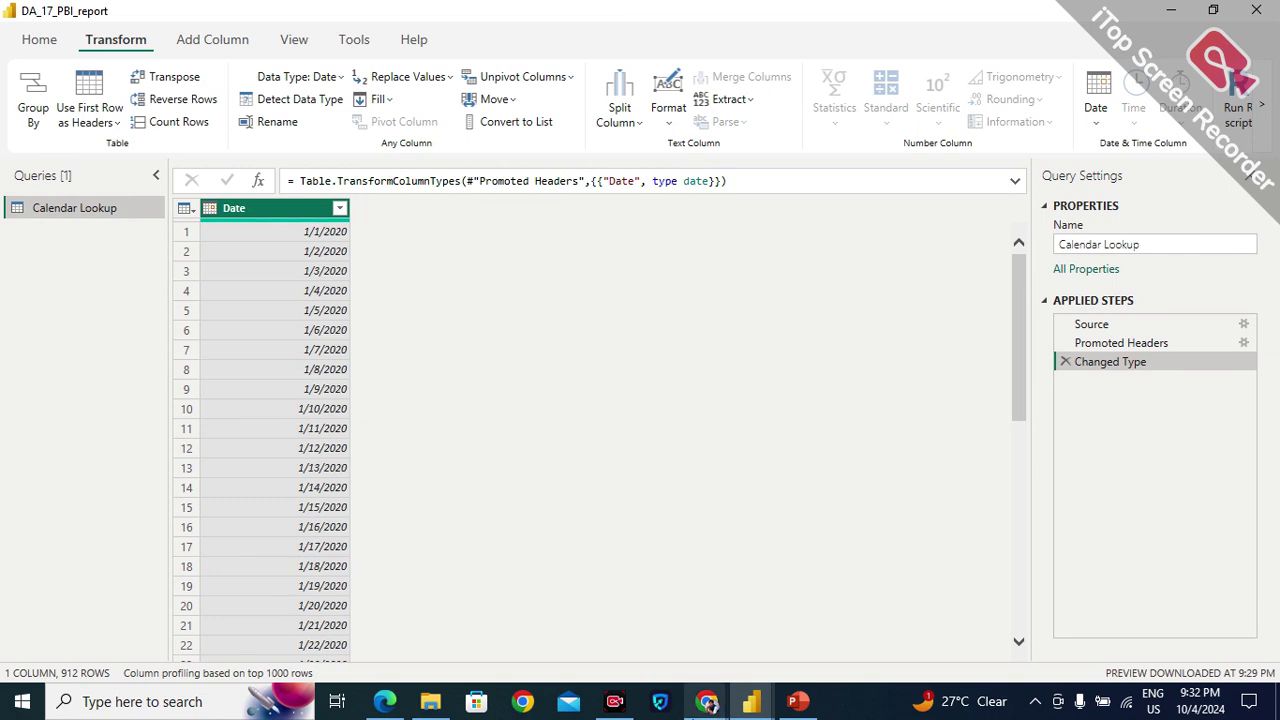
Check the Google Meet call for participants' responses and return to the Power Query Editor with the Home commands shown.
mouse_move(707, 701)
left_click(620, 616)
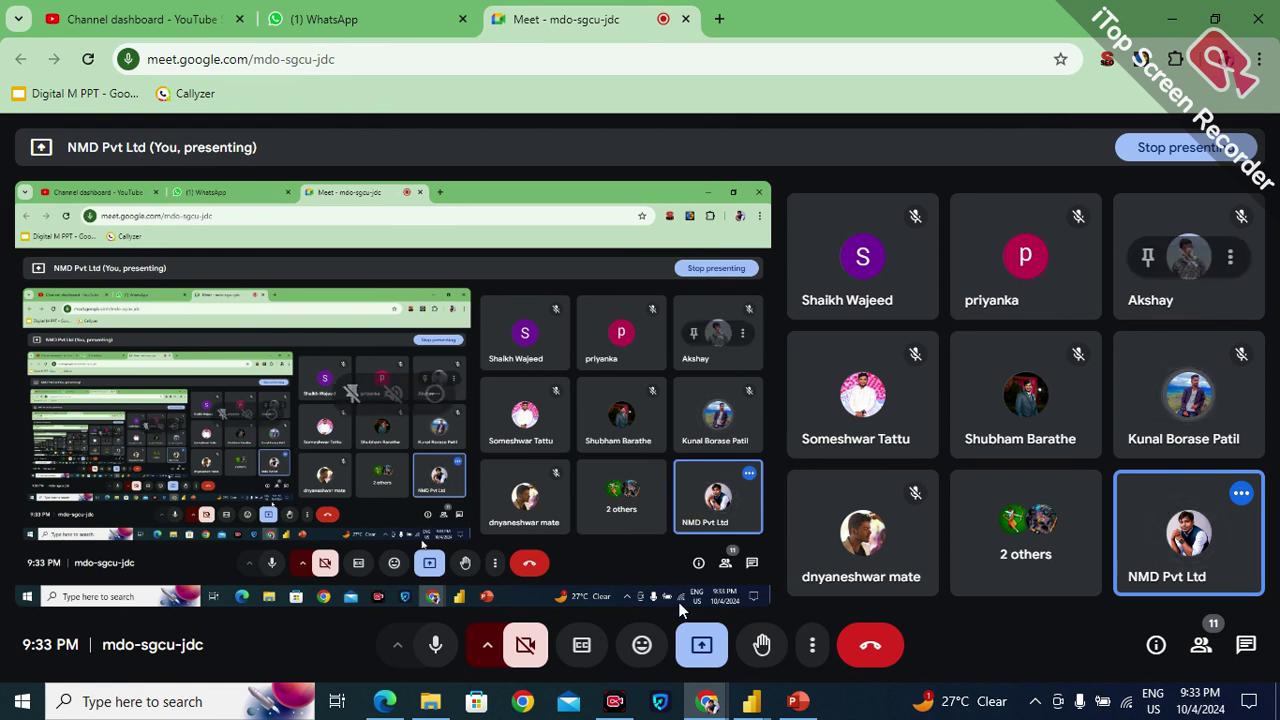
mouse_move(751, 701)
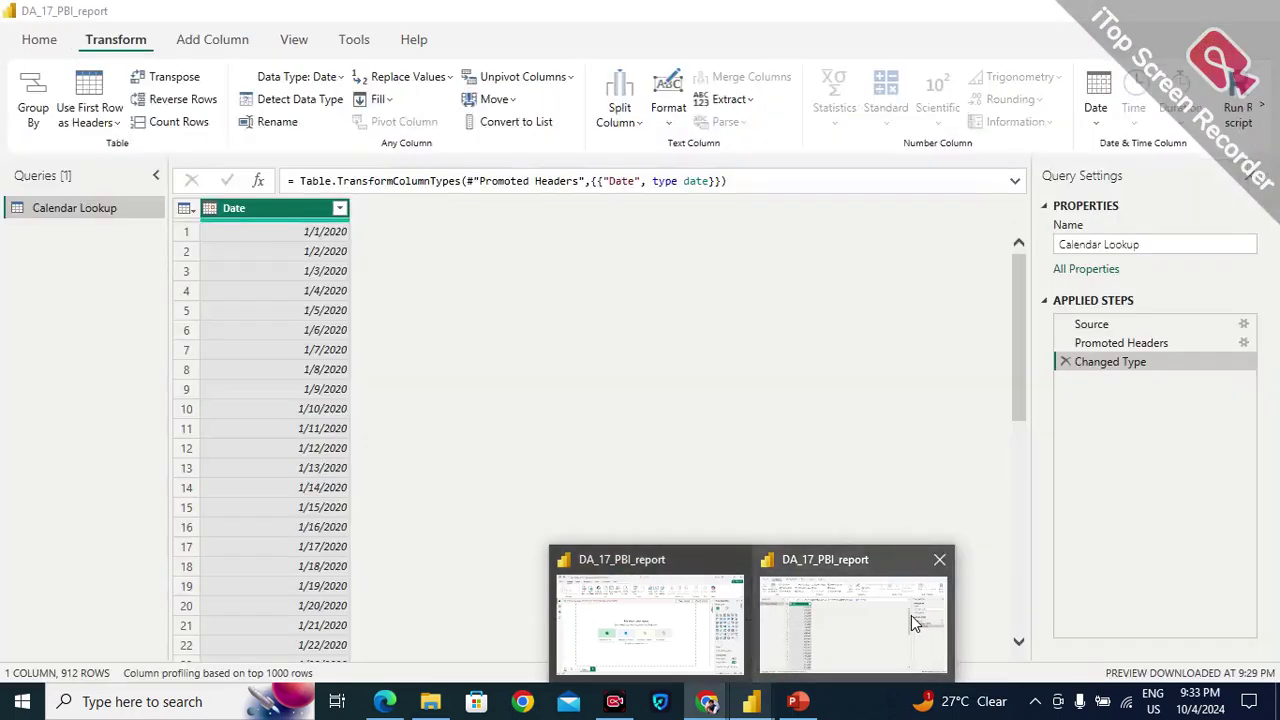
left_click(911, 615)
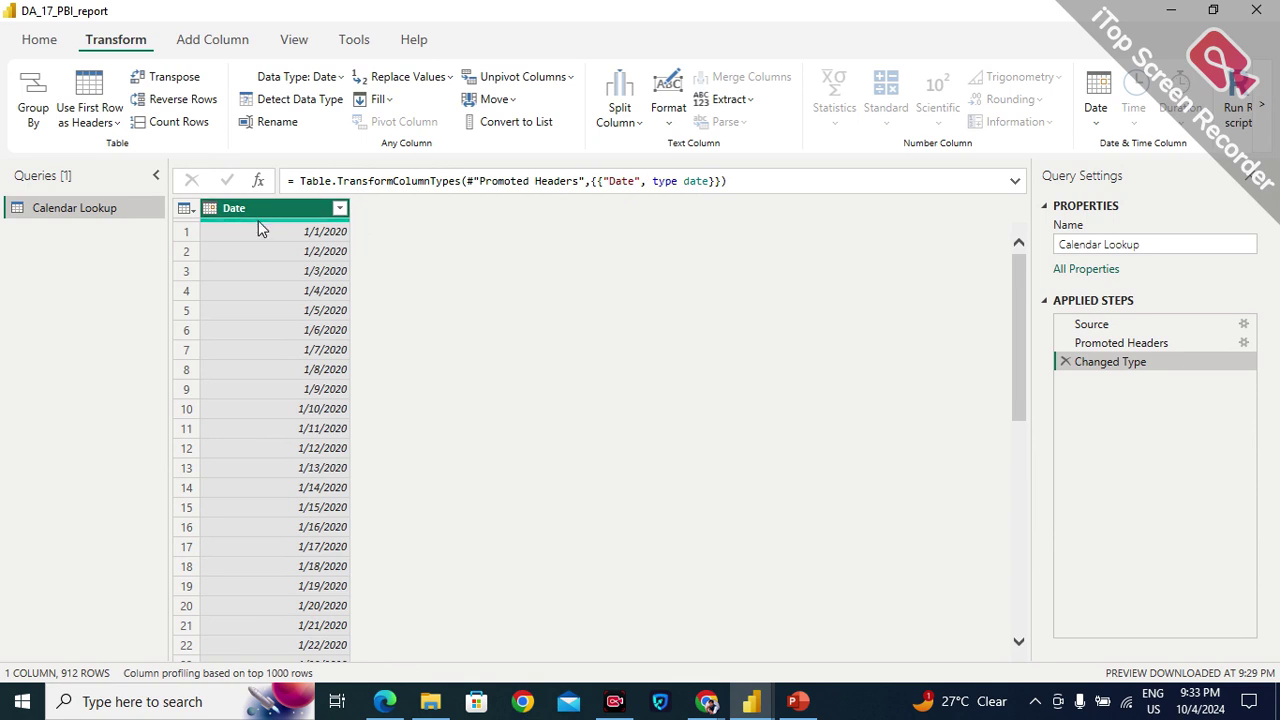
left_click(46, 44)
mouse_move(697, 705)
left_click(604, 620)
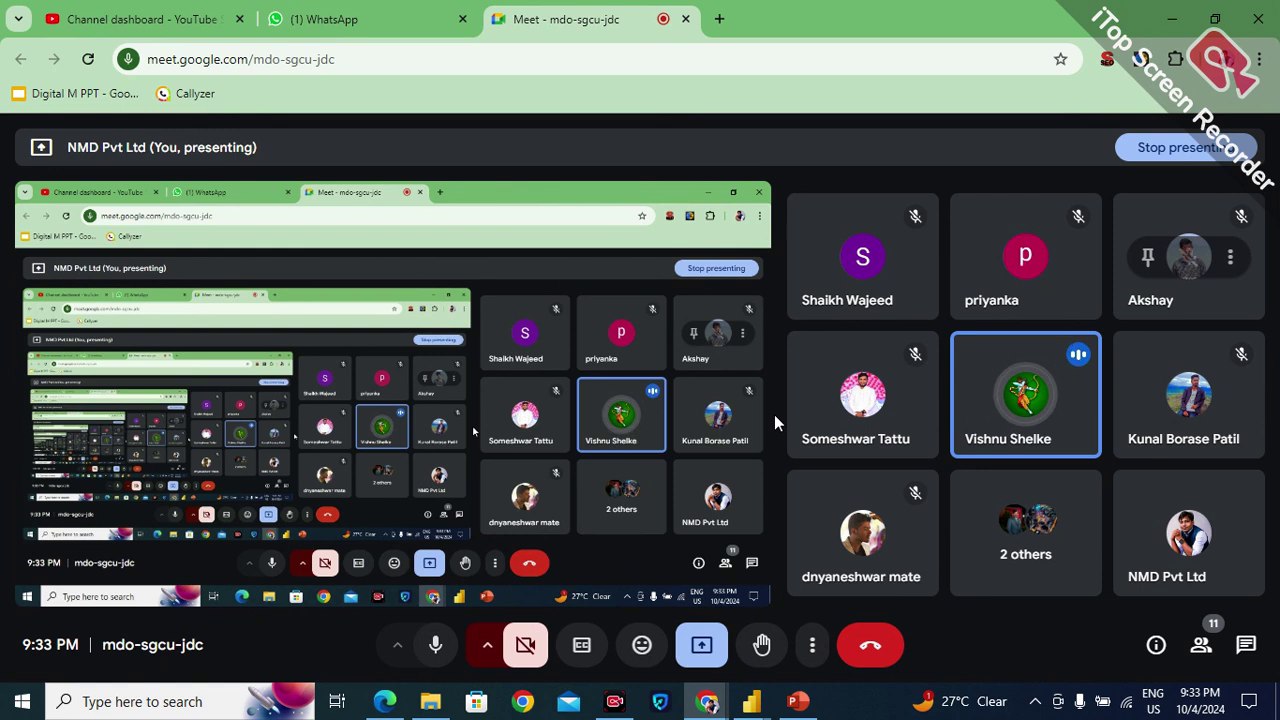
mouse_move(758, 703)
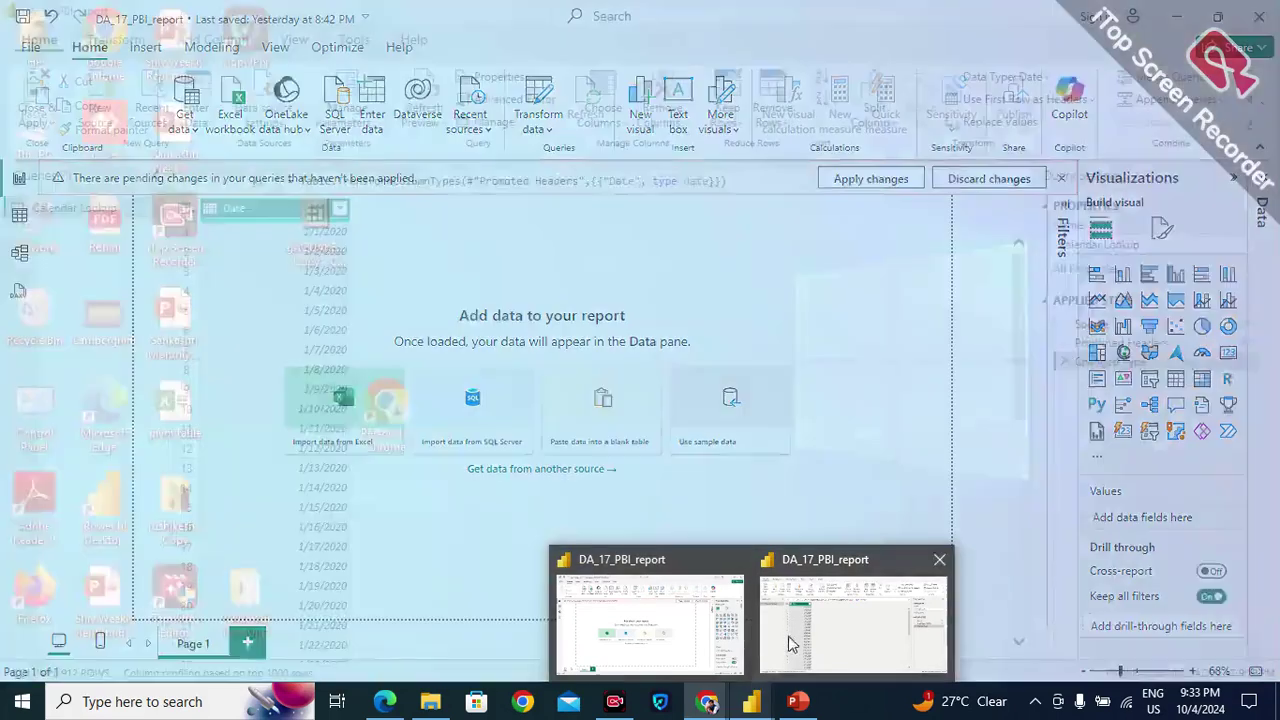
left_click(792, 630)
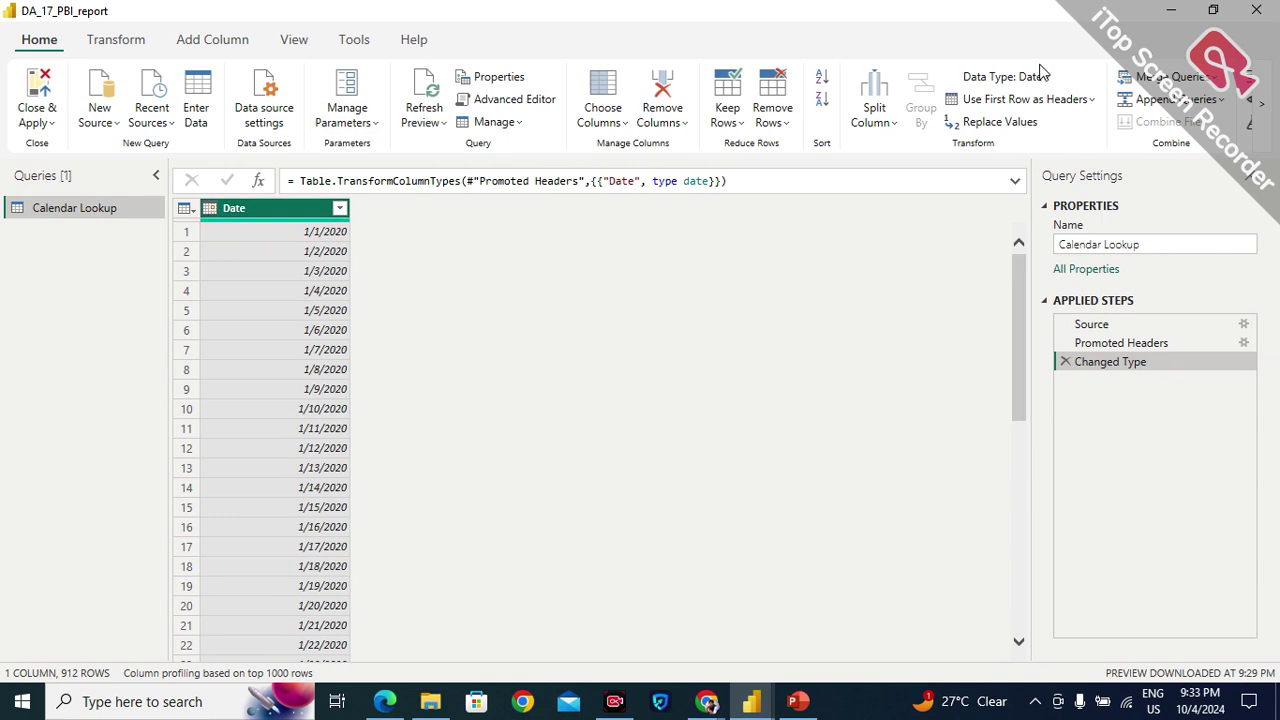
Add a new Year column extracted from the Date column of the Calendar Lookup query.
left_click(212, 40)
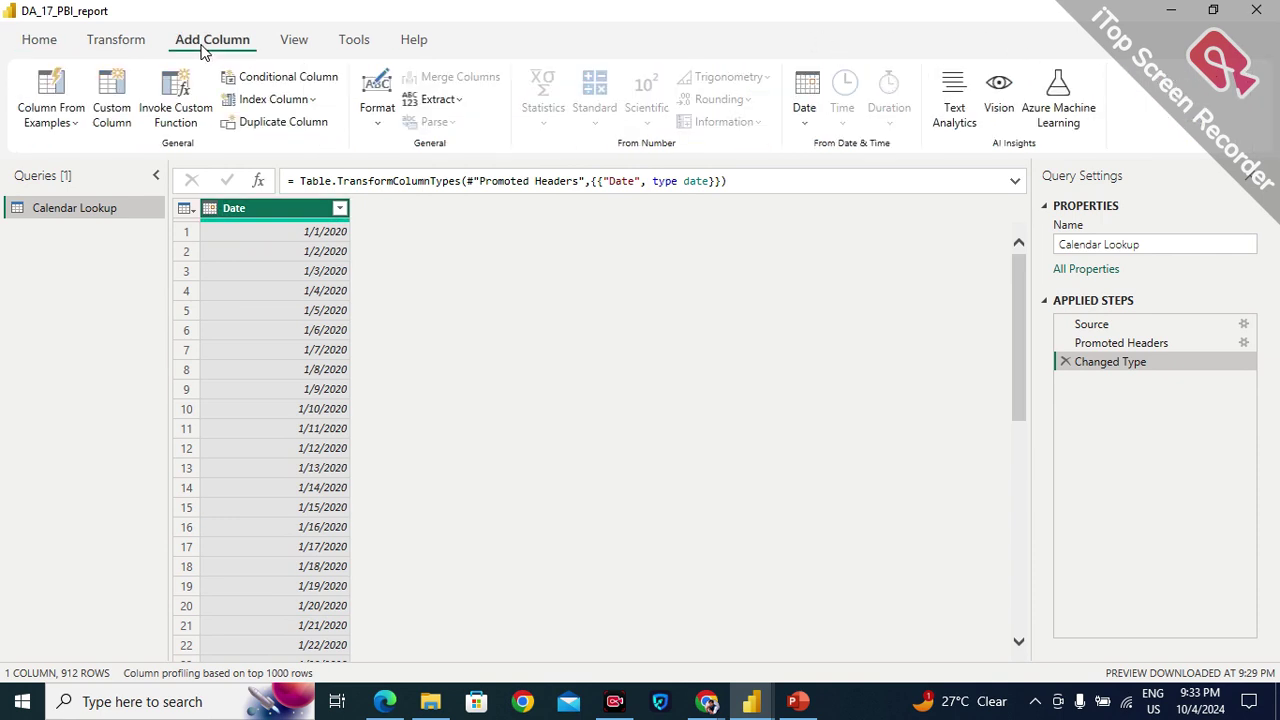
left_click(806, 122)
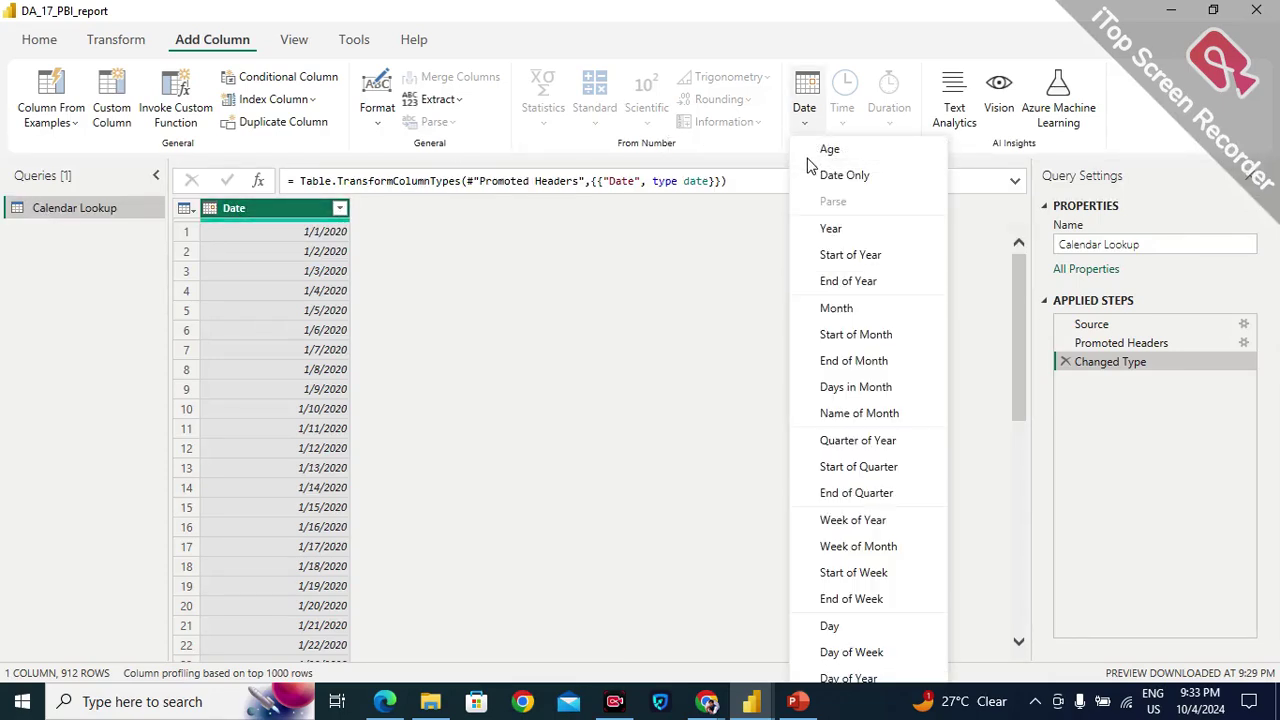
left_click(836, 231)
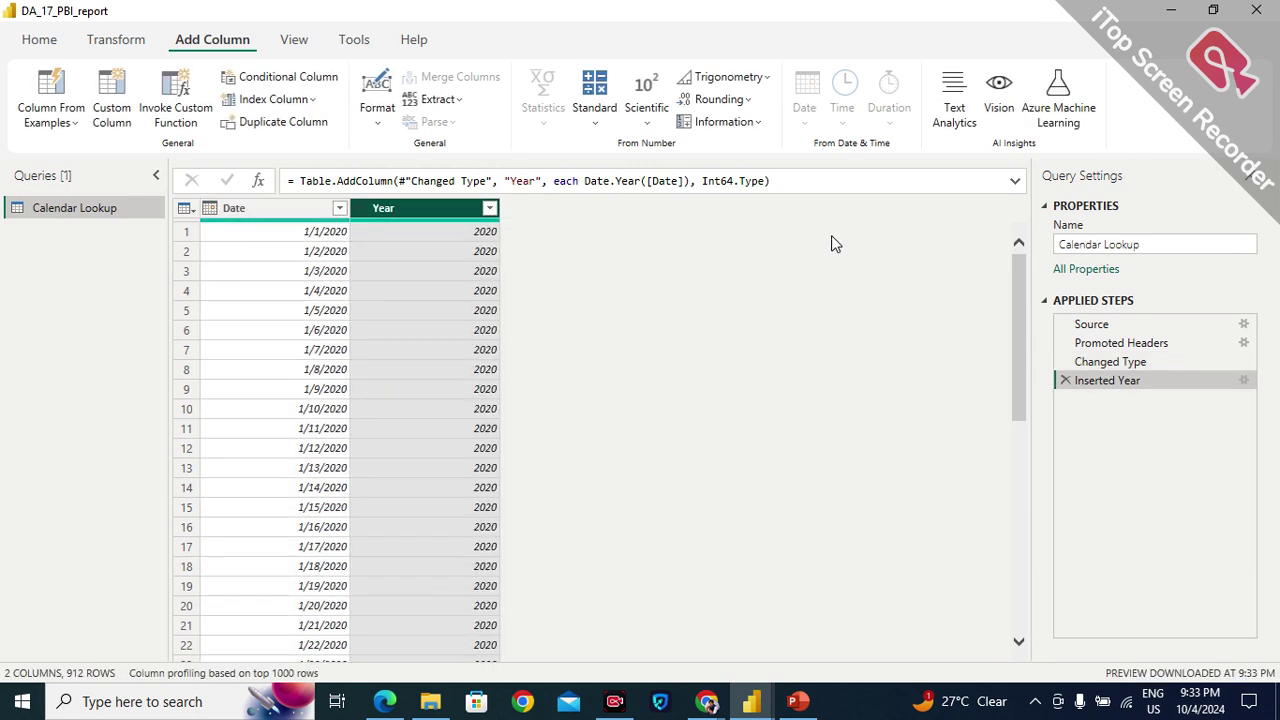
Examine the full Table.AddColumn formula of the Inserted Year step in the expanded formula bar and collapse the bar.
left_click(1014, 181)
left_click_drag(770, 183, 303, 188)
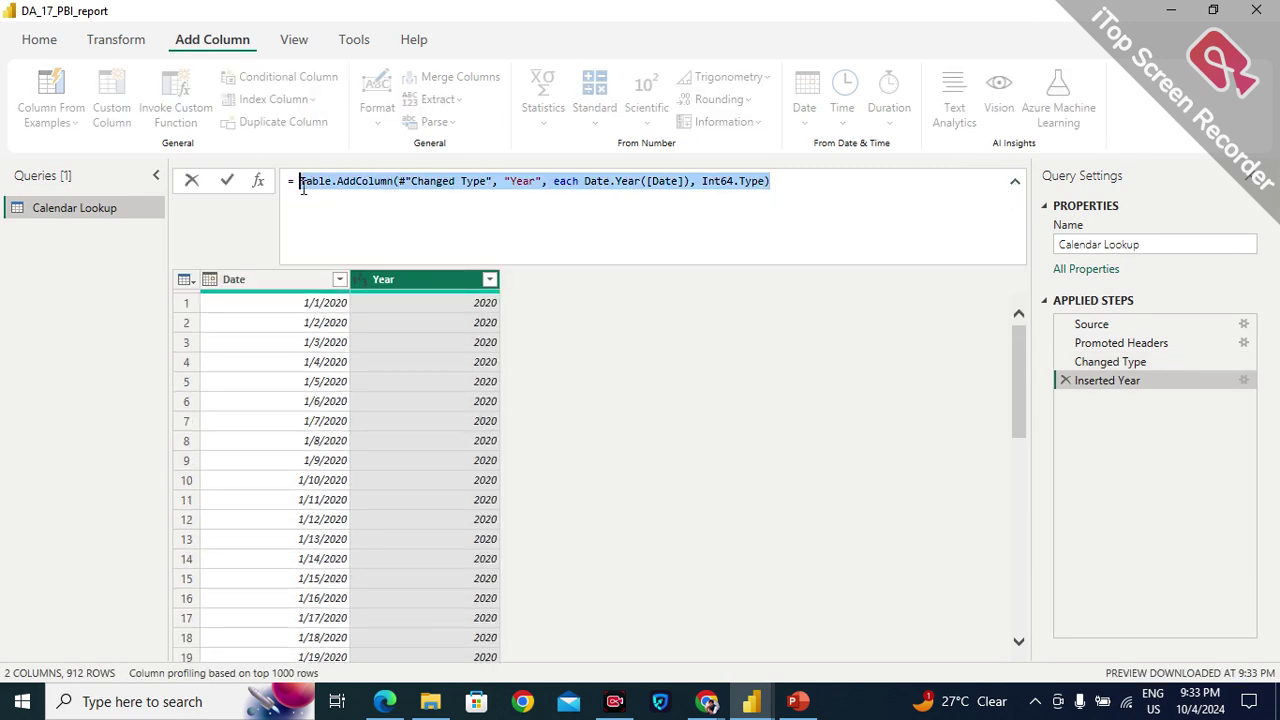
left_click(560, 285)
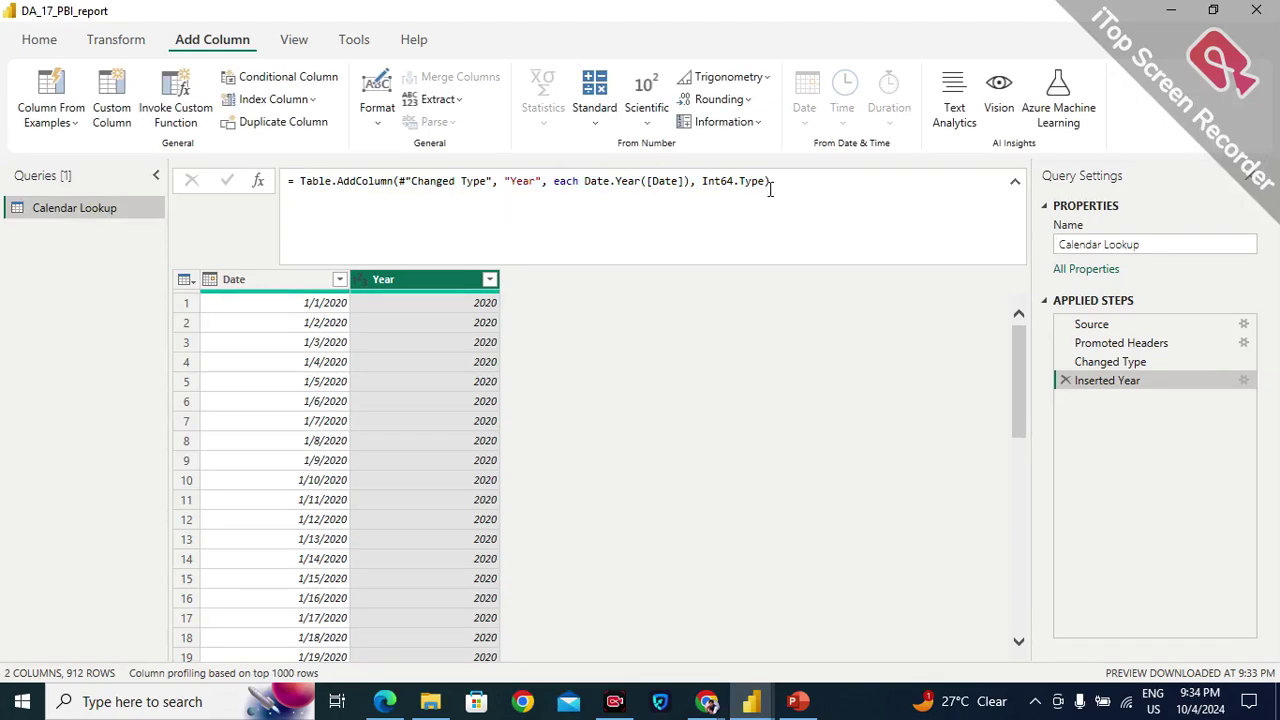
left_click_drag(777, 181, 288, 182)
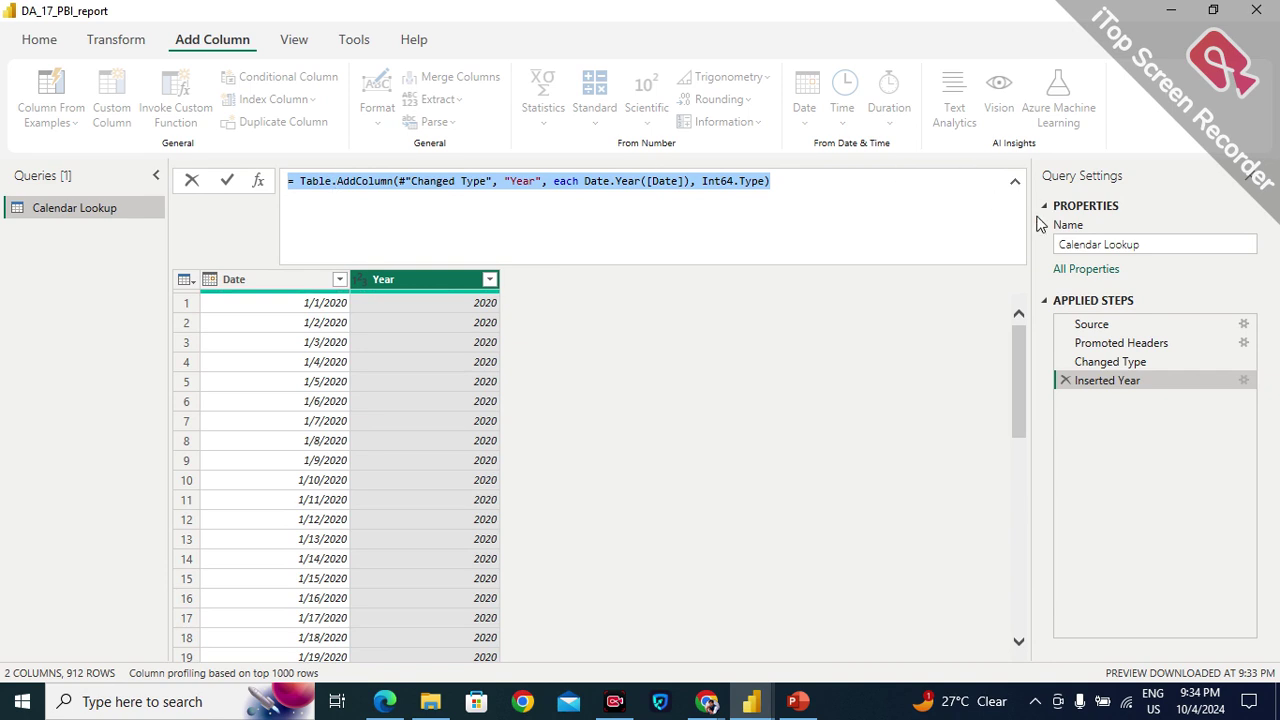
left_click_drag(772, 182, 297, 182)
left_click(1014, 182)
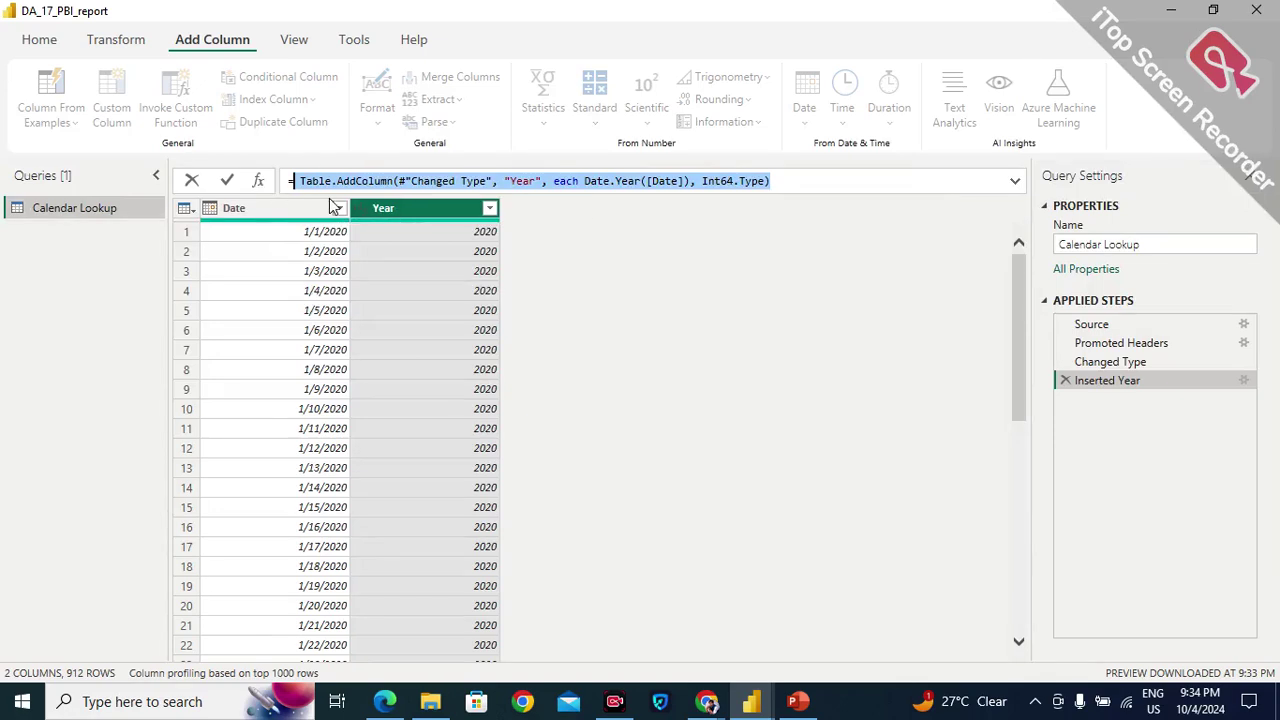
Remove the Inserted Year step from the Calendar Lookup query and review the full formula of the Changed Type step.
left_click(1066, 381)
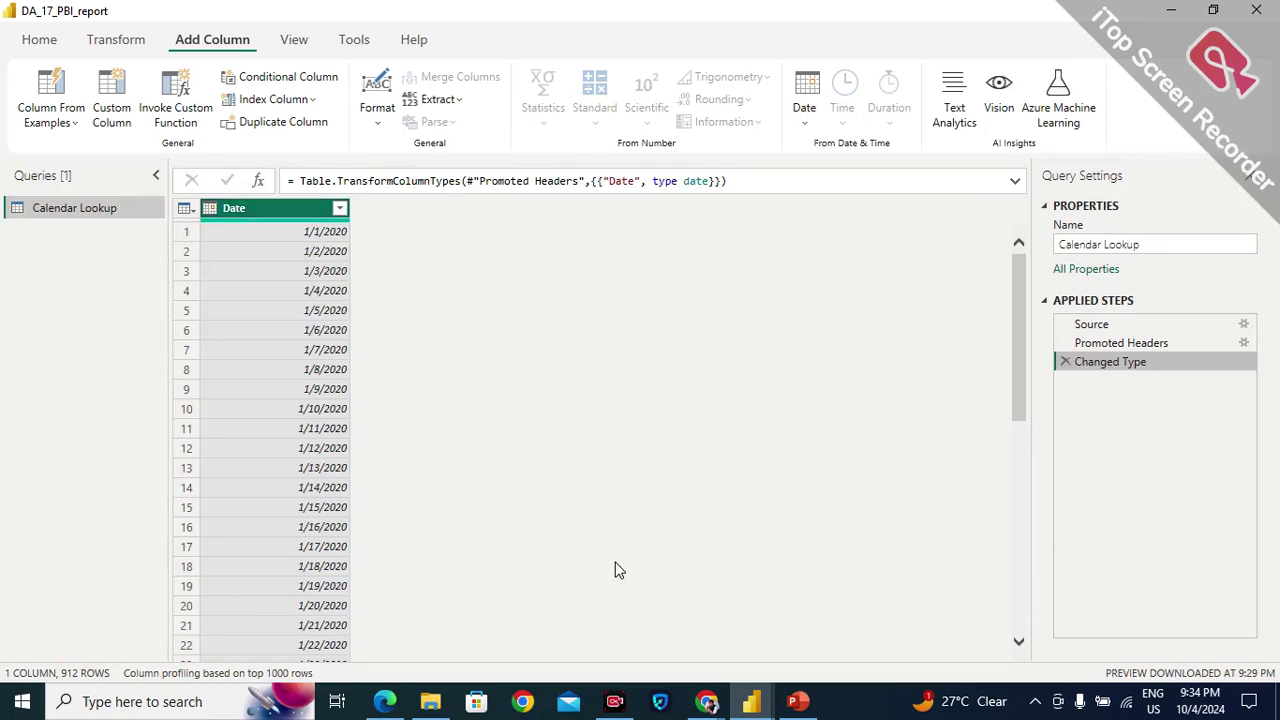
left_click(1015, 184)
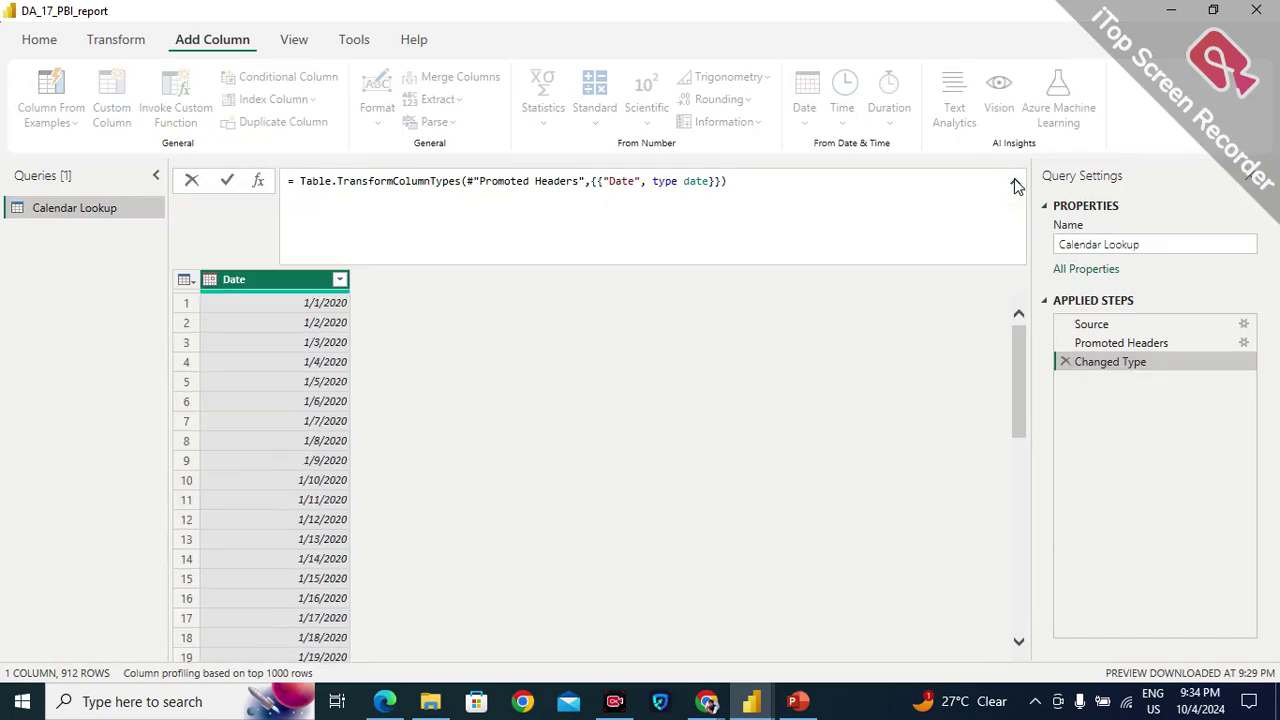
left_click(1015, 184)
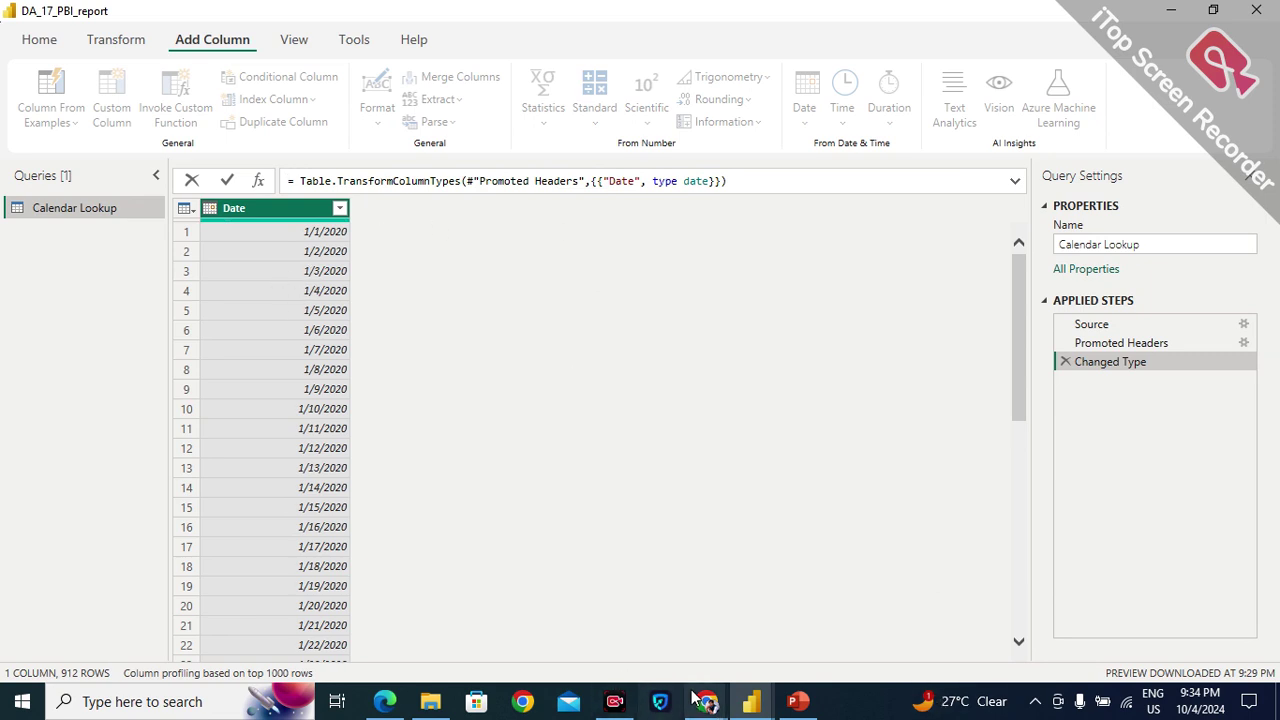
Check the Google Meet call for participants' reactions and return to the Power Query Editor with the Home commands shown.
mouse_move(691, 690)
left_click(671, 655)
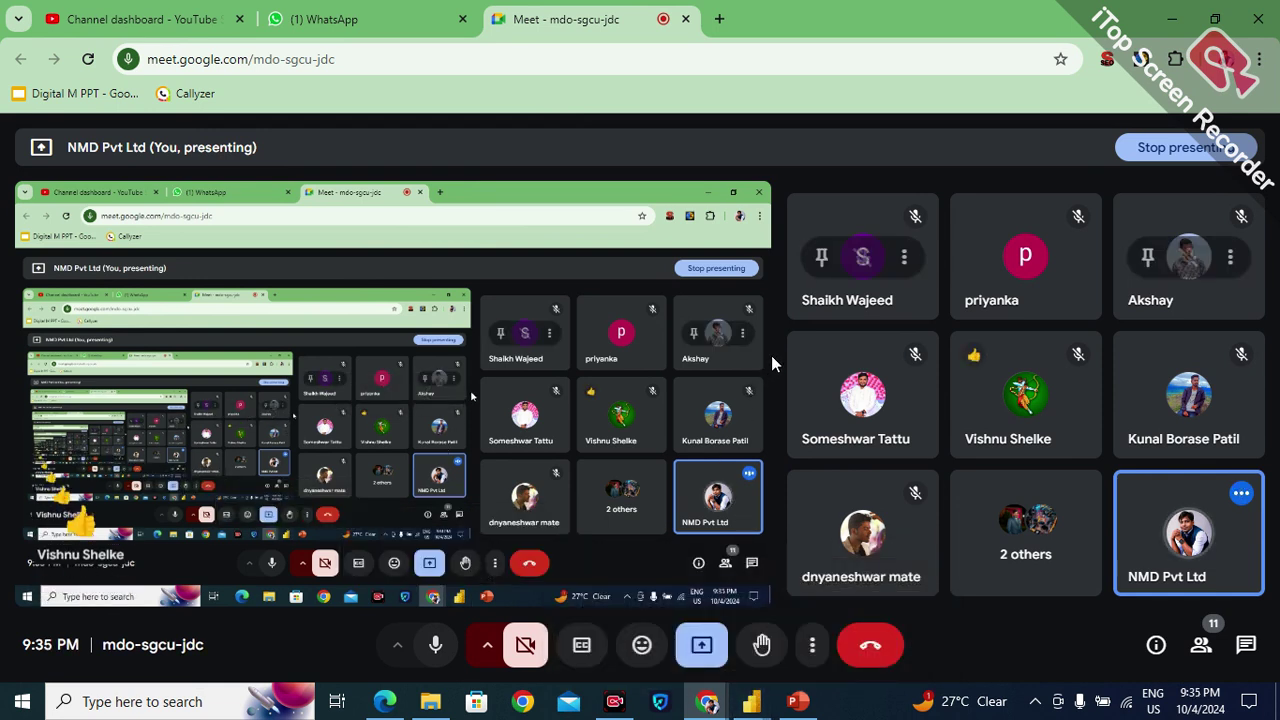
mouse_move(751, 701)
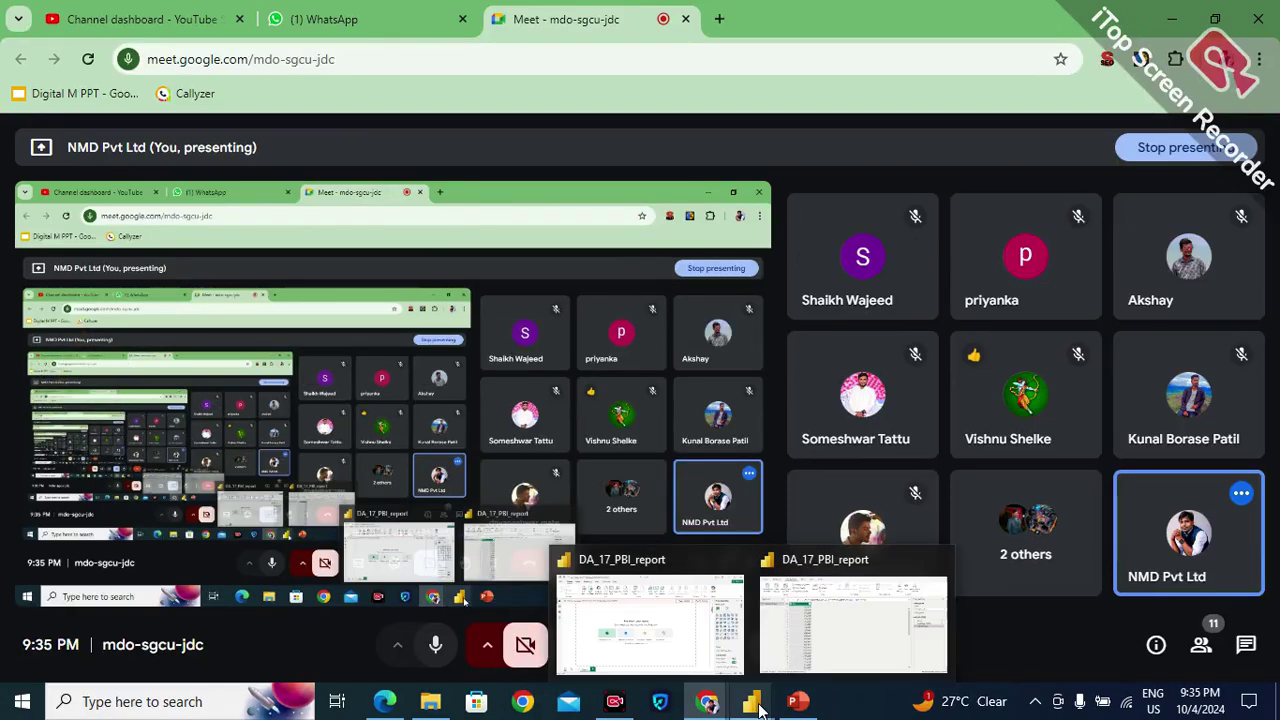
left_click(820, 647)
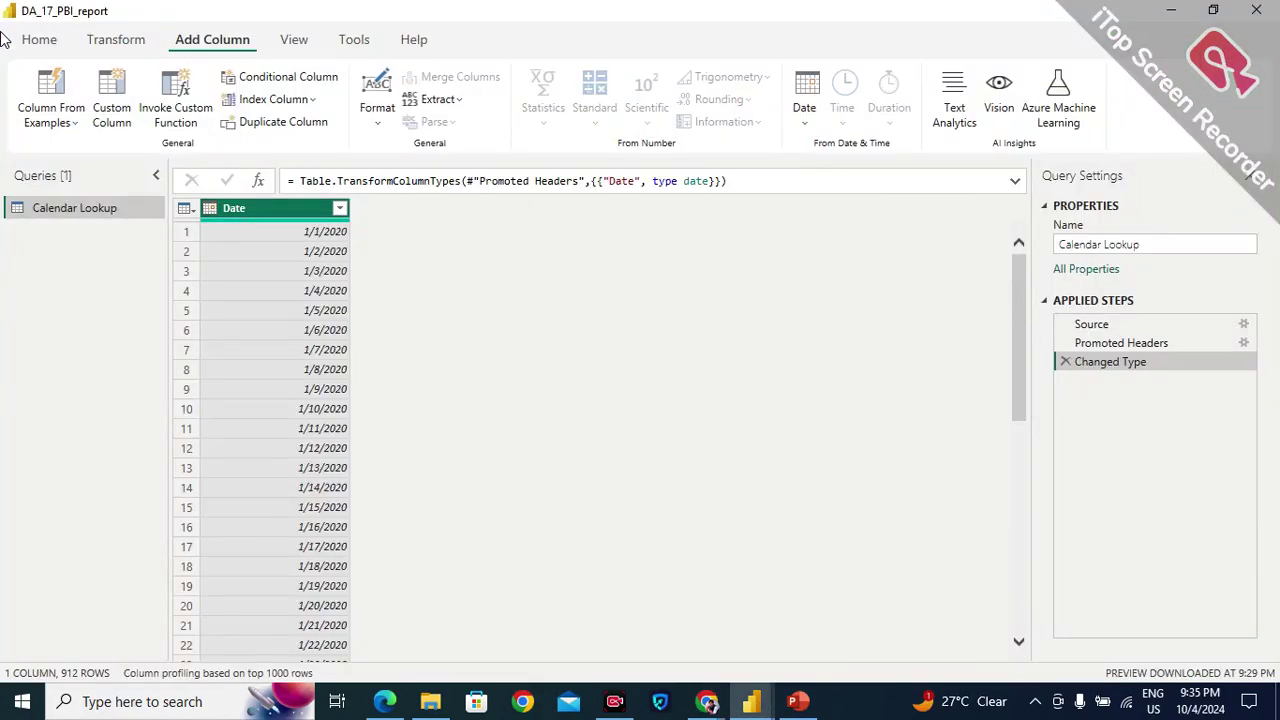
left_click(38, 42)
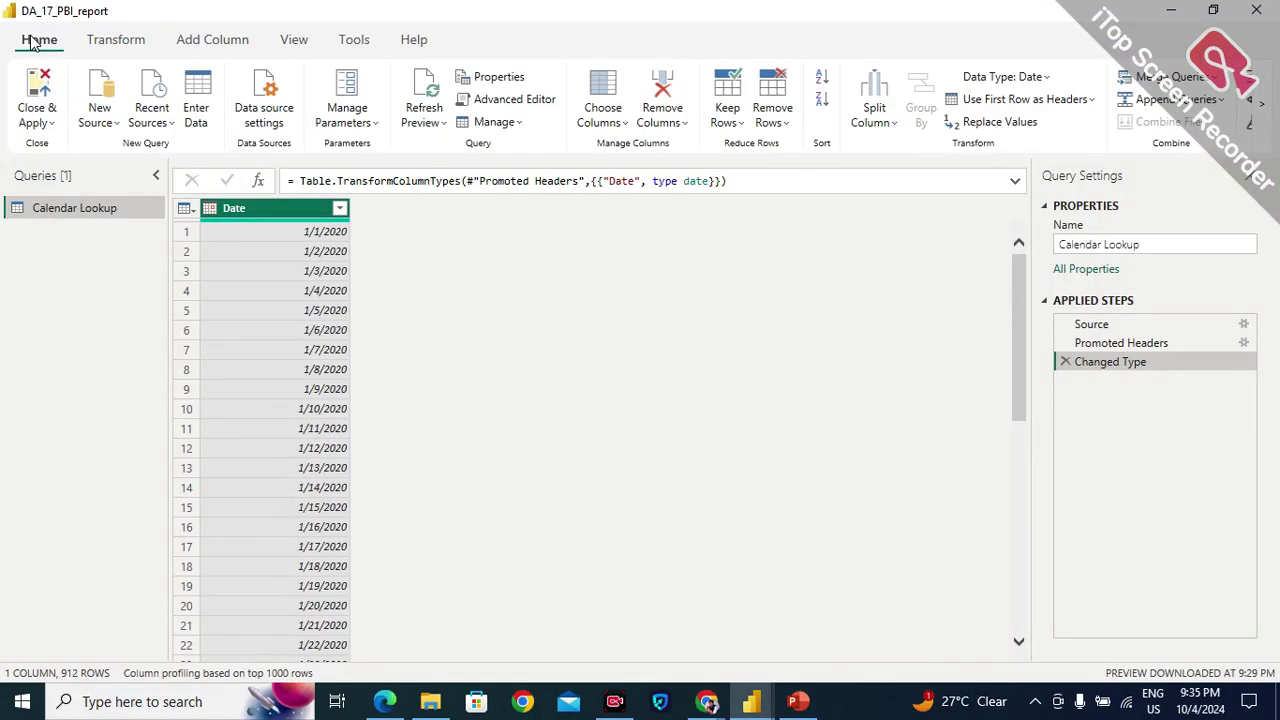
left_click(117, 128)
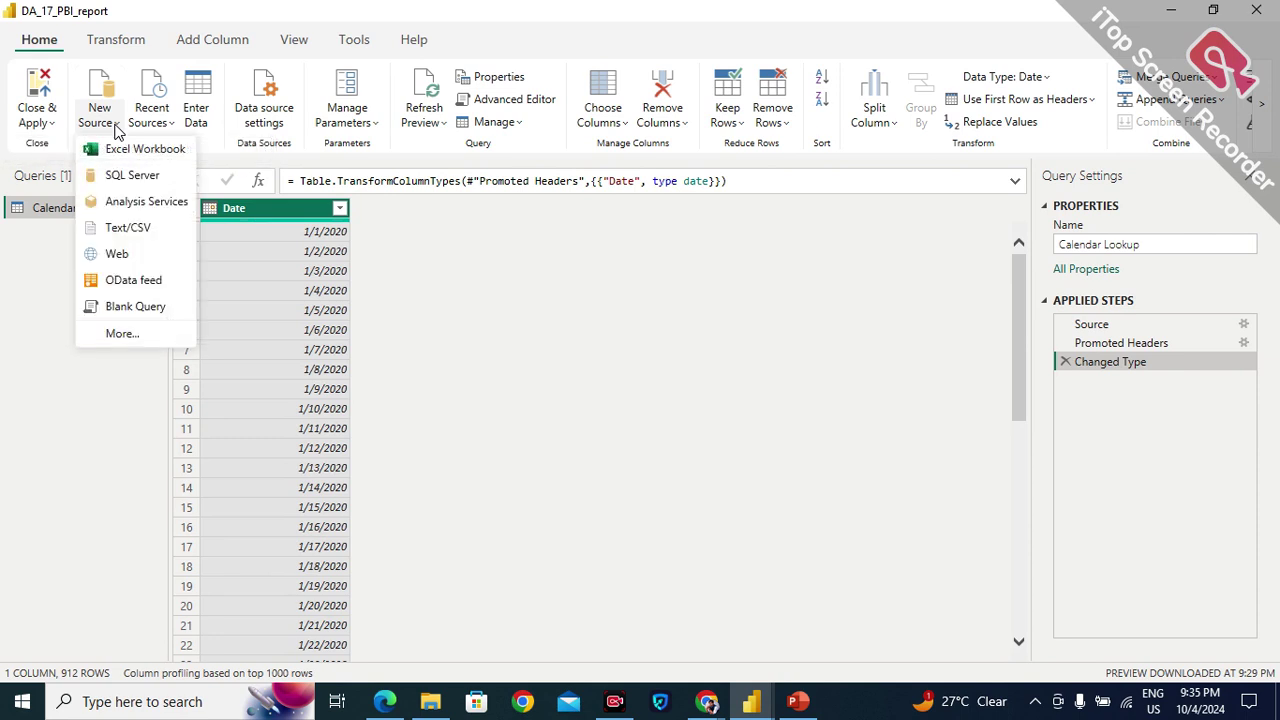
left_click(122, 152)
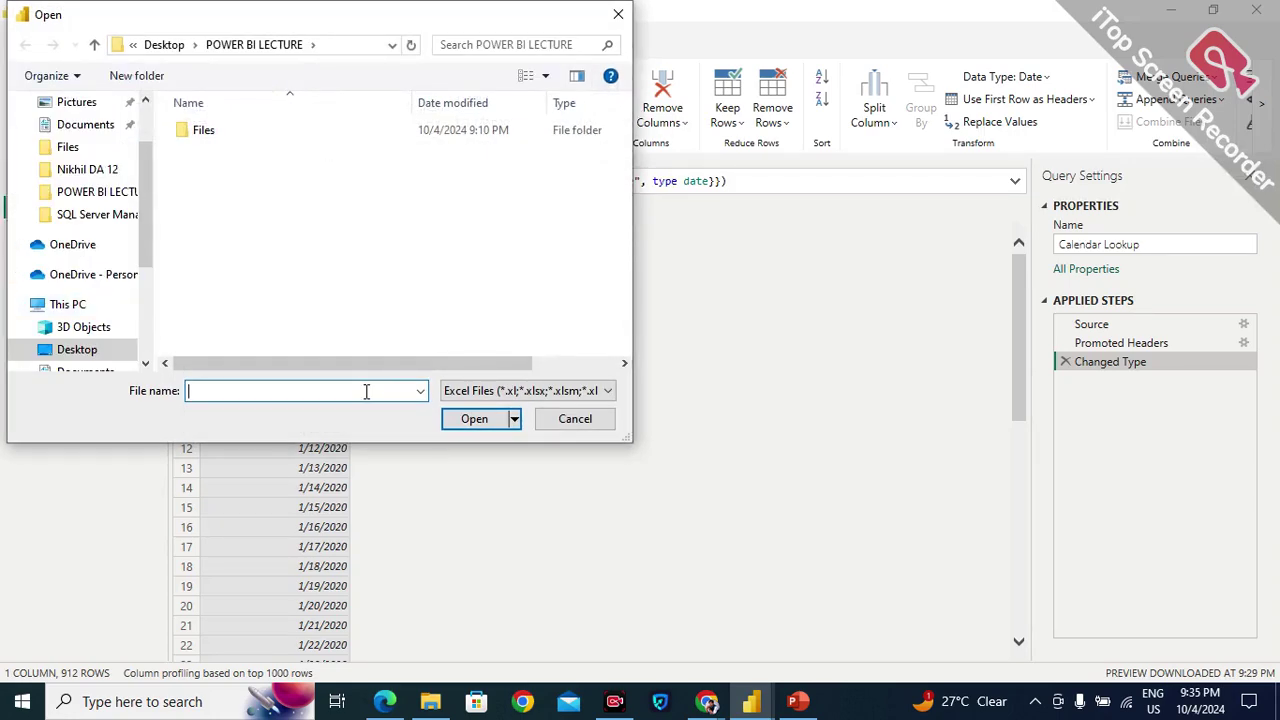
left_click(607, 427)
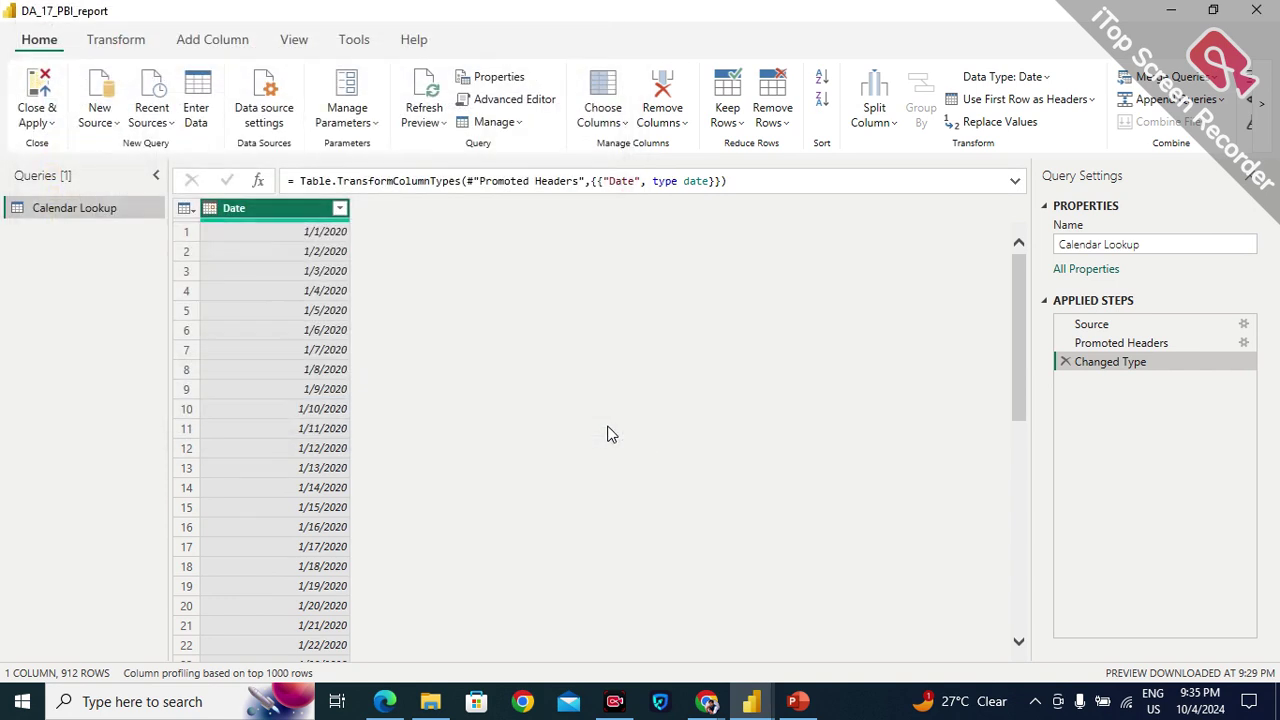
Open the Customer Lookup file from the POWER BI LECTURE folder as a new Text/CSV source.
left_click(115, 121)
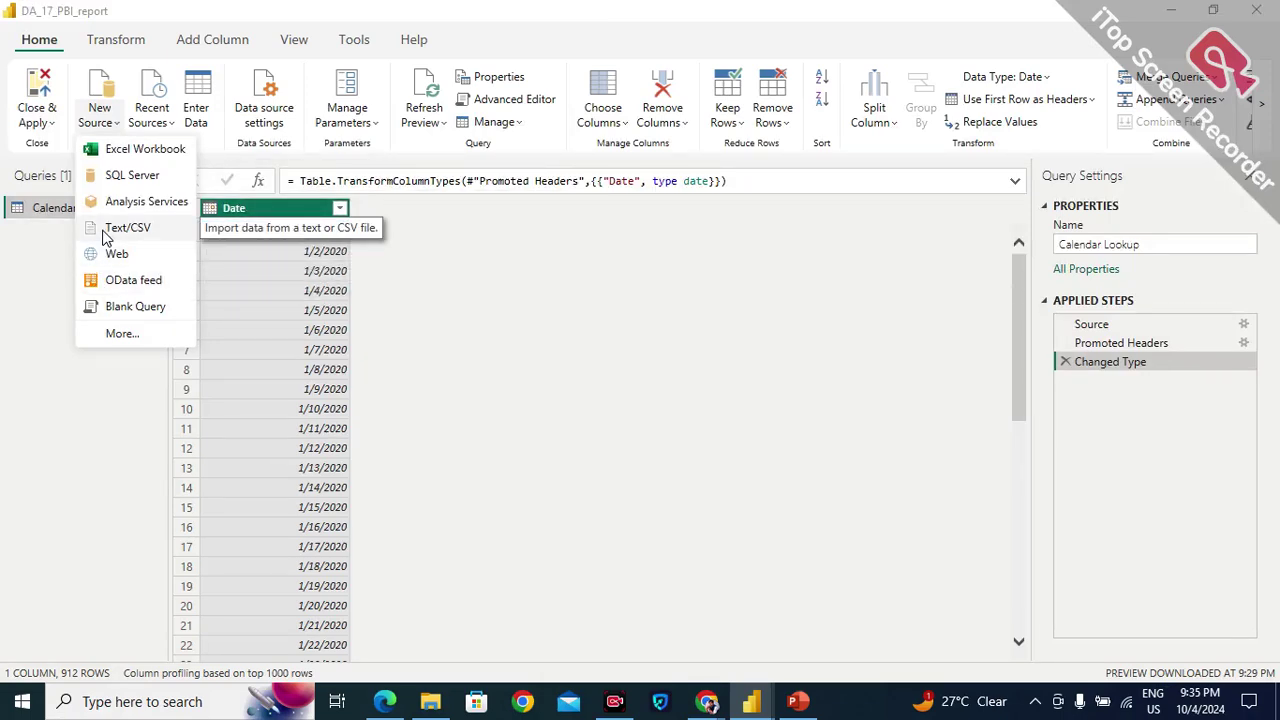
left_click(110, 229)
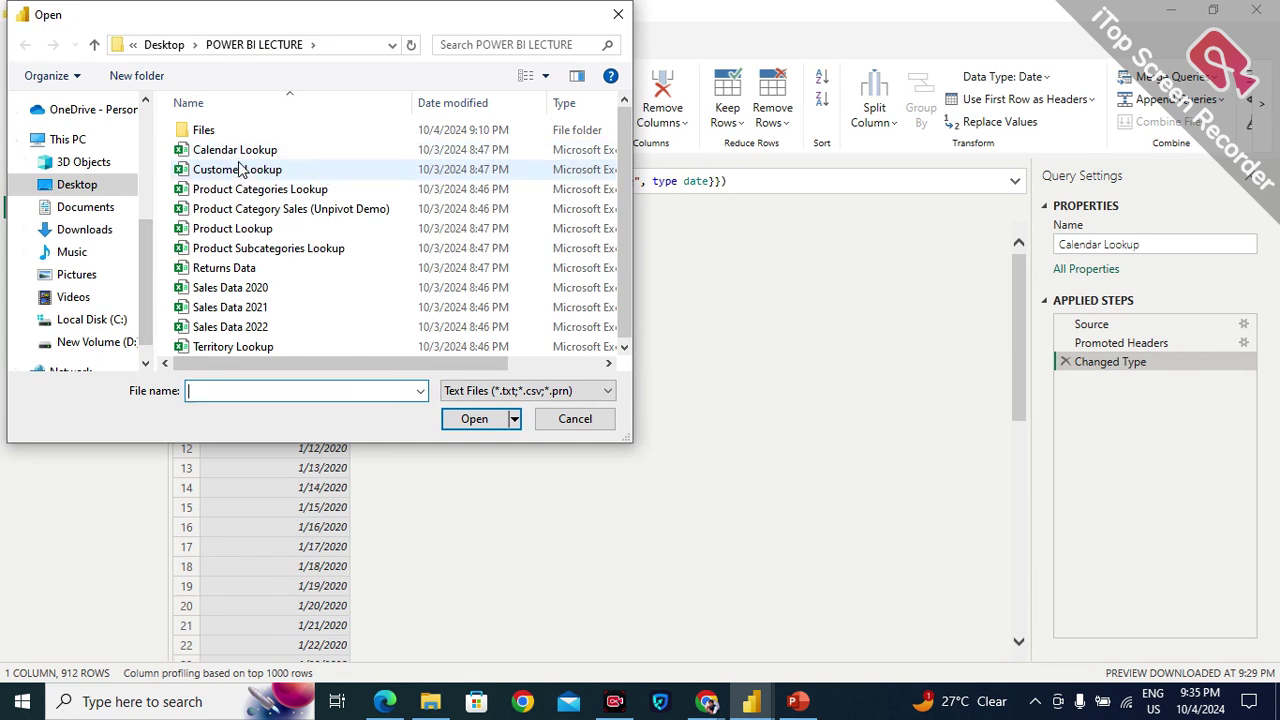
left_click(242, 170)
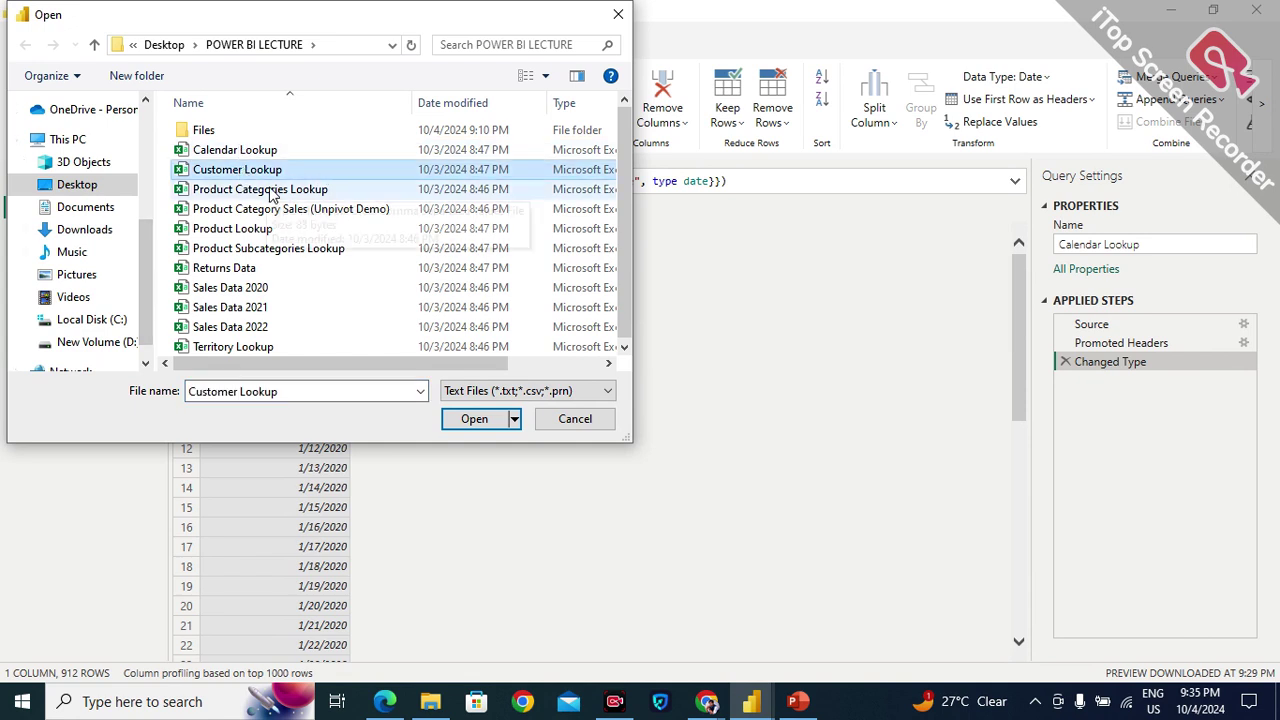
left_click(474, 419)
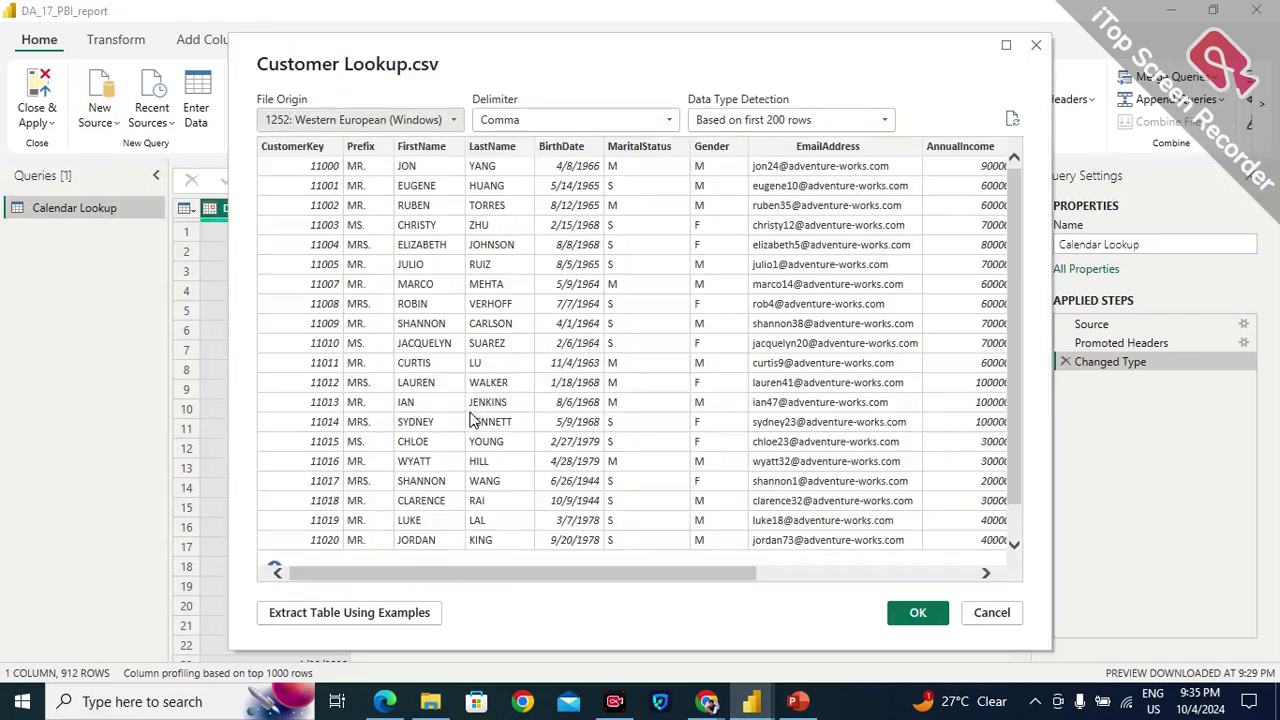
Examine the columns in the Customer Lookup.csv preview and load the file as a new query.
double_click(420, 47)
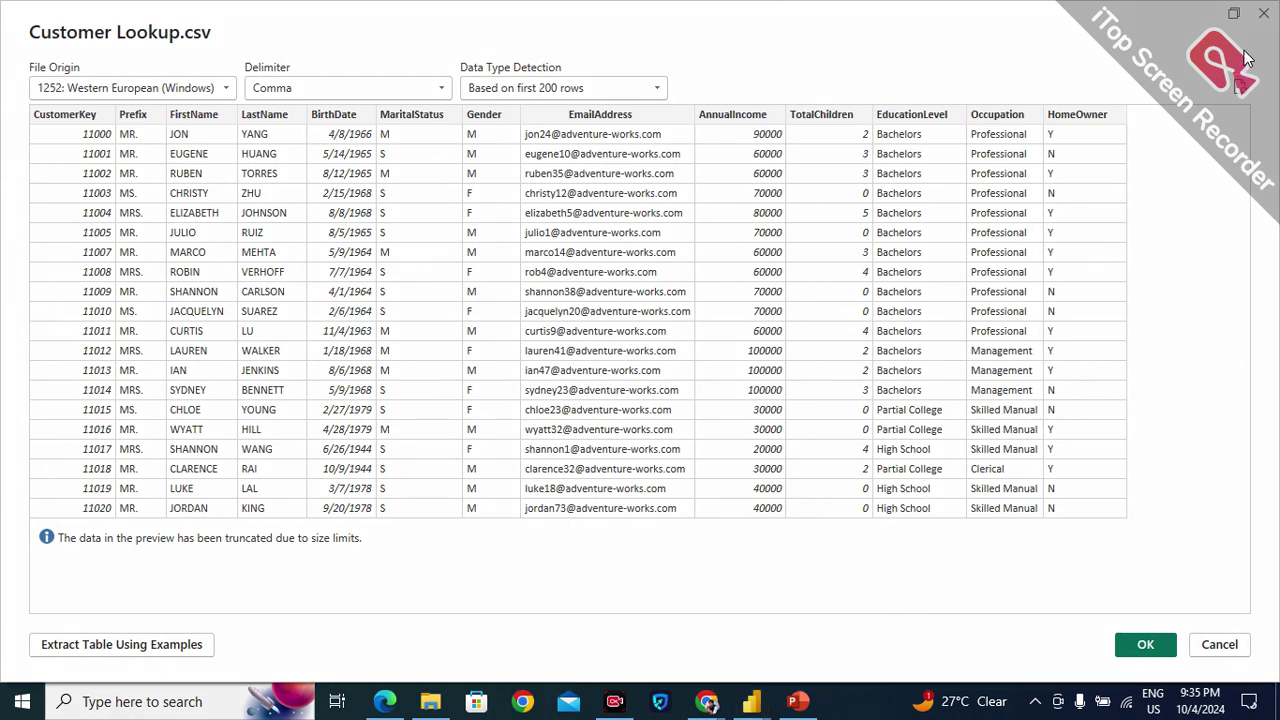
left_click(1234, 14)
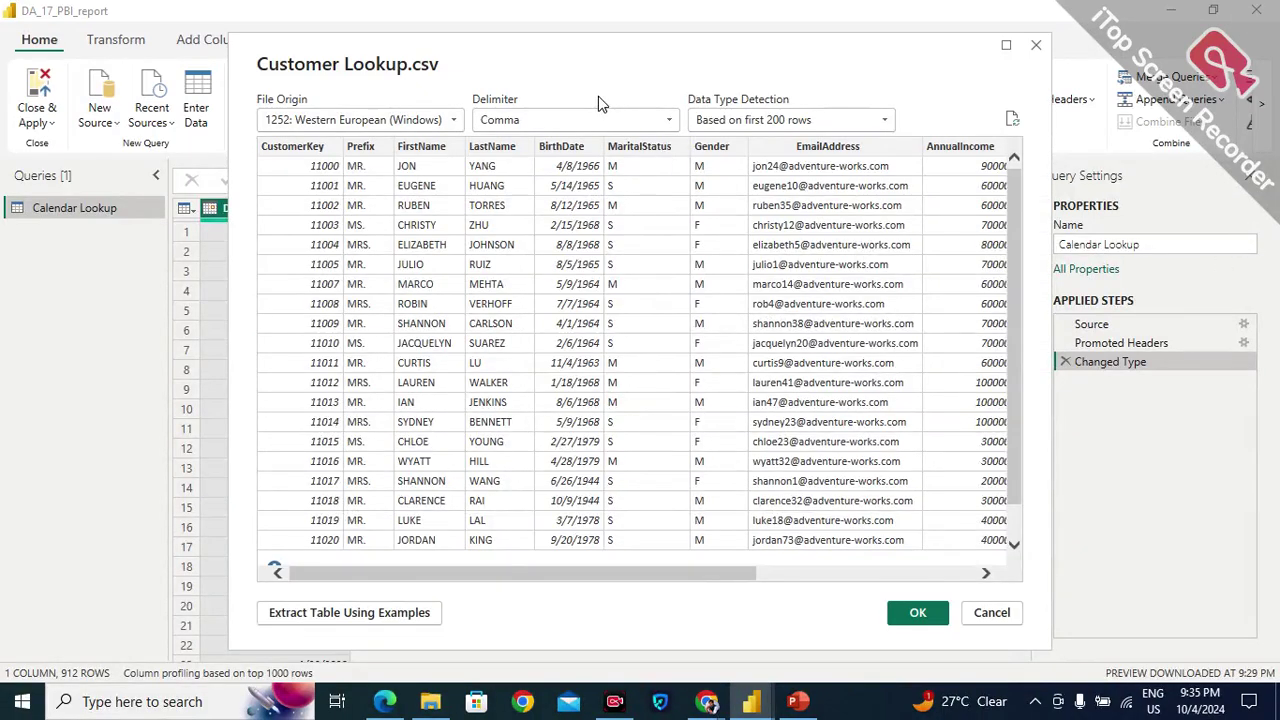
left_click_drag(594, 56, 540, 27)
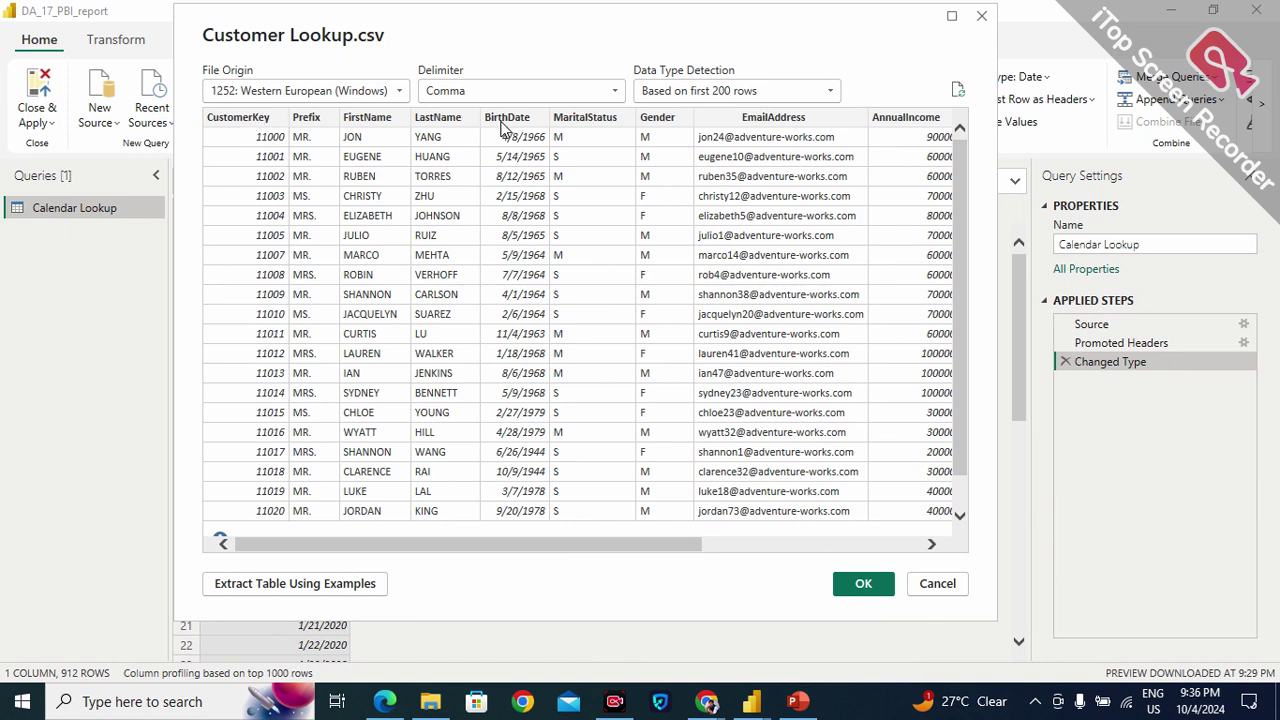
left_click_drag(545, 548, 365, 495)
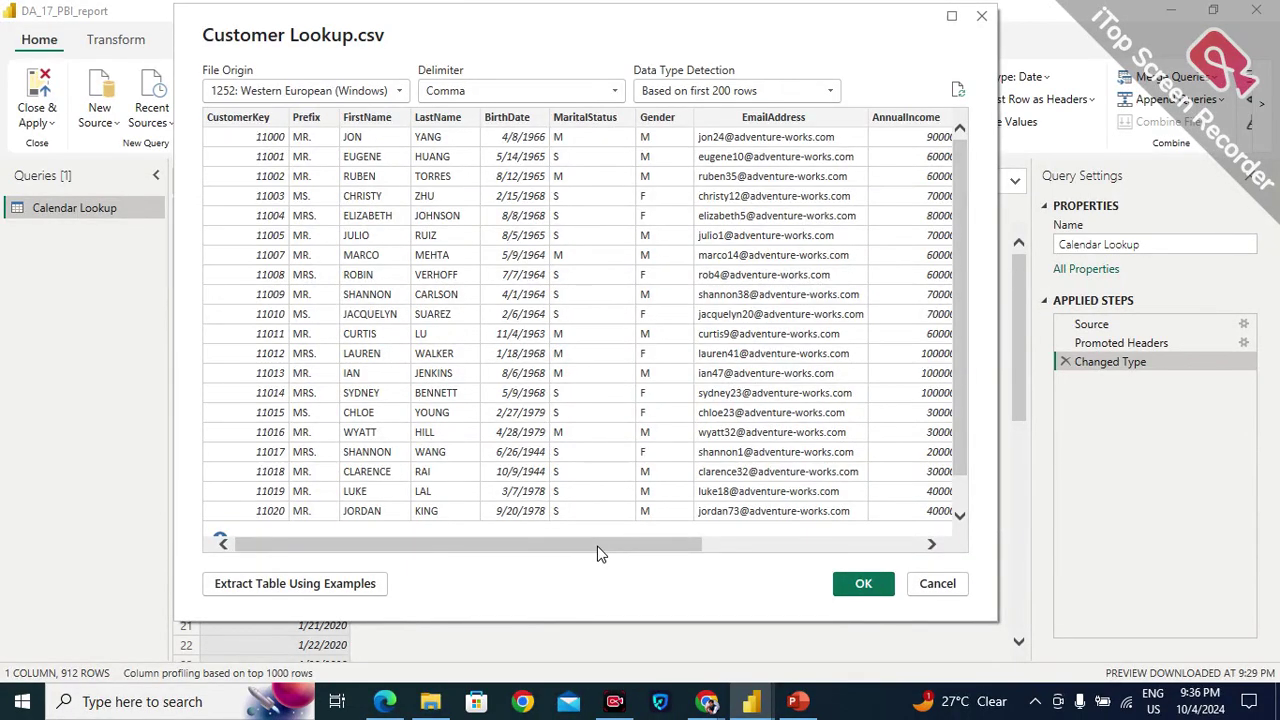
left_click_drag(597, 553, 548, 540)
left_click(866, 586)
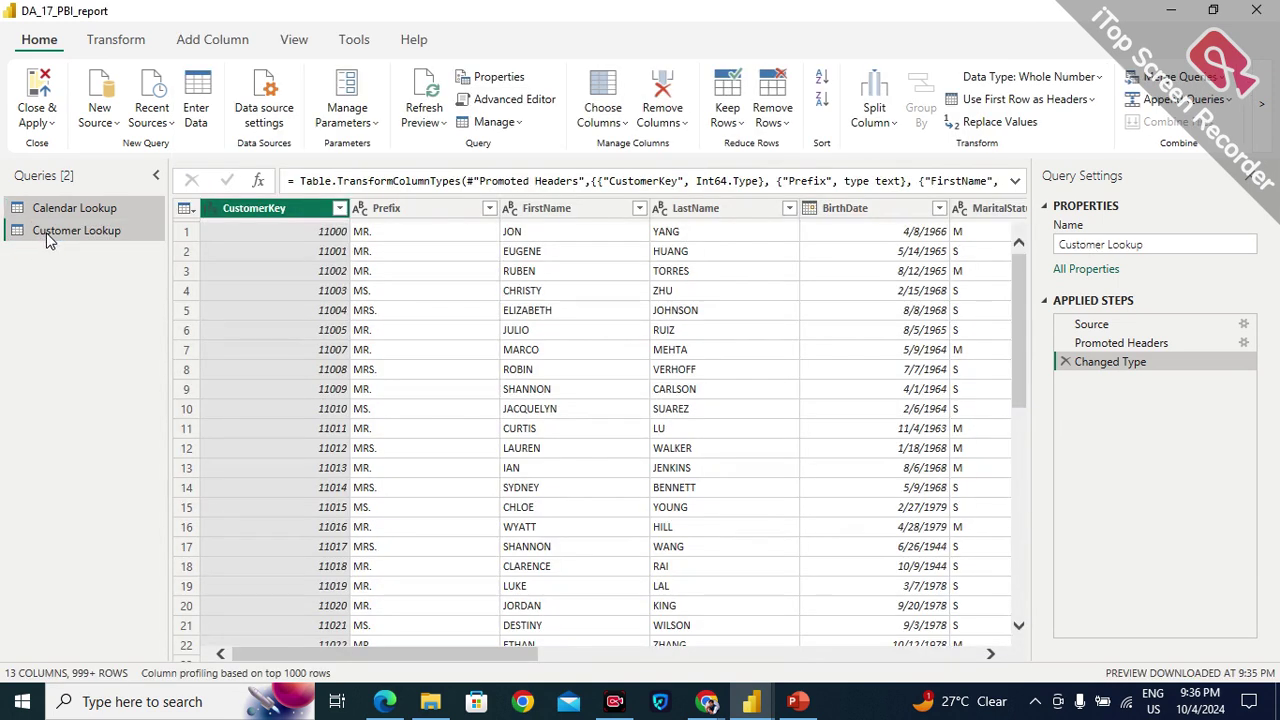
Look over the loaded Customer Lookup query and switch back to the Calendar Lookup query.
left_click_drag(491, 653, 445, 655)
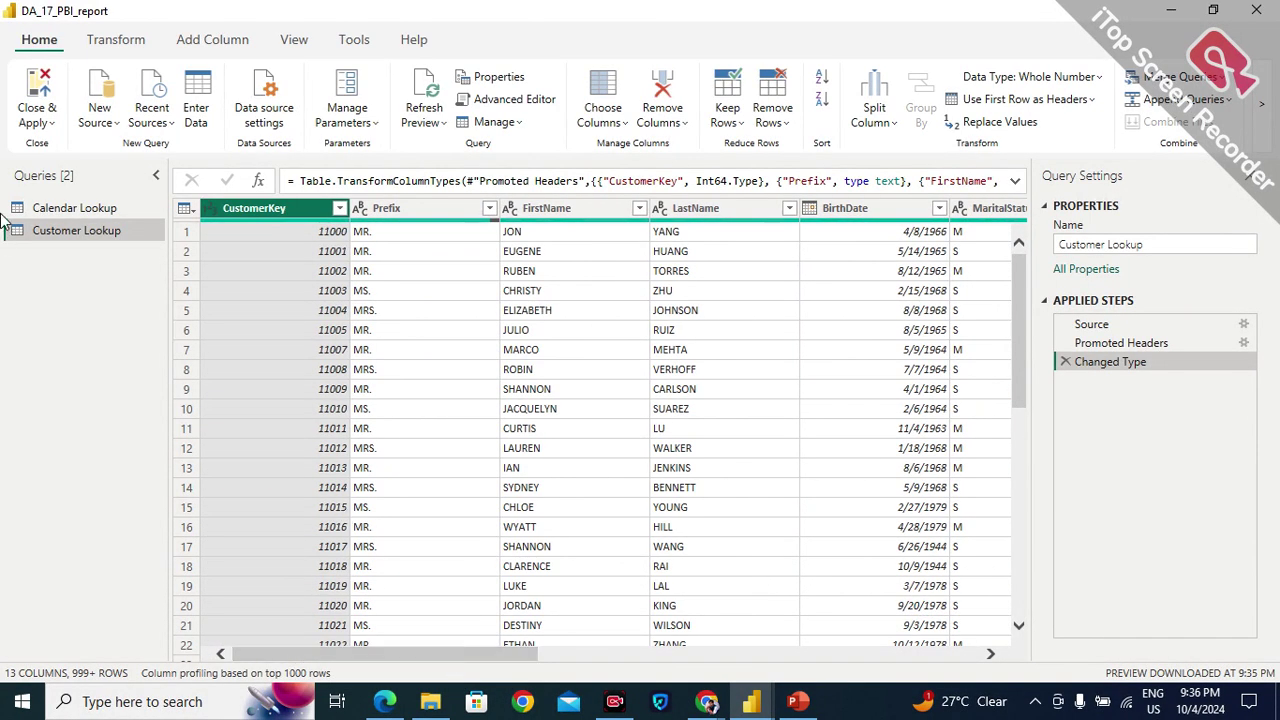
left_click(40, 212)
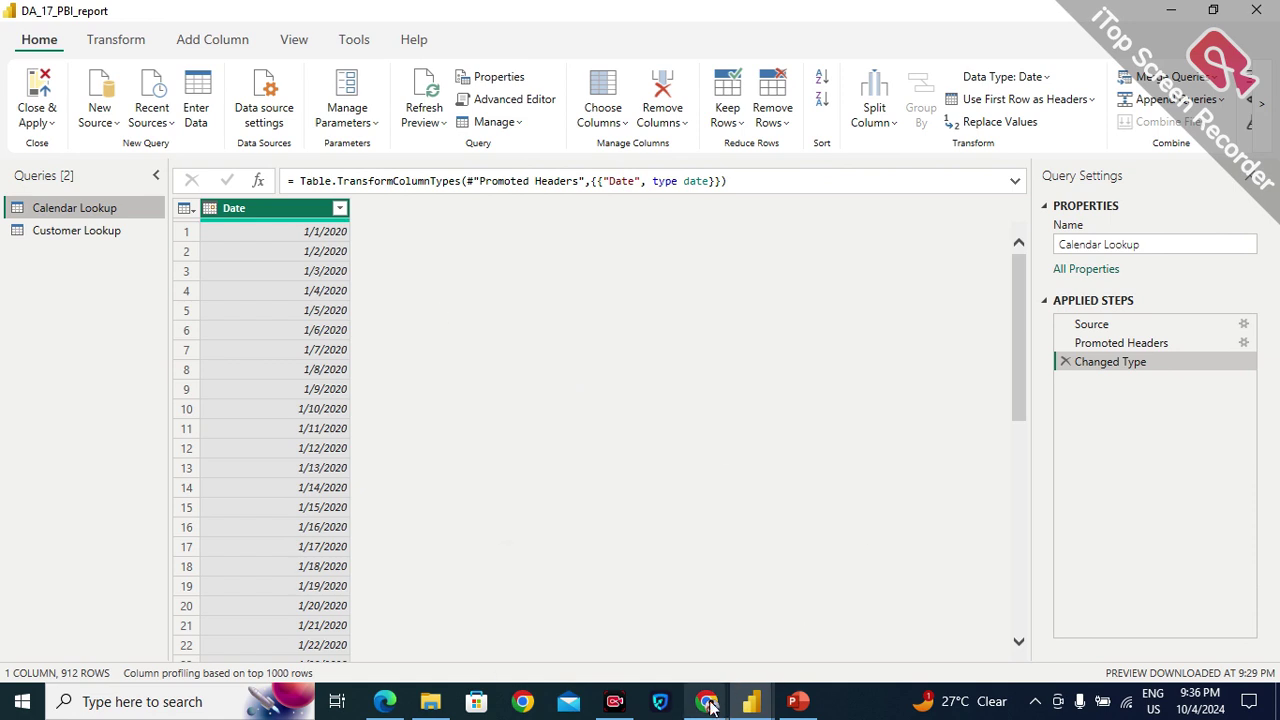
Check the Google Meet call, dismiss the raised-hand notification and return to the Power Query Editor.
left_click(658, 660)
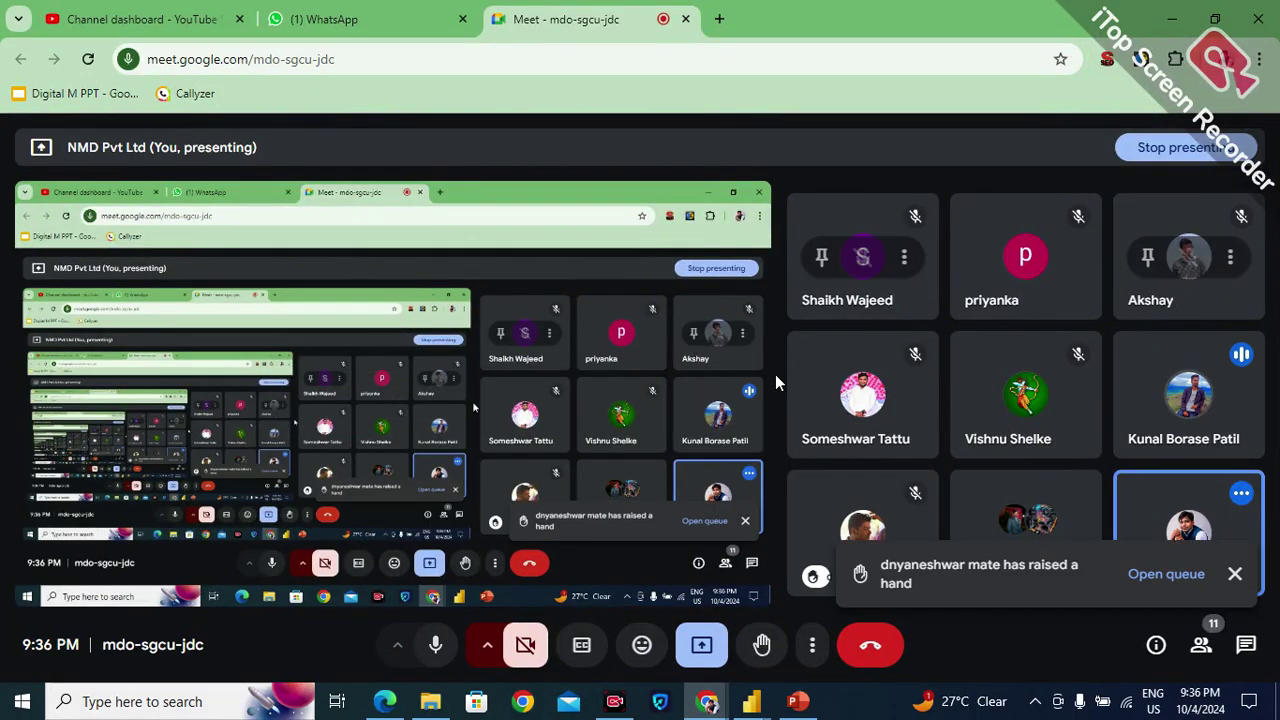
left_click(1233, 573)
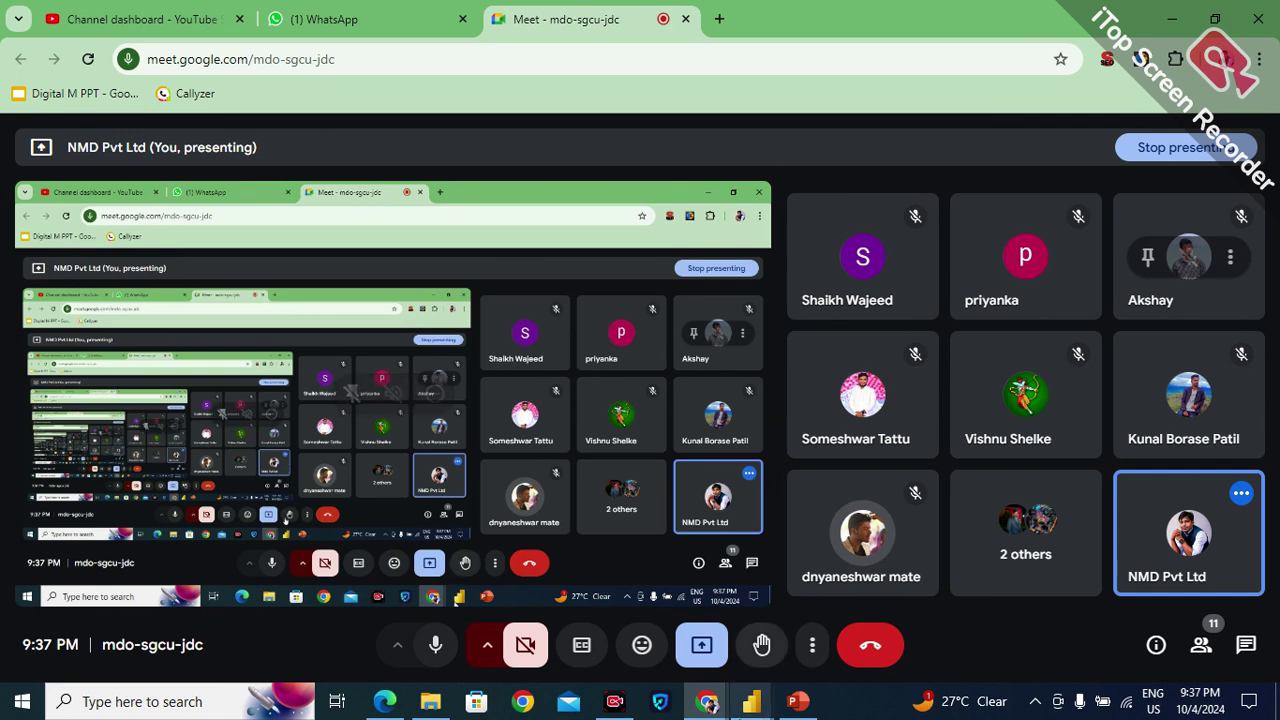
mouse_move(751, 701)
left_click(788, 626)
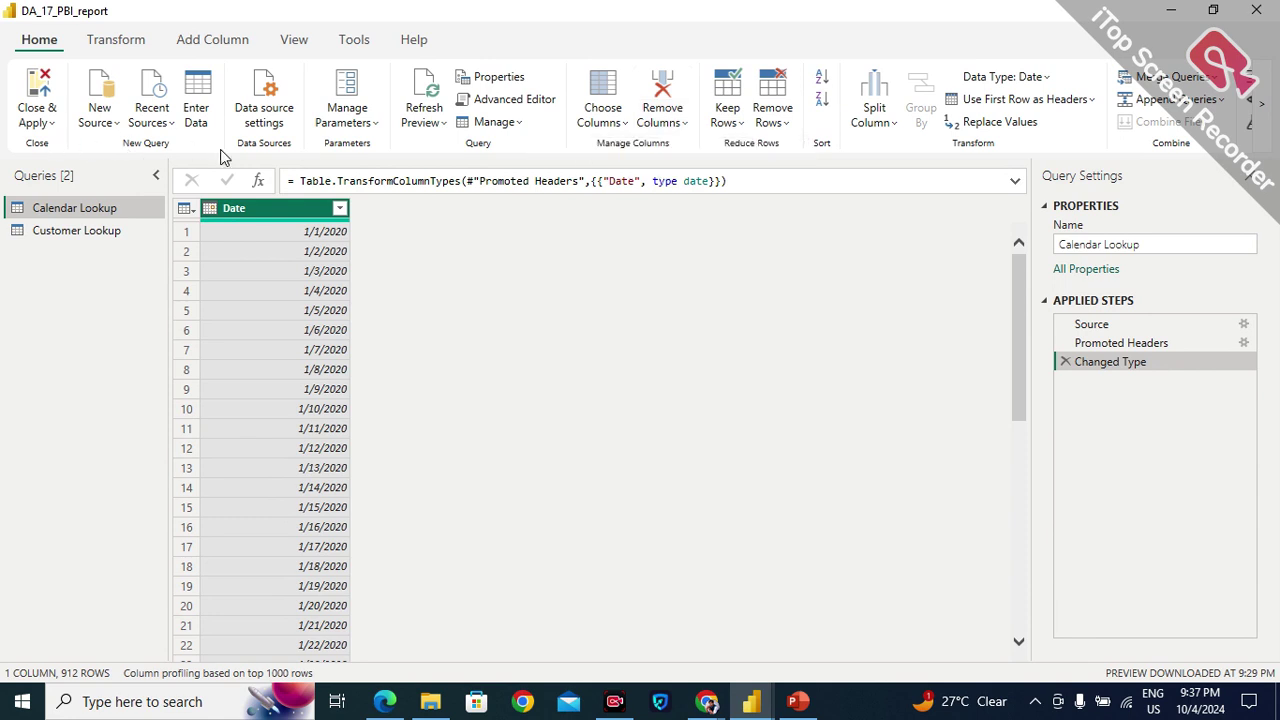
Compare the Transform commands with the Add Column commands available for the Calendar Lookup query.
left_click(137, 44)
left_click(205, 45)
left_click(130, 50)
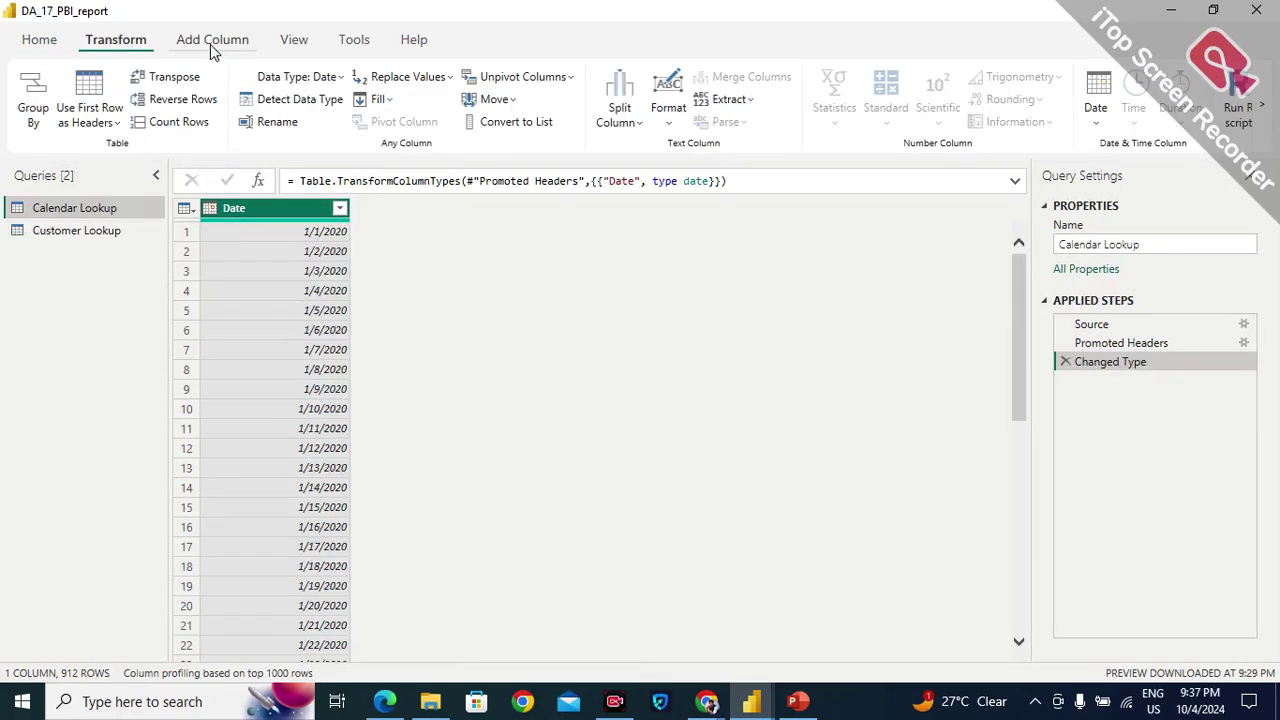
left_click(209, 49)
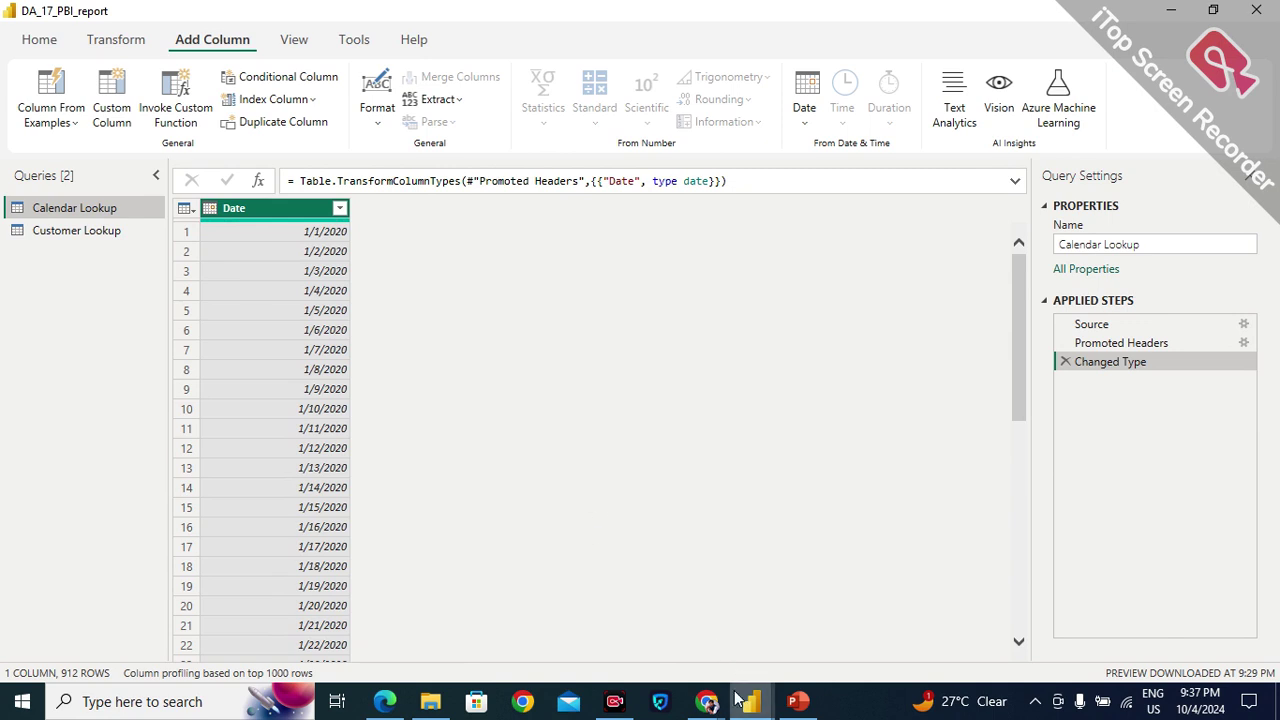
Check the Google Meet call for participants' responses and return to the Power Query Editor.
mouse_move(707, 701)
left_click(645, 637)
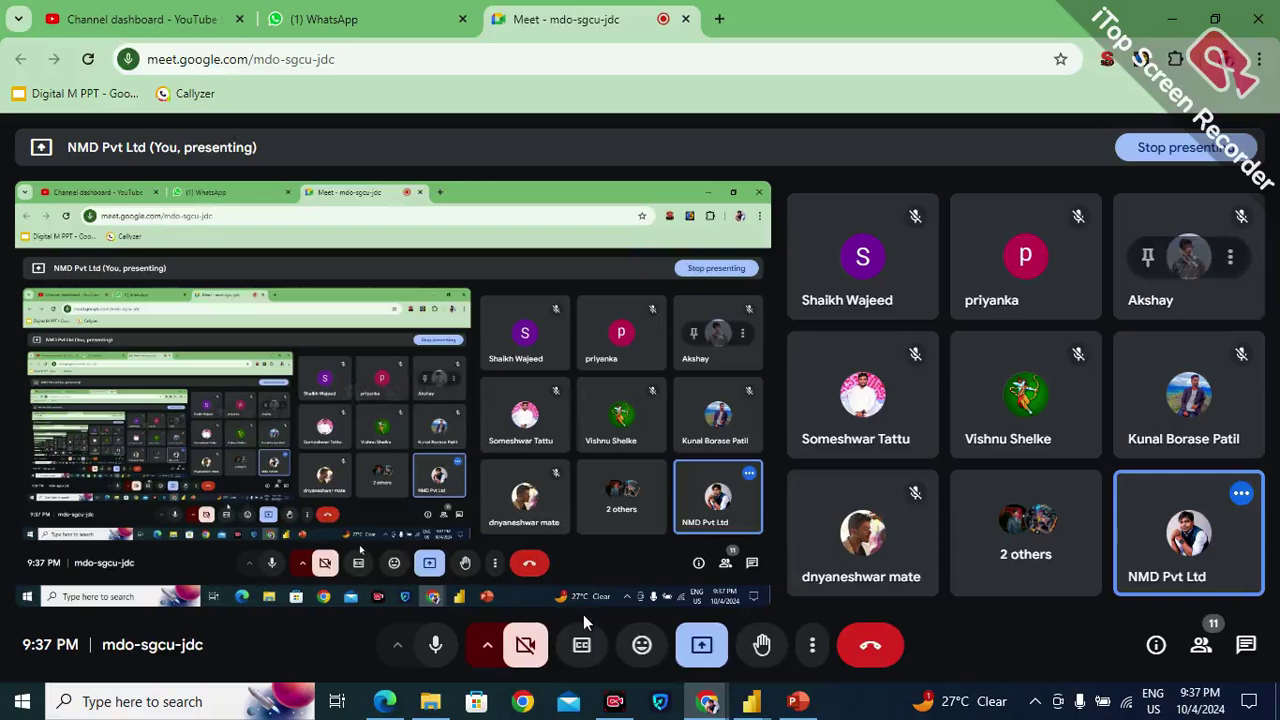
mouse_move(751, 701)
left_click(818, 616)
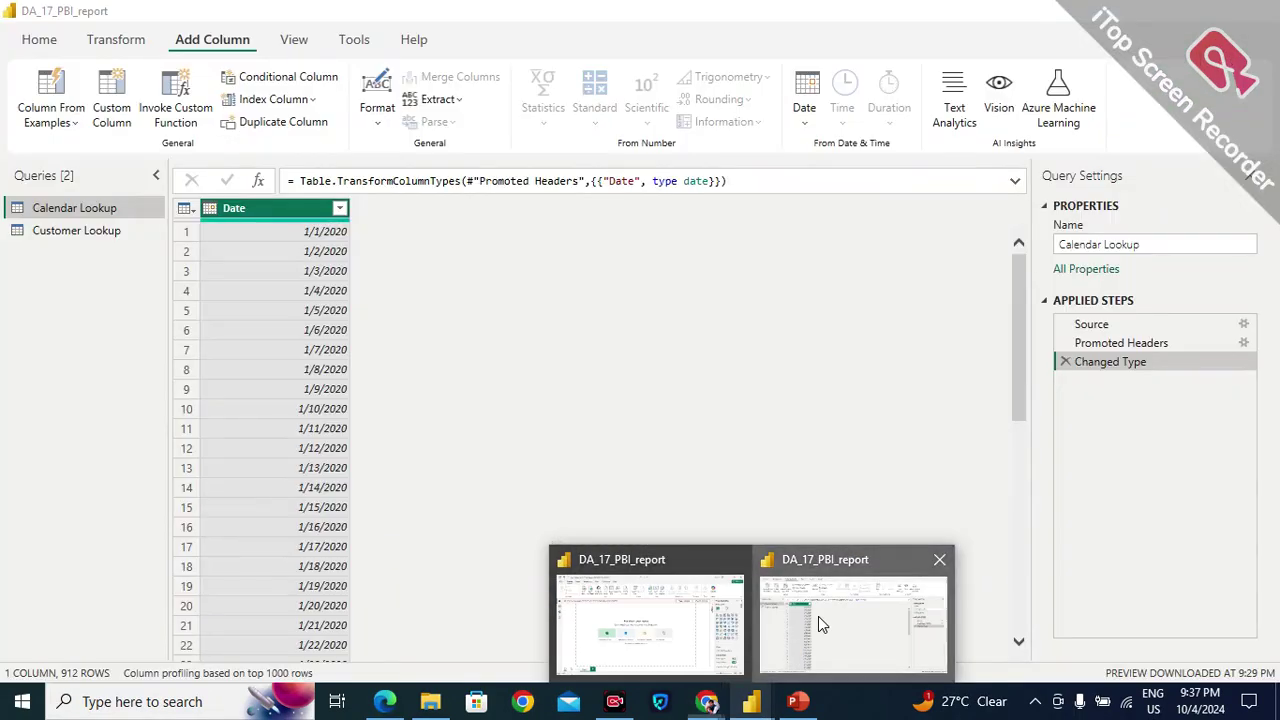
Review the Transform and Add Column commands for the Date column again, ending with the Home commands shown.
left_click(136, 48)
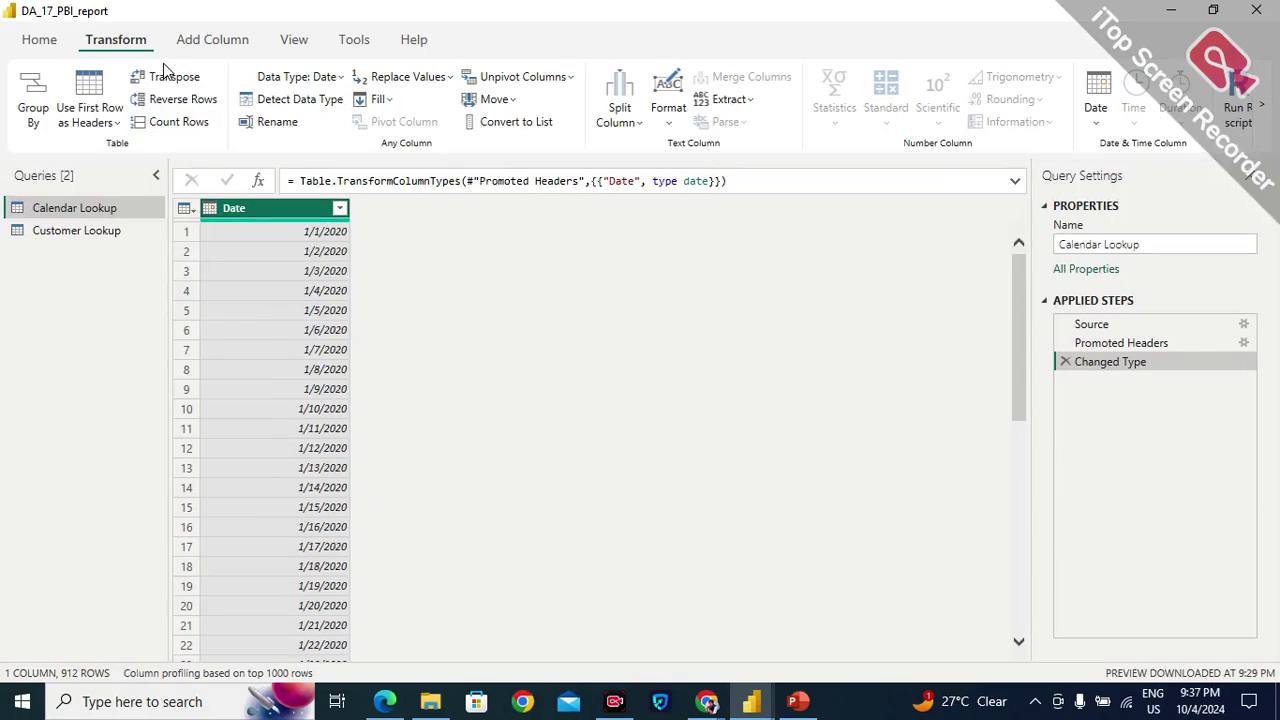
left_click(218, 45)
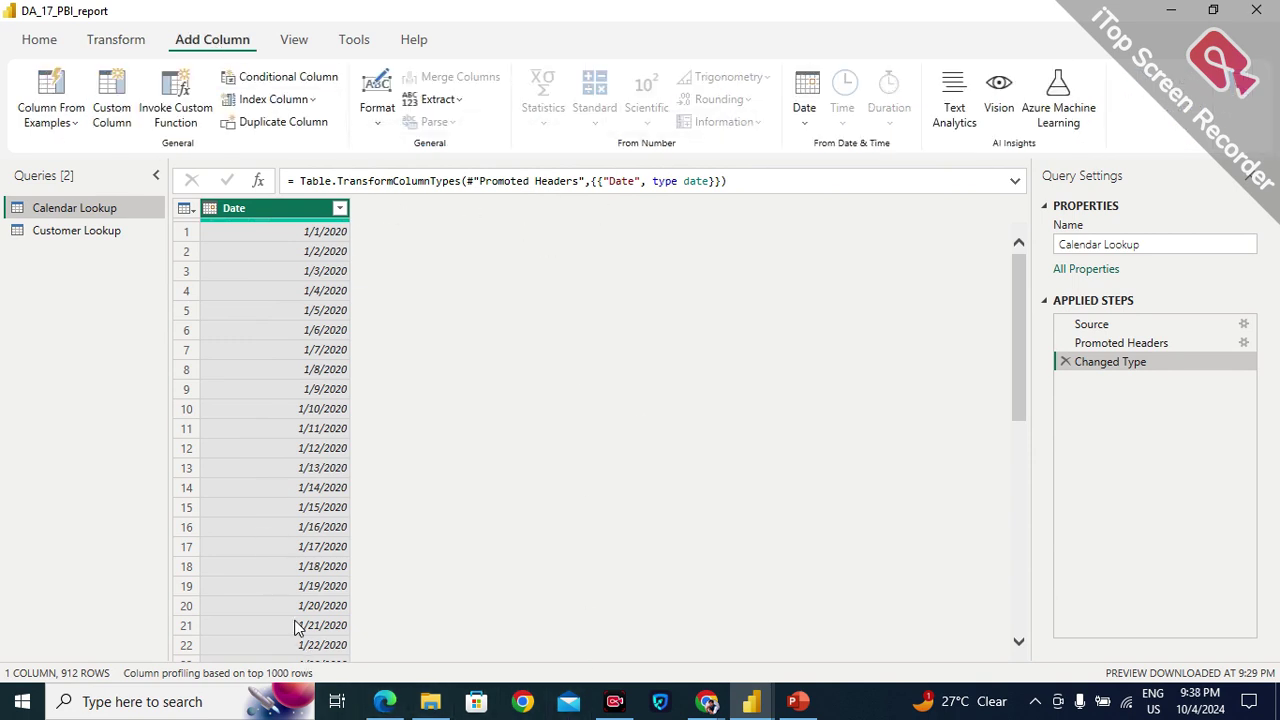
left_click(115, 44)
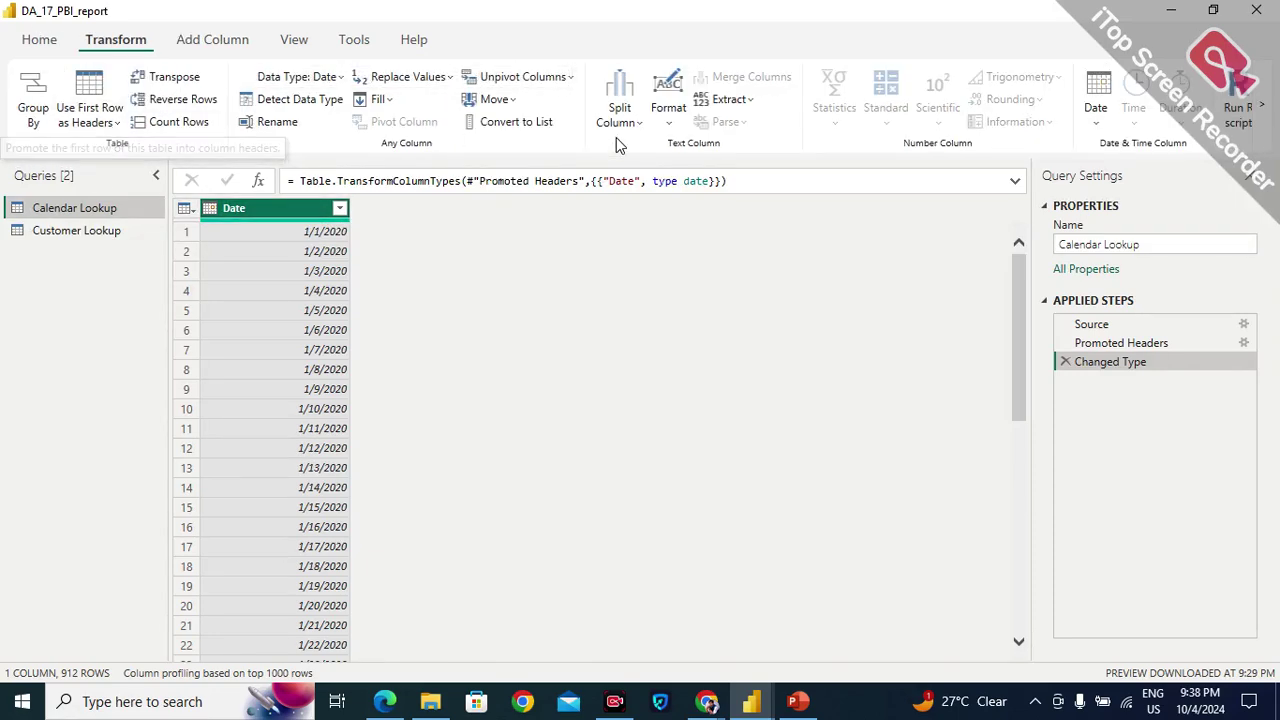
left_click(56, 40)
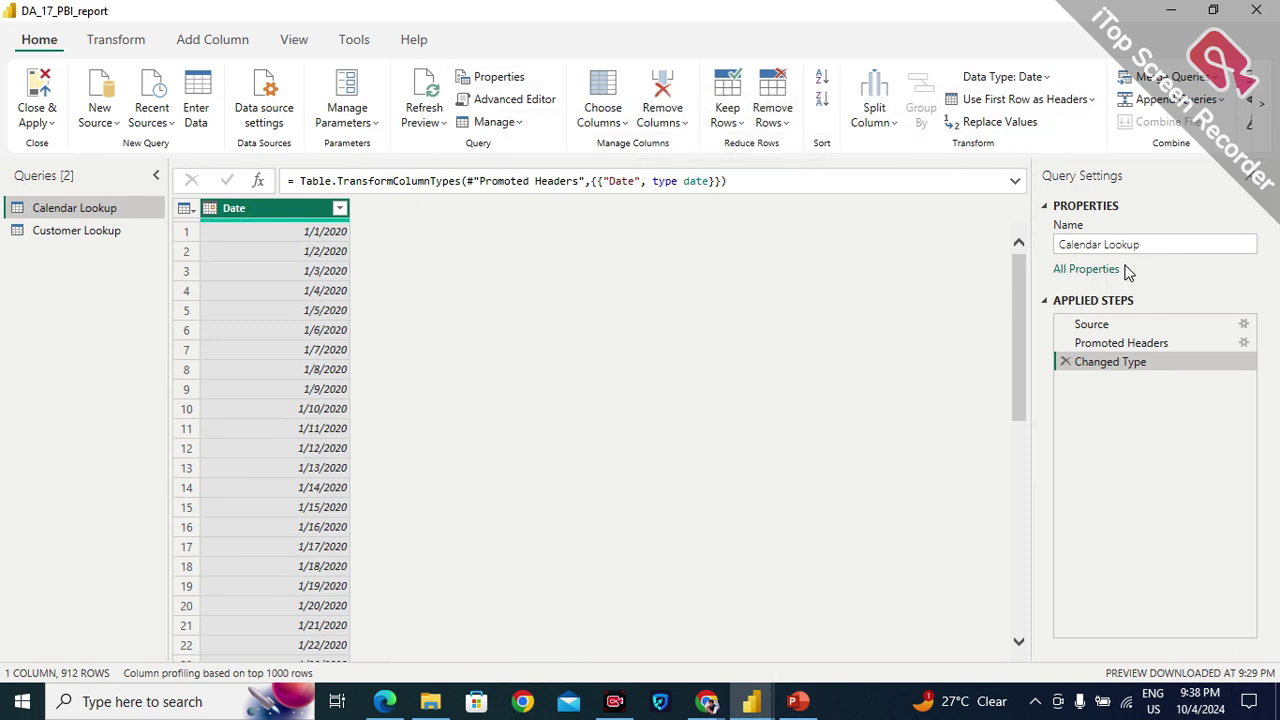
Rename the Calendar Lookup query as Calendar, and begin extending the name to Calendar123.
left_click(1149, 244)
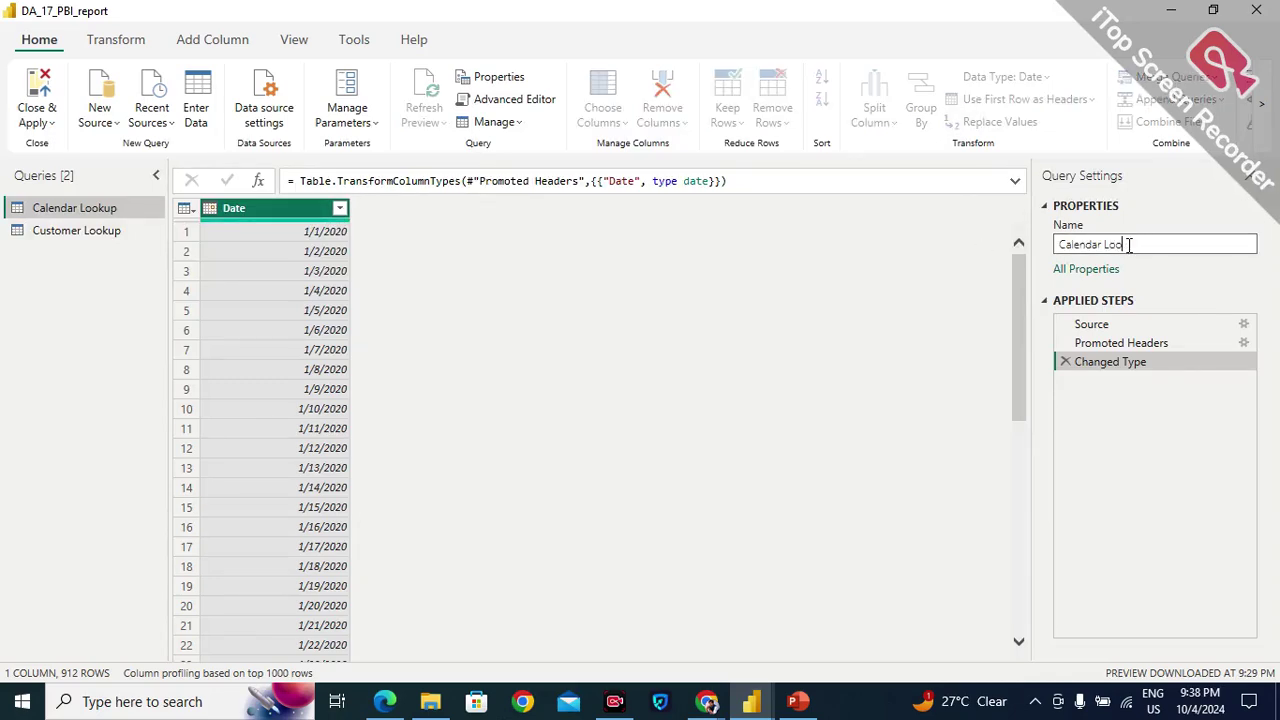
key("Return")
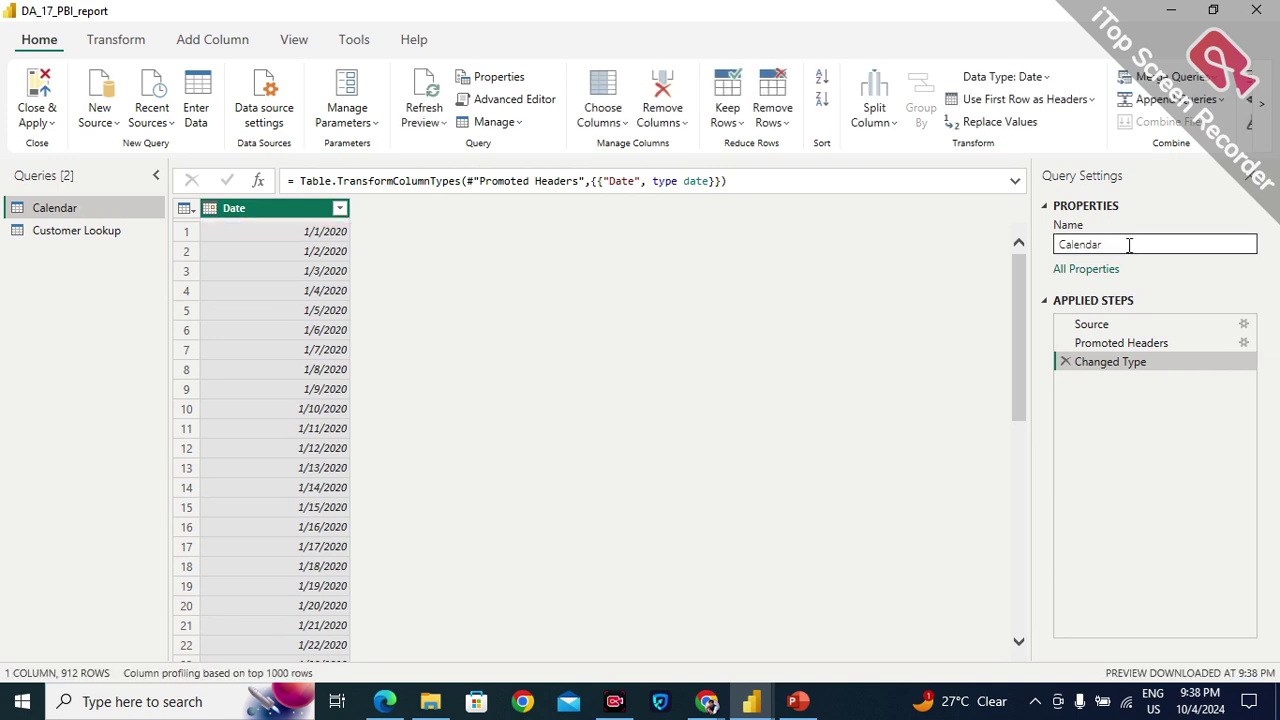
left_click(1128, 244)
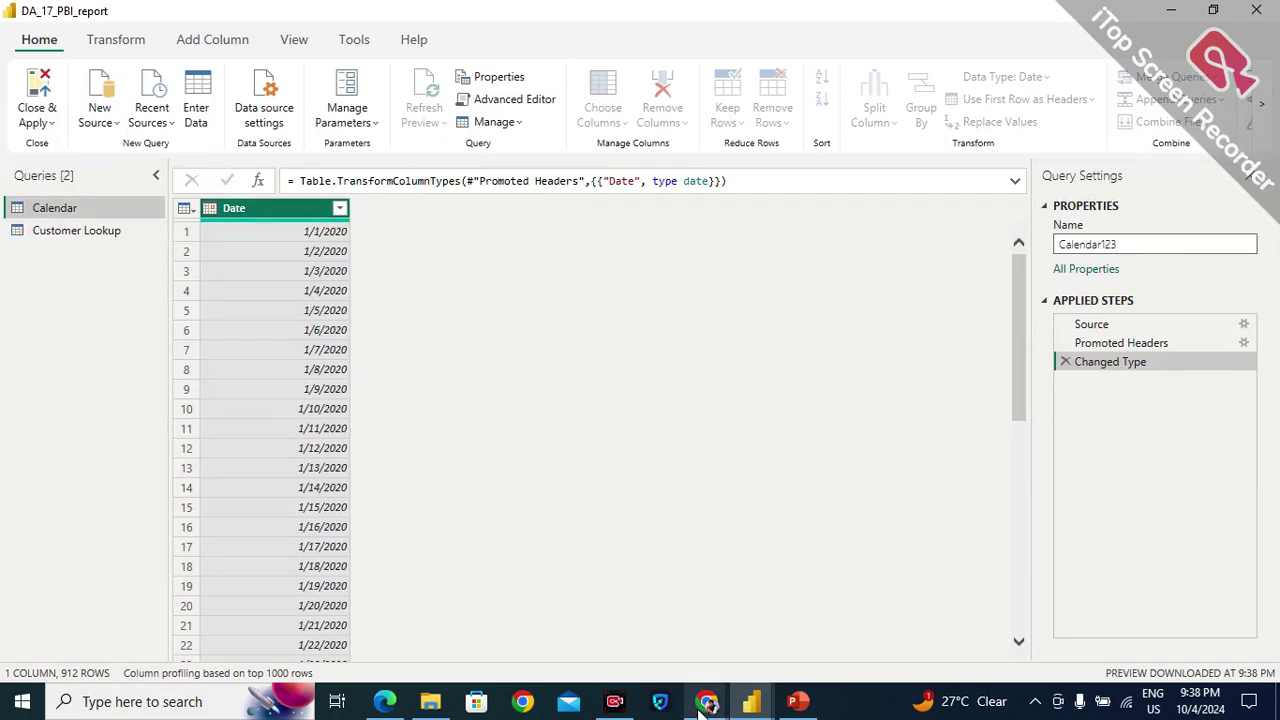
Switch to the Google Meet call to check for participants' responses and return to the Power Query Editor.
mouse_move(707, 701)
left_click(653, 629)
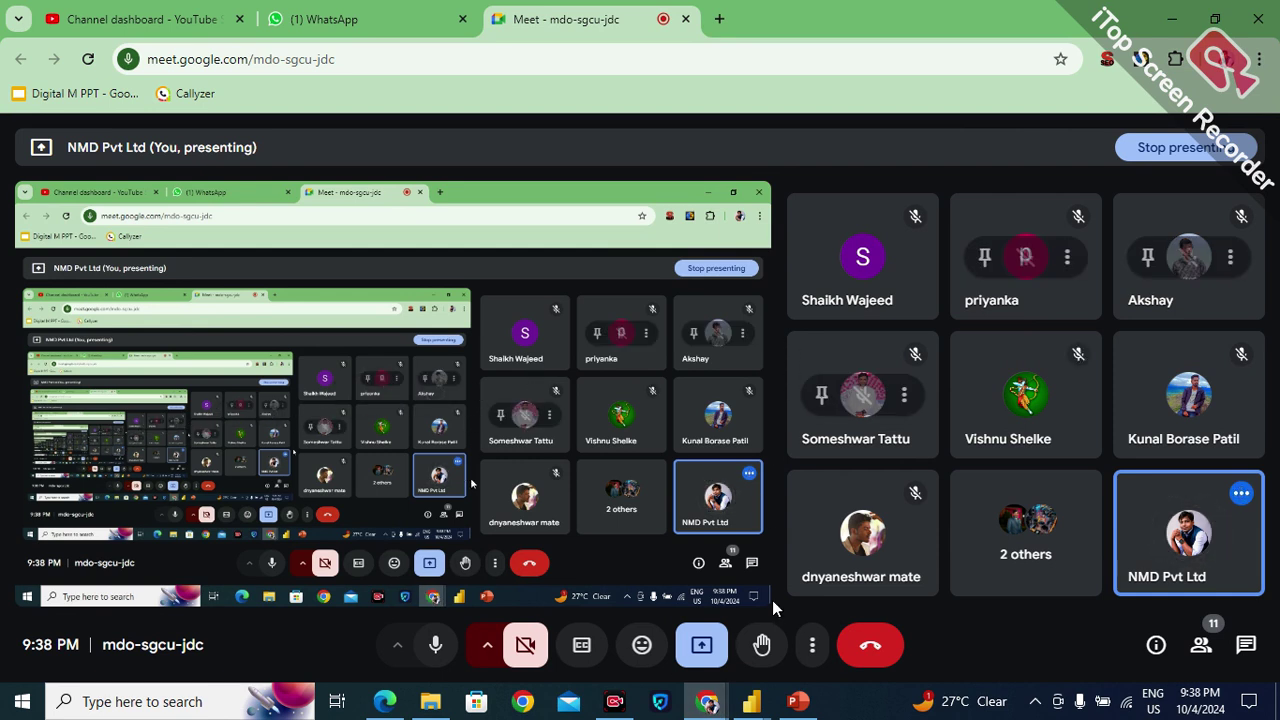
mouse_move(751, 701)
left_click(805, 631)
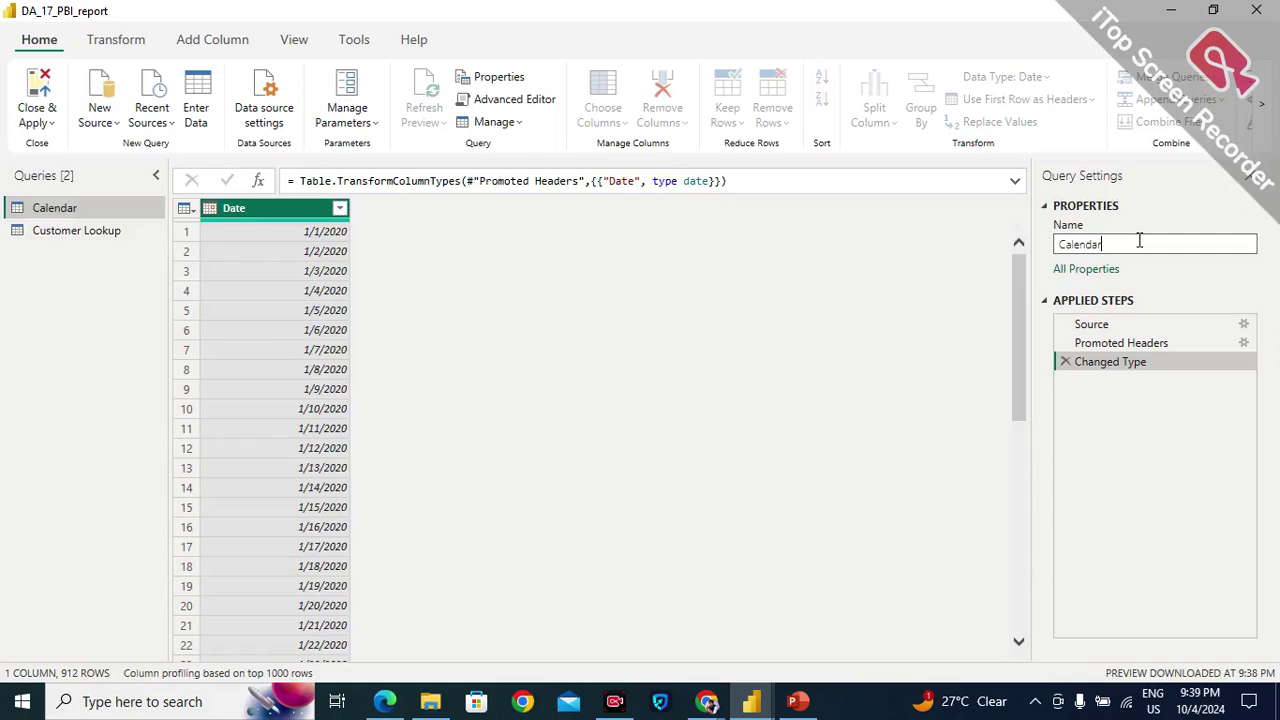
Restore the query's name to Calendar Lookup.
type("ookup")
key("Return")
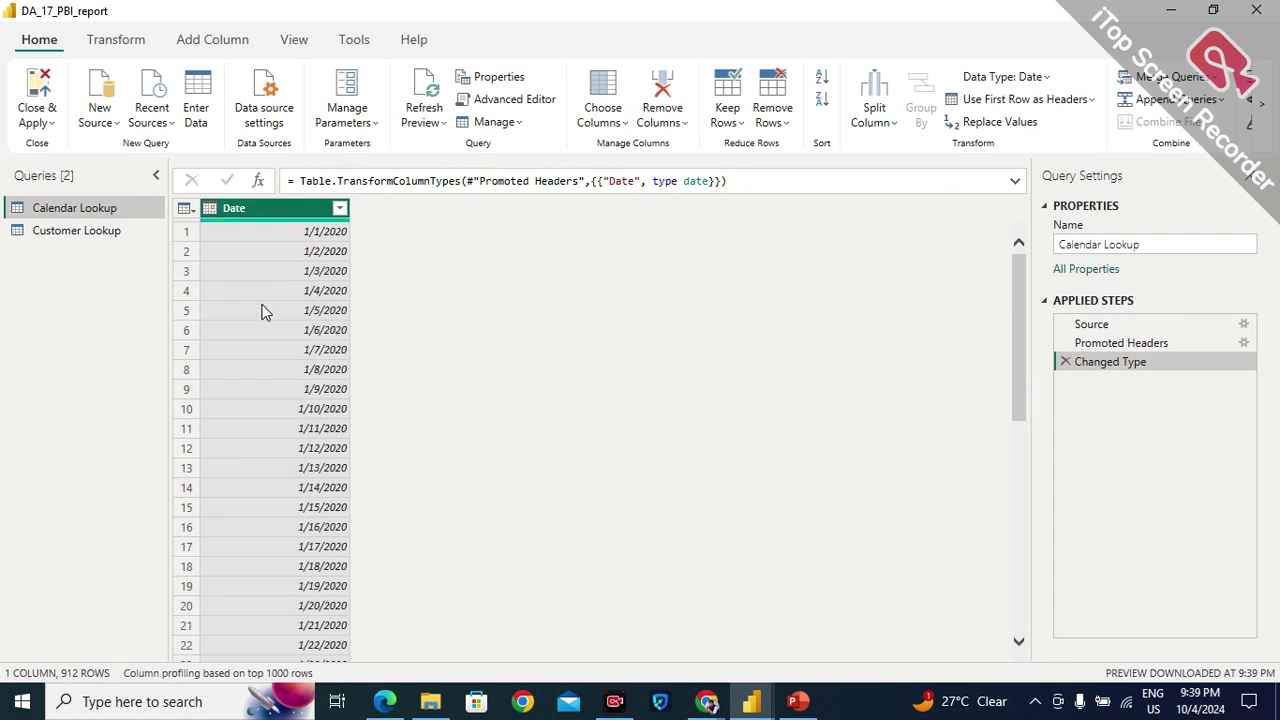
Look through the Calendar Lookup rows and examine the data types offered for the Date column.
scroll(263, 310, "down", 3)
scroll(263, 310, "up", 3)
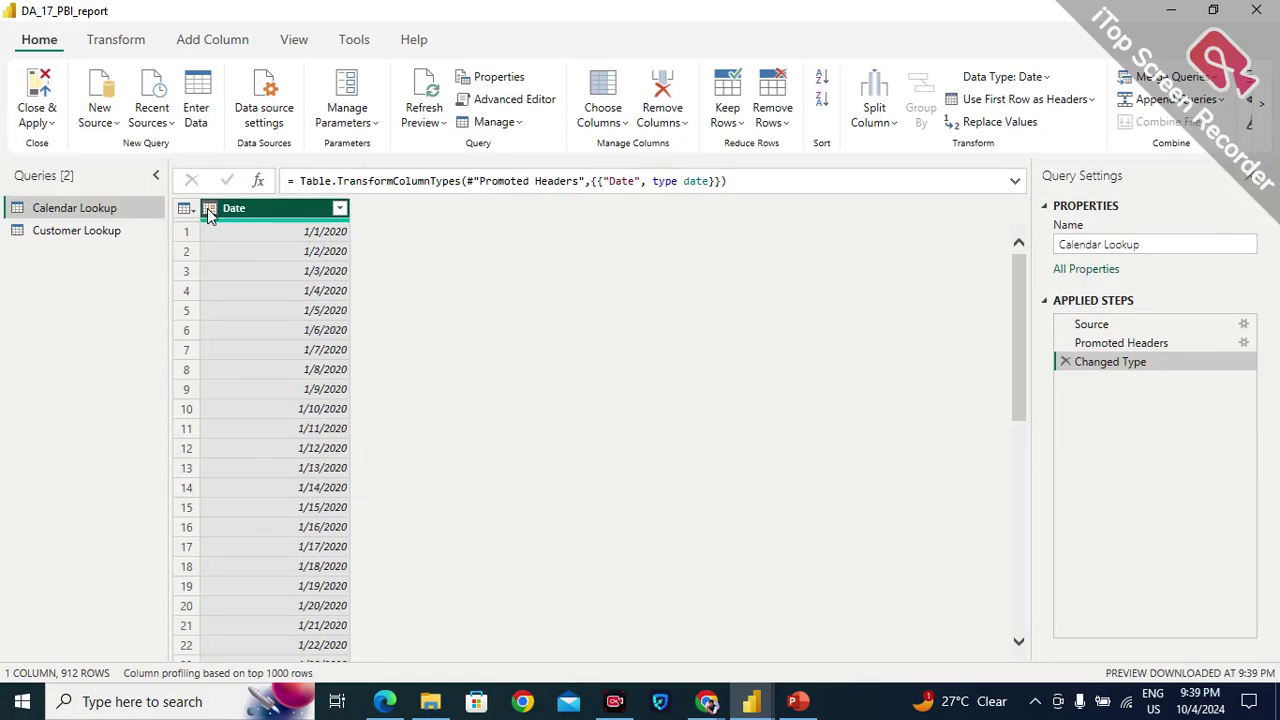
left_click(209, 214)
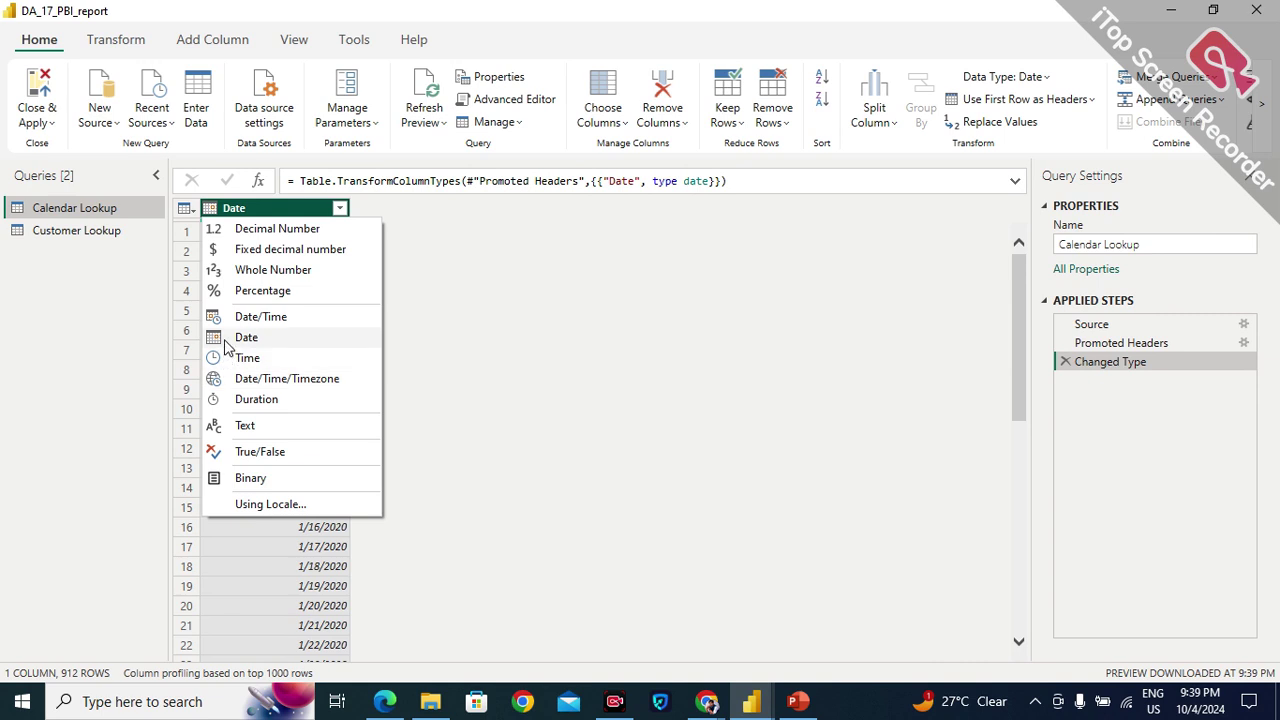
left_click(528, 337)
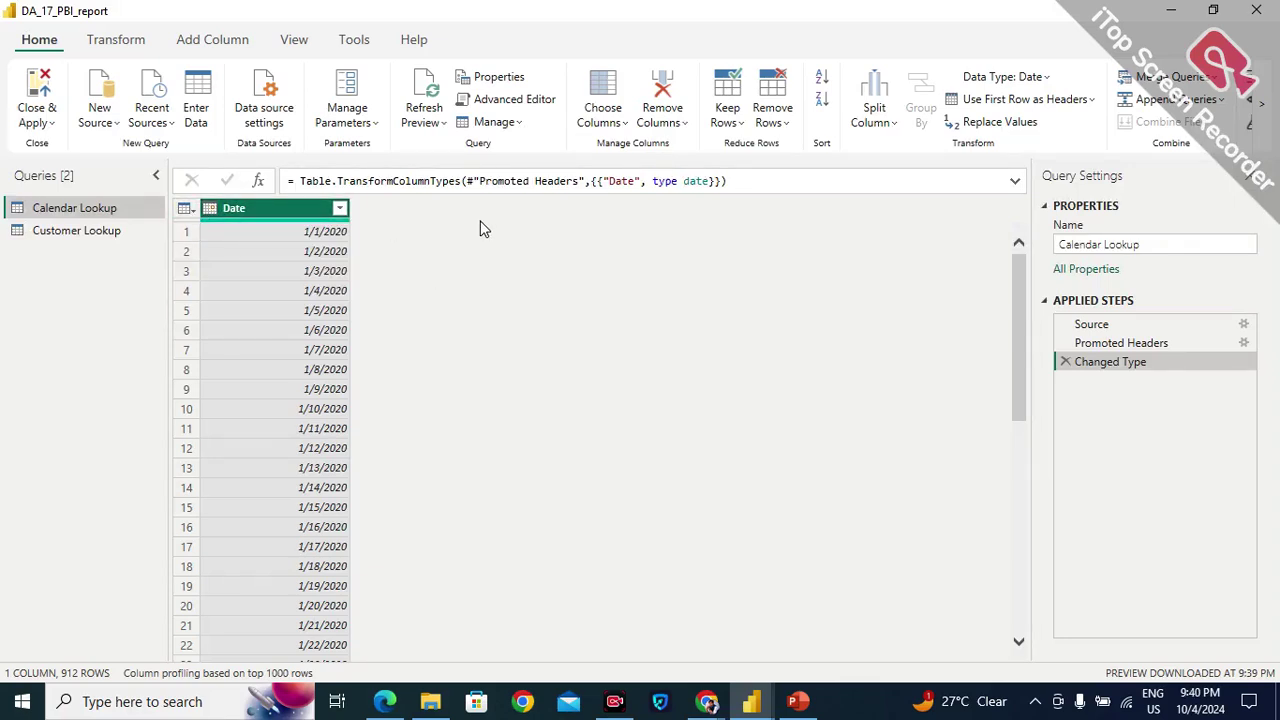
Use the headers as the first row in Calendar Lookup and check the data type options for the resulting column.
left_click(1093, 101)
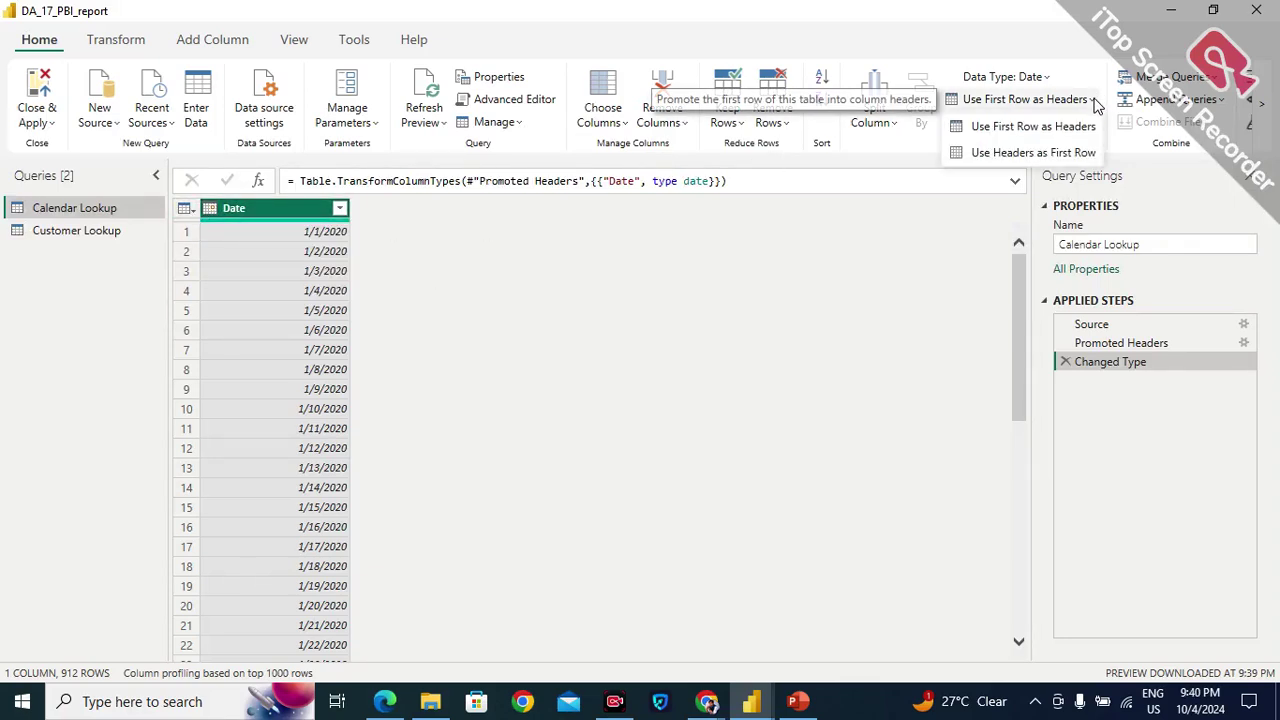
left_click(1066, 155)
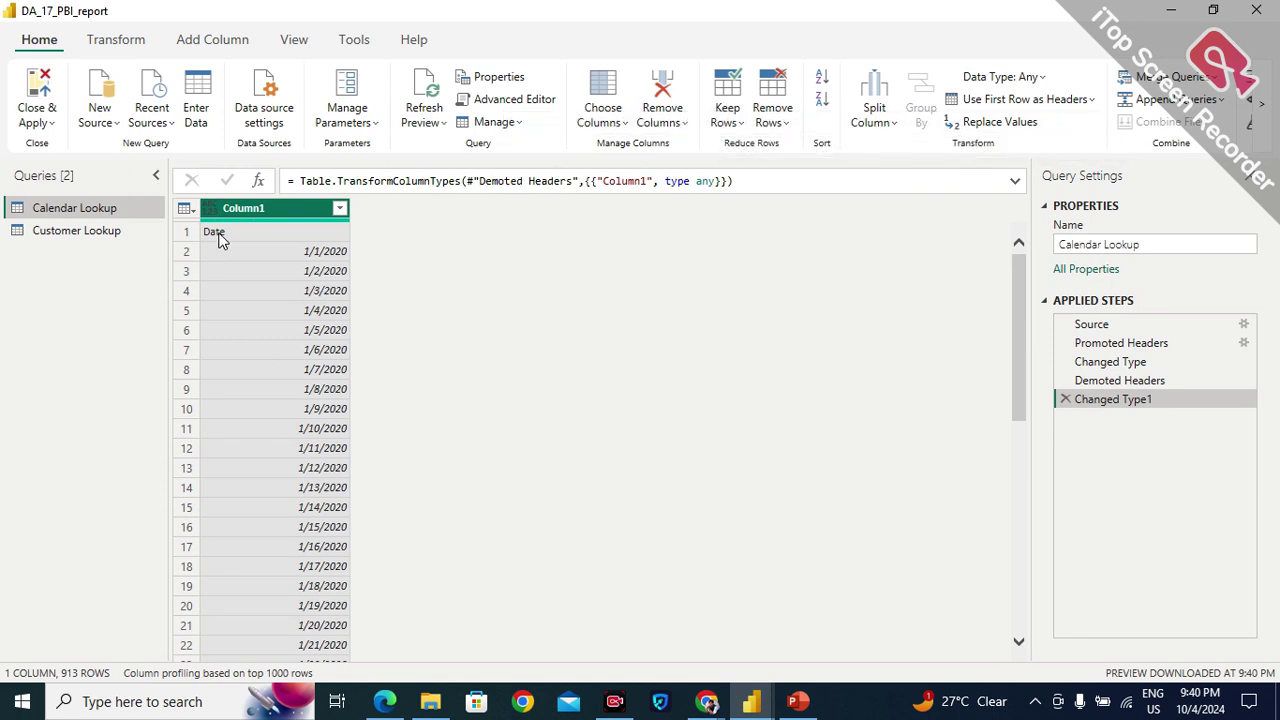
left_click(1045, 78)
left_click(1045, 78)
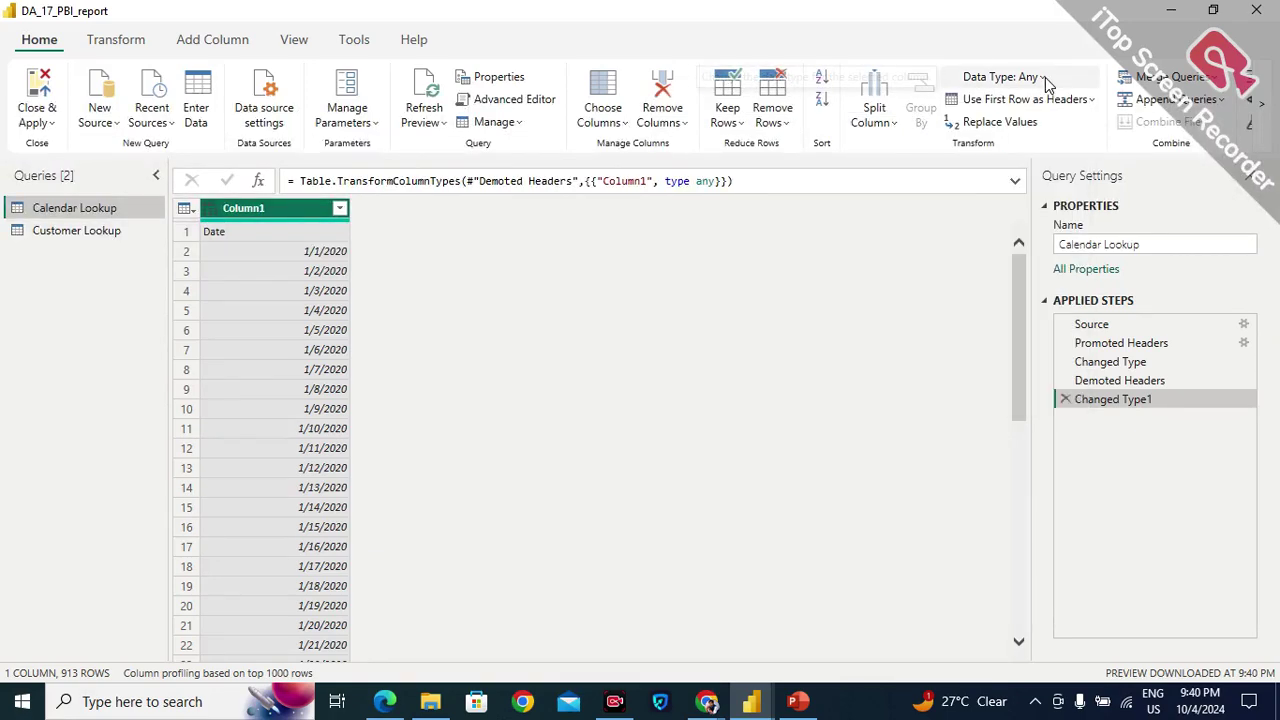
left_click(1045, 78)
left_click(1045, 78)
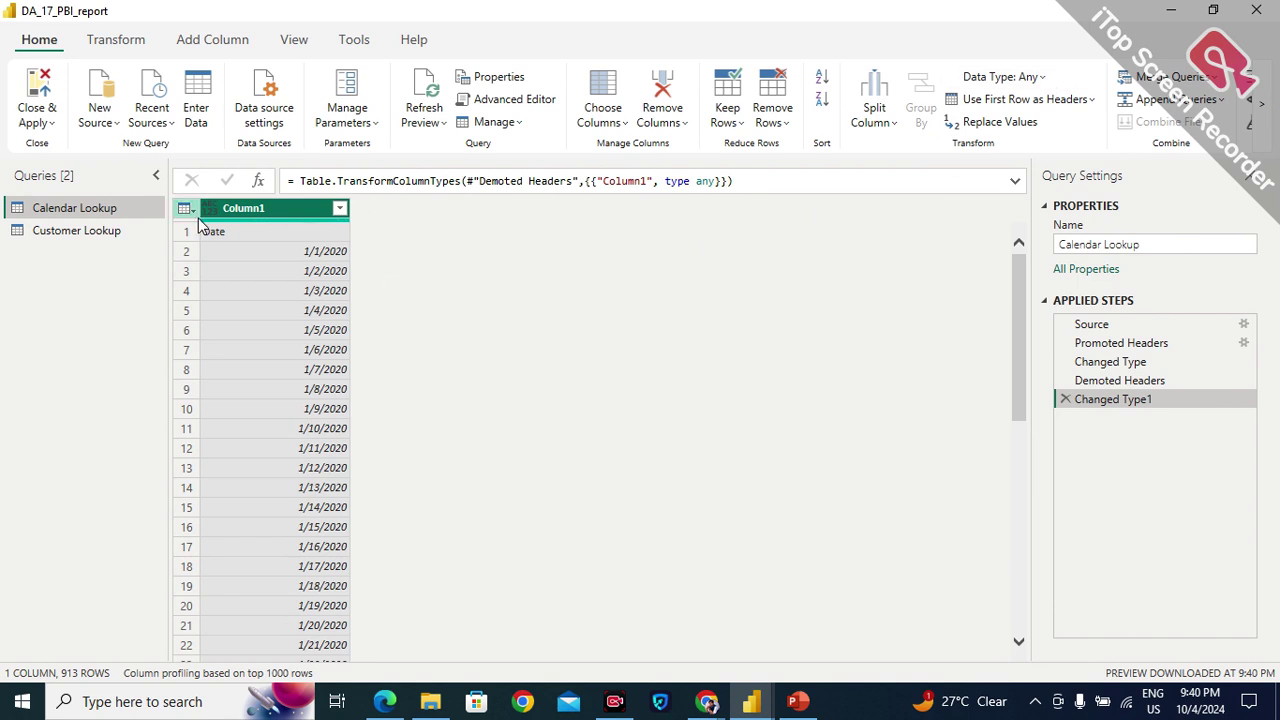
left_click_drag(205, 216, 207, 220)
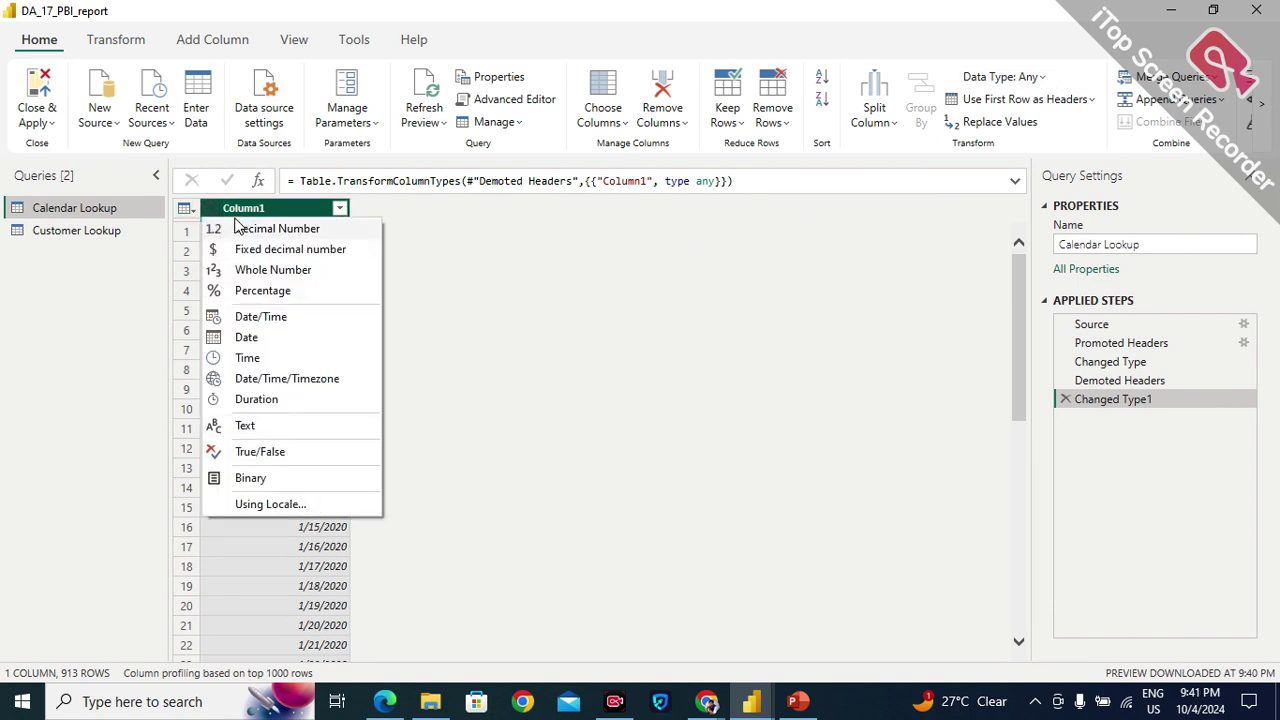
left_click(492, 282)
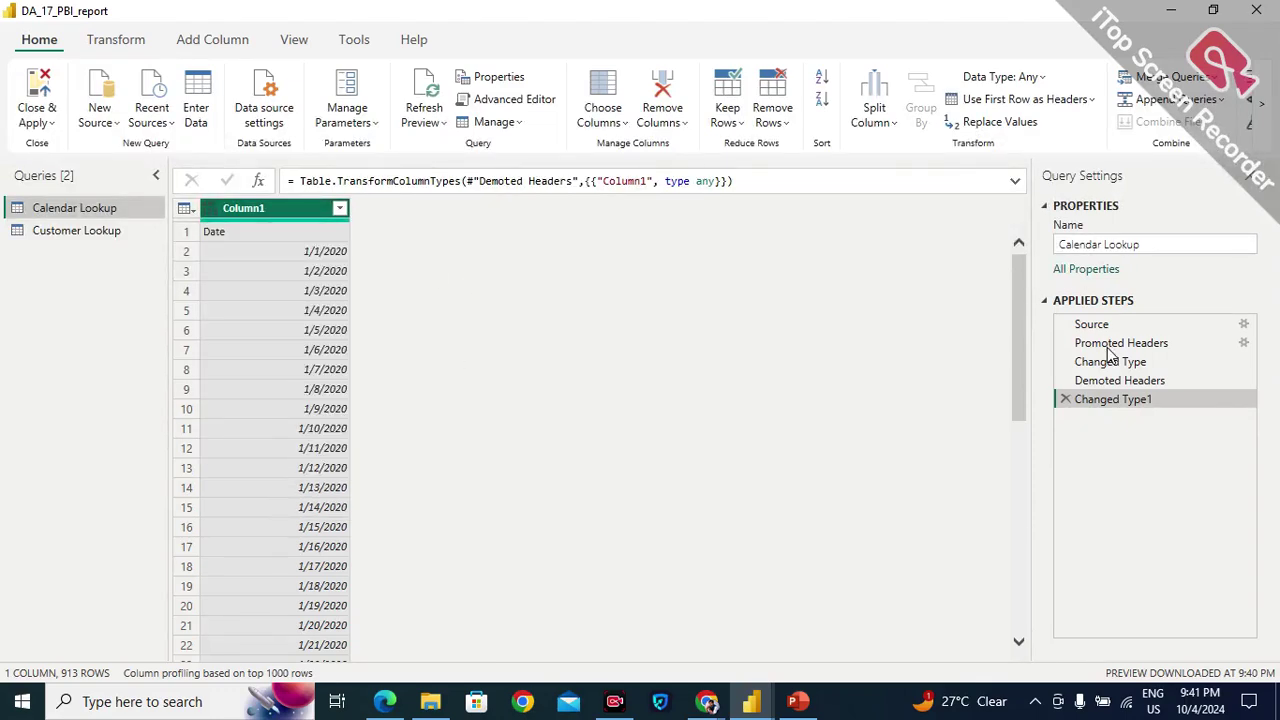
Promote the first row of the Calendar Lookup table back to column headers.
left_click(1091, 101)
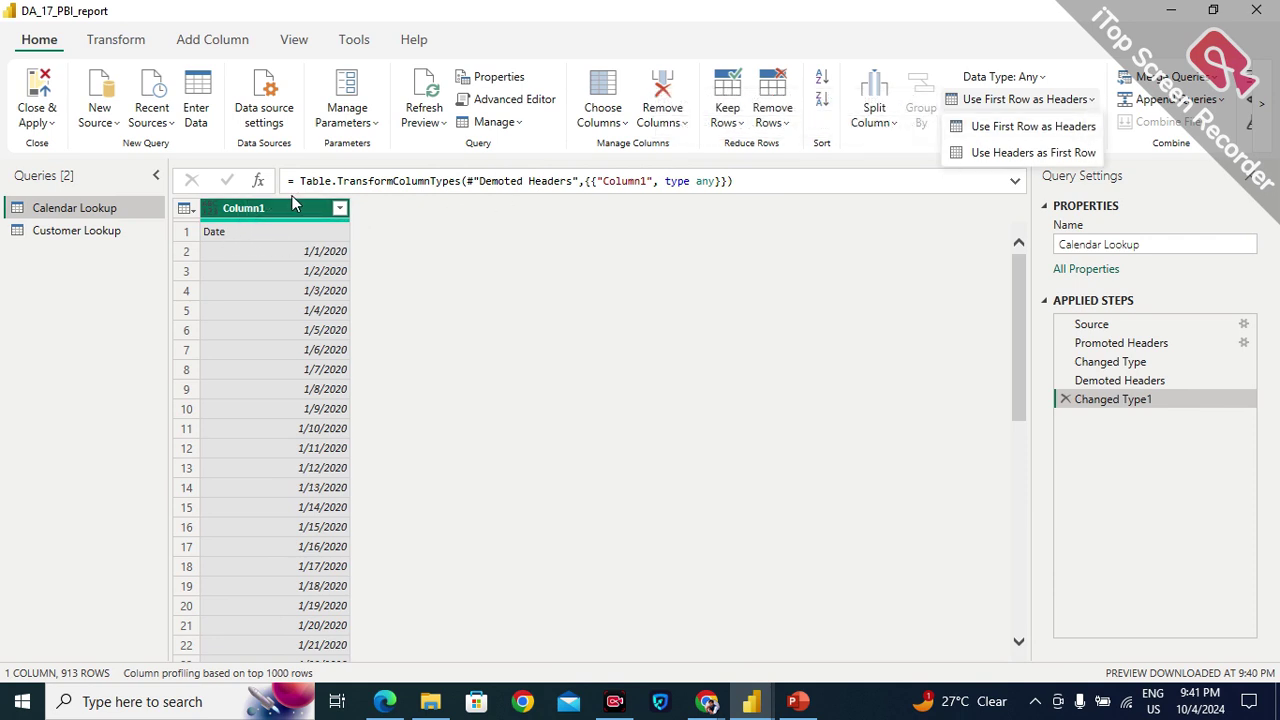
left_click(1015, 128)
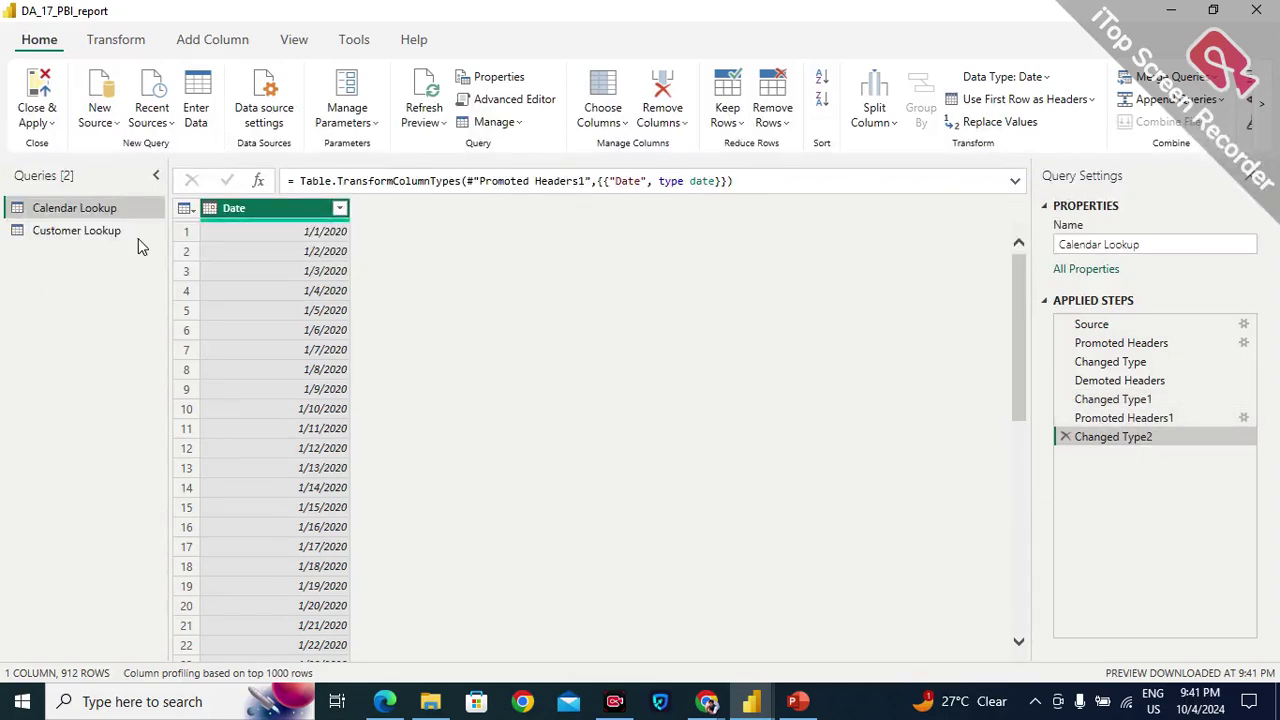
Delete the last four applied steps of Calendar Lookup, back to the original Changed Type step.
left_click(1066, 438)
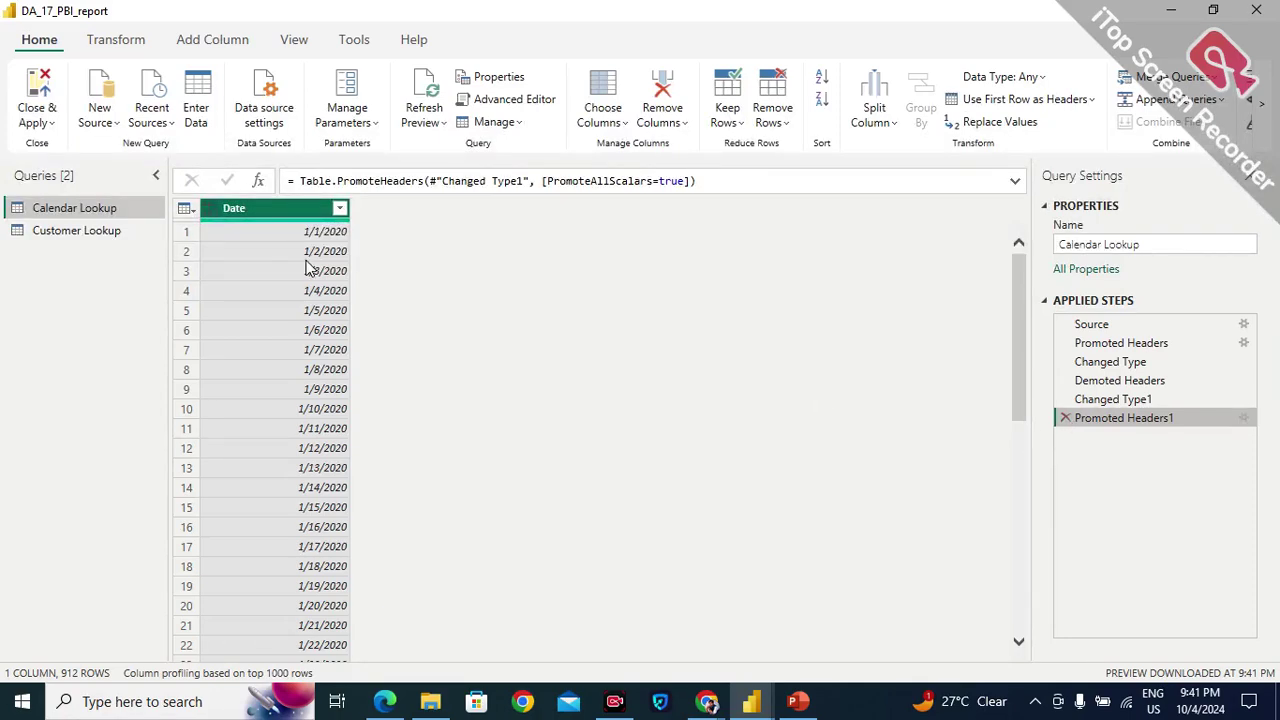
left_click(1065, 418)
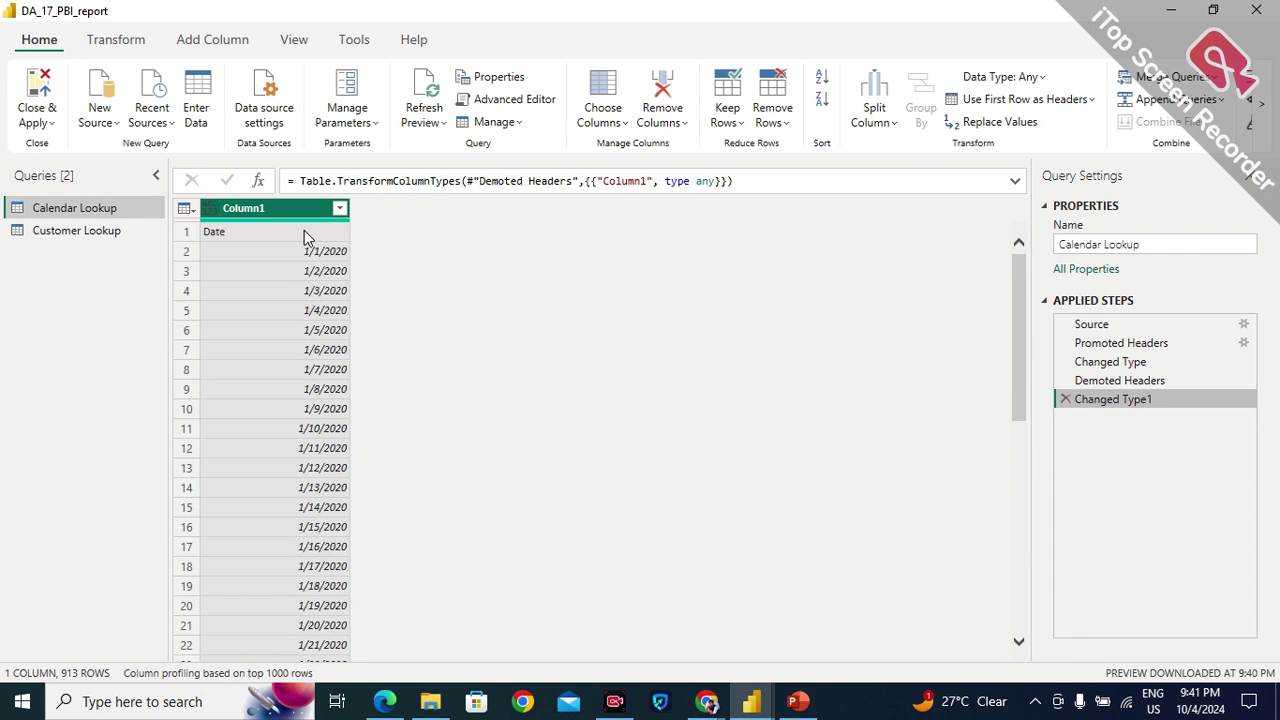
left_click(1066, 399)
left_click(1066, 383)
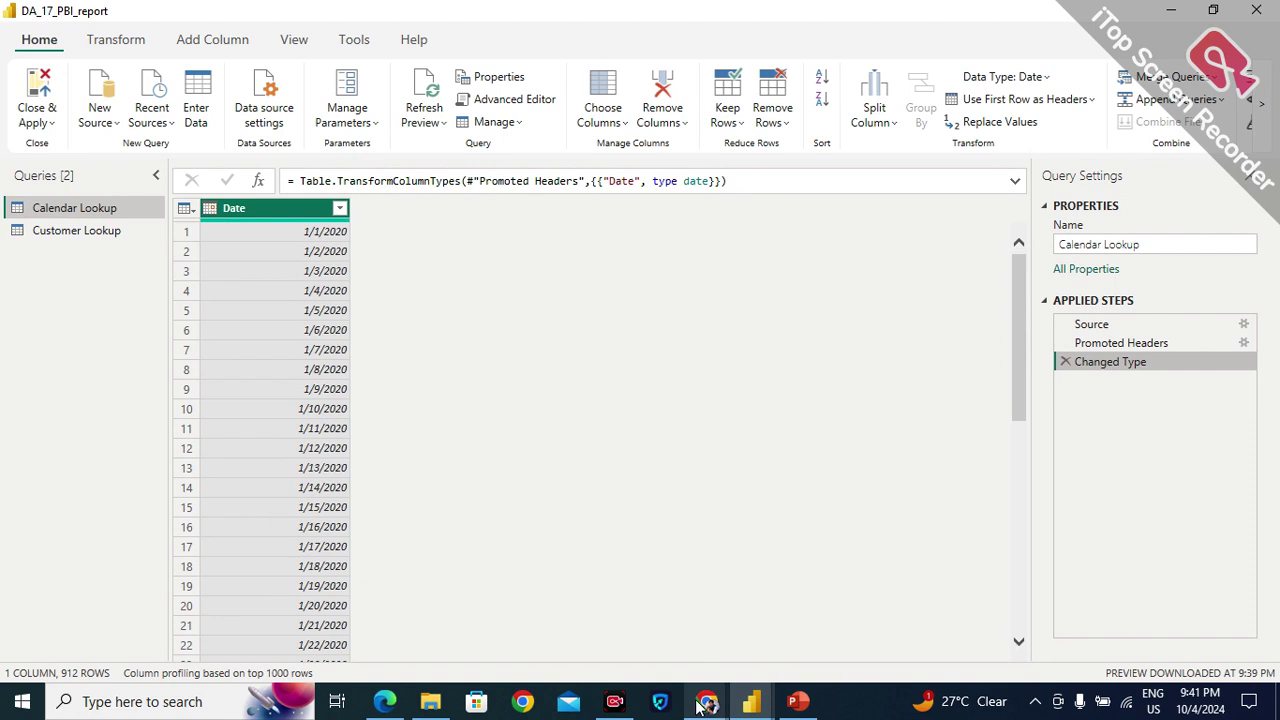
Check participants' reactions in the Google Meet call and return to the Power Query Editor.
mouse_move(700, 706)
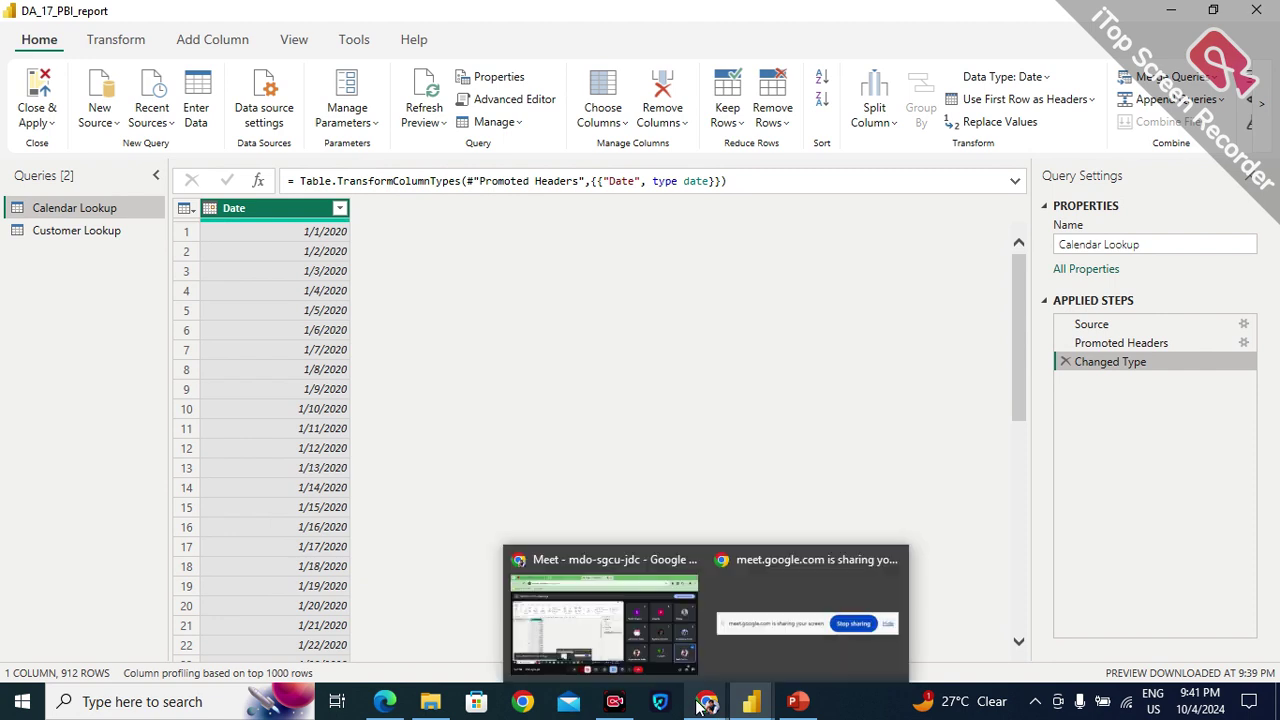
left_click(675, 645)
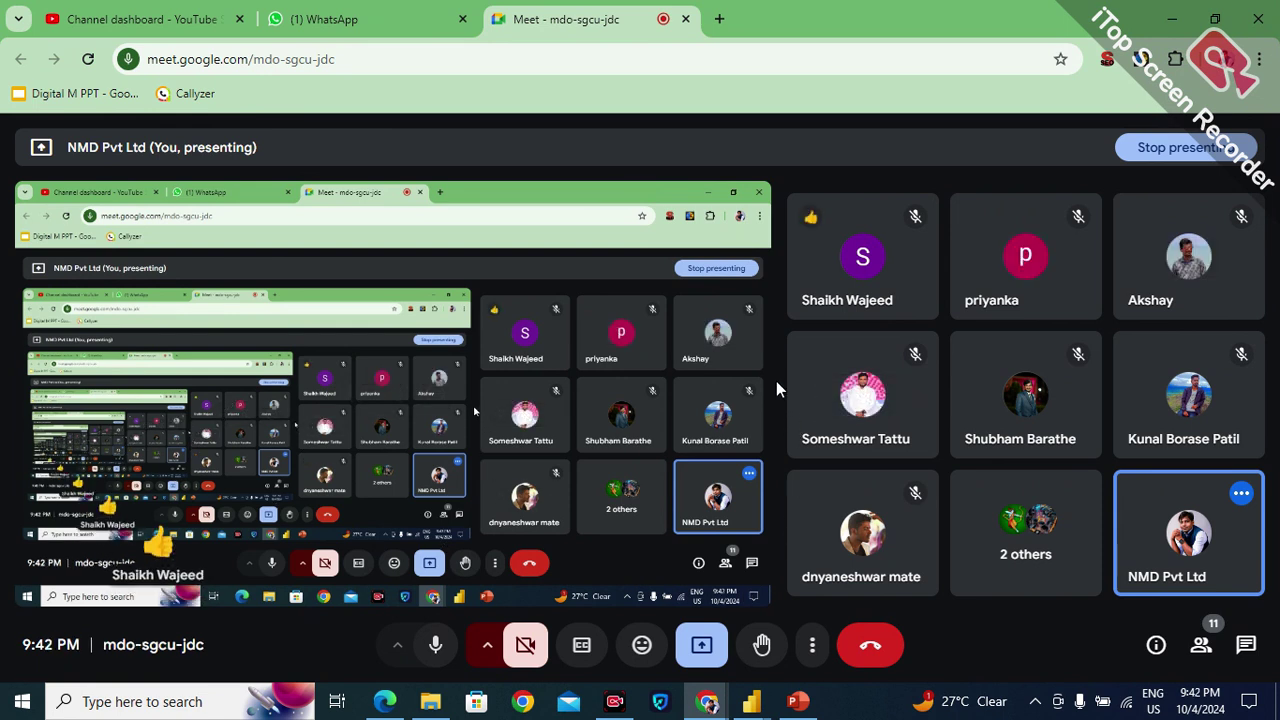
mouse_move(751, 701)
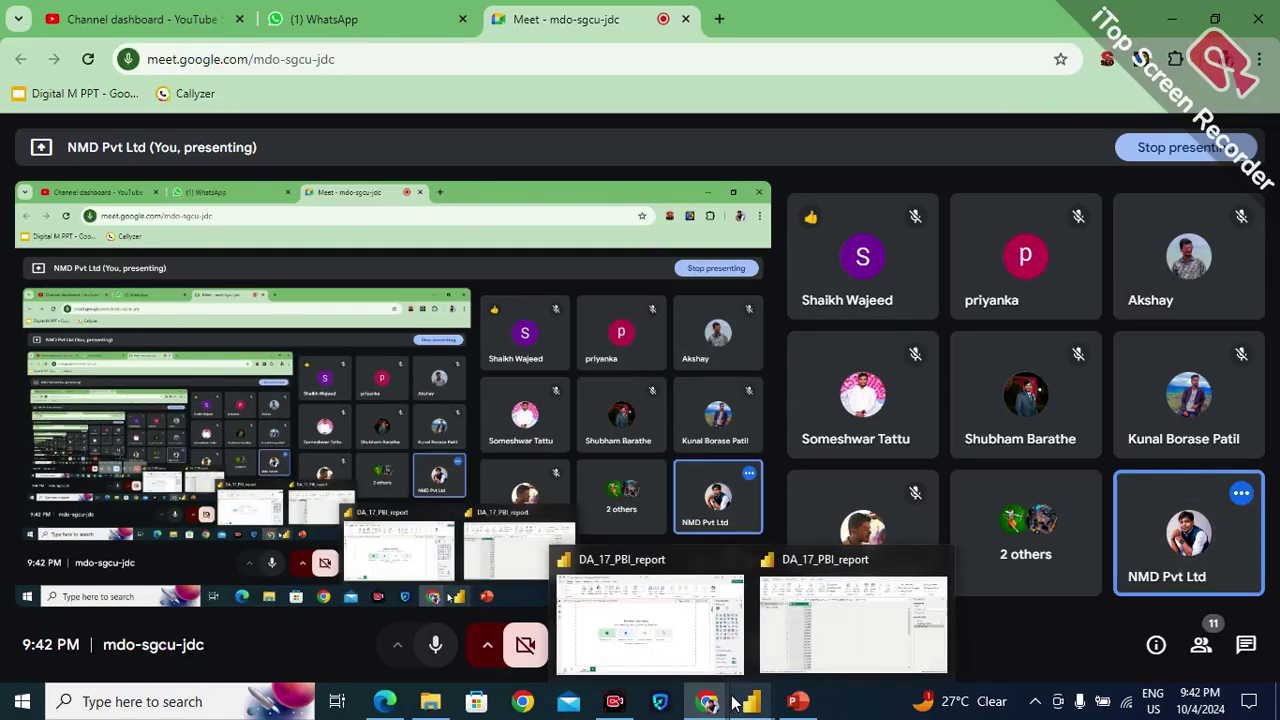
left_click(815, 620)
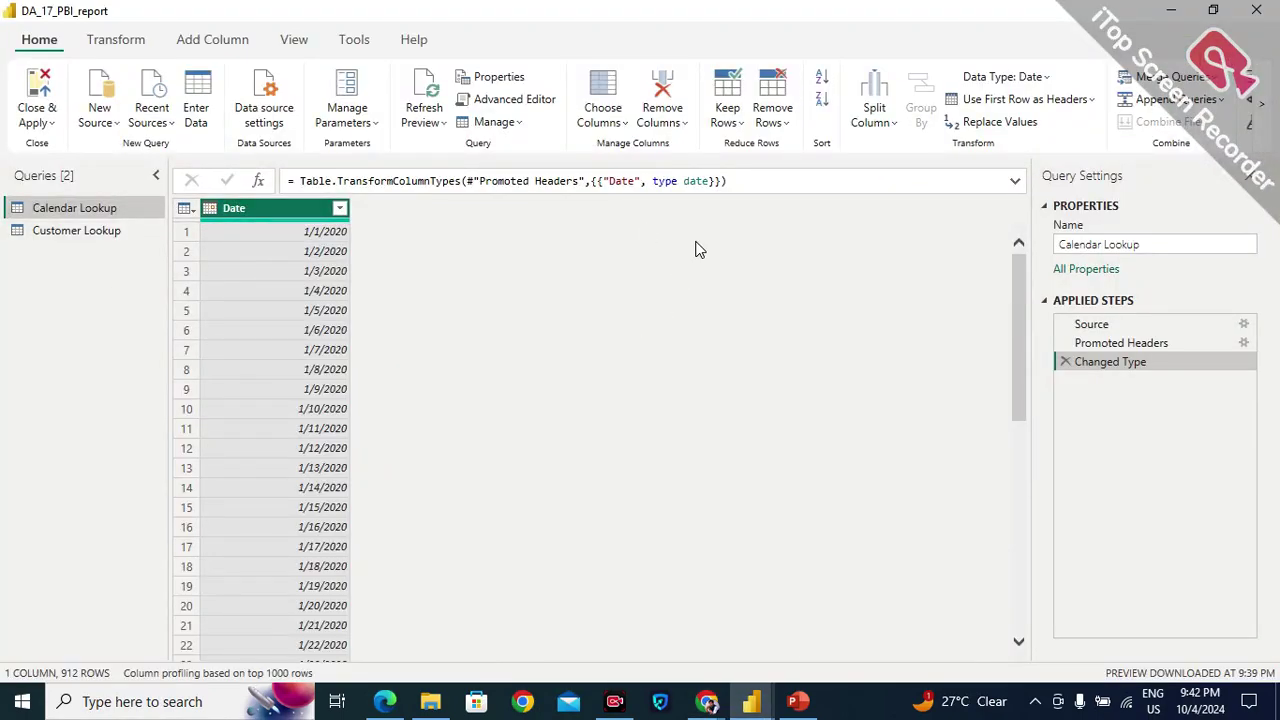
Compare the Transform and Add Column commands and check the data types available for the Date column.
left_click(110, 42)
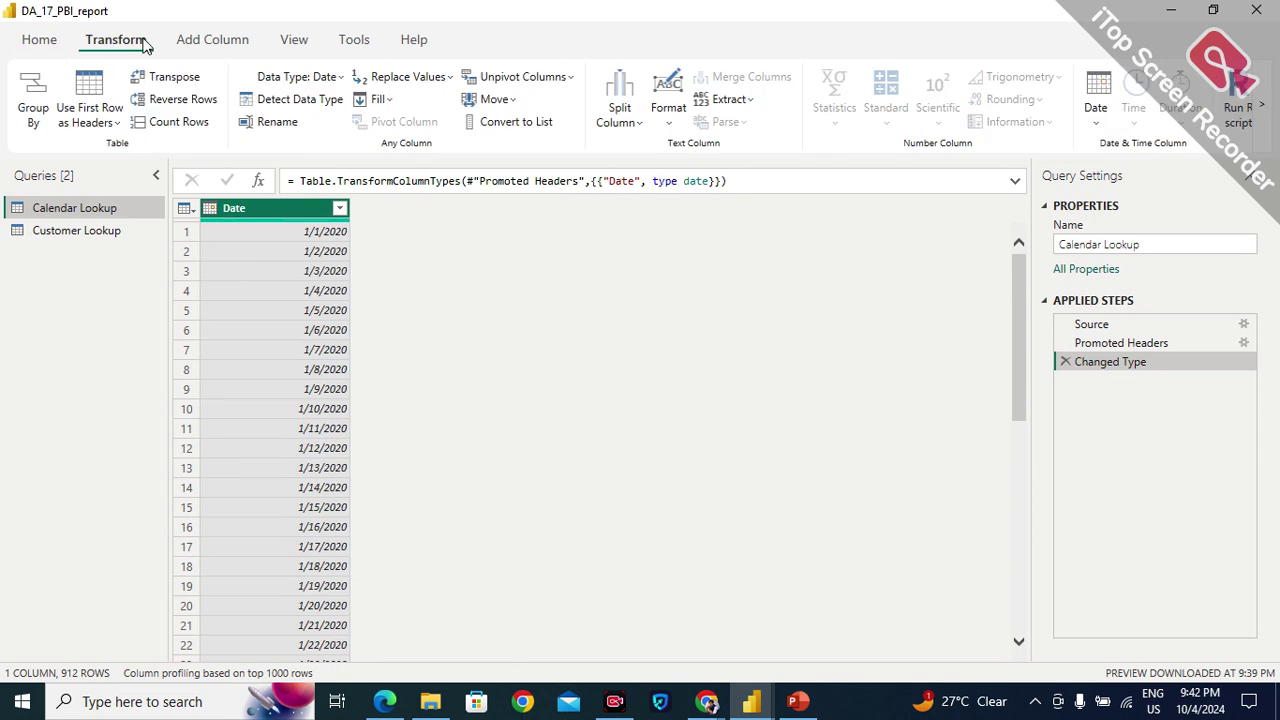
left_click(199, 40)
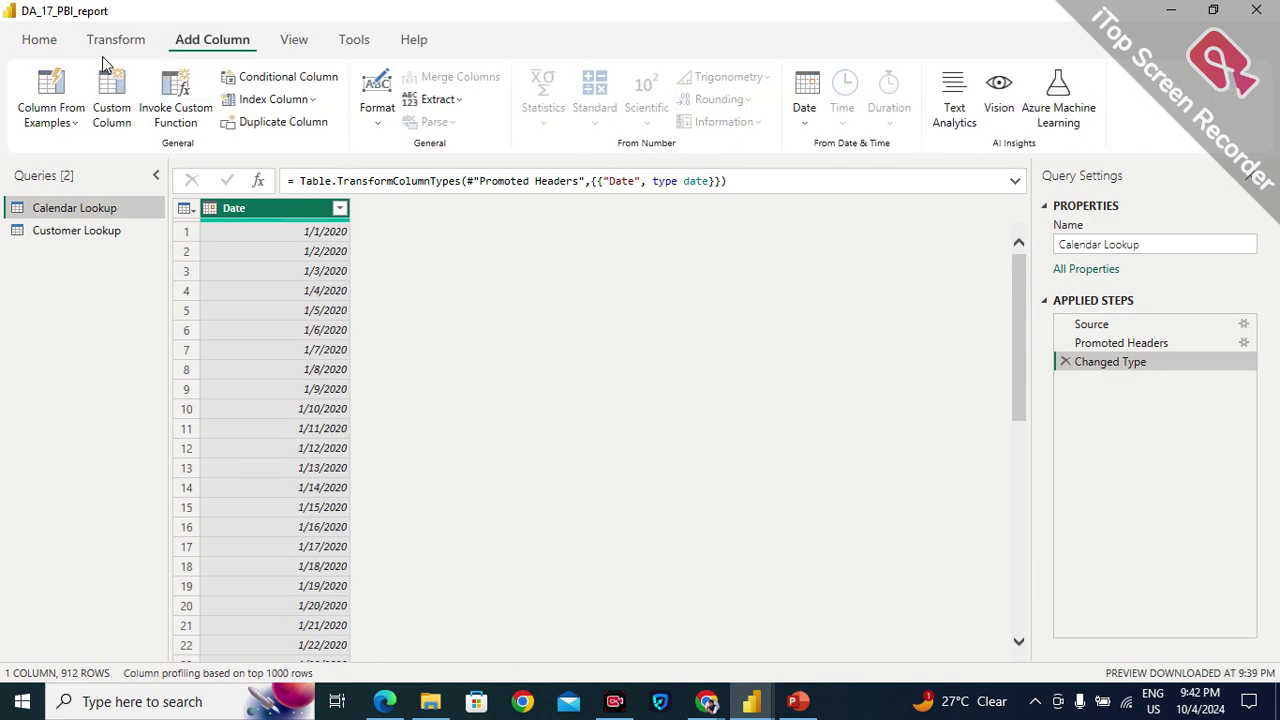
left_click(214, 210)
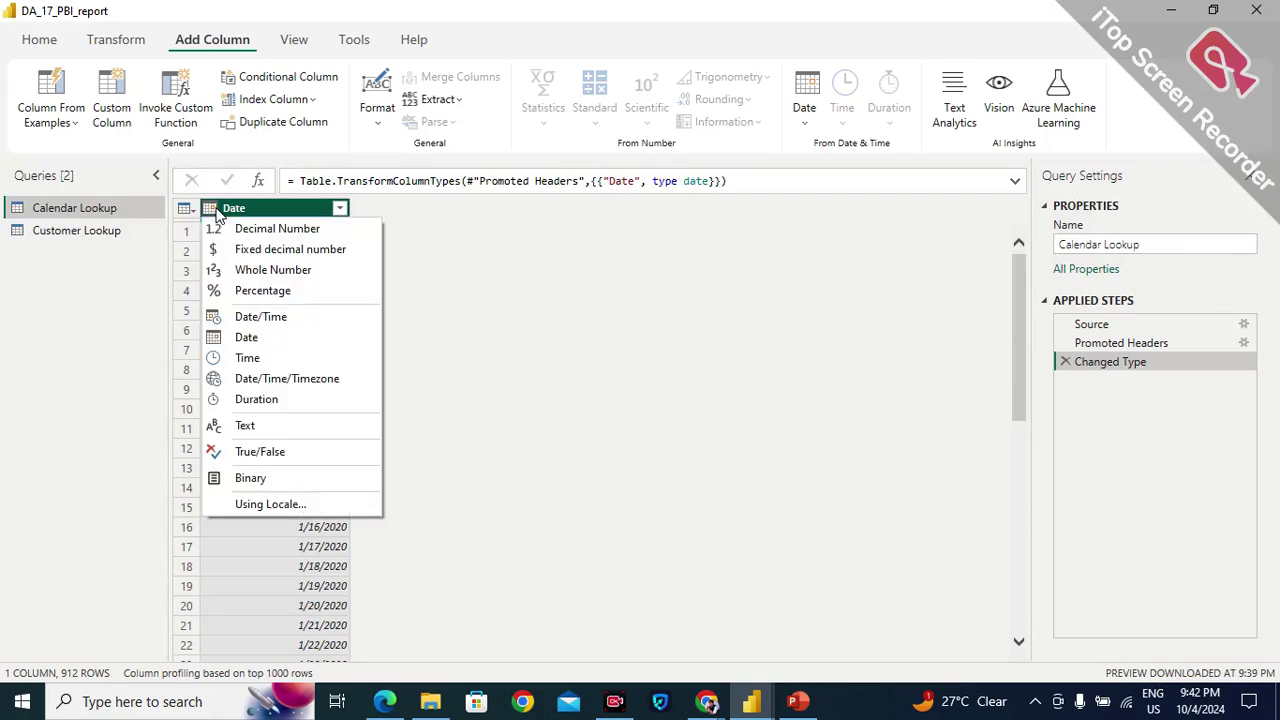
left_click(505, 240)
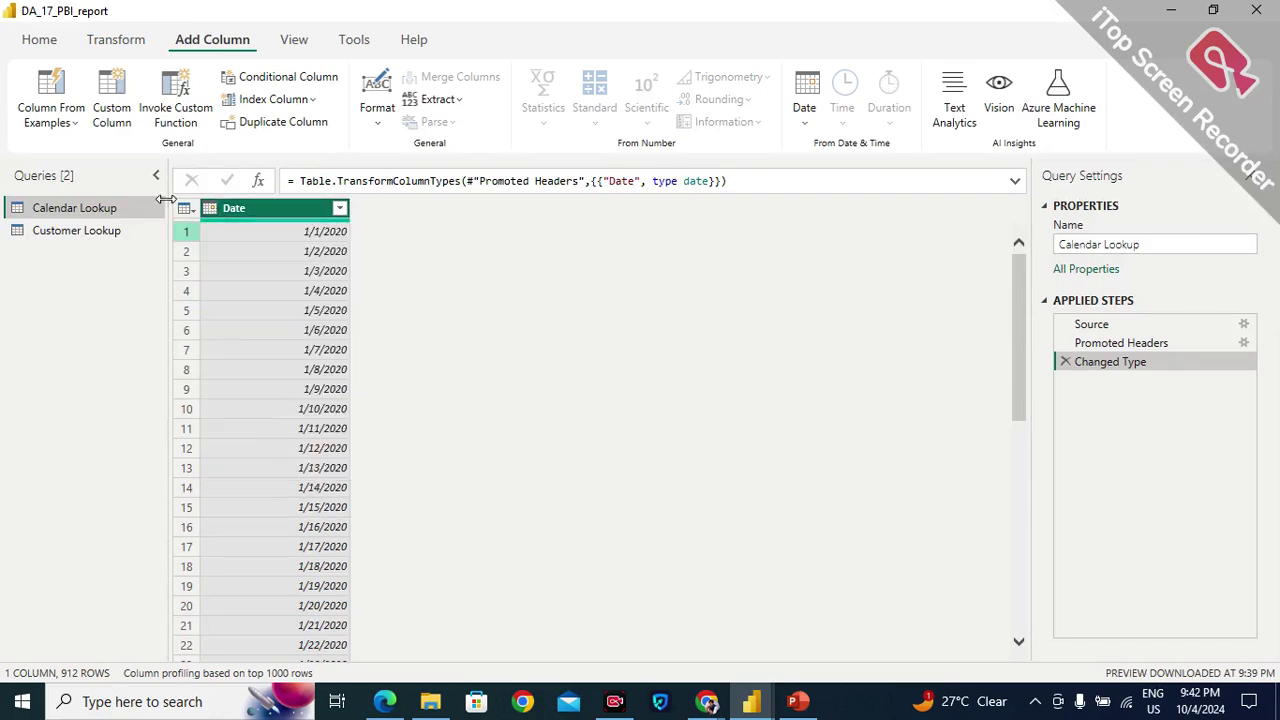
Examine the Transform commands for the Date column, including the Extract options.
left_click(116, 40)
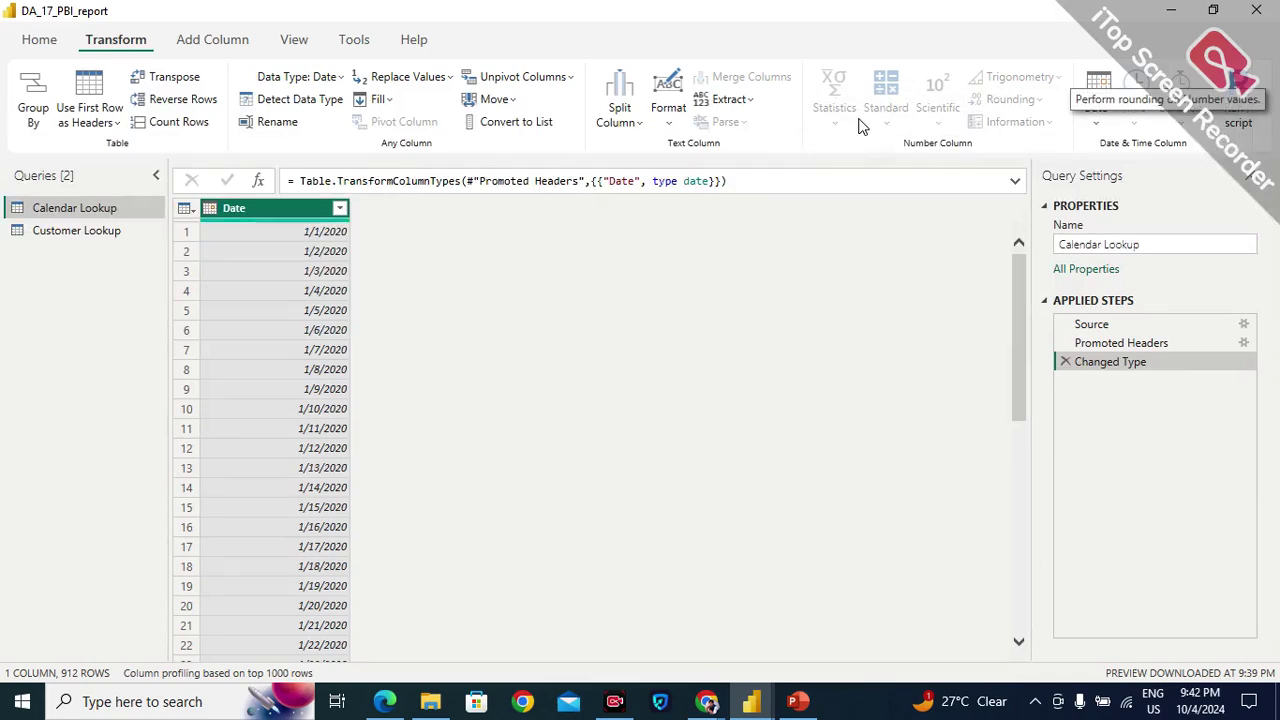
left_click(748, 103)
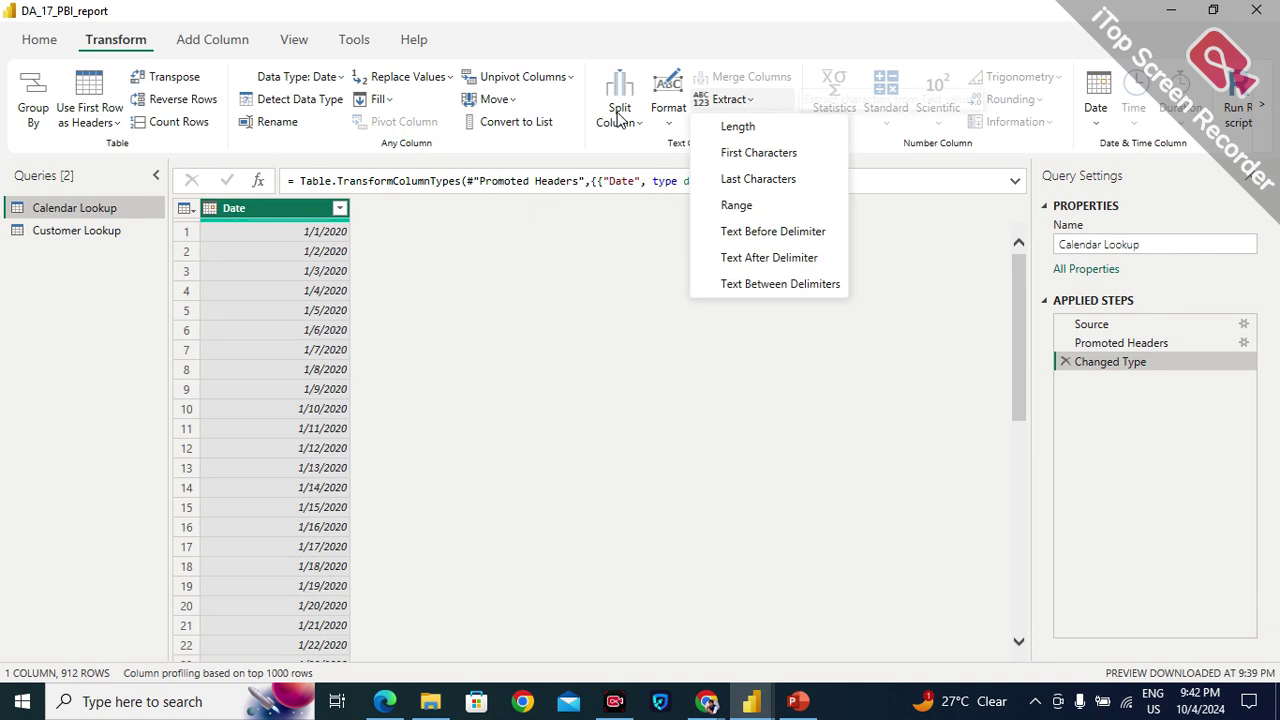
left_click(607, 275)
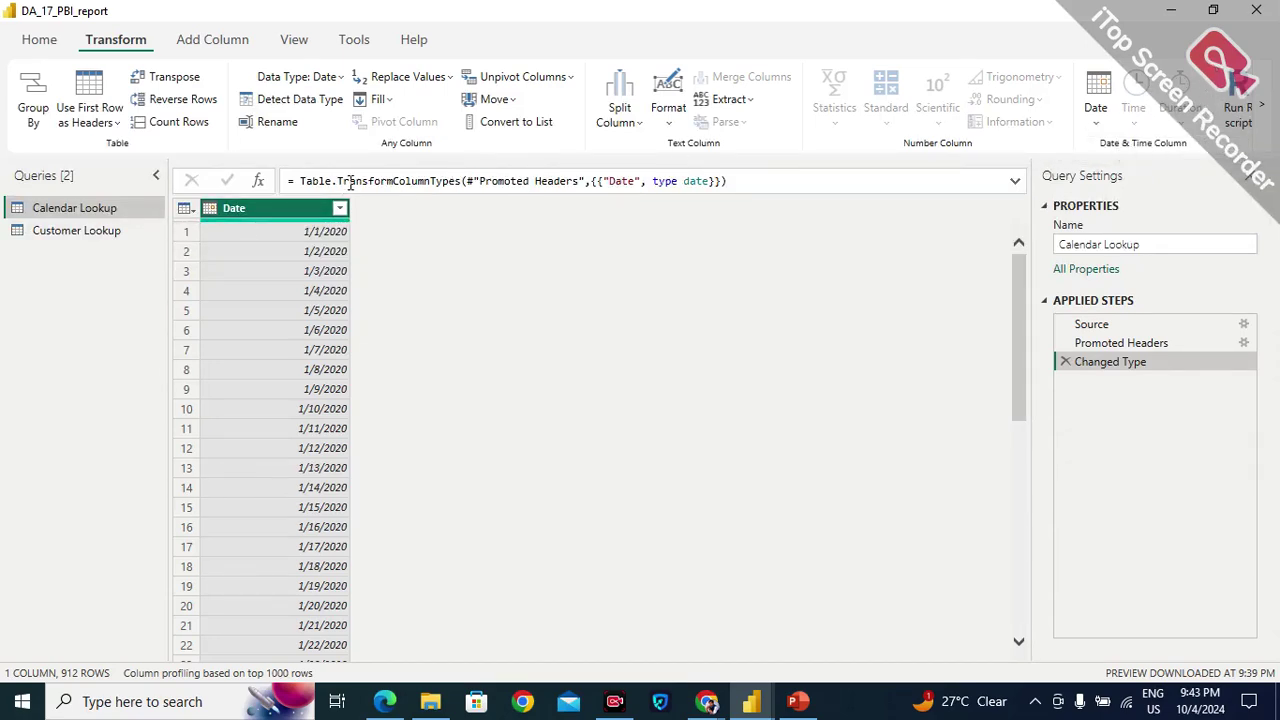
Transform the Date column's values into their Month number, and remove that applied step.
left_click(1097, 130)
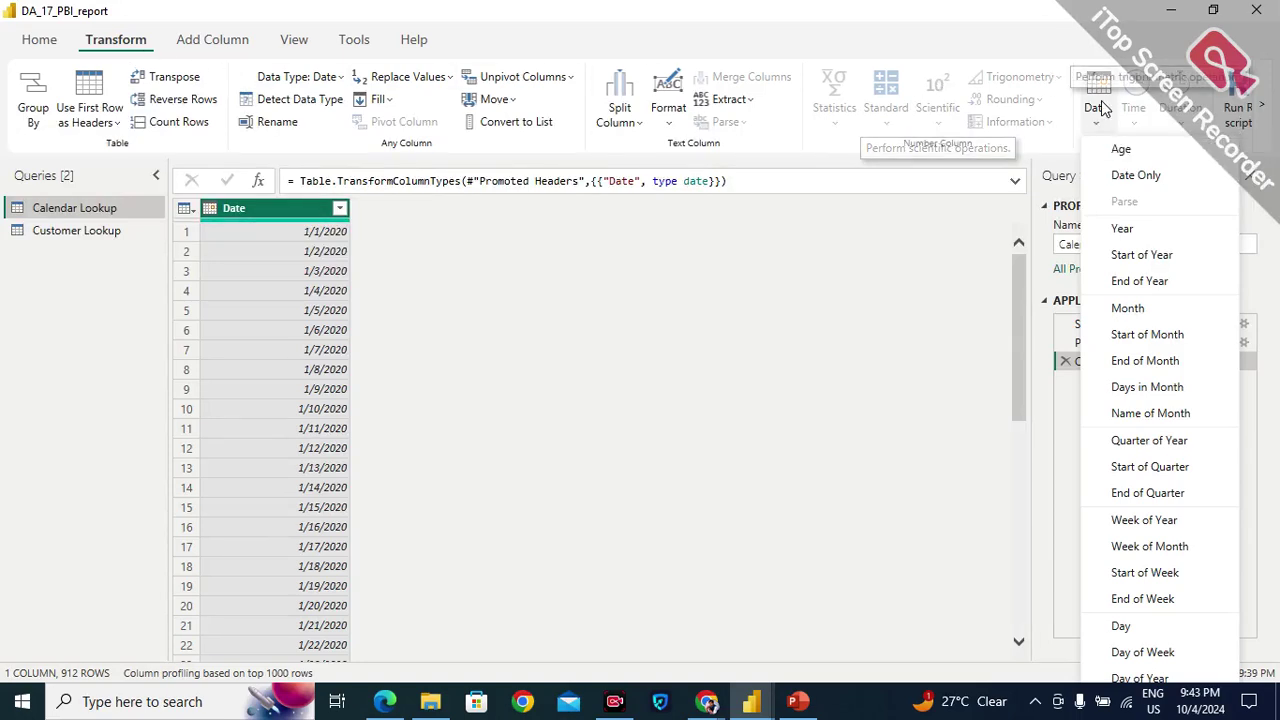
left_click(1128, 308)
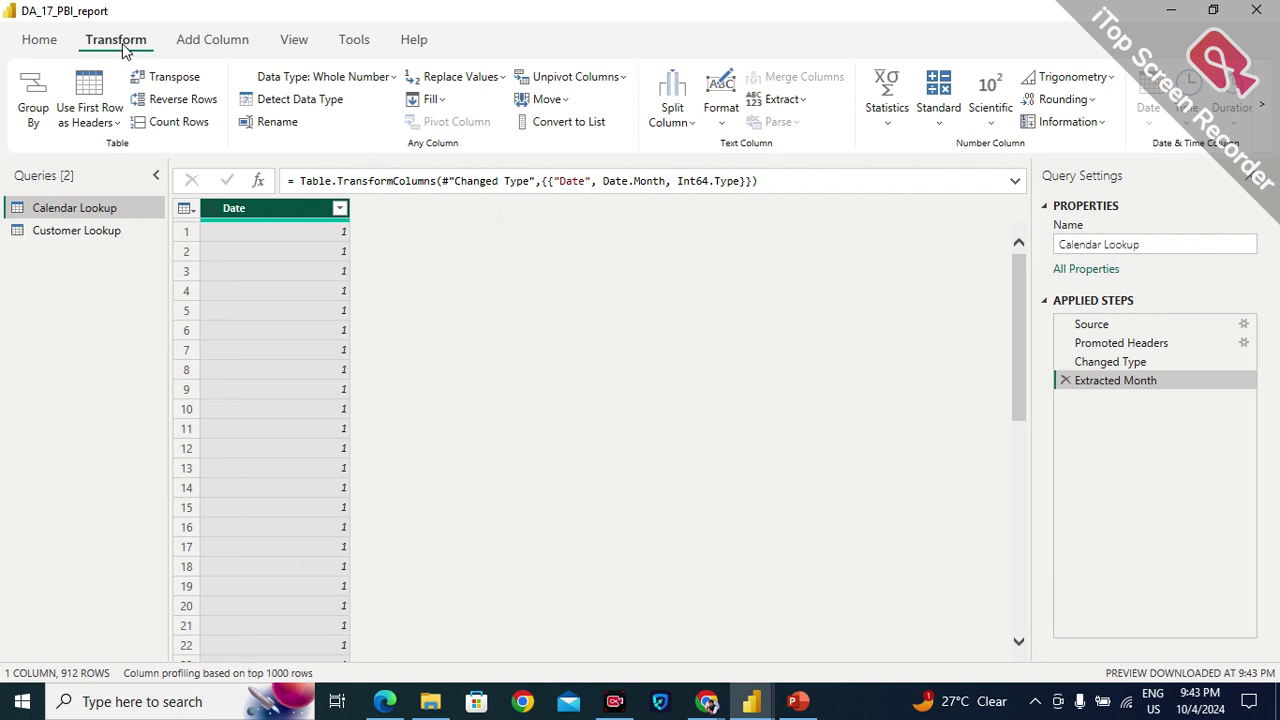
left_click(1065, 381)
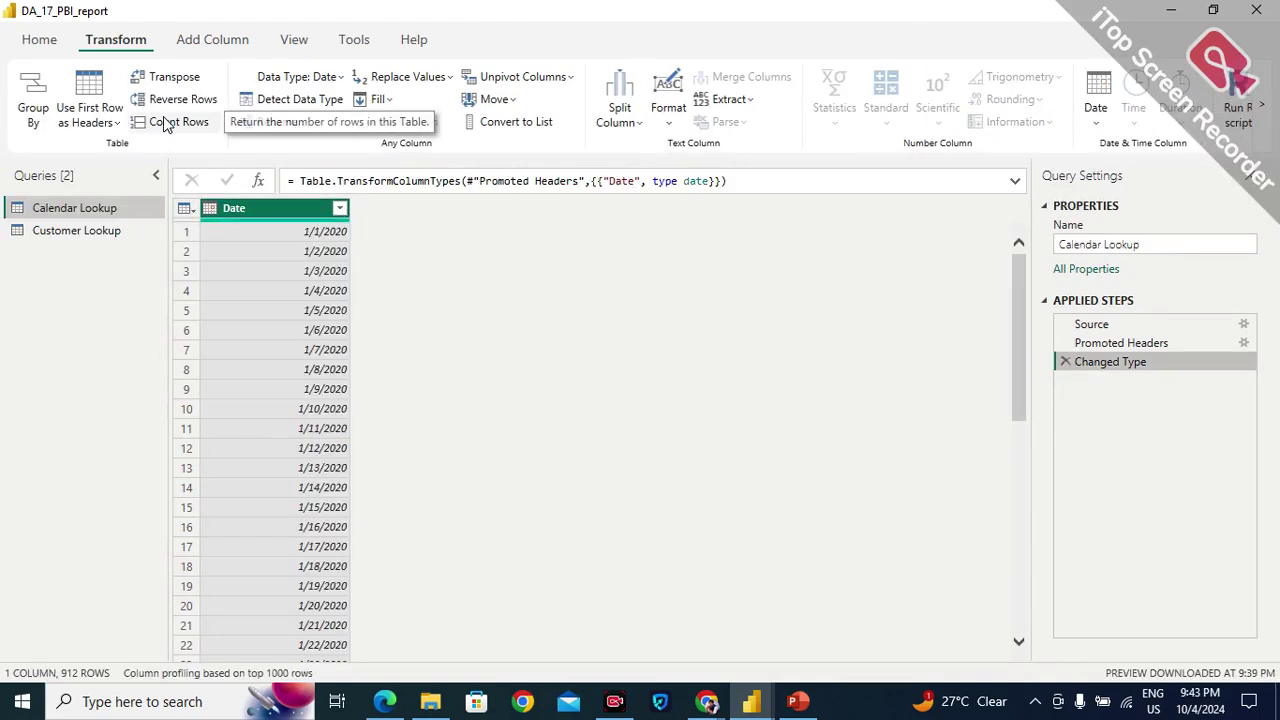
Add a new column containing the Month number from the Date column in the Calendar Lookup query.
left_click(205, 40)
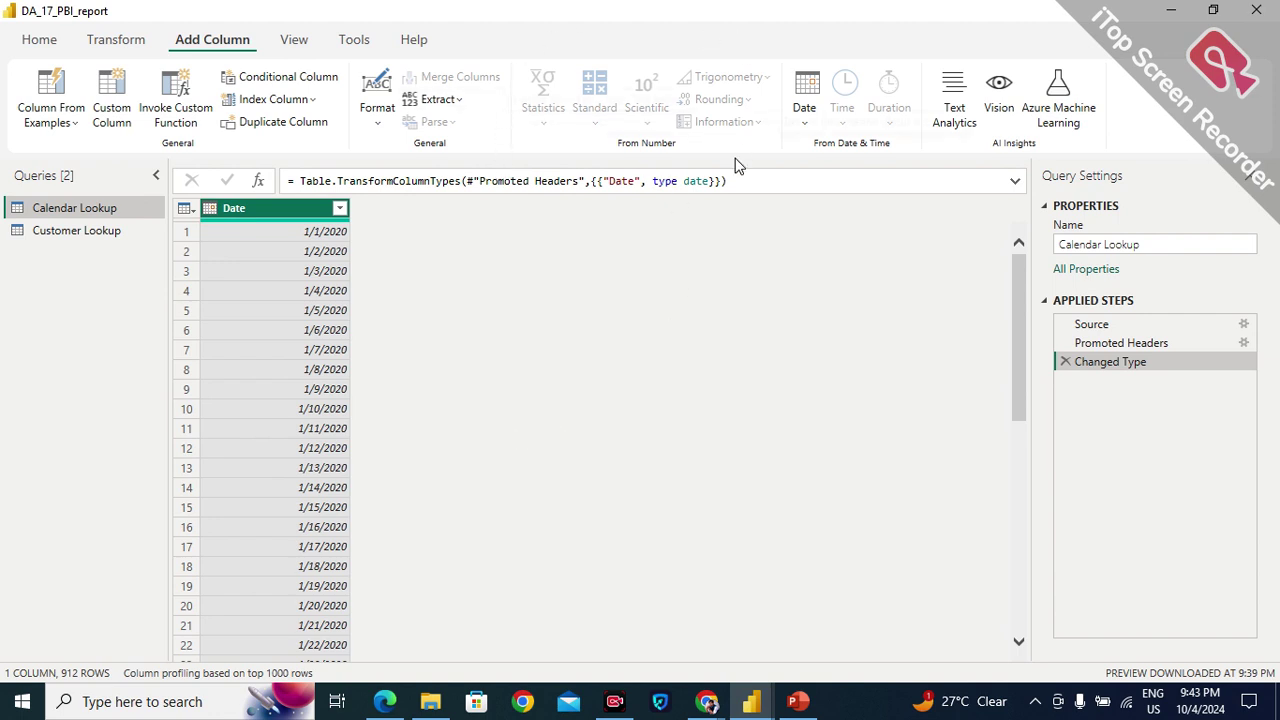
left_click(809, 118)
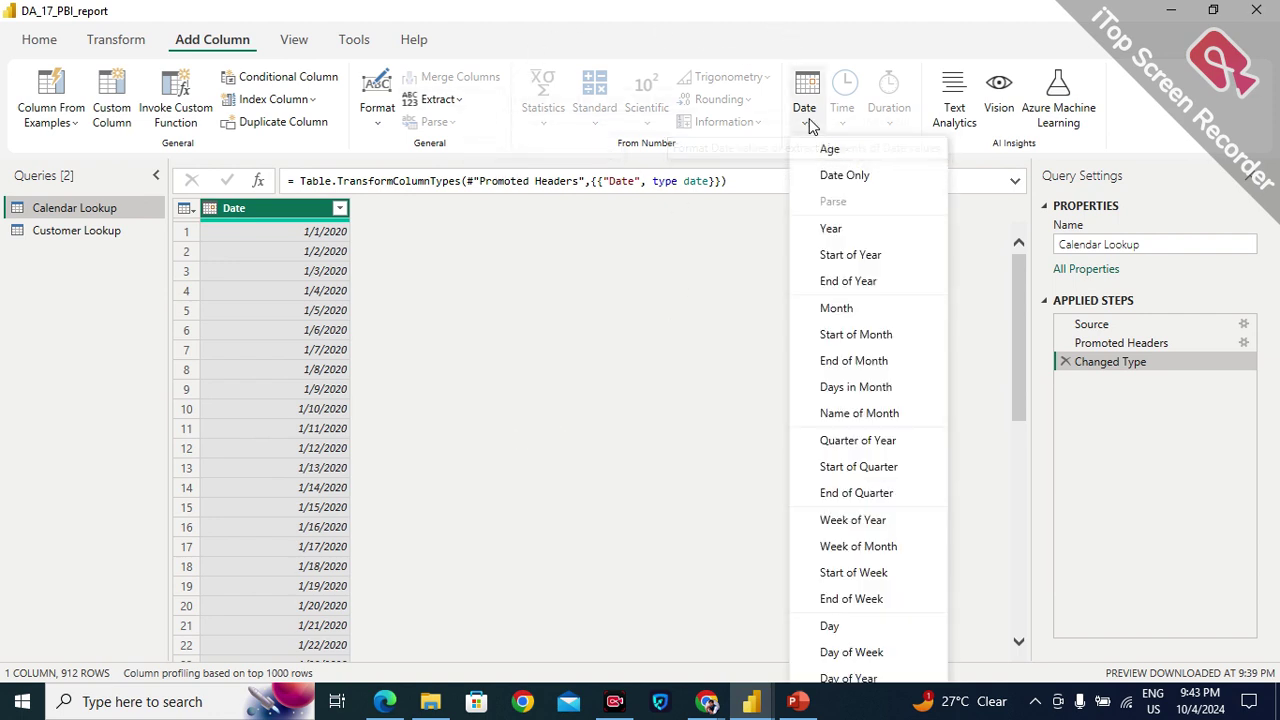
left_click(828, 312)
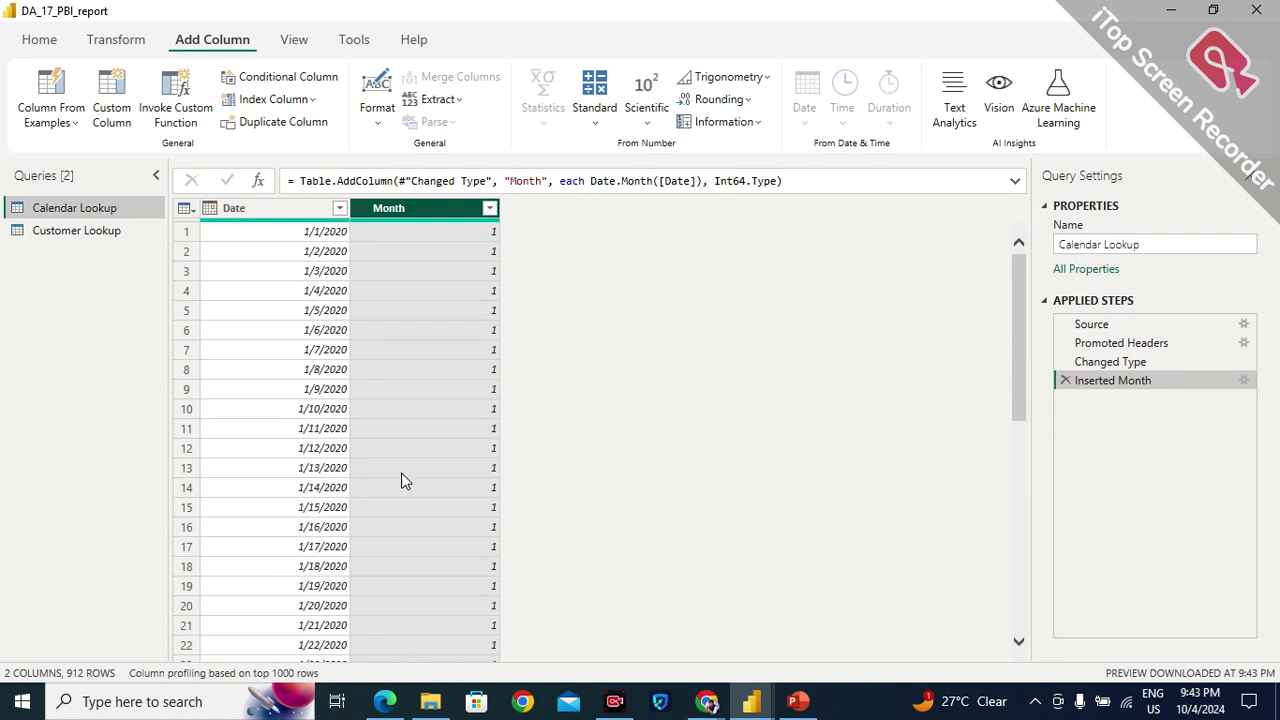
Compare the Transform and Add Column commands for the Month column and check its available data types.
left_click(102, 41)
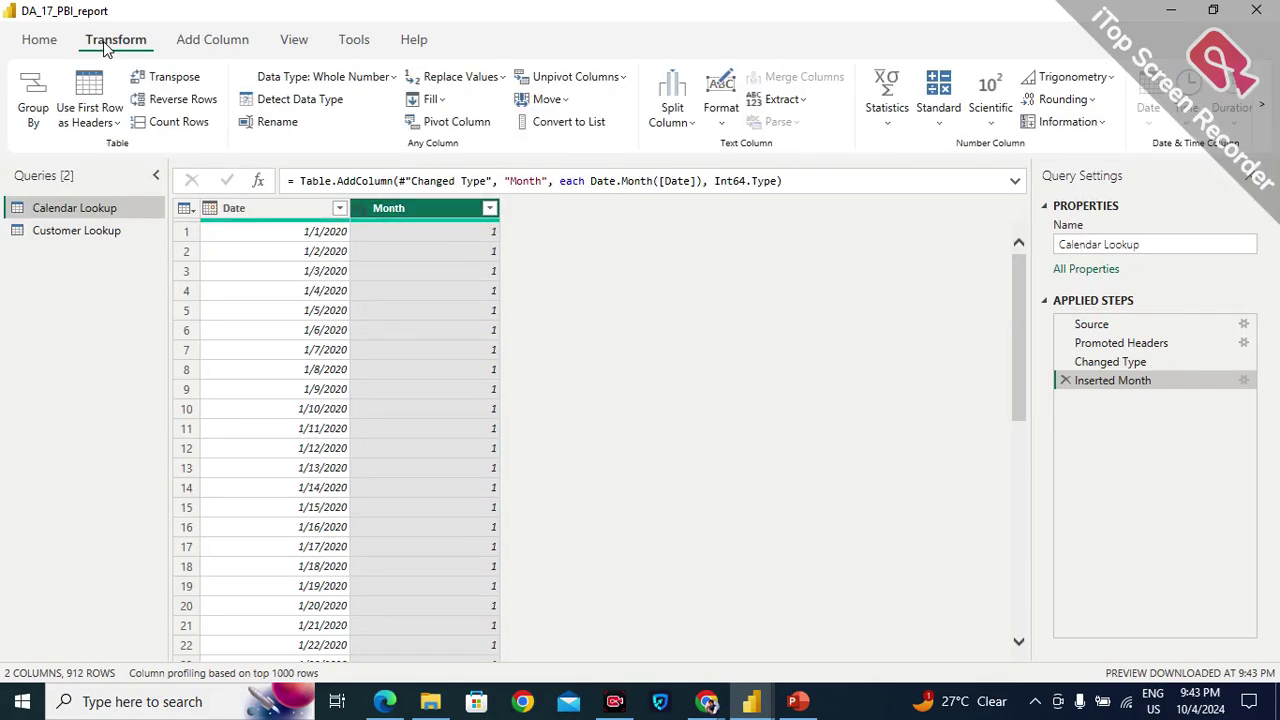
left_click(214, 44)
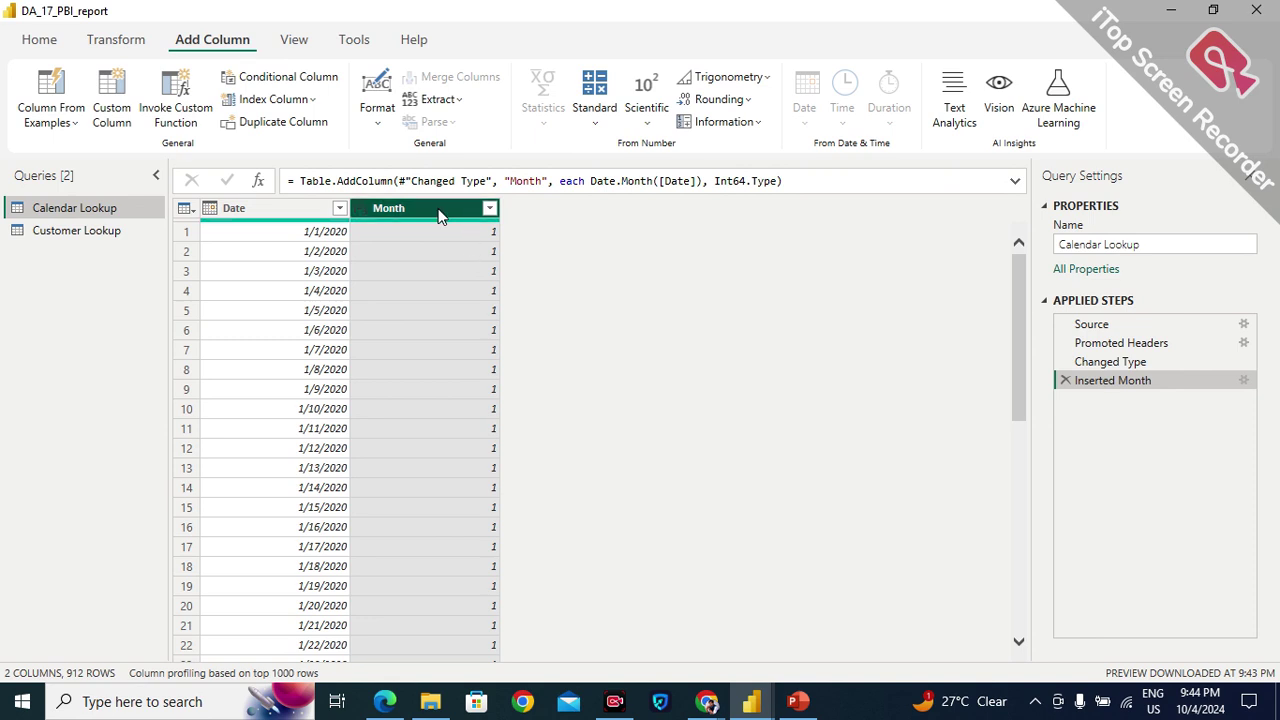
left_click(366, 208)
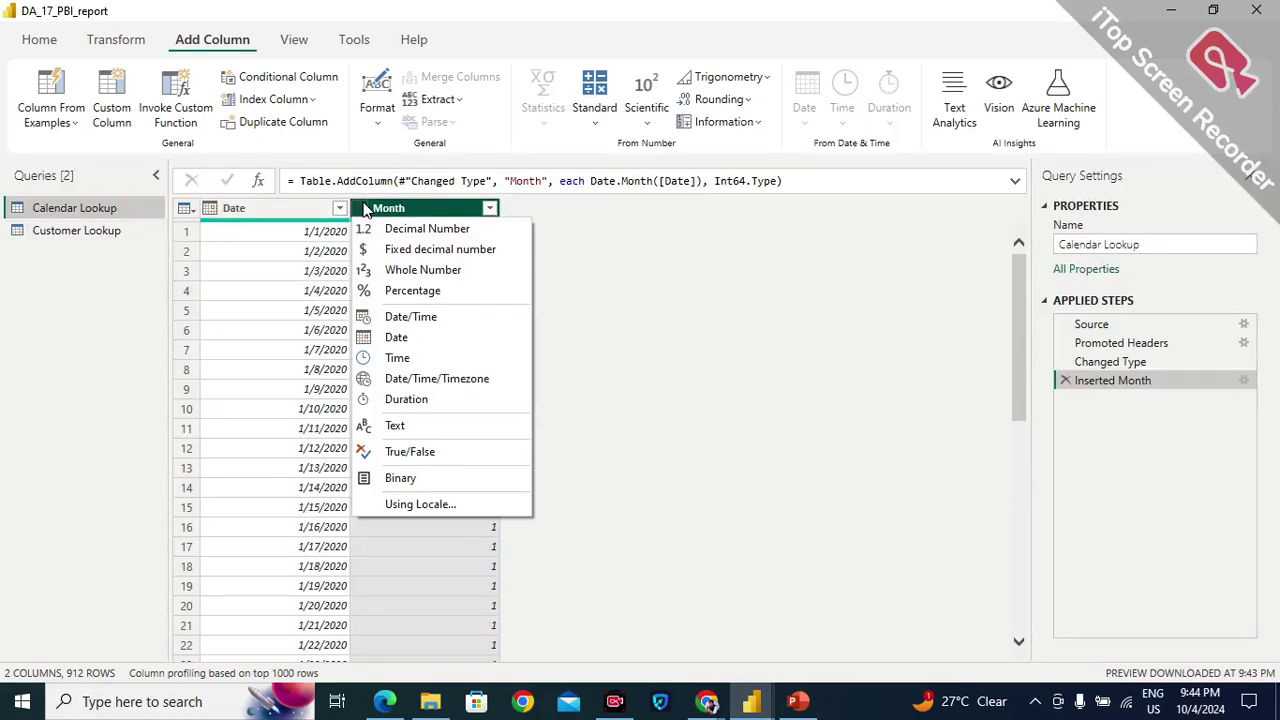
left_click(590, 245)
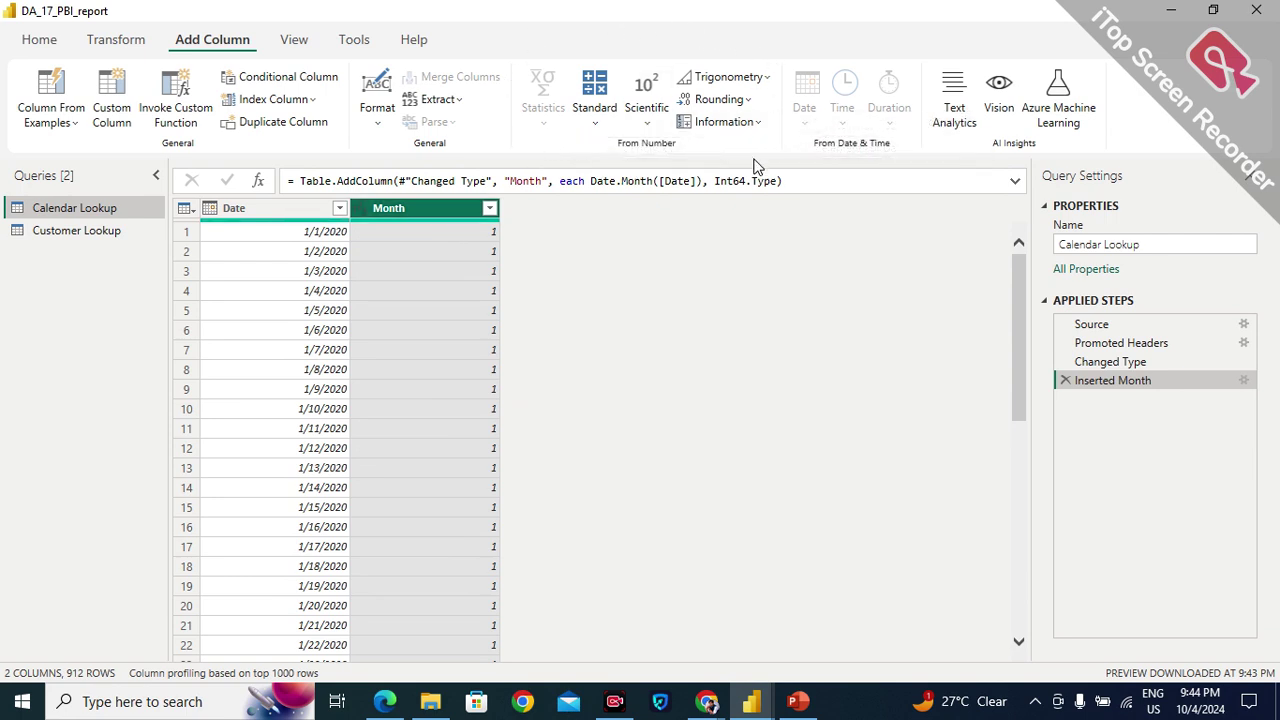
Examine the Standard, Scientific, Trigonometry, Rounding and Information operations for adding columns based on the Month column.
left_click(596, 126)
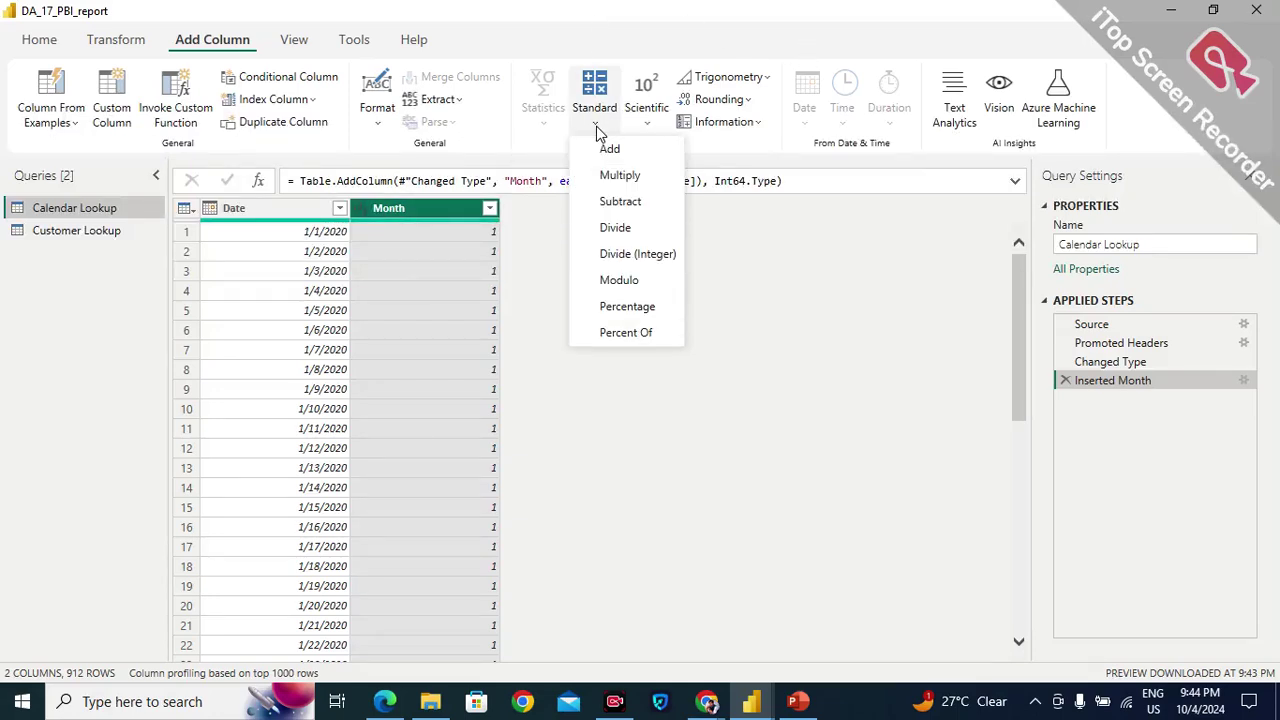
left_click(644, 126)
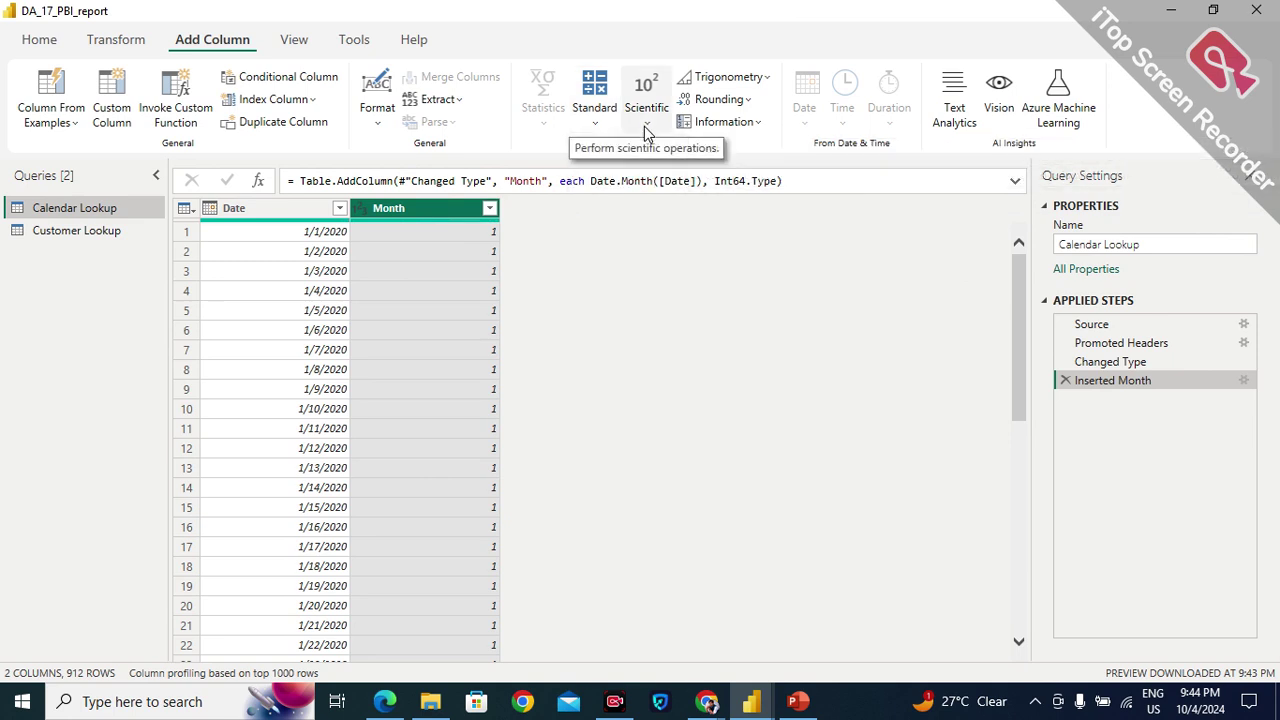
left_click(644, 126)
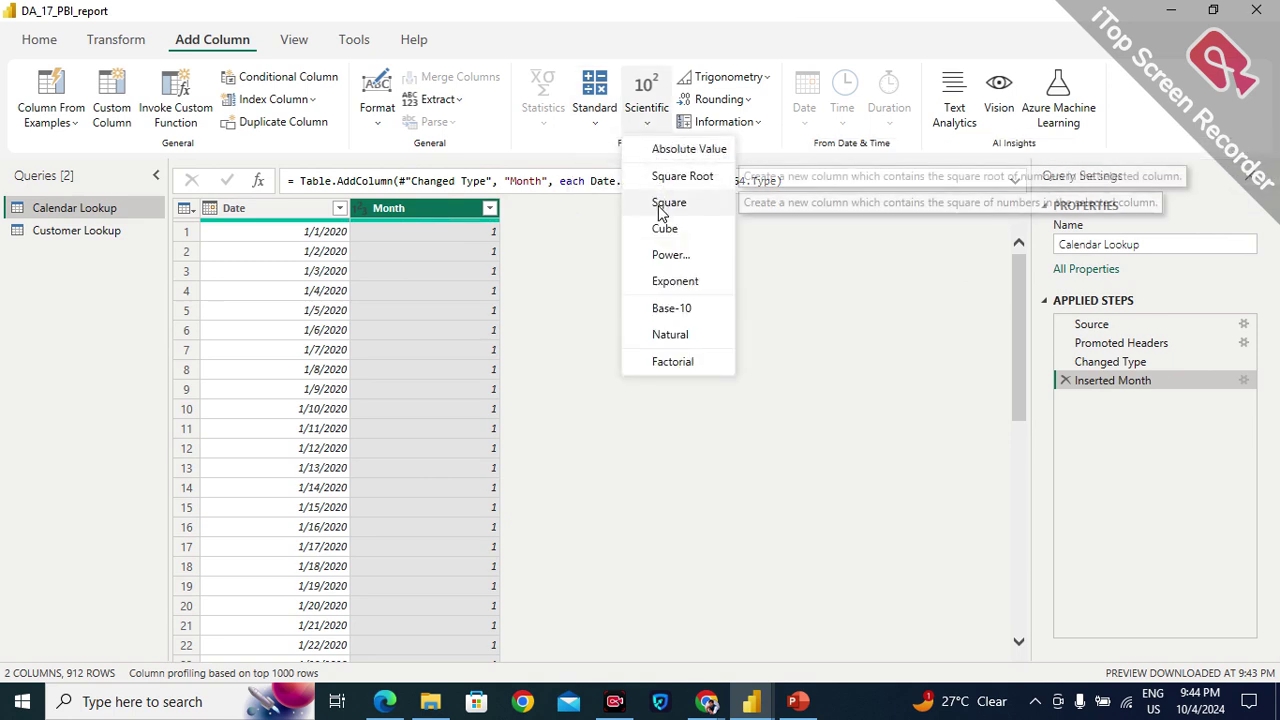
left_click(761, 82)
left_click(761, 82)
left_click(743, 100)
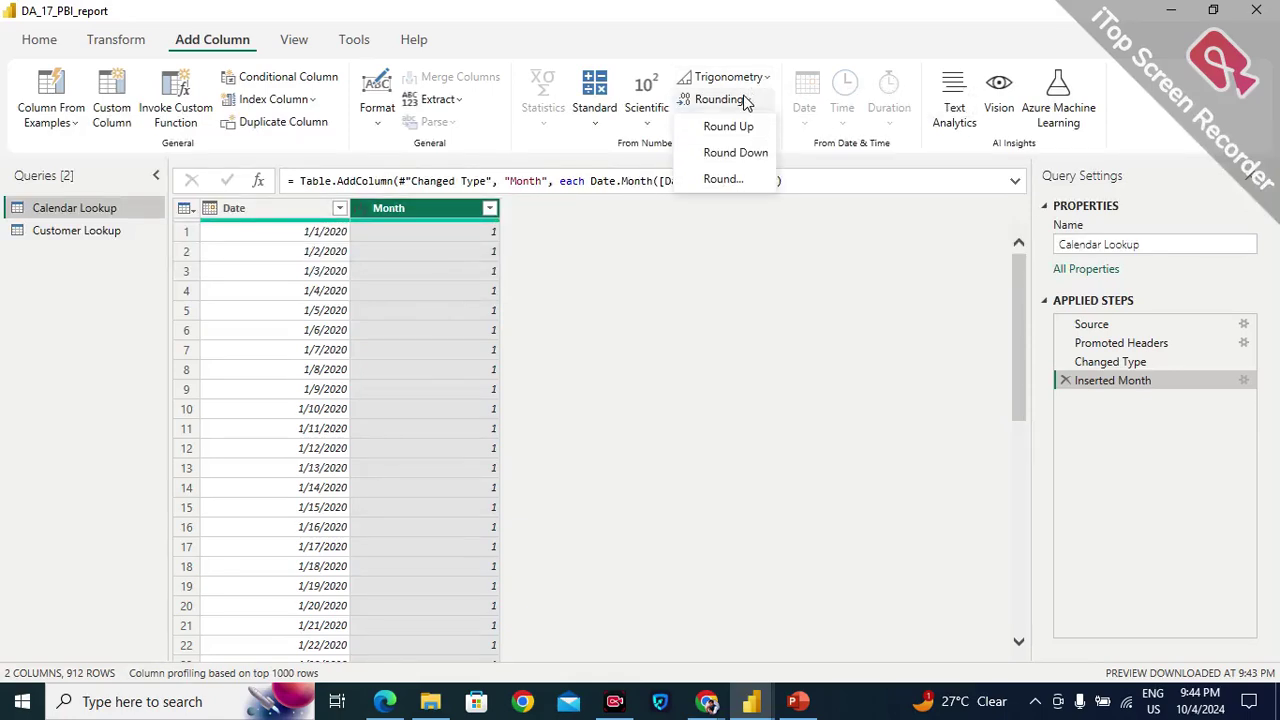
left_click(756, 122)
left_click(757, 123)
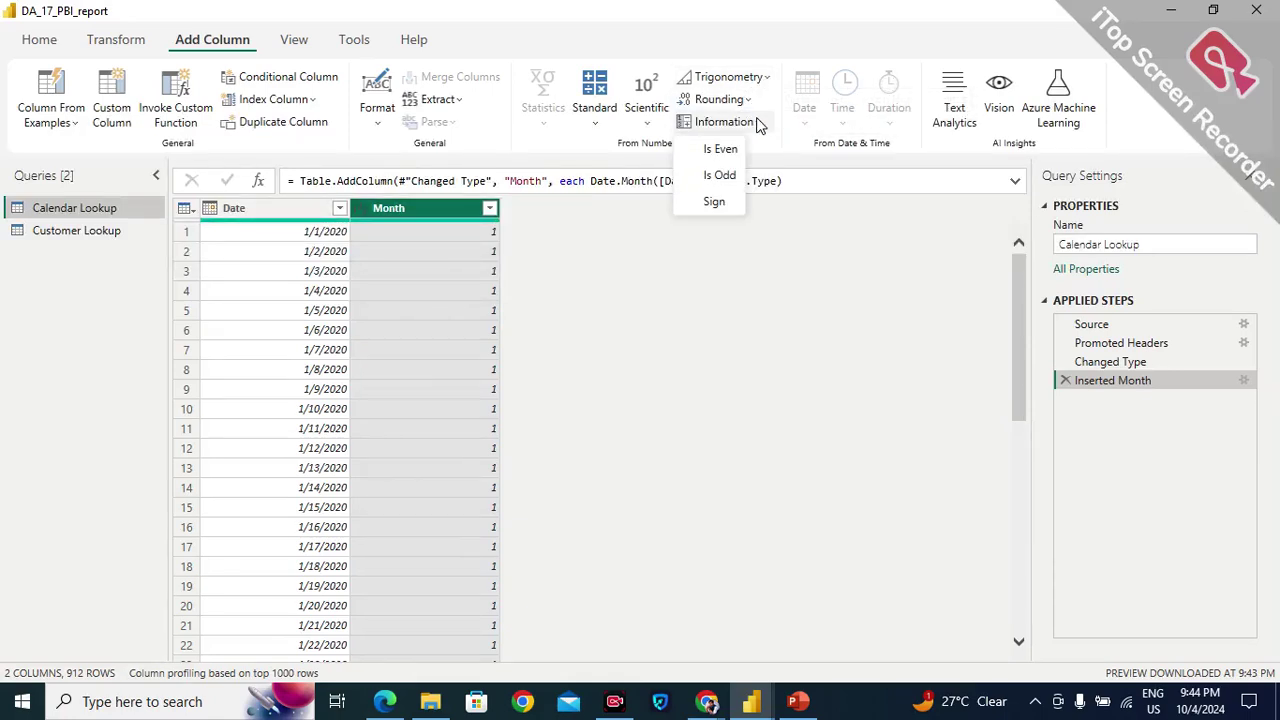
left_click(727, 233)
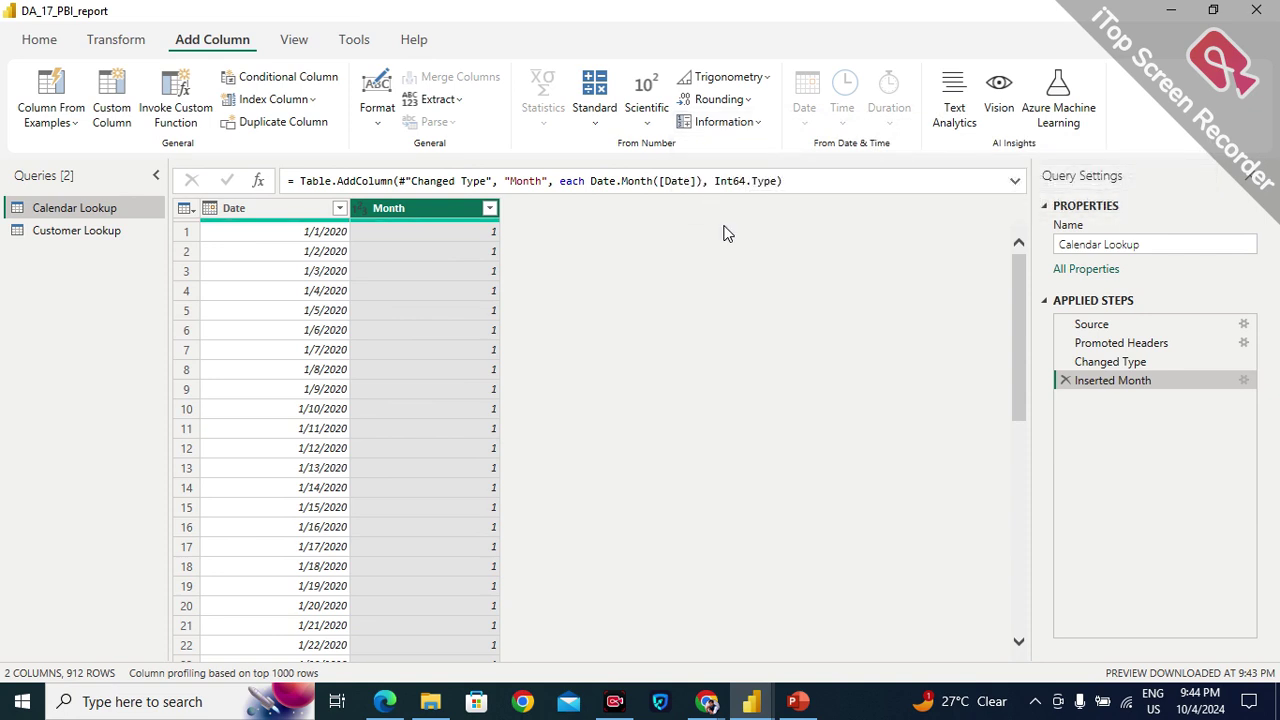
Review the Add Column date options for the Date column, and remove the Inserted Month applied step.
left_click(290, 212)
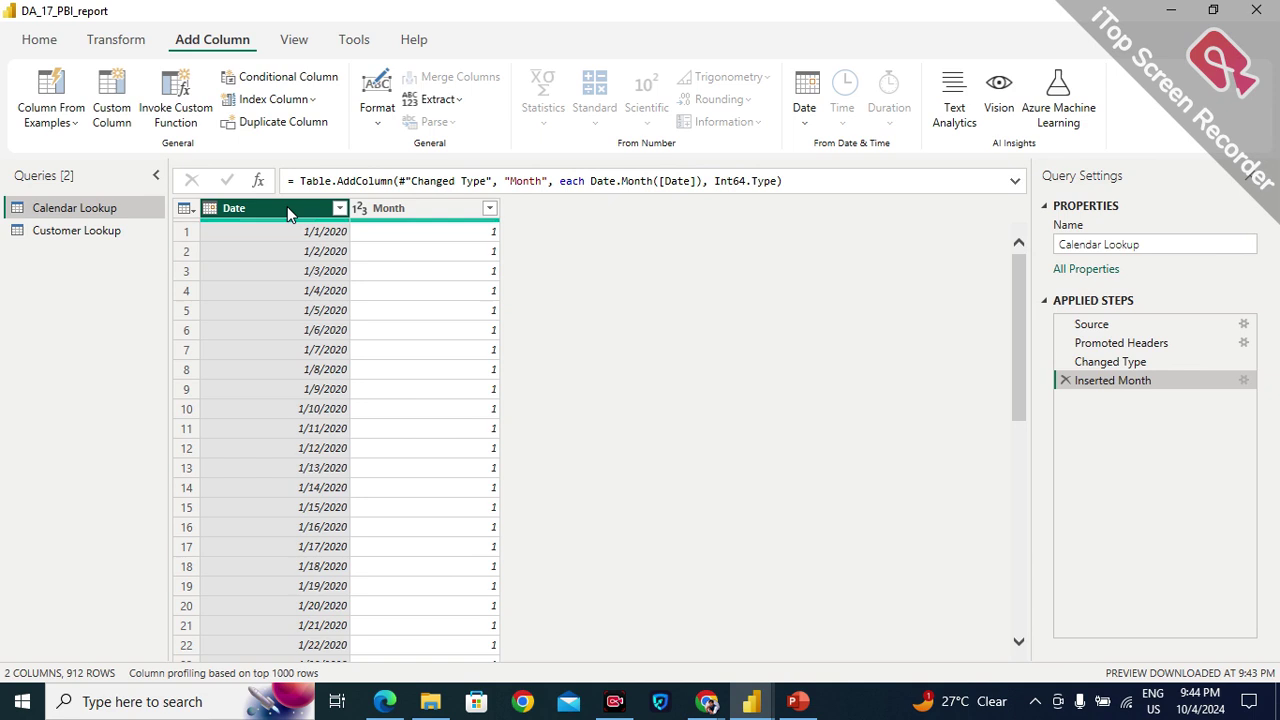
left_click(806, 118)
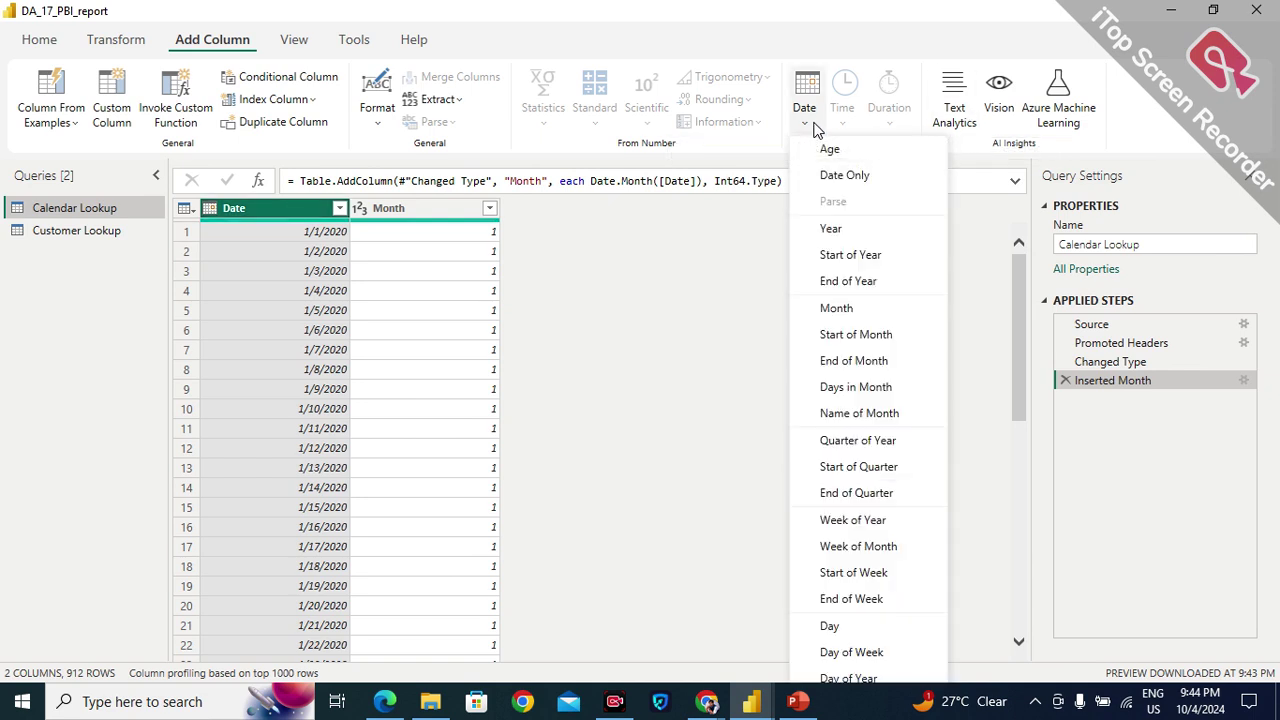
left_click(701, 343)
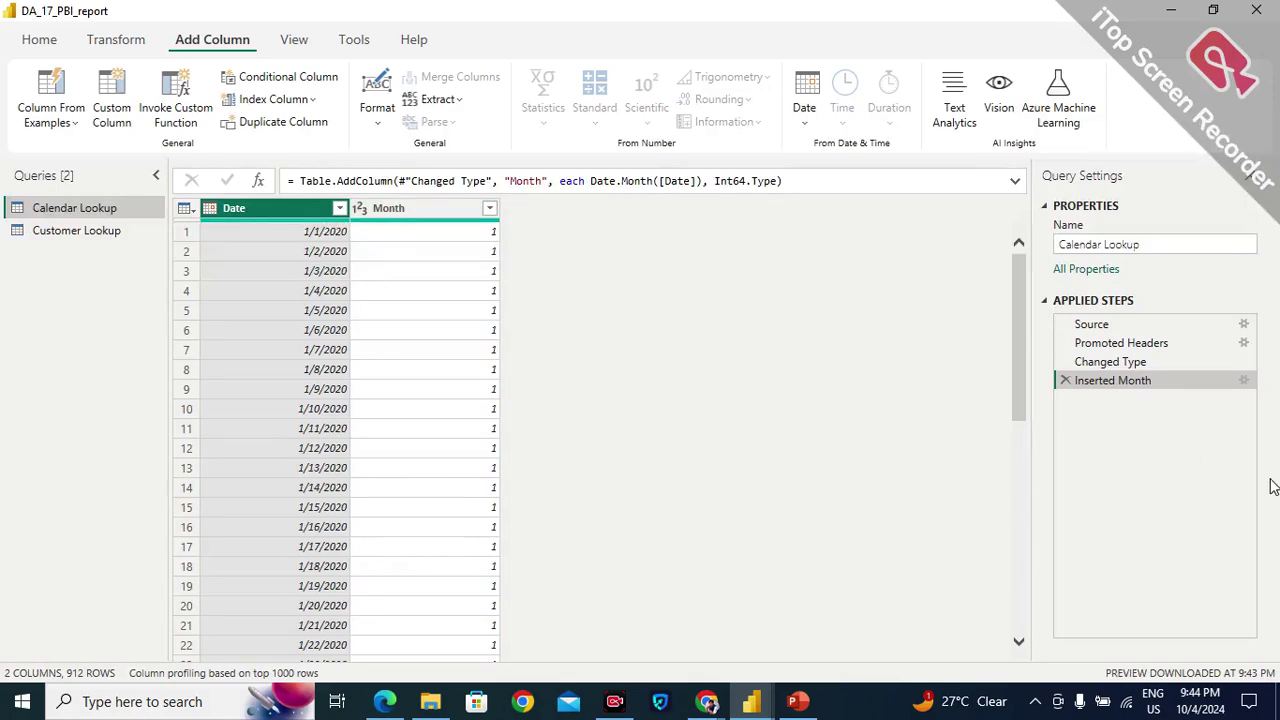
left_click(1066, 381)
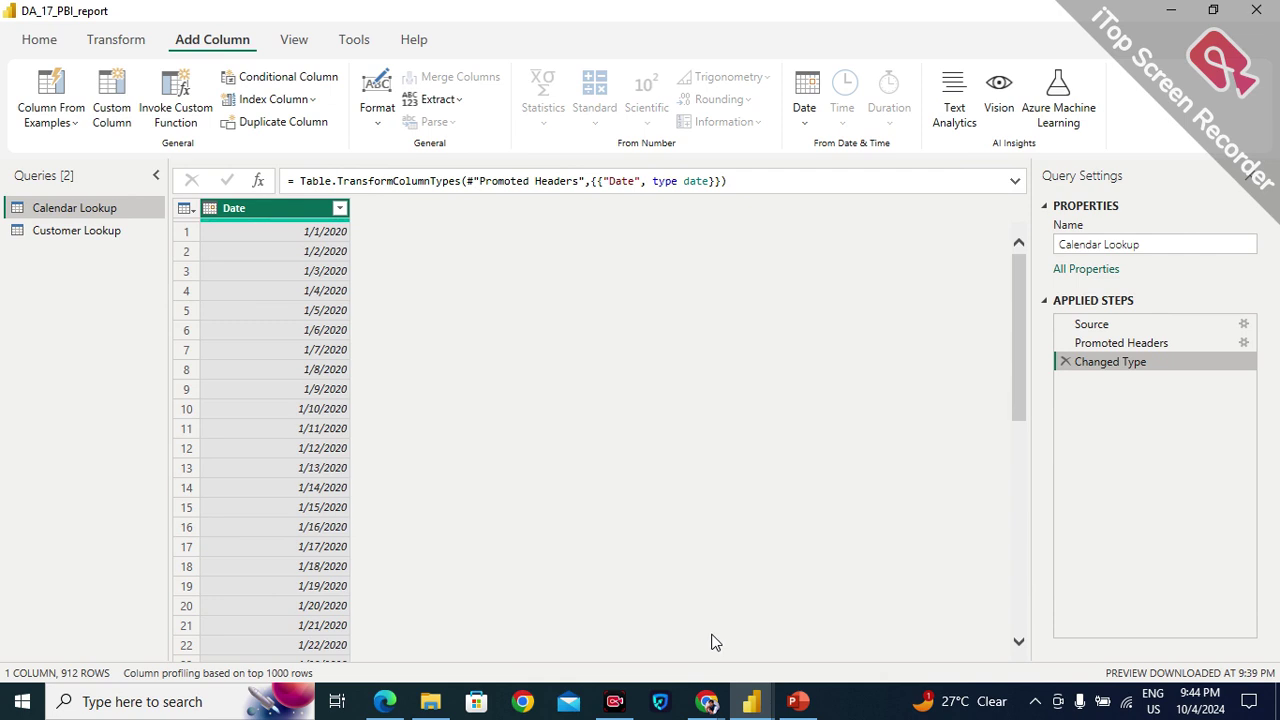
Switch to the Google Meet call to check on the participants, and return to the Power Query Editor.
mouse_move(707, 701)
left_click(670, 633)
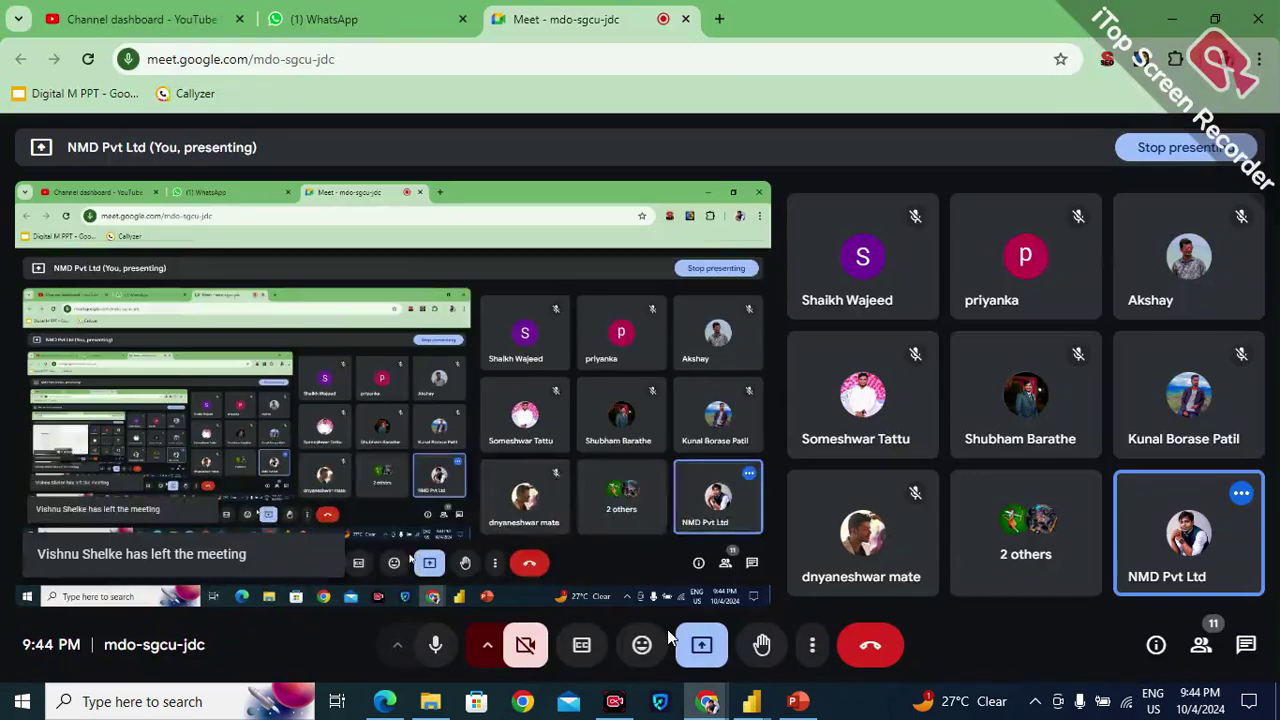
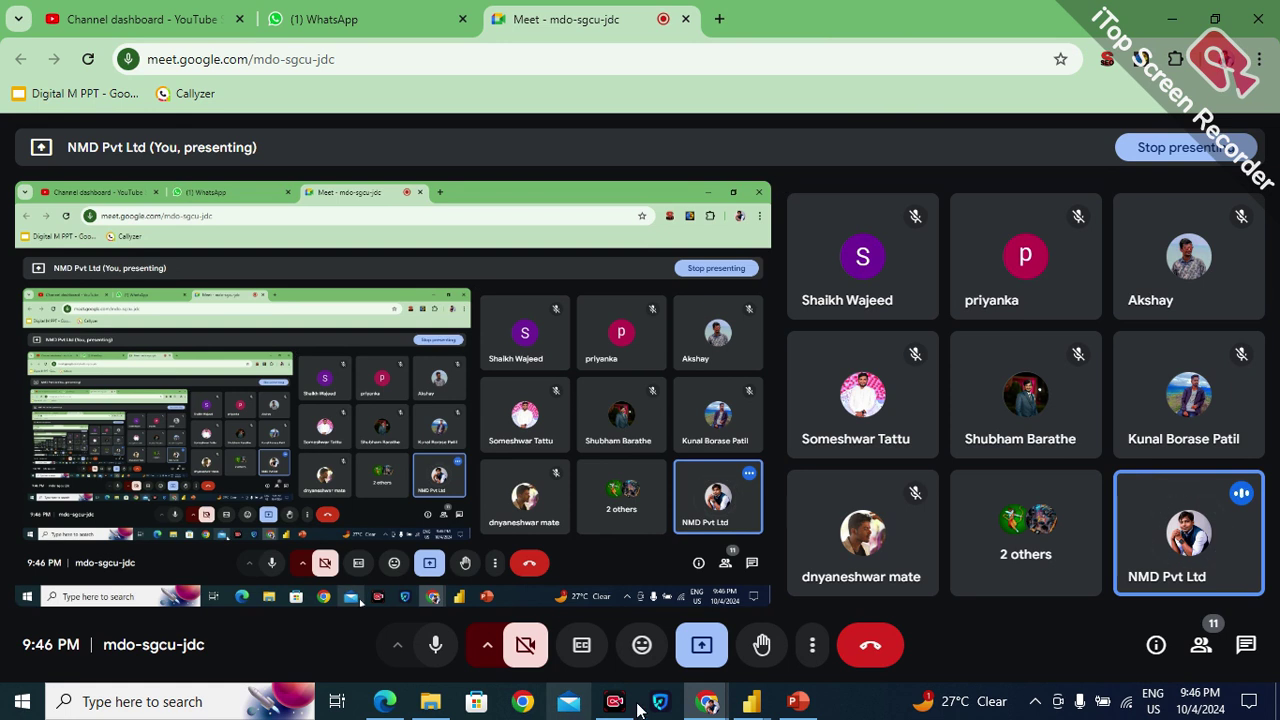
mouse_move(745, 705)
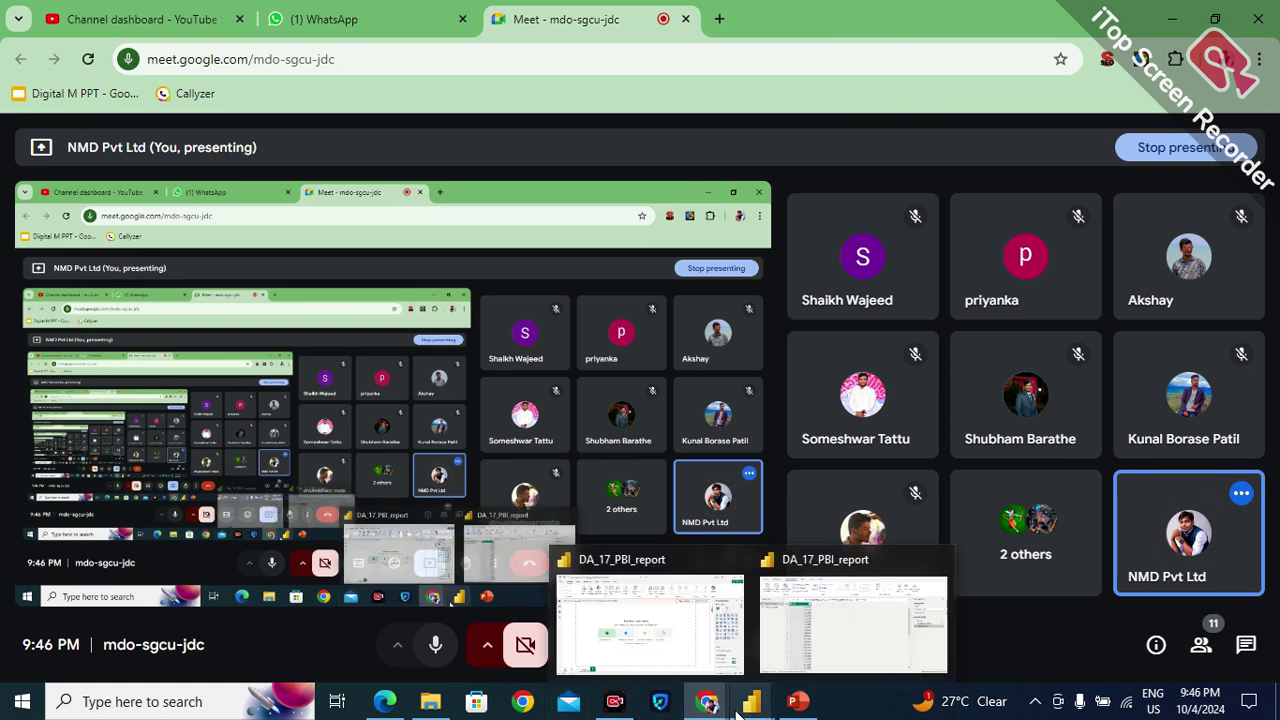
left_click(822, 633)
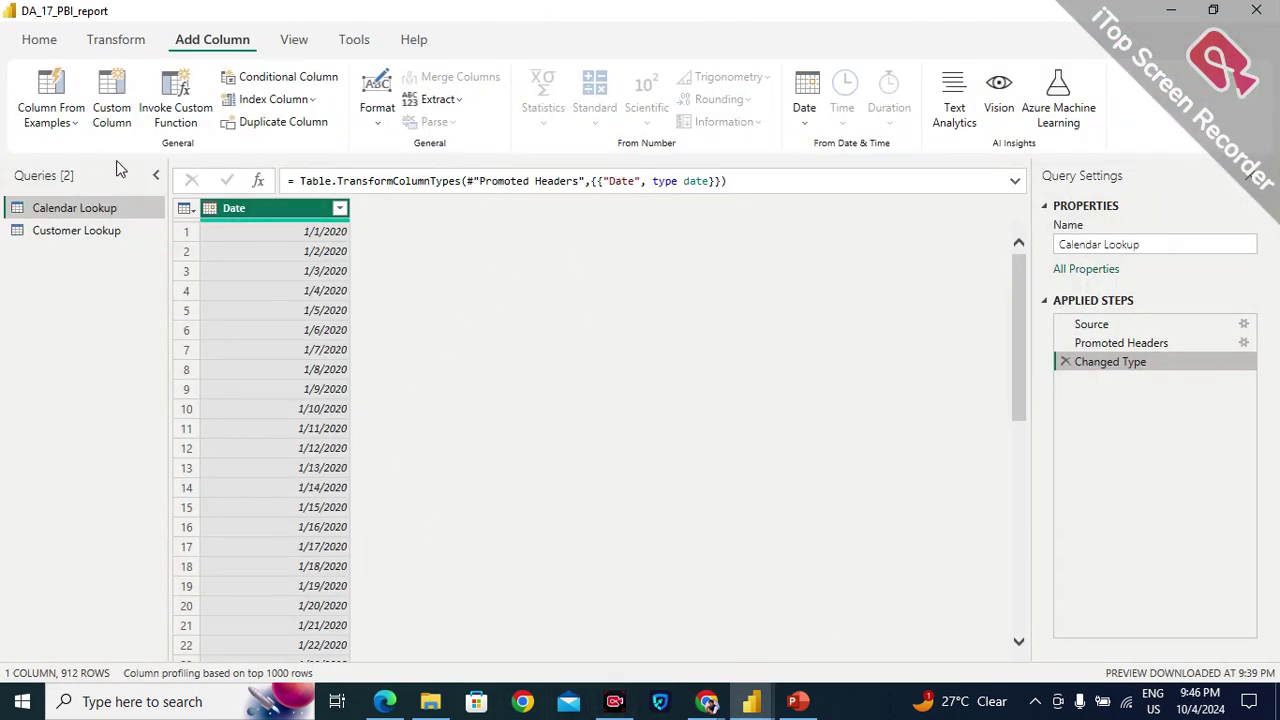
Review the View options, and check the Google Meet call again before returning to the Power Query Editor.
left_click(295, 42)
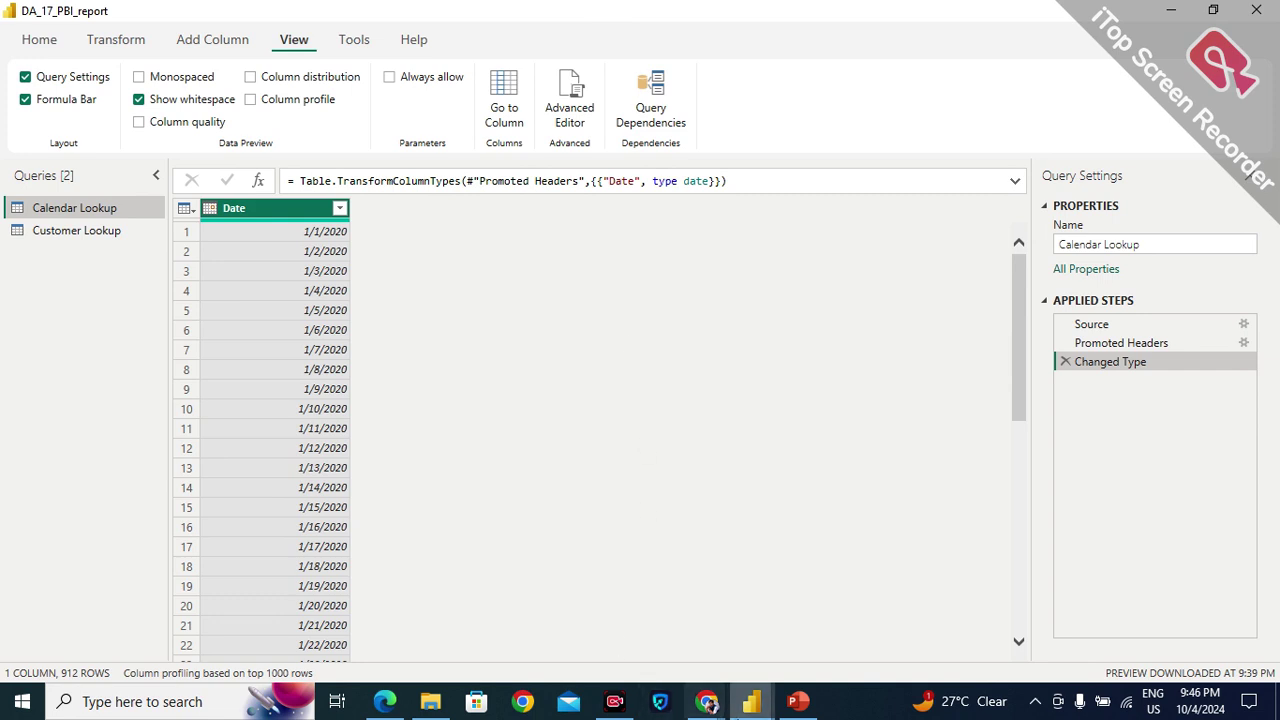
mouse_move(717, 708)
left_click(605, 615)
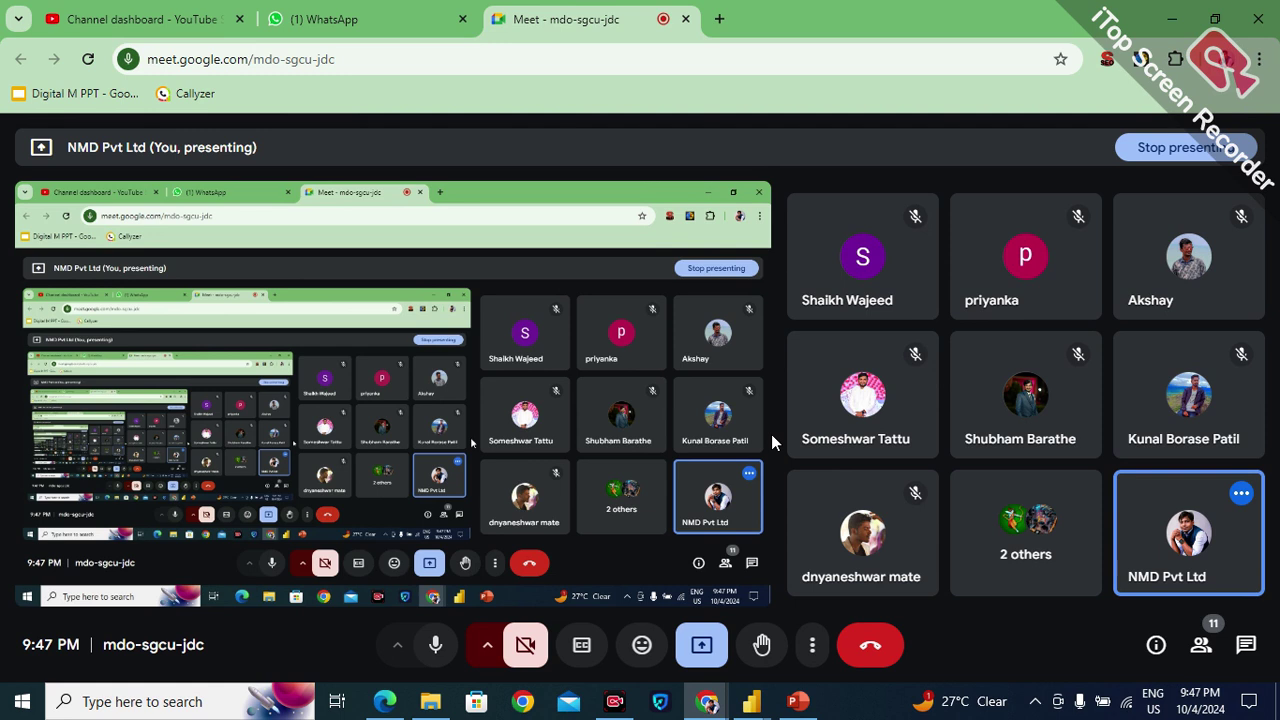
mouse_move(752, 700)
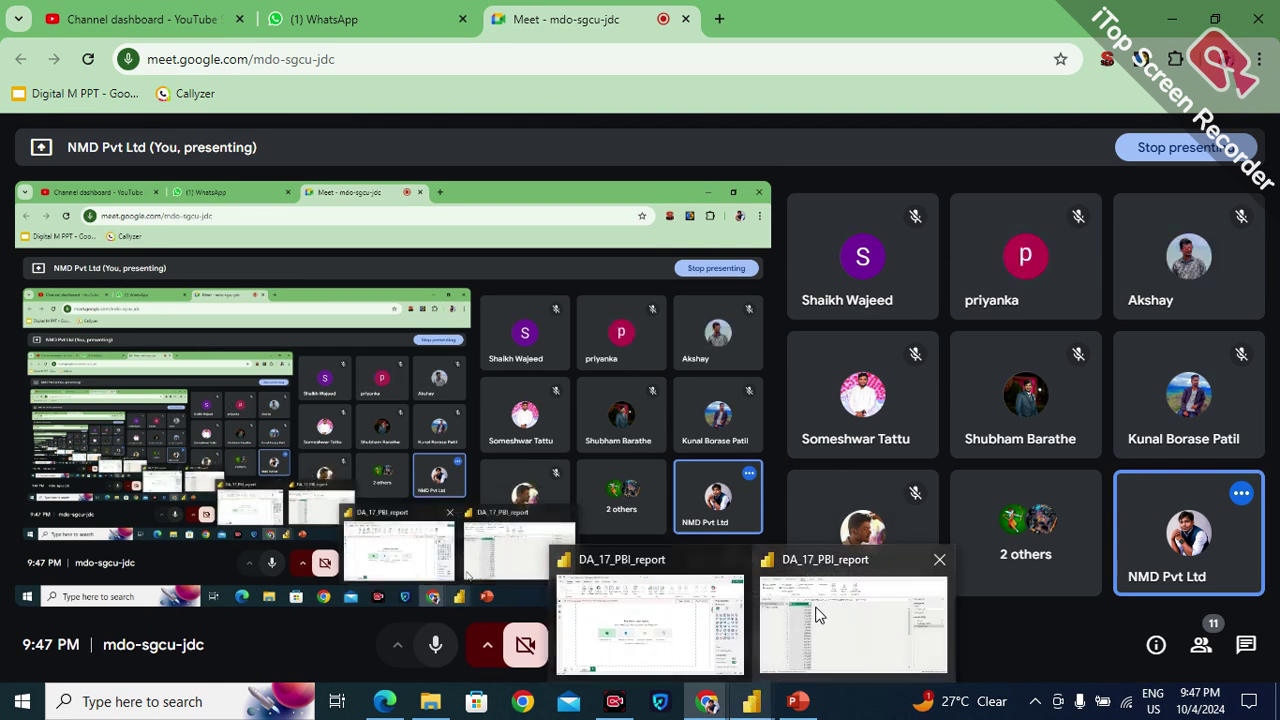
left_click(819, 604)
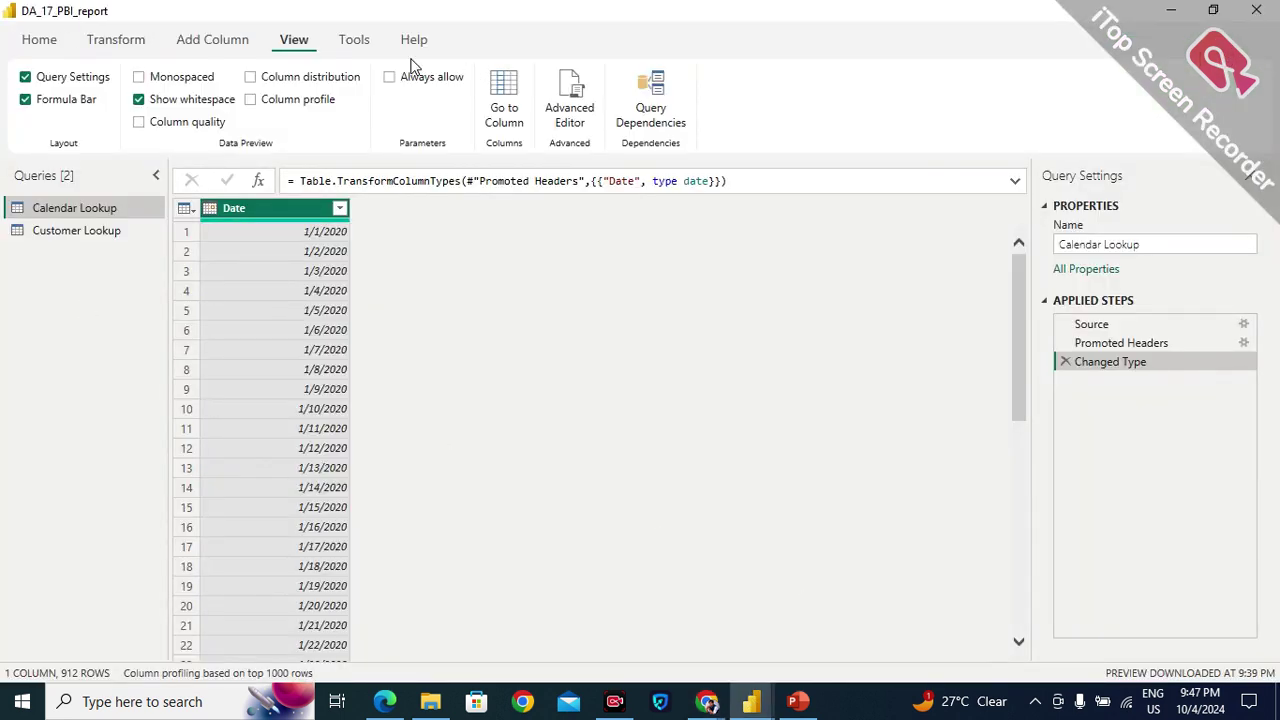
Examine the New Source types and the Create Table dialog for entering data, without creating a table.
left_click(112, 42)
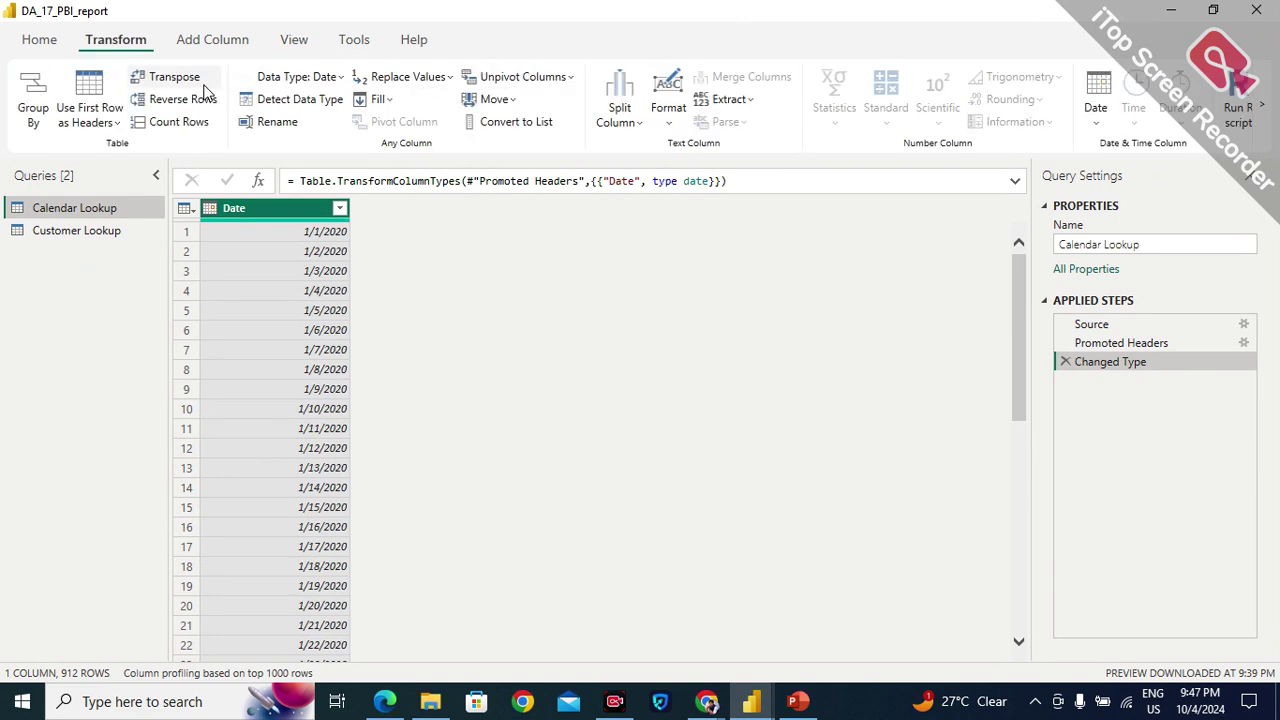
left_click(39, 41)
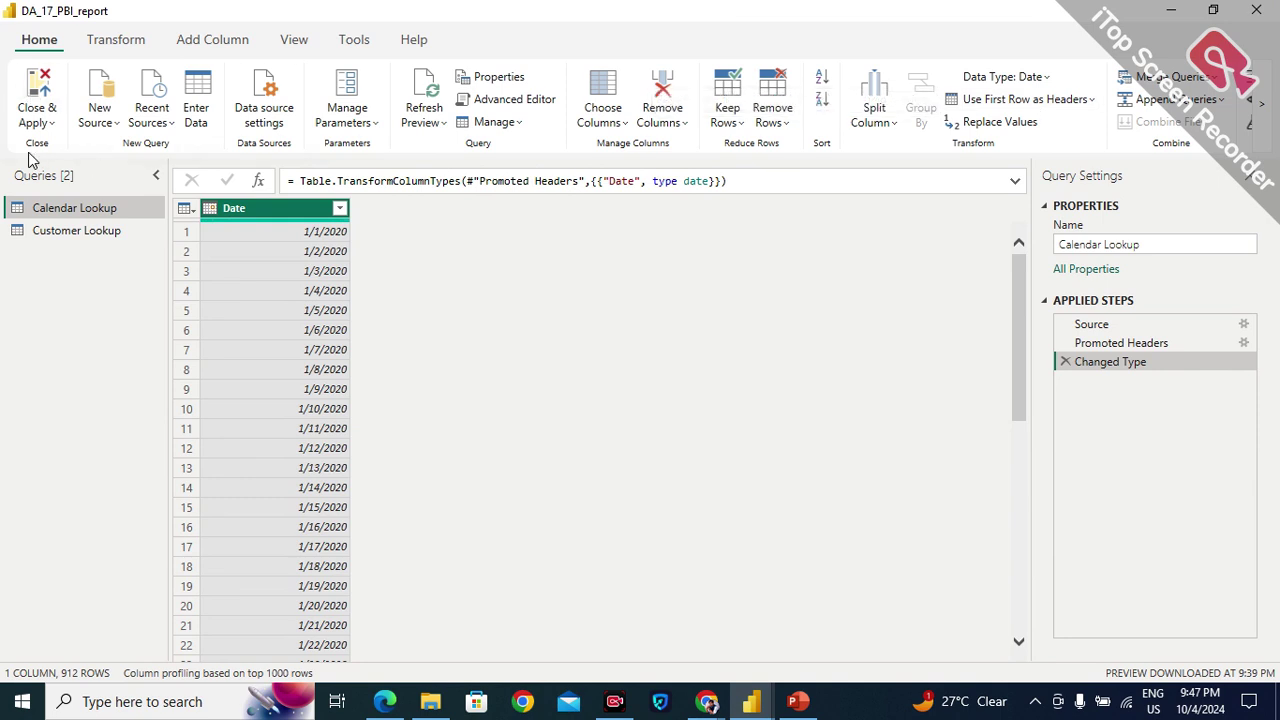
left_click(96, 125)
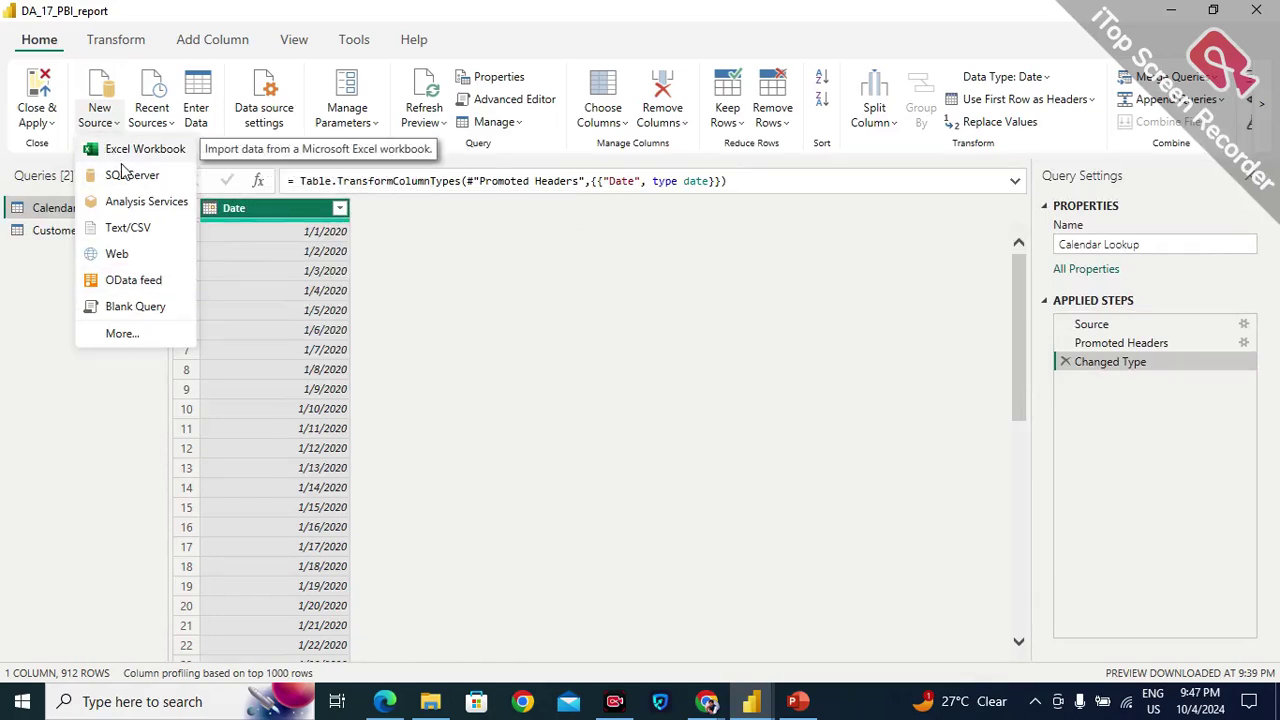
left_click(108, 120)
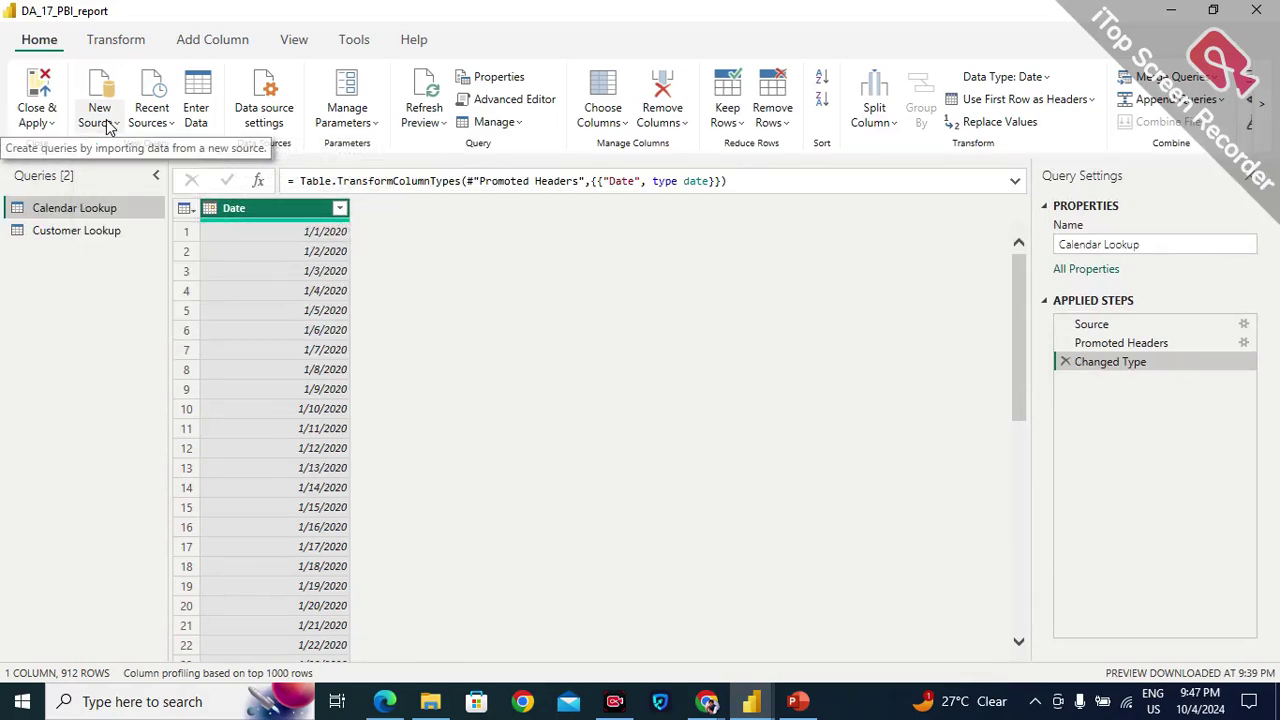
left_click(202, 91)
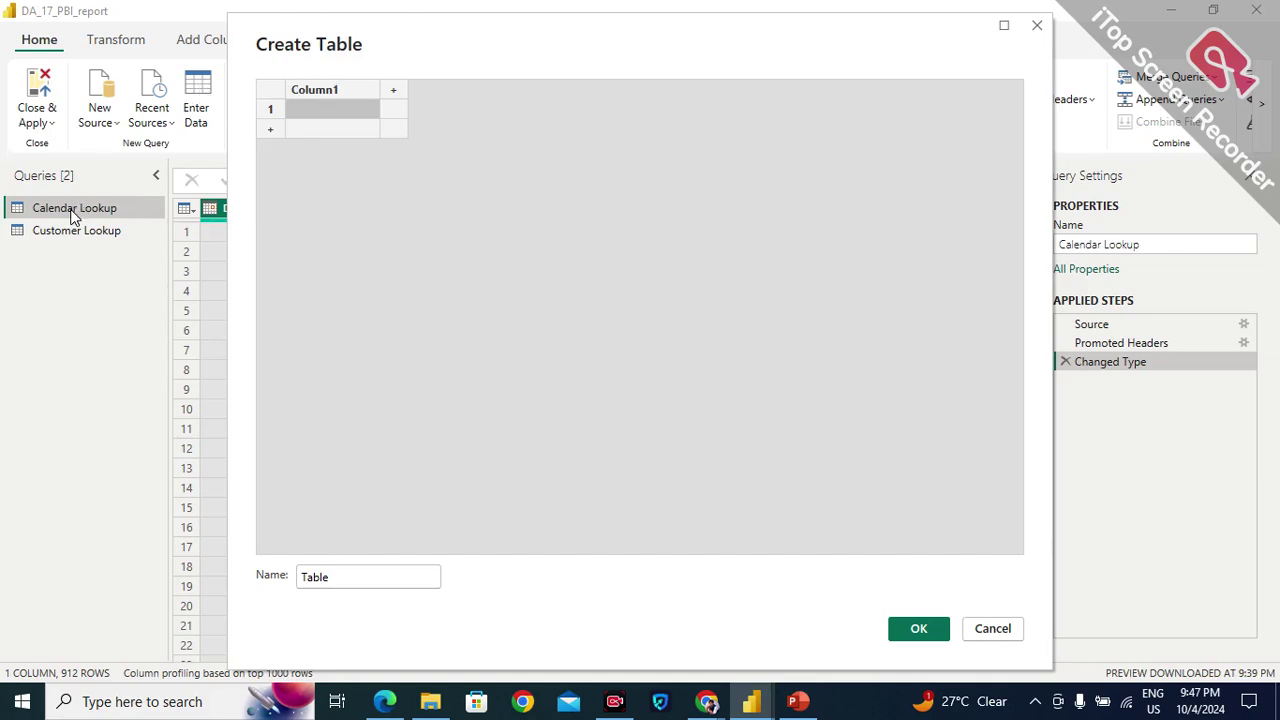
left_click(1037, 25)
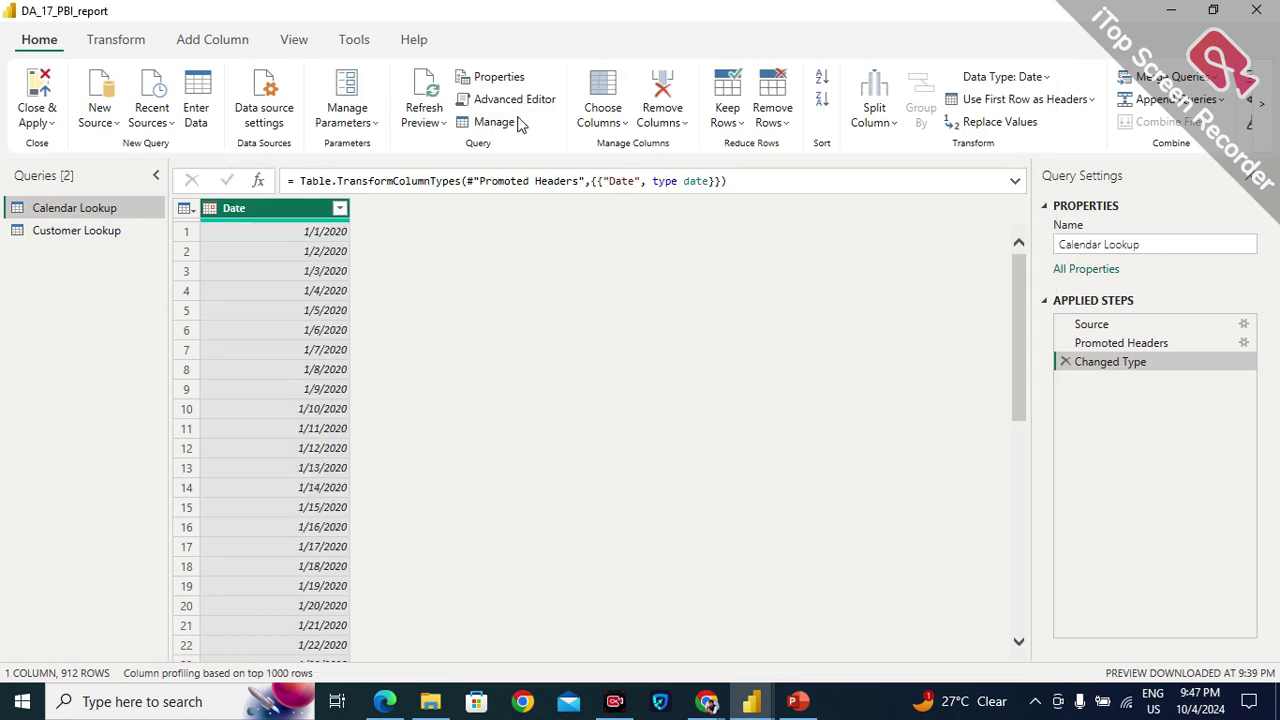
Review the data sources in the current file and open the Change Source settings for calendar lookup.csv.
left_click(266, 115)
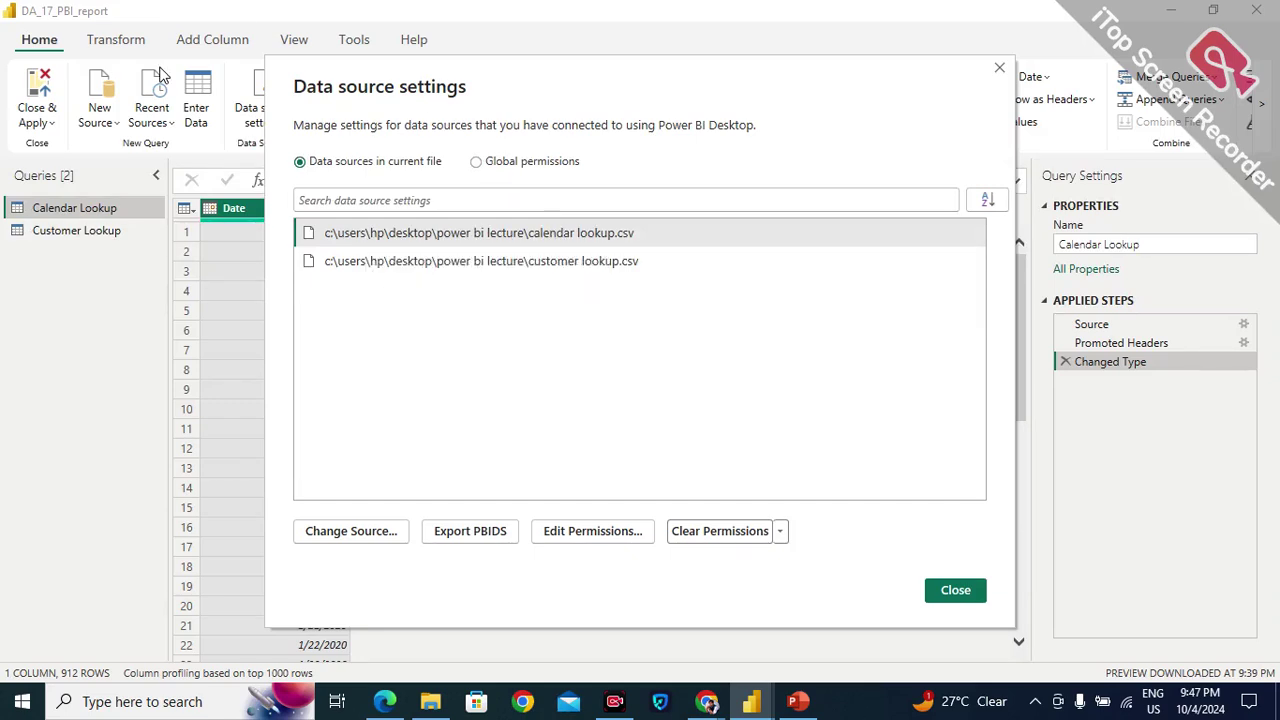
left_click(955, 590)
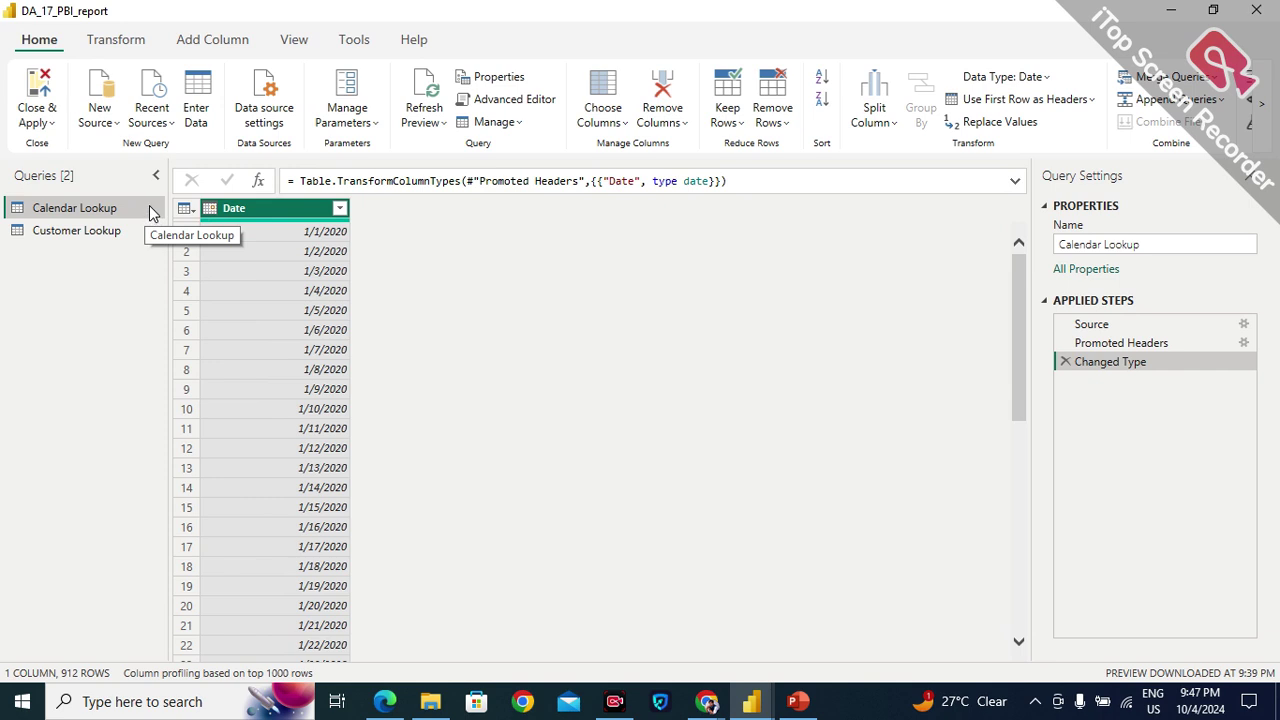
left_click(257, 115)
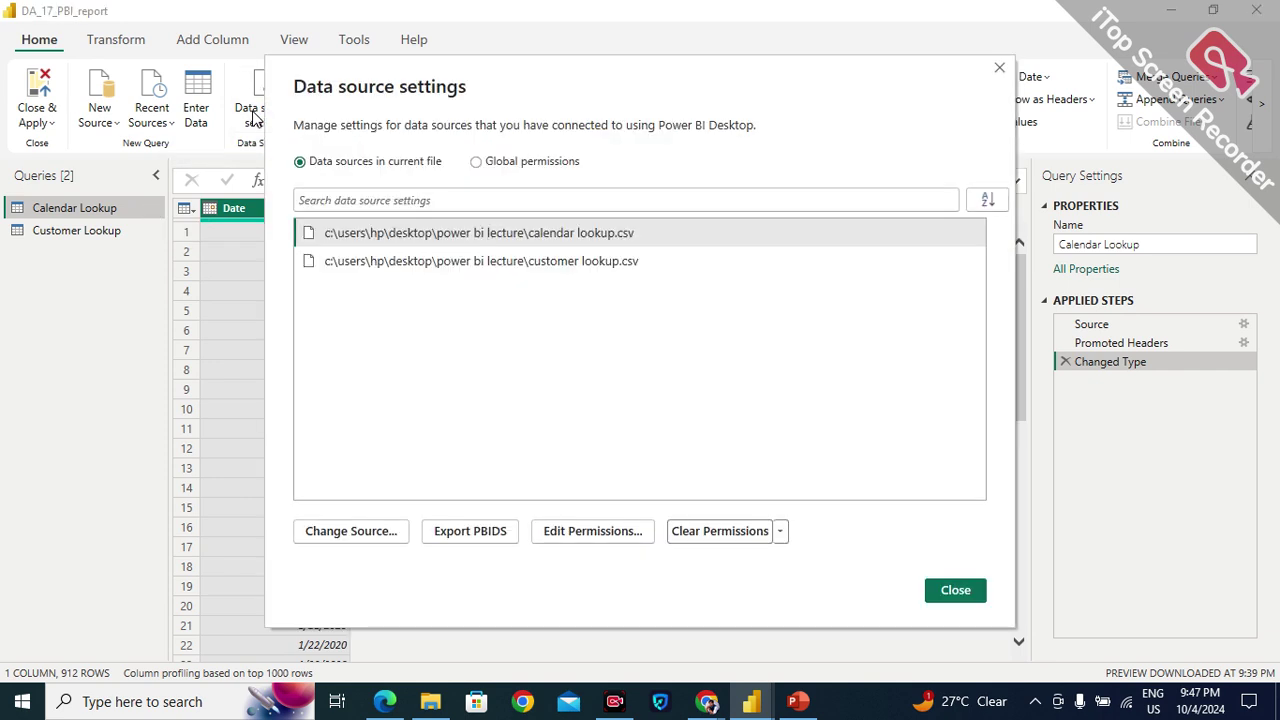
left_click(355, 541)
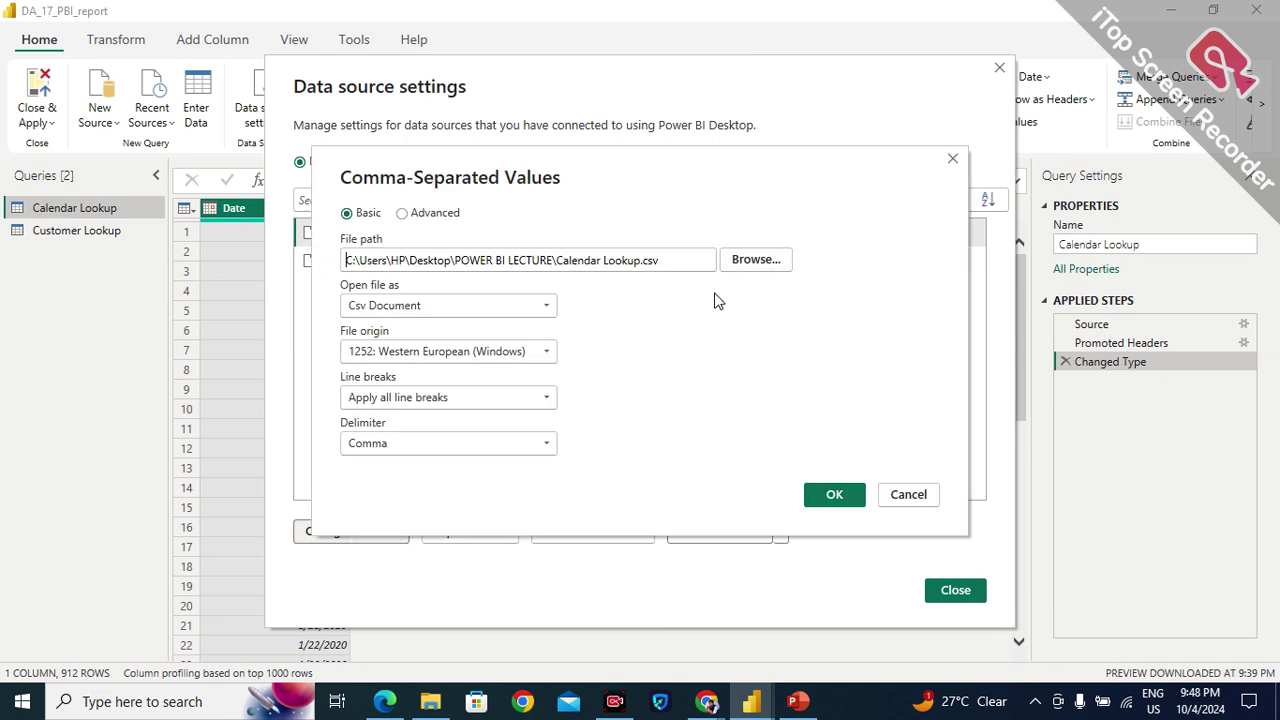
Close the Calendar Lookup CSV source dialog, keeping its file path, and leave the data source settings.
left_click(835, 495)
left_click(886, 494)
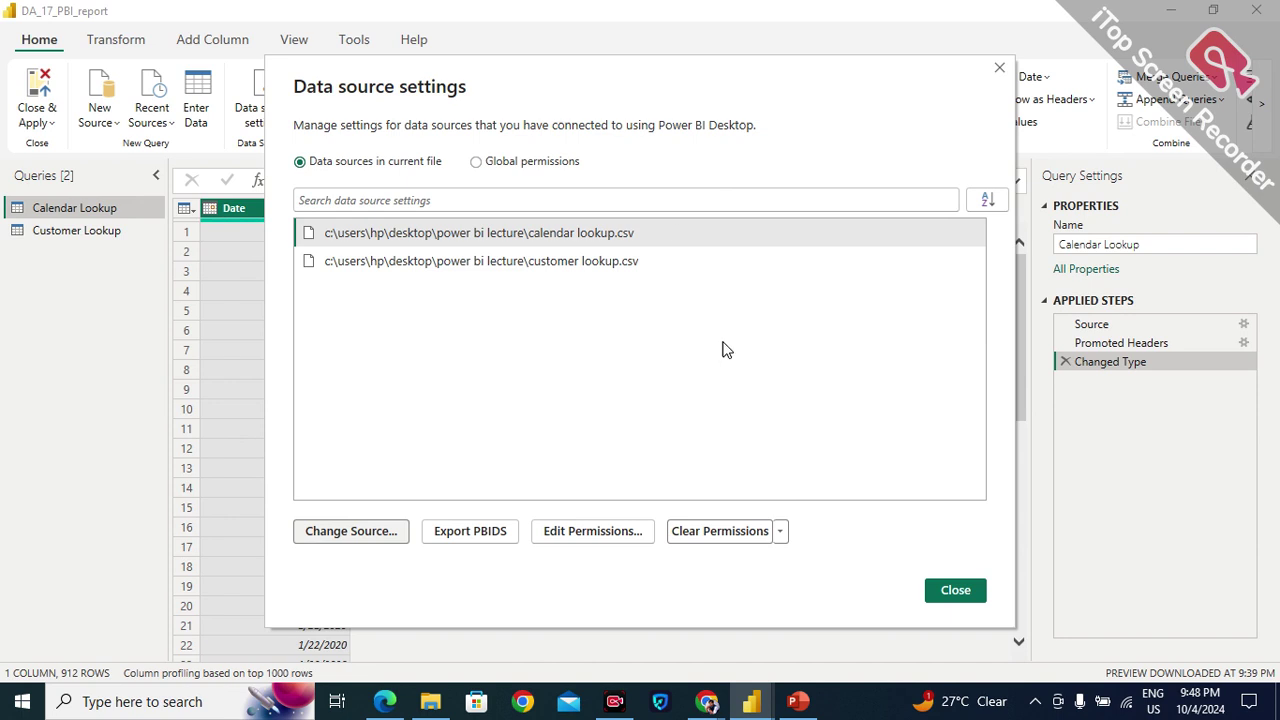
left_click(978, 592)
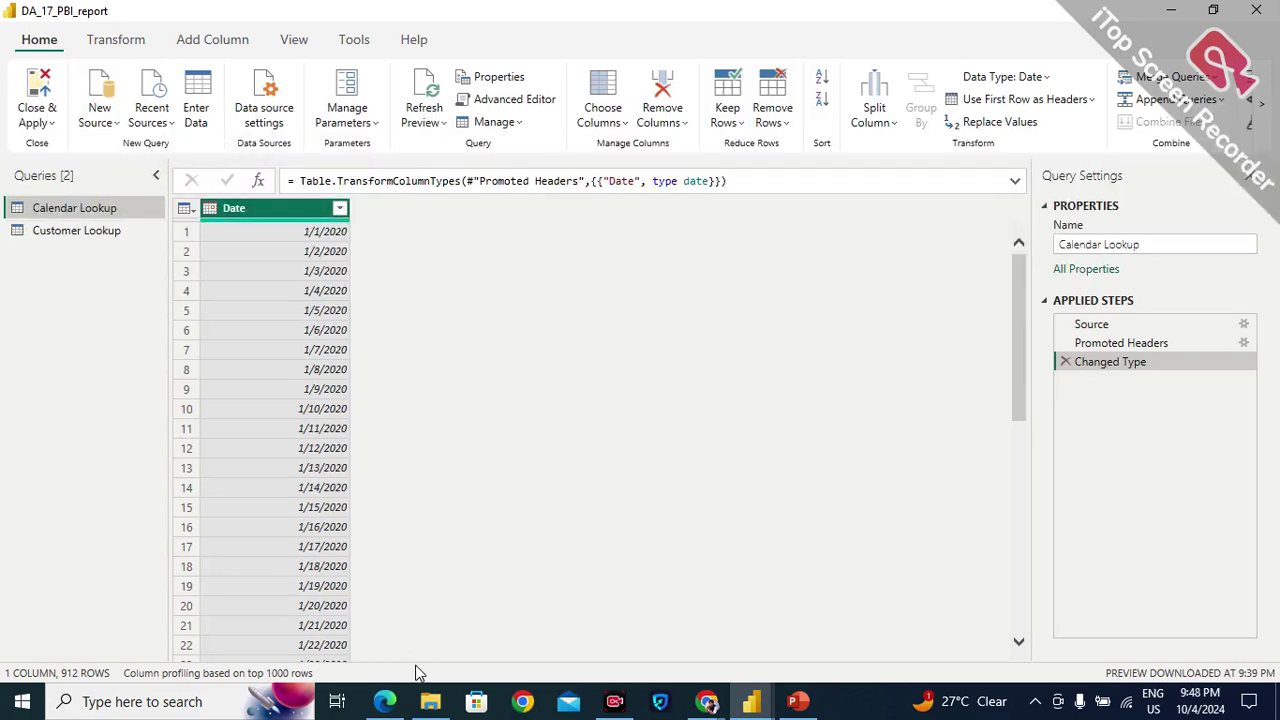
In File Explorer, move the Calendar Lookup file from the POWER BI LECTURE folder into its Files subfolder.
mouse_move(430, 701)
left_click(440, 610)
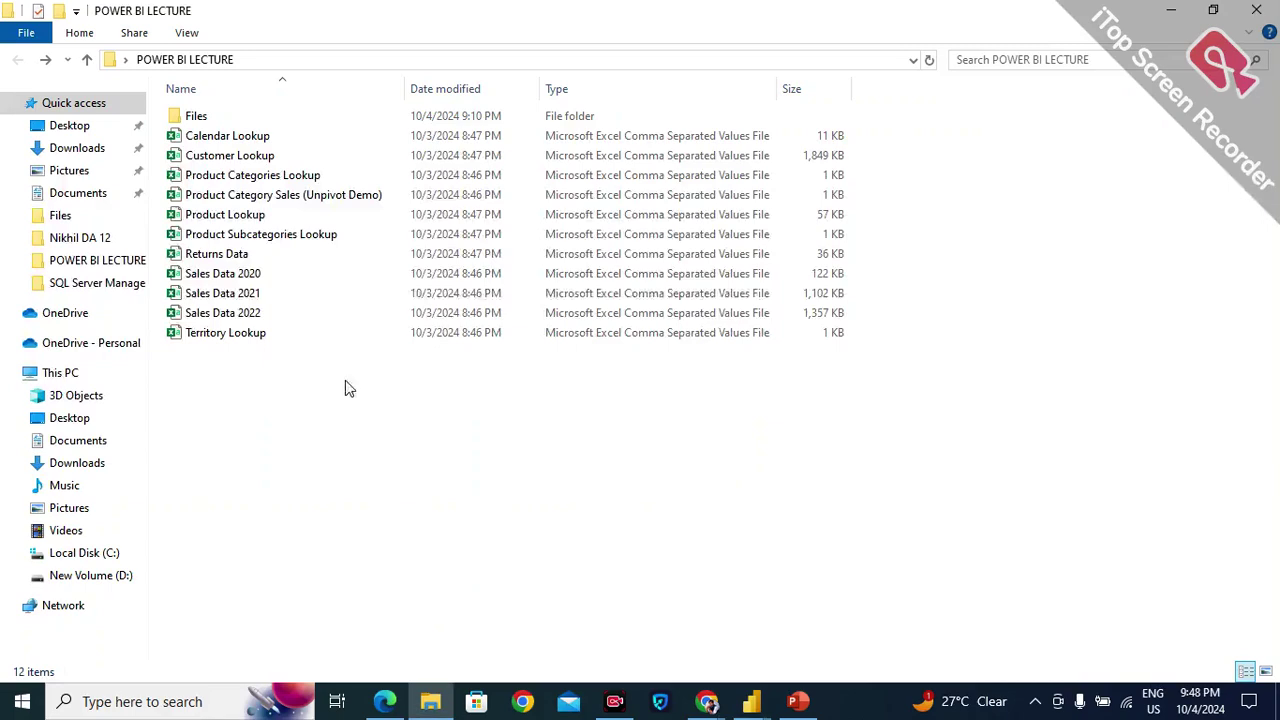
right_click(264, 141)
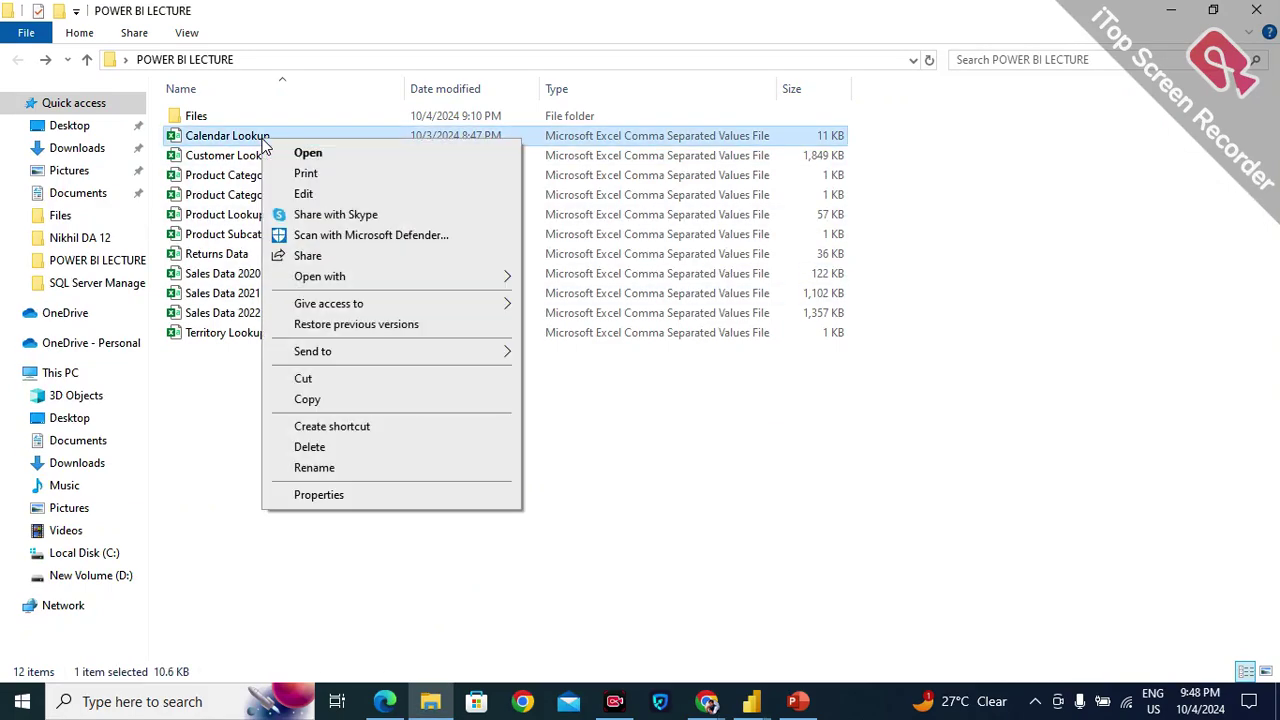
left_click(312, 400)
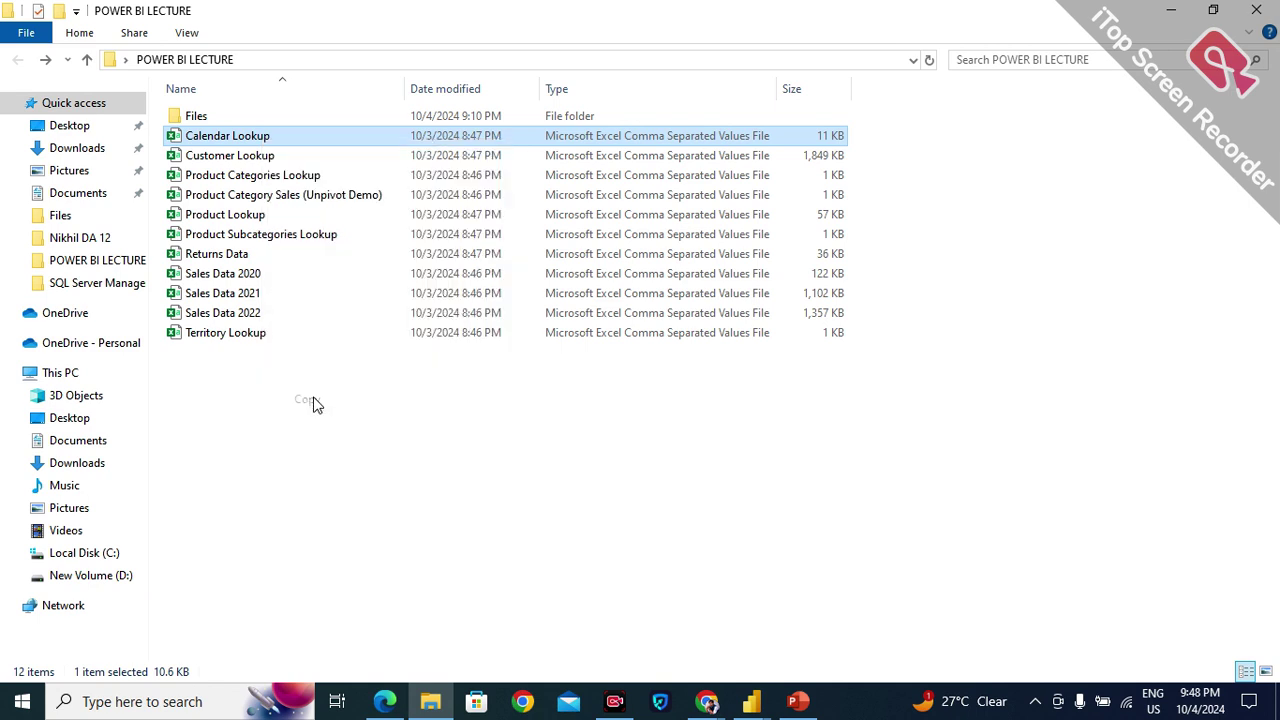
right_click(237, 137)
left_click(275, 368)
left_click(196, 118)
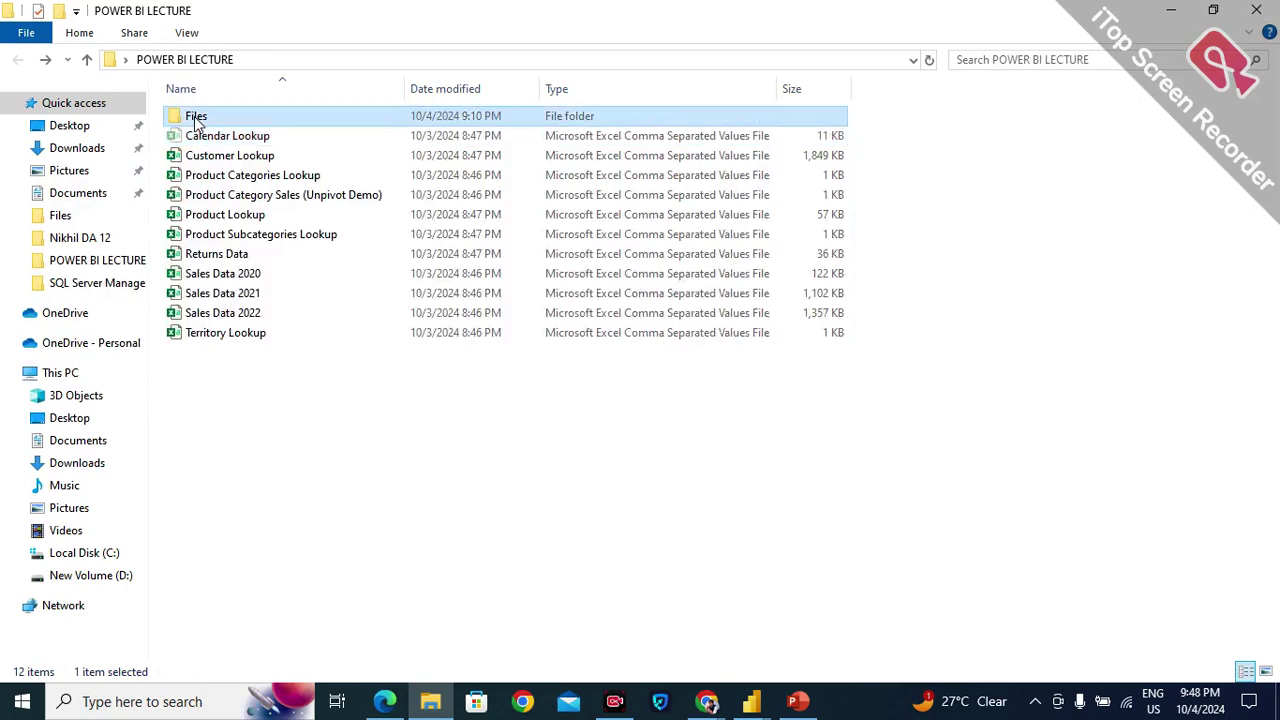
double_click(196, 118)
right_click(229, 396)
left_click(266, 524)
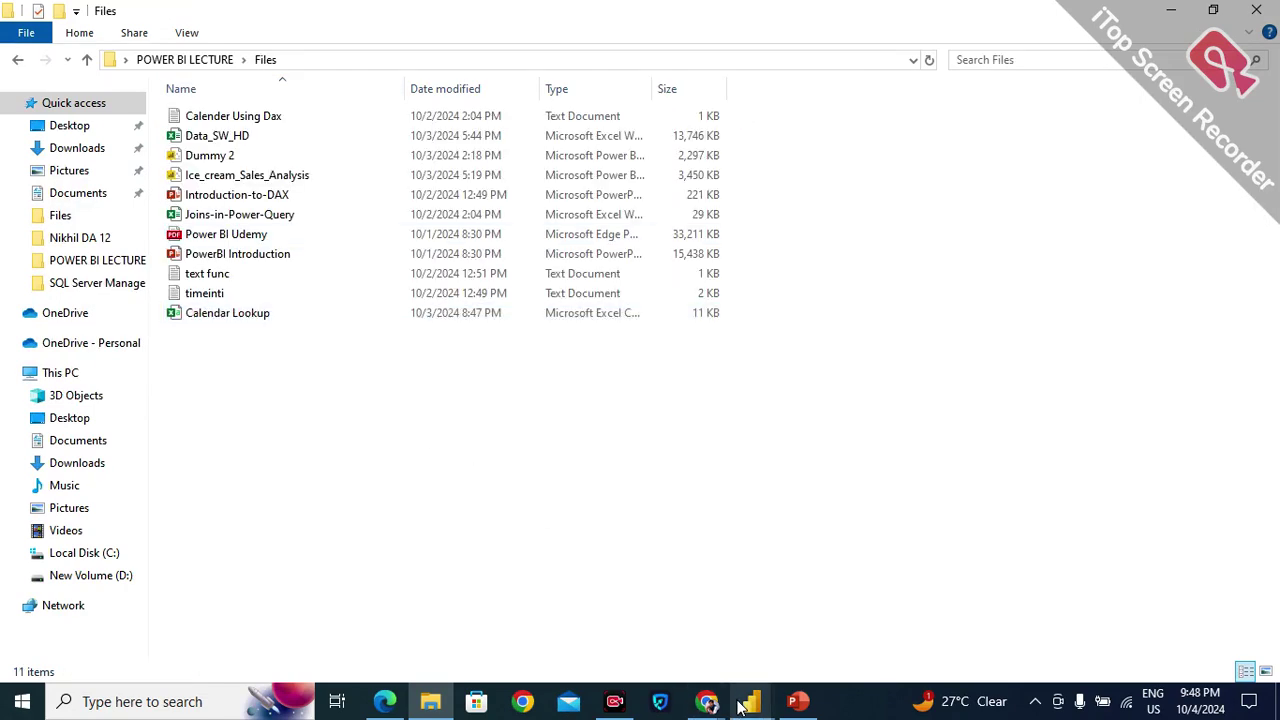
Switch back to the Power Query Editor, refresh the Calendar Lookup preview and go to the query step causing the error.
mouse_move(751, 701)
left_click(794, 637)
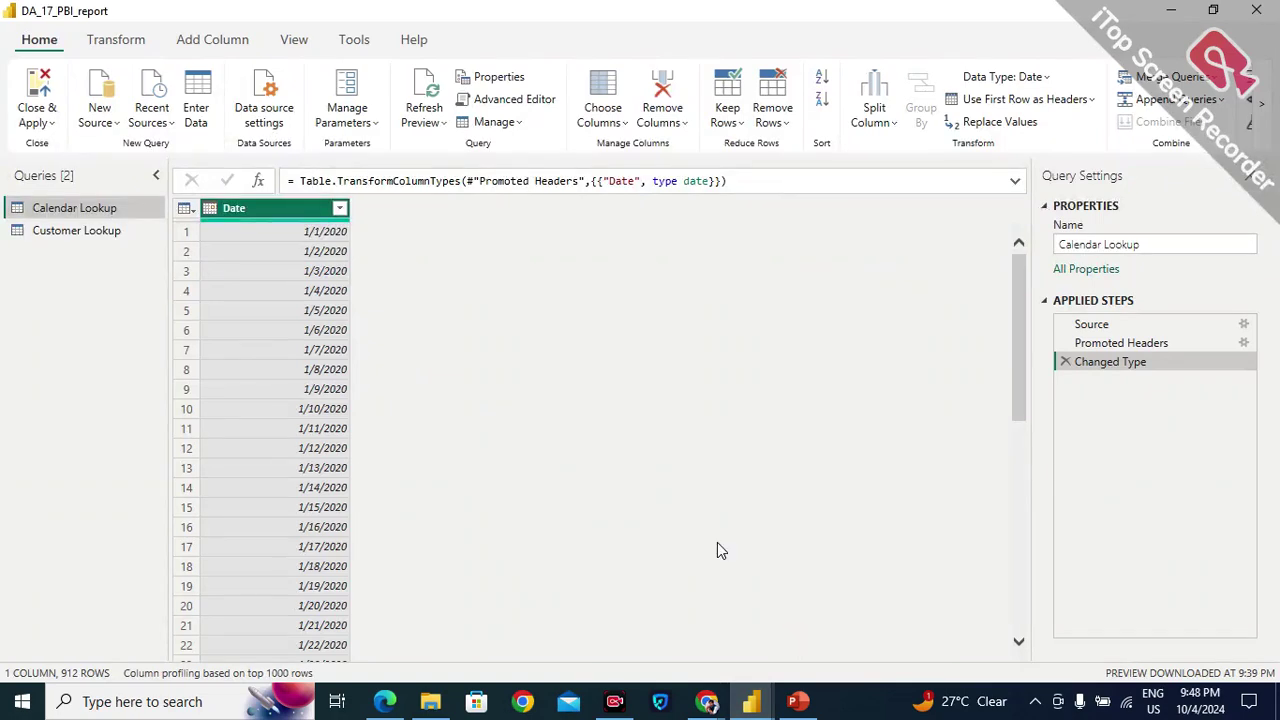
left_click(420, 90)
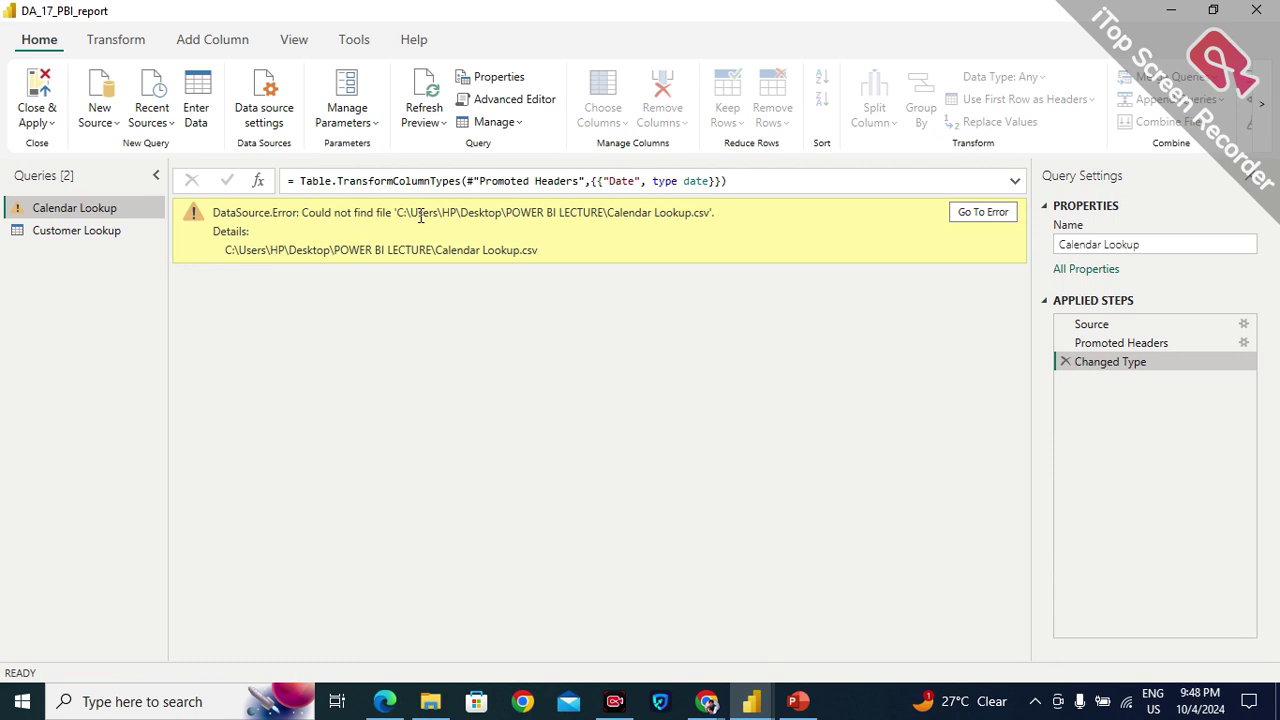
left_click(985, 213)
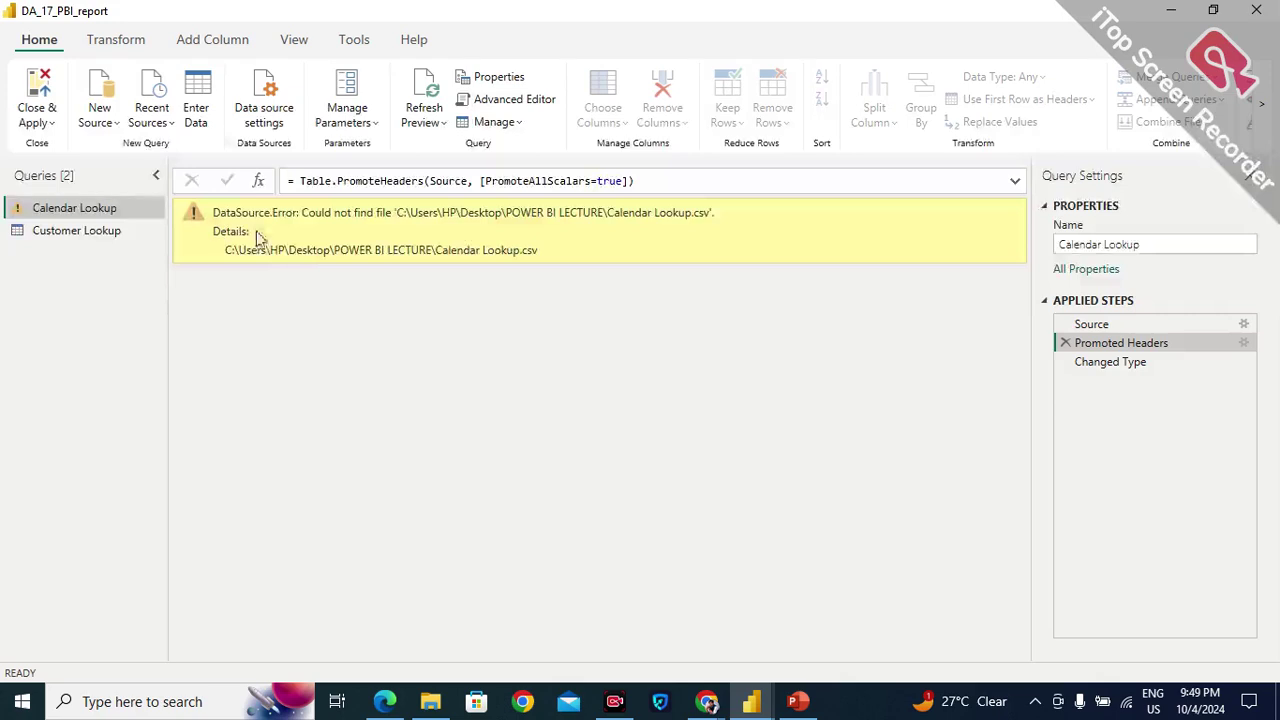
Change the Calendar Lookup data source to C:\Users\HP\Desktop\POWER BI LECTURE\Files\Calendar Lookup.csv and refresh the query preview.
left_click(280, 107)
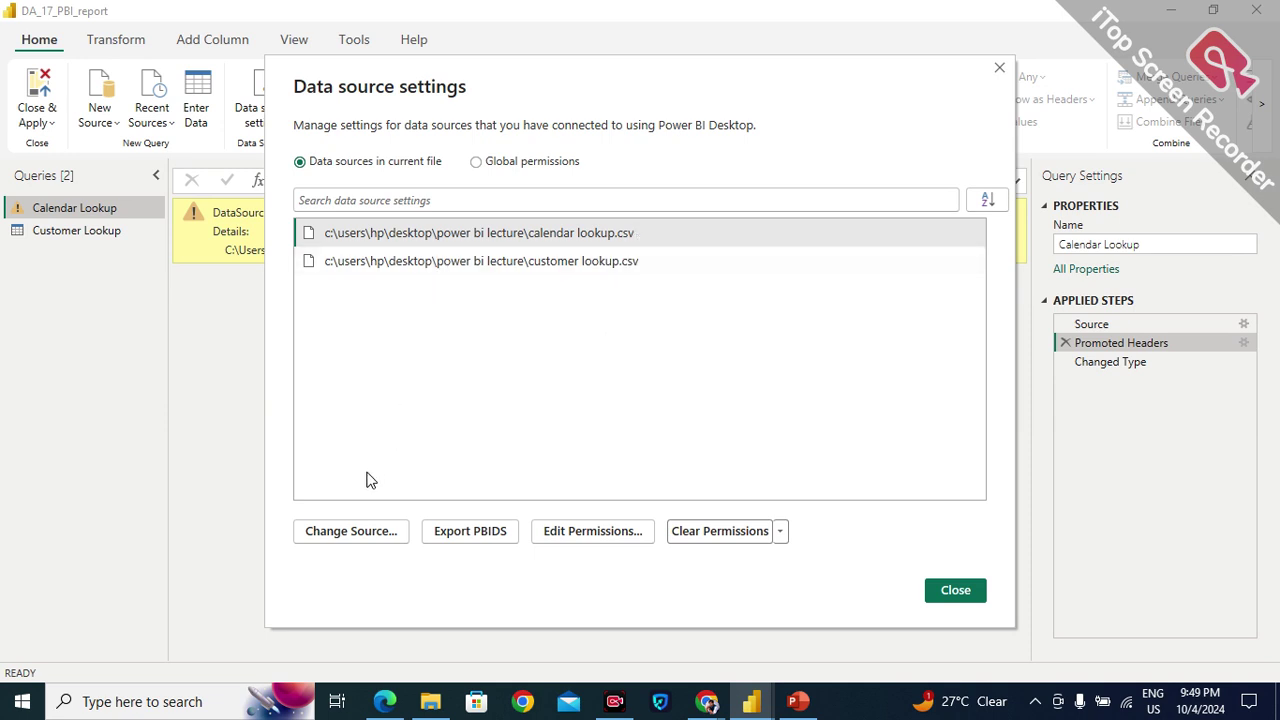
left_click(351, 533)
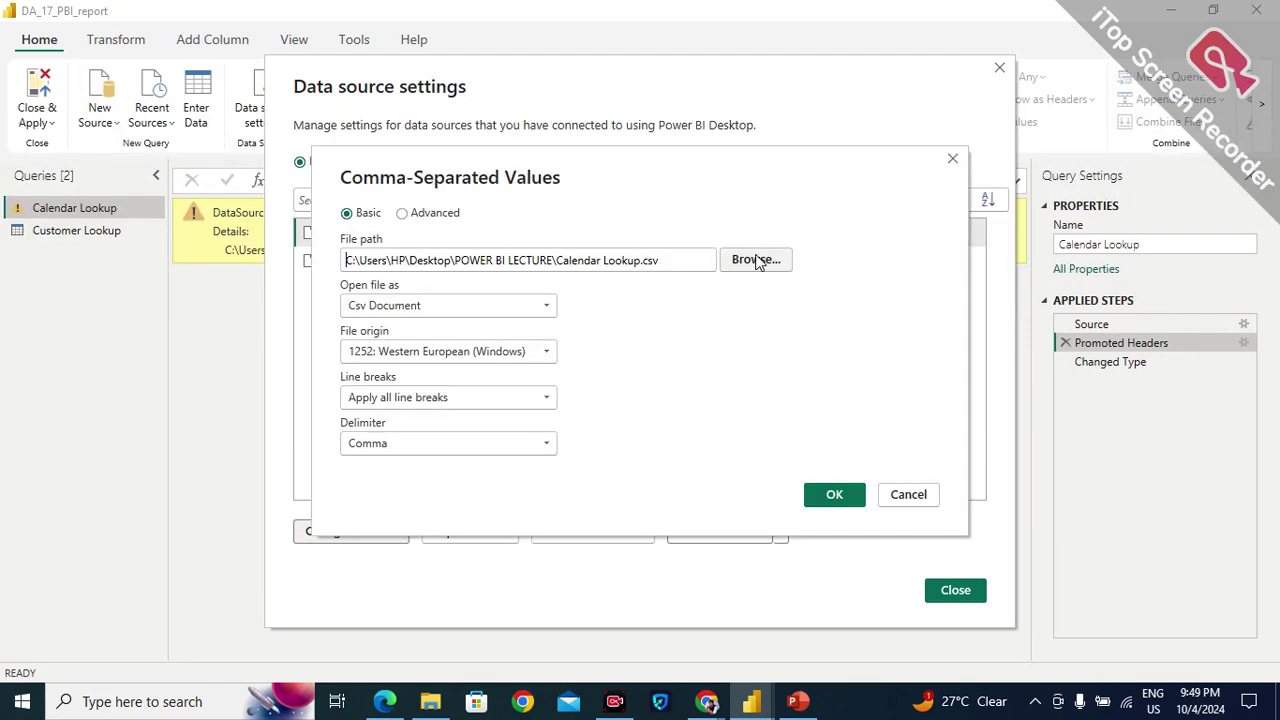
left_click(756, 260)
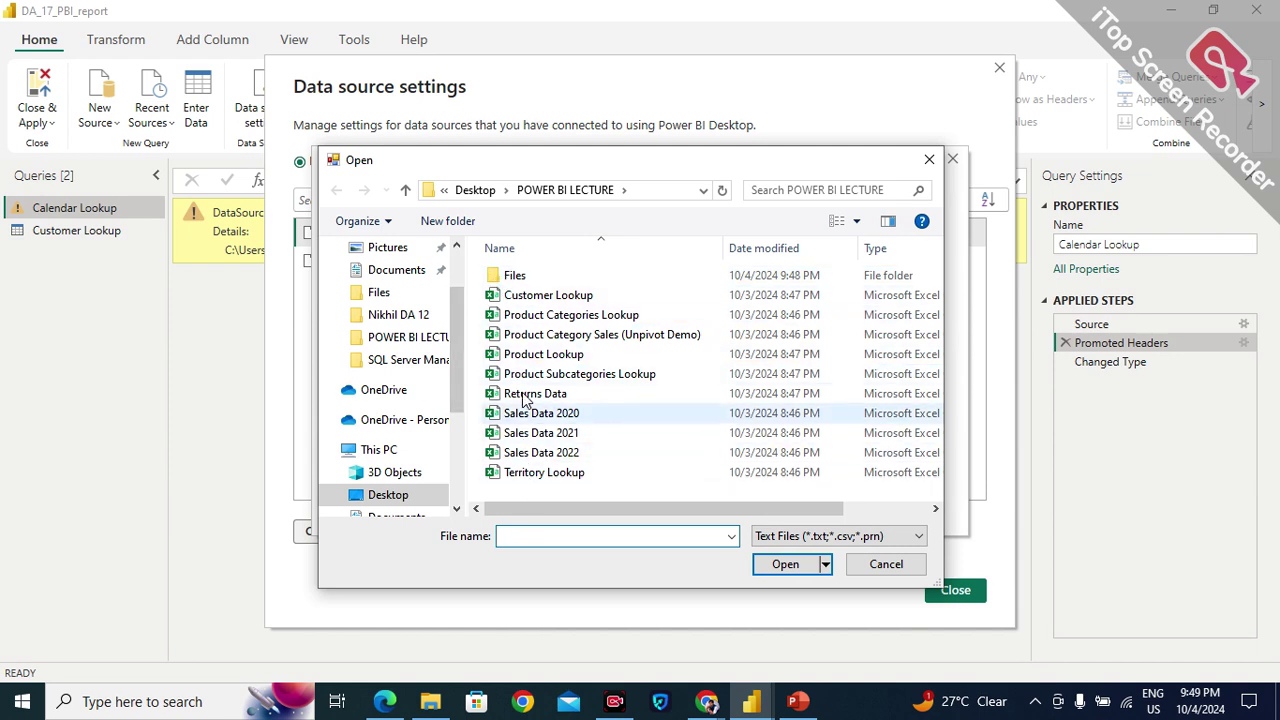
double_click(515, 275)
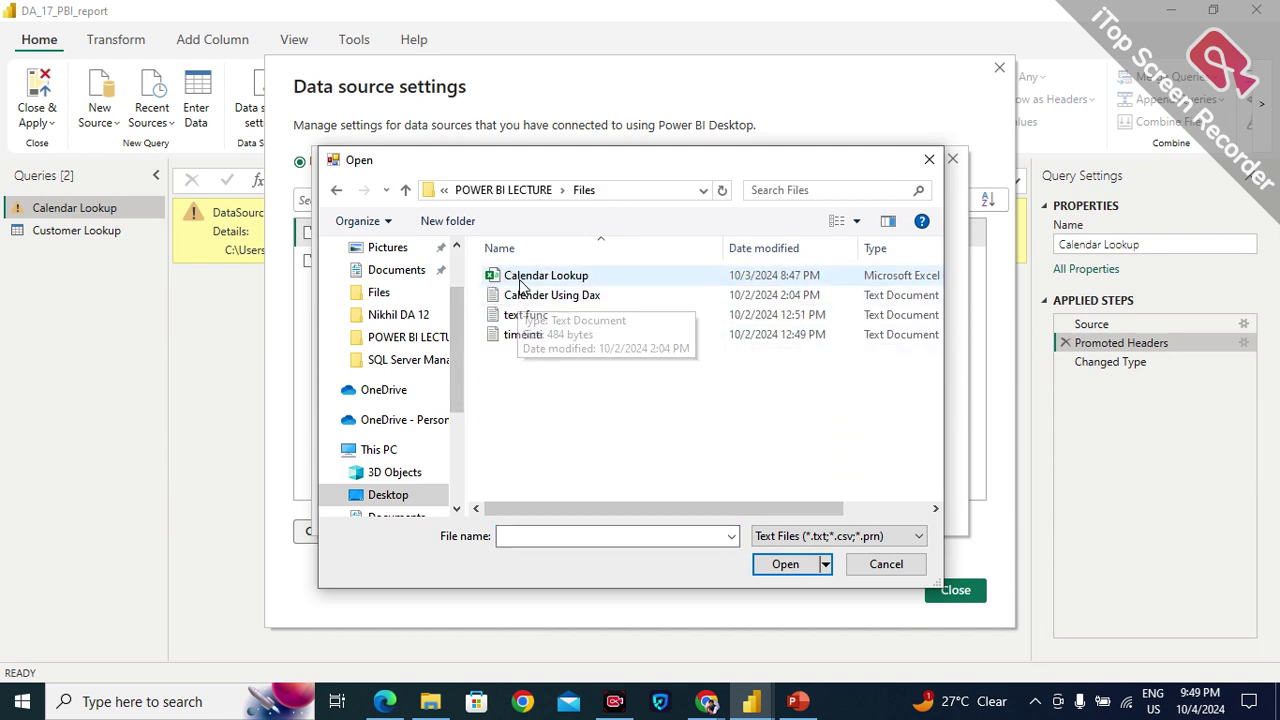
left_click(520, 282)
left_click(785, 564)
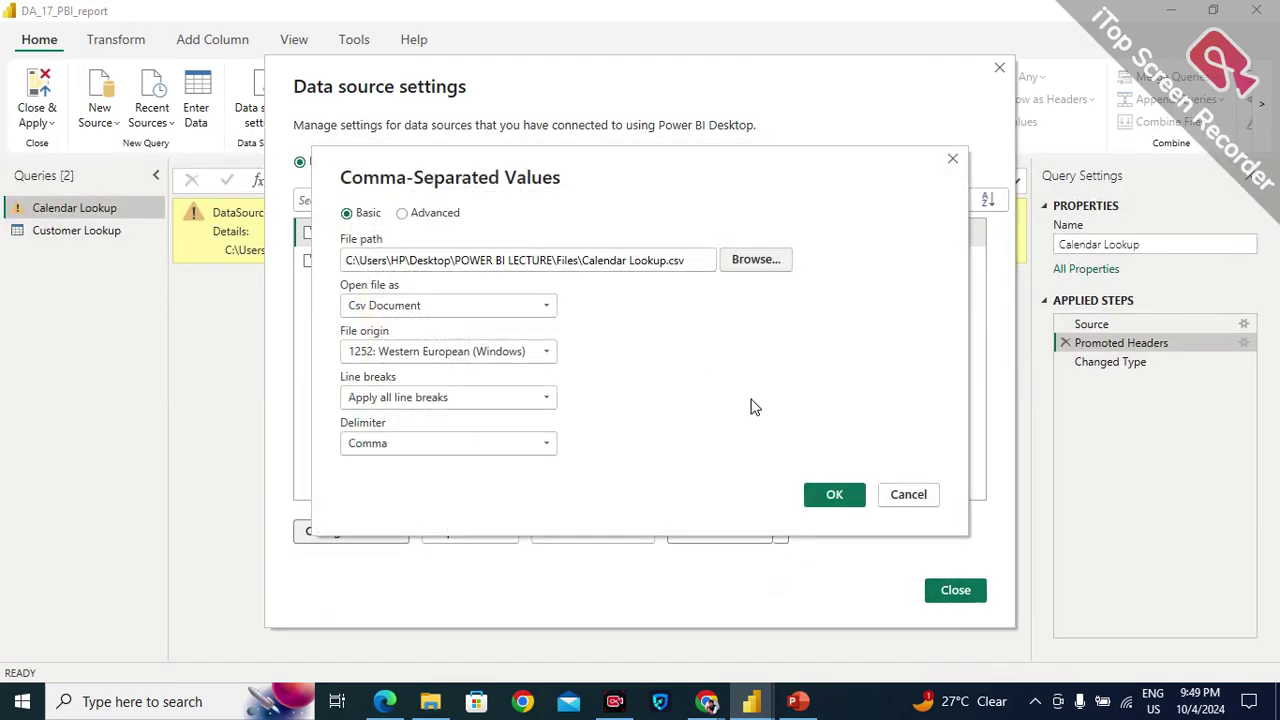
left_click(832, 492)
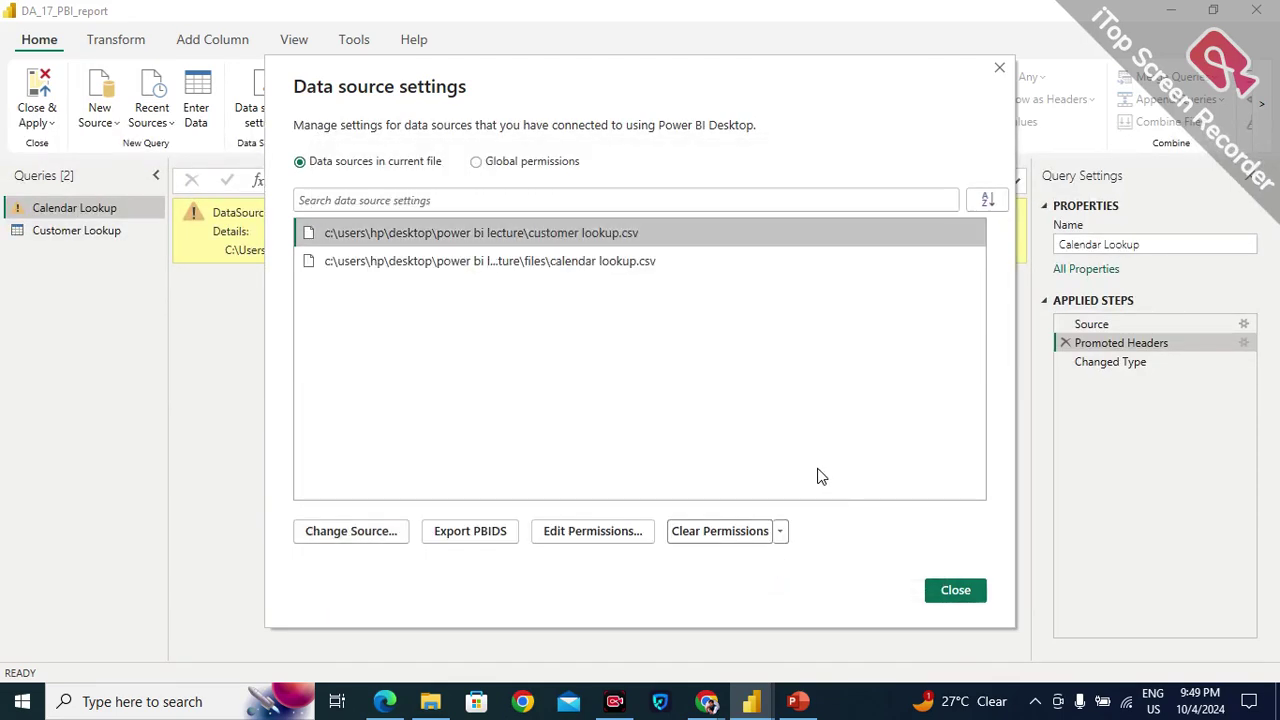
left_click(955, 590)
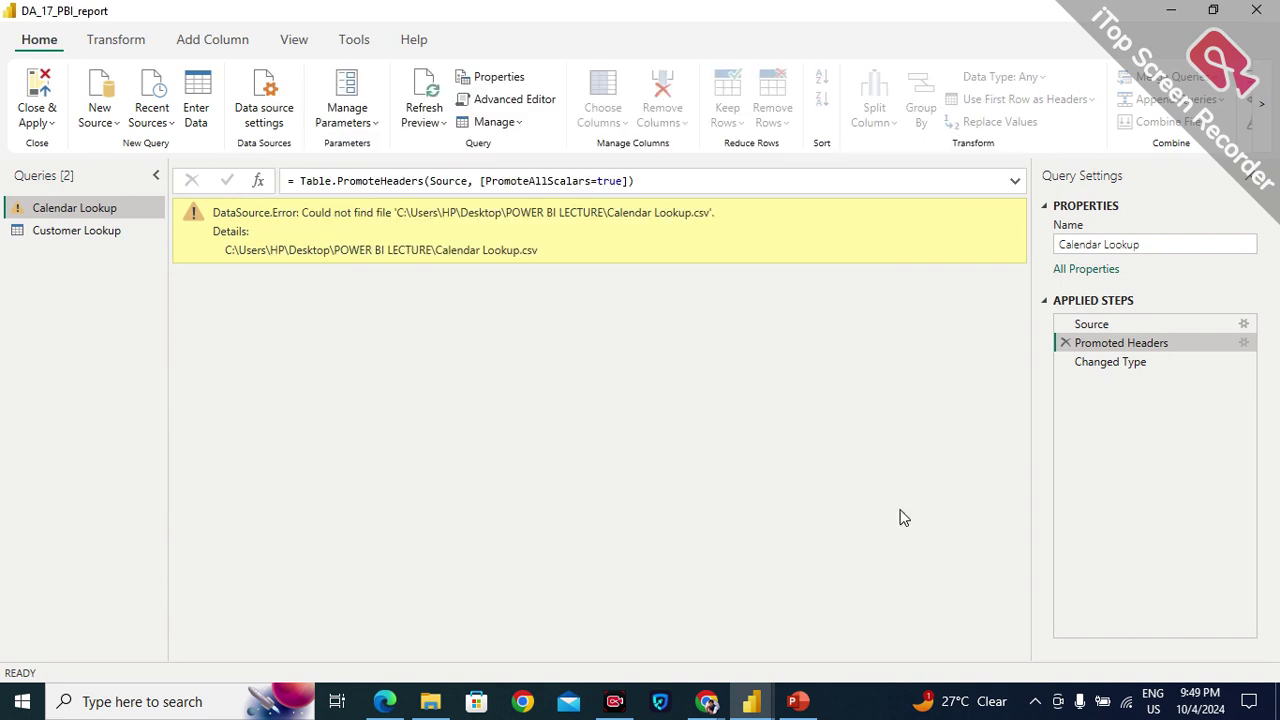
left_click(427, 88)
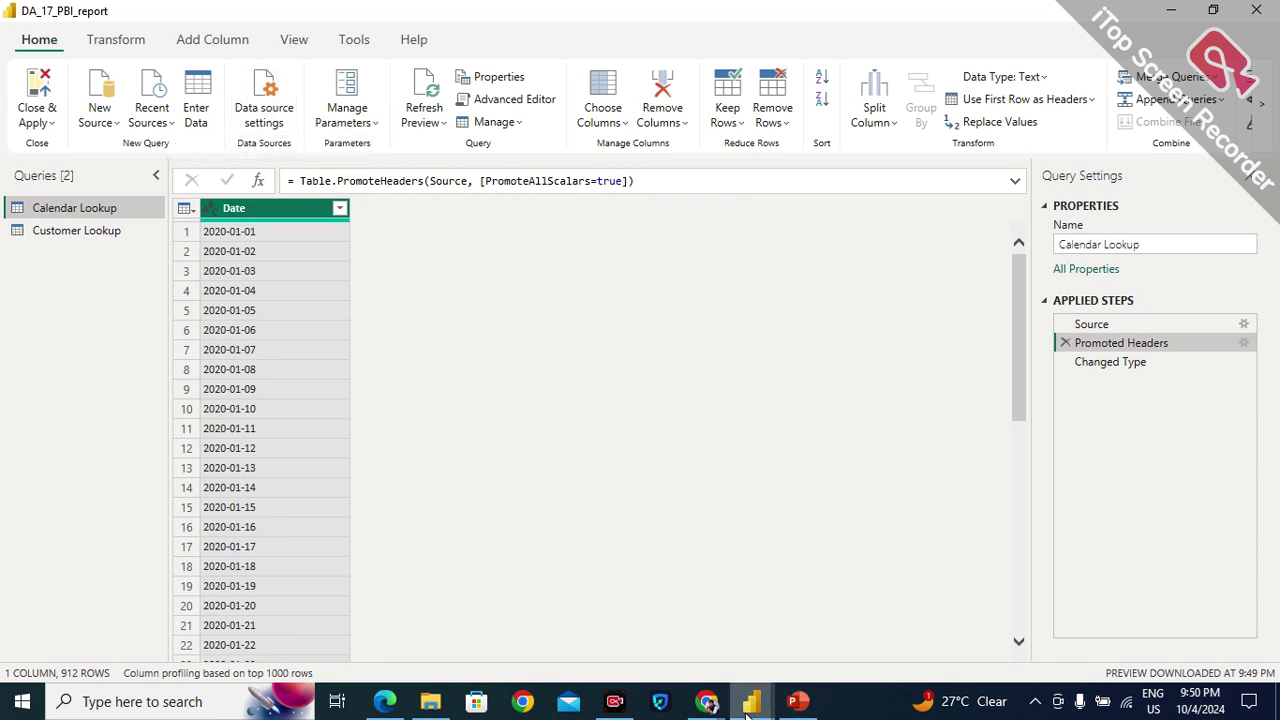
Switch to the Google Meet call in Chrome to check the participants' reactions.
mouse_move(746, 714)
mouse_move(707, 701)
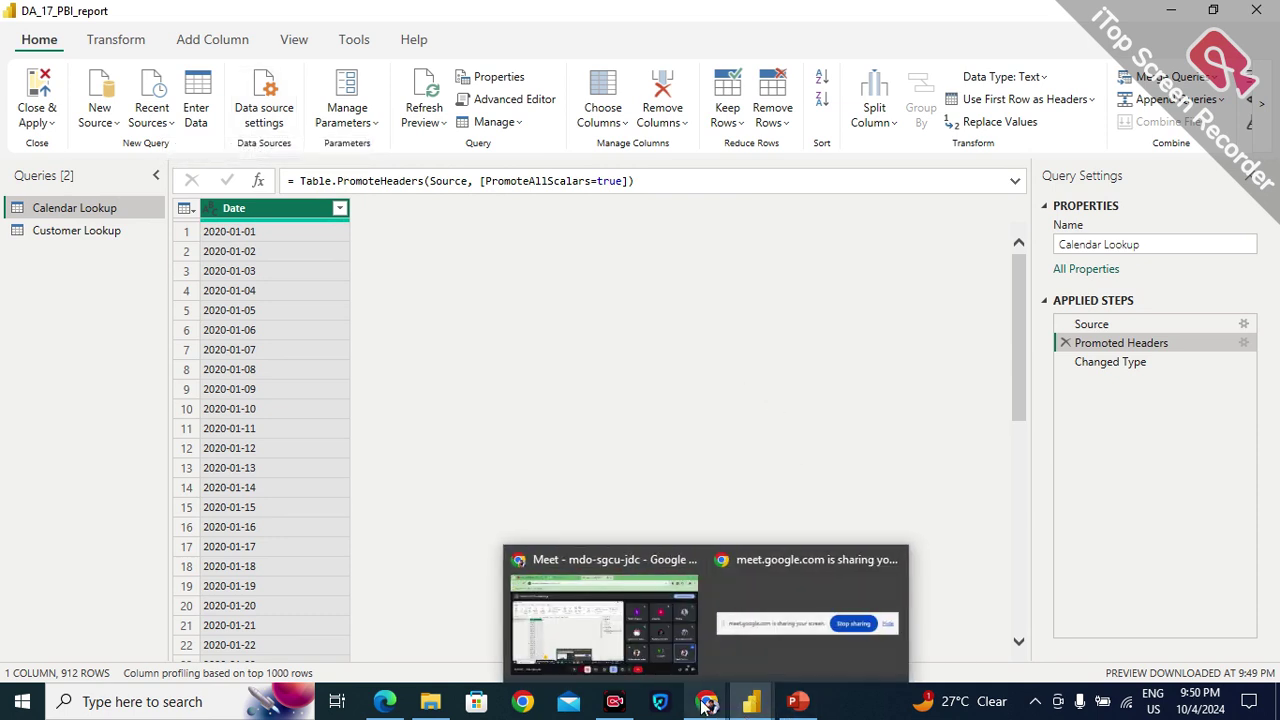
left_click(672, 615)
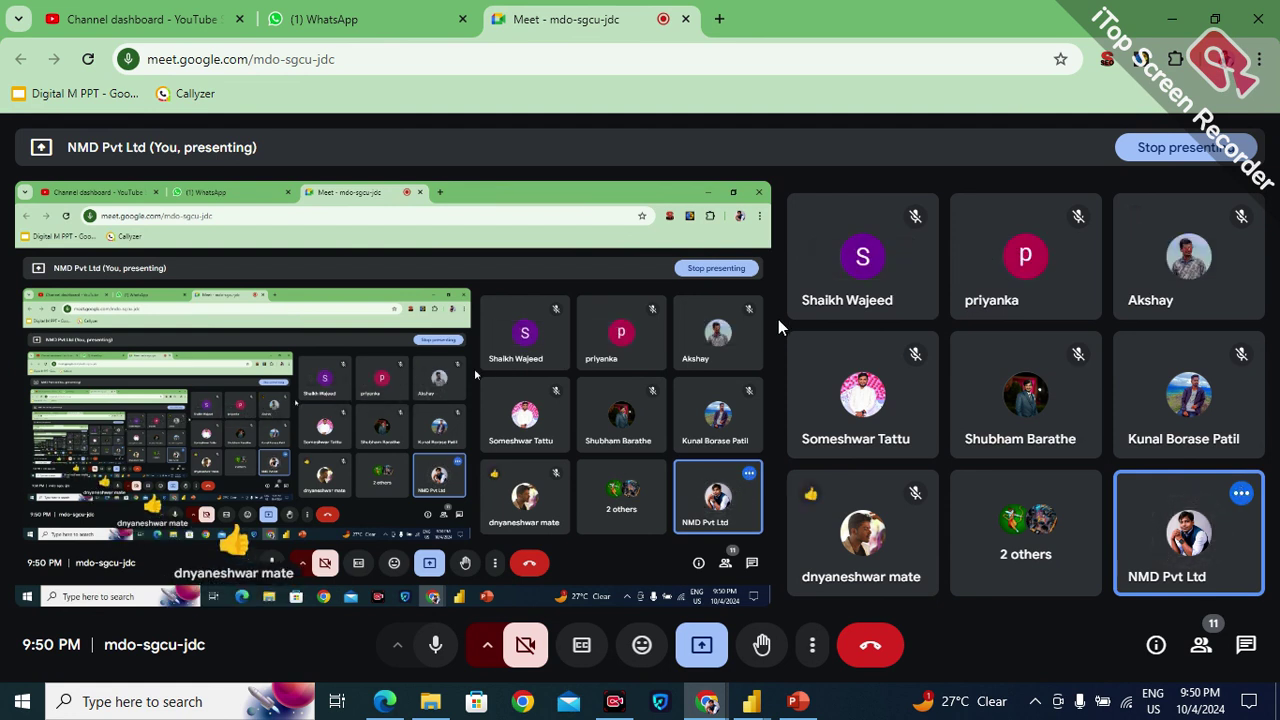
In File Explorer, move the Calendar Lookup file from the Files subfolder back into the POWER BI LECTURE folder.
mouse_move(750, 684)
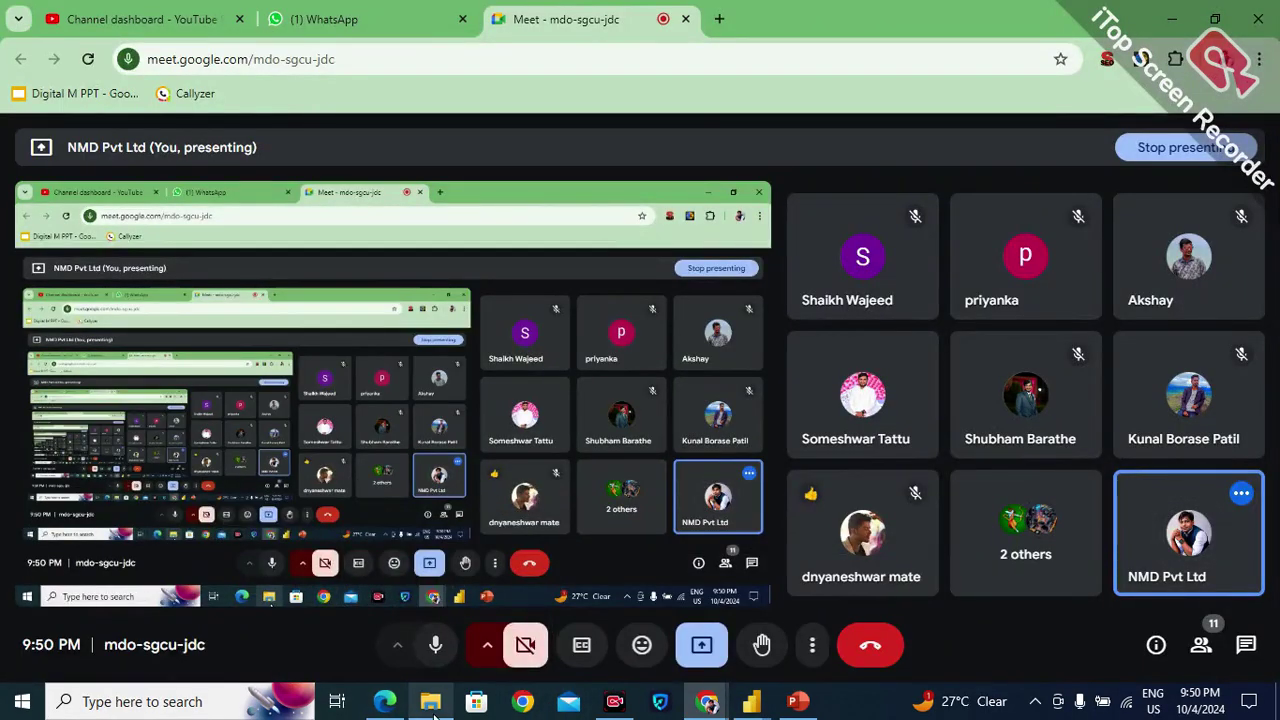
mouse_move(432, 710)
left_click(431, 660)
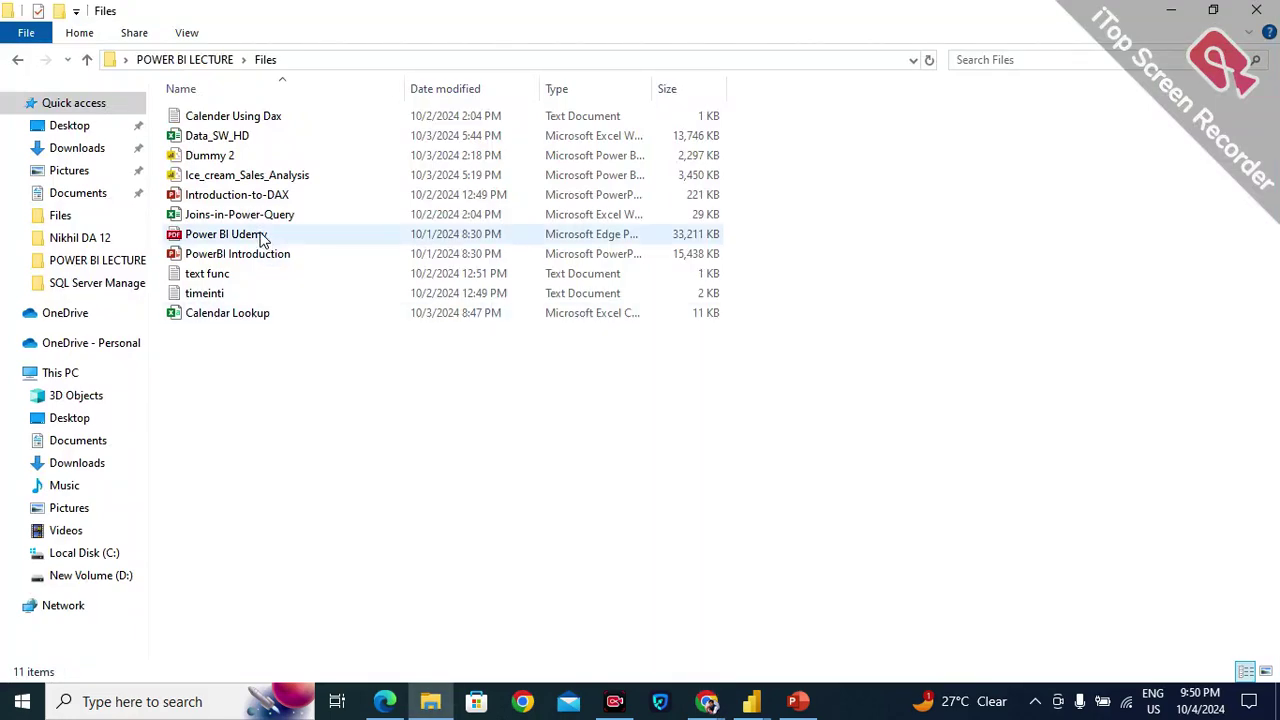
right_click(243, 313)
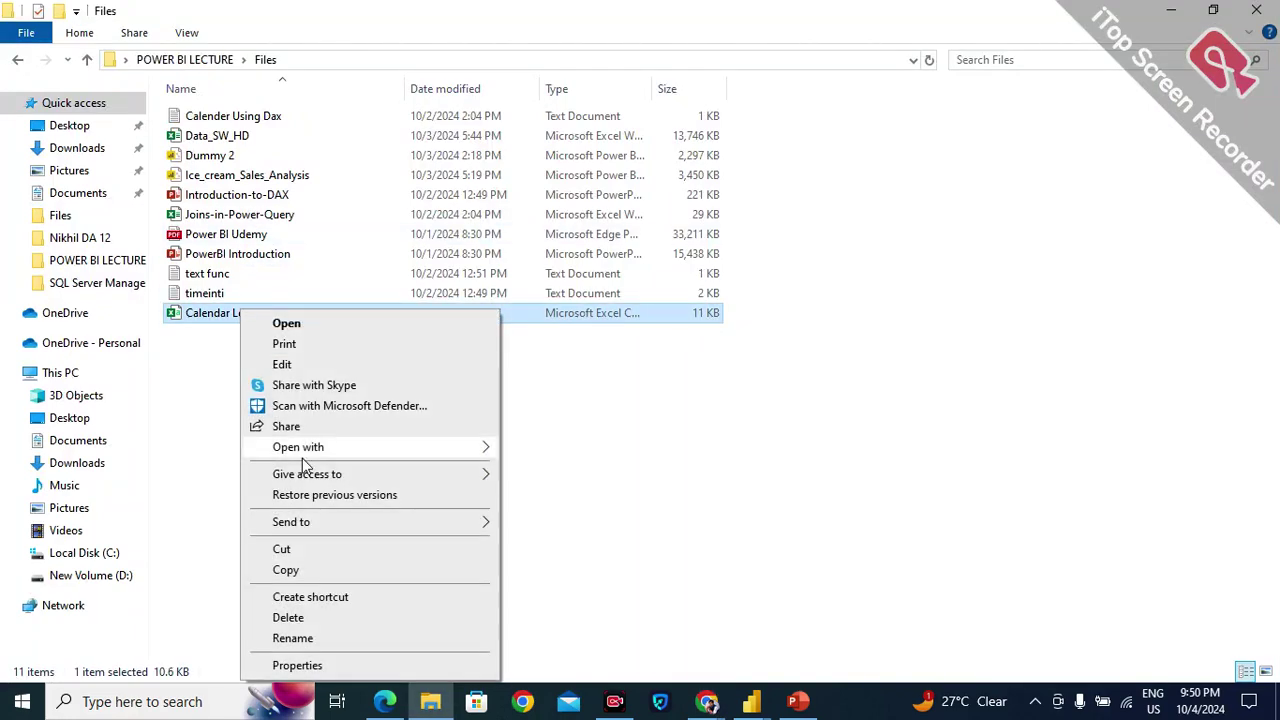
left_click(300, 550)
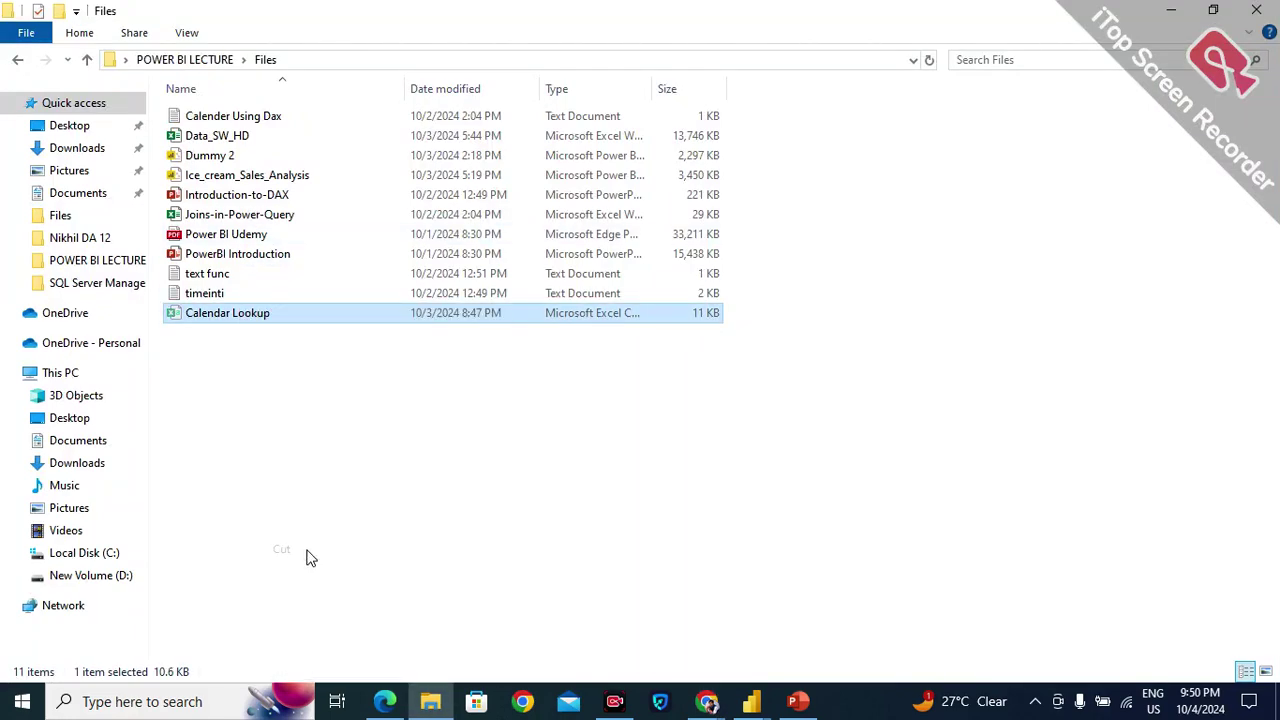
left_click(18, 60)
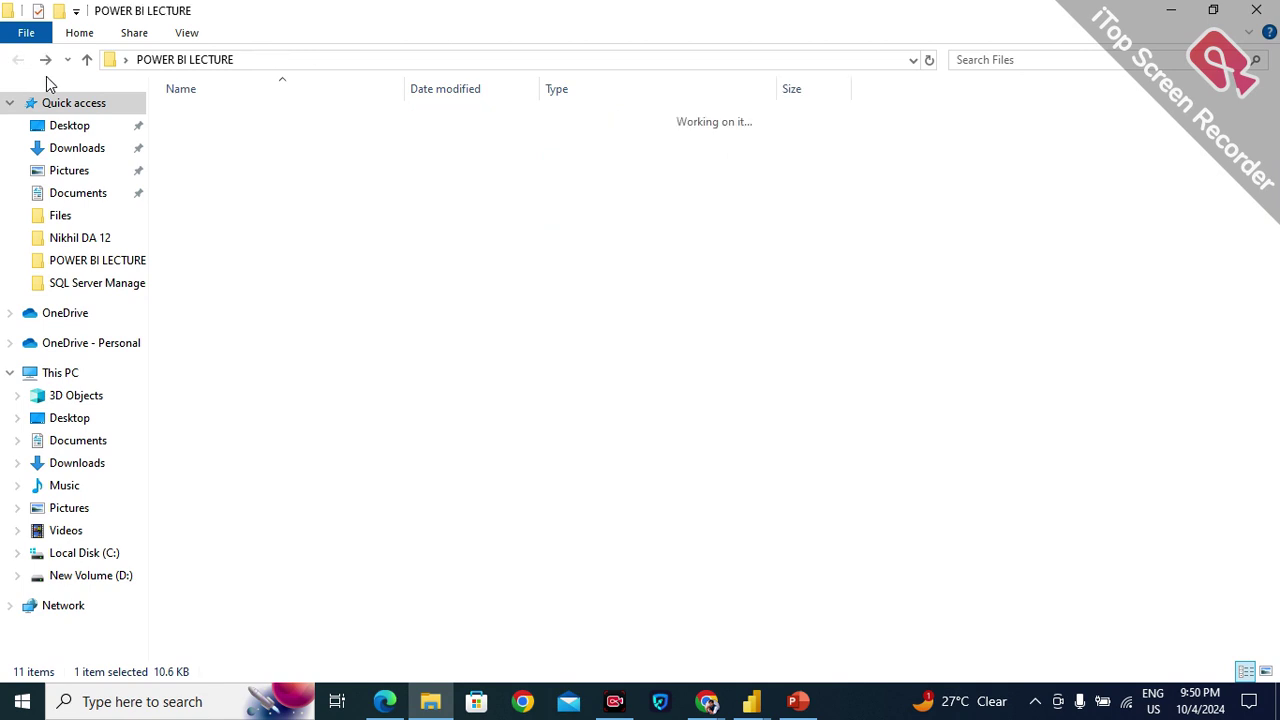
right_click(197, 390)
left_click(316, 513)
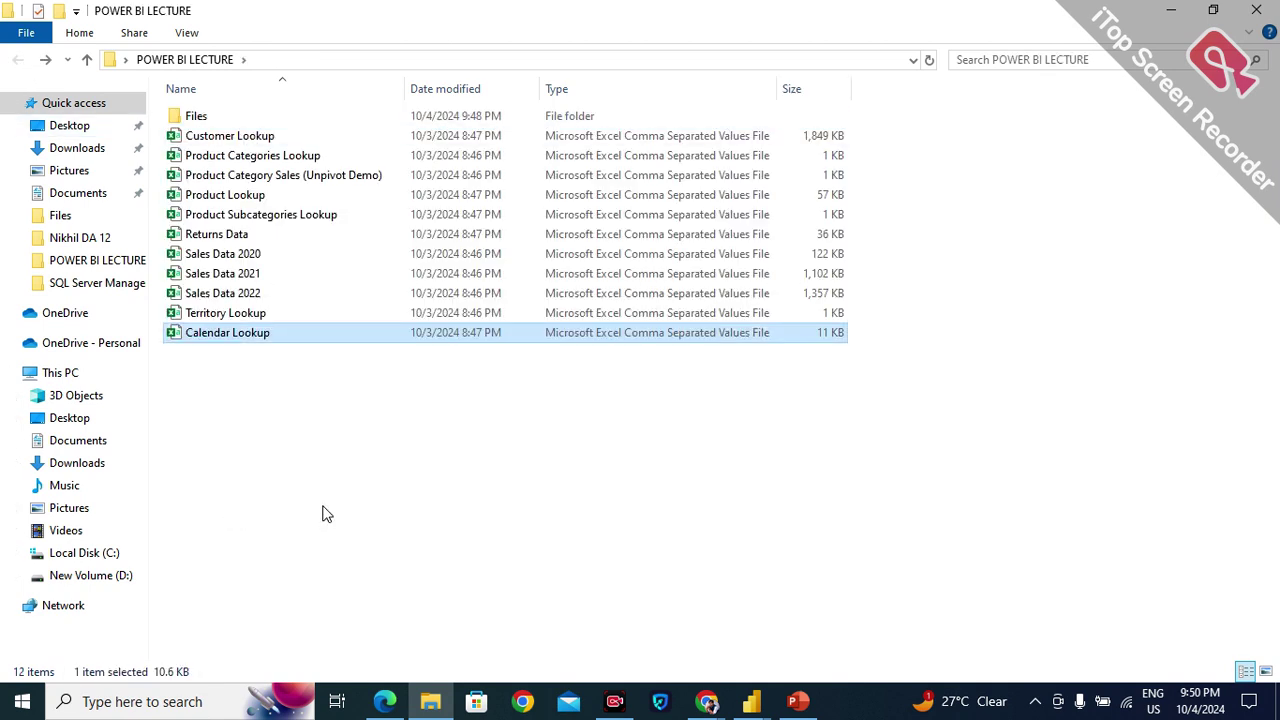
left_click(322, 513)
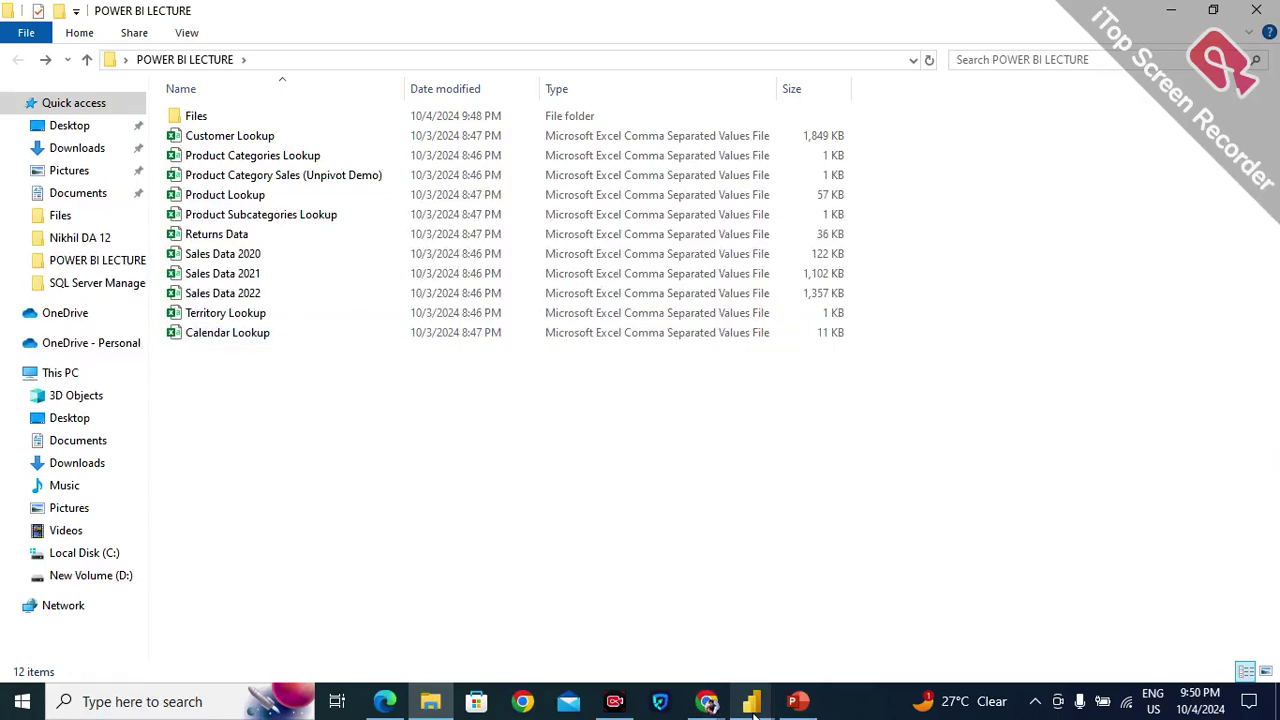
Return to the Power Query Editor and refresh the Calendar Lookup query preview against the current source path.
mouse_move(752, 700)
left_click(797, 641)
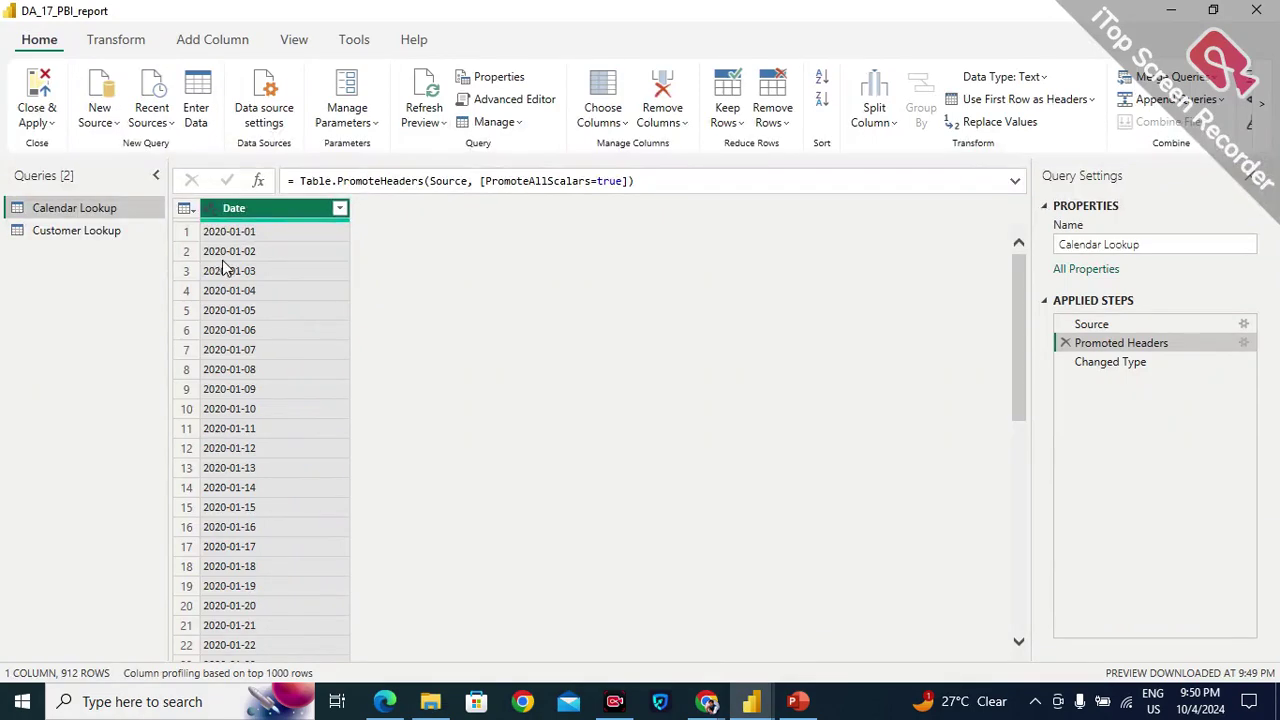
left_click(428, 92)
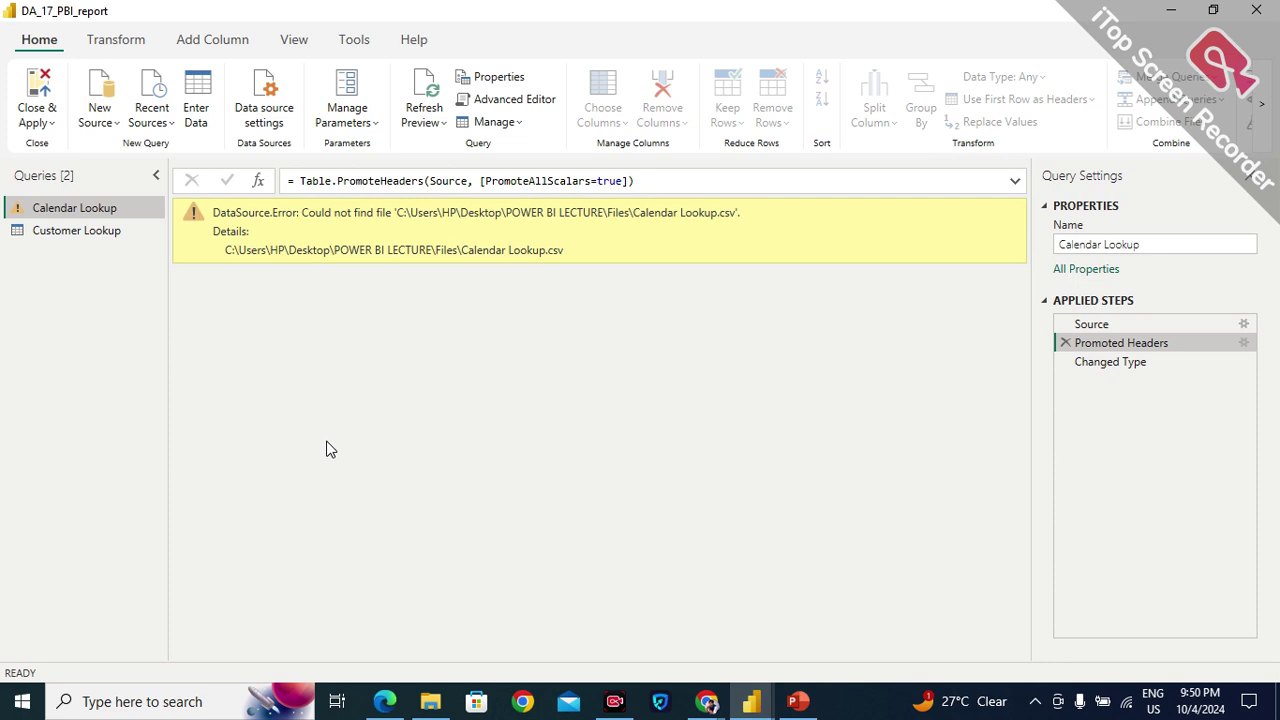
Open the data source settings and compare the file paths listed for Customer Lookup and Calendar Lookup.
left_click(276, 118)
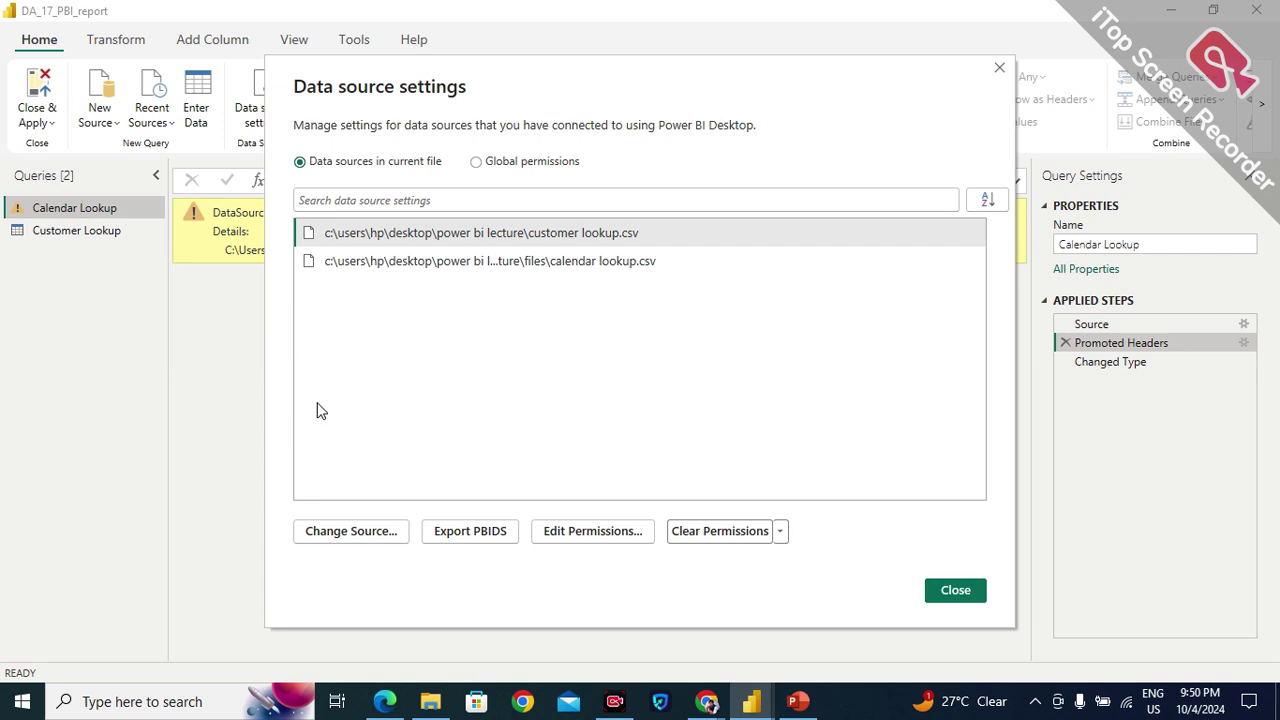
left_click(575, 266)
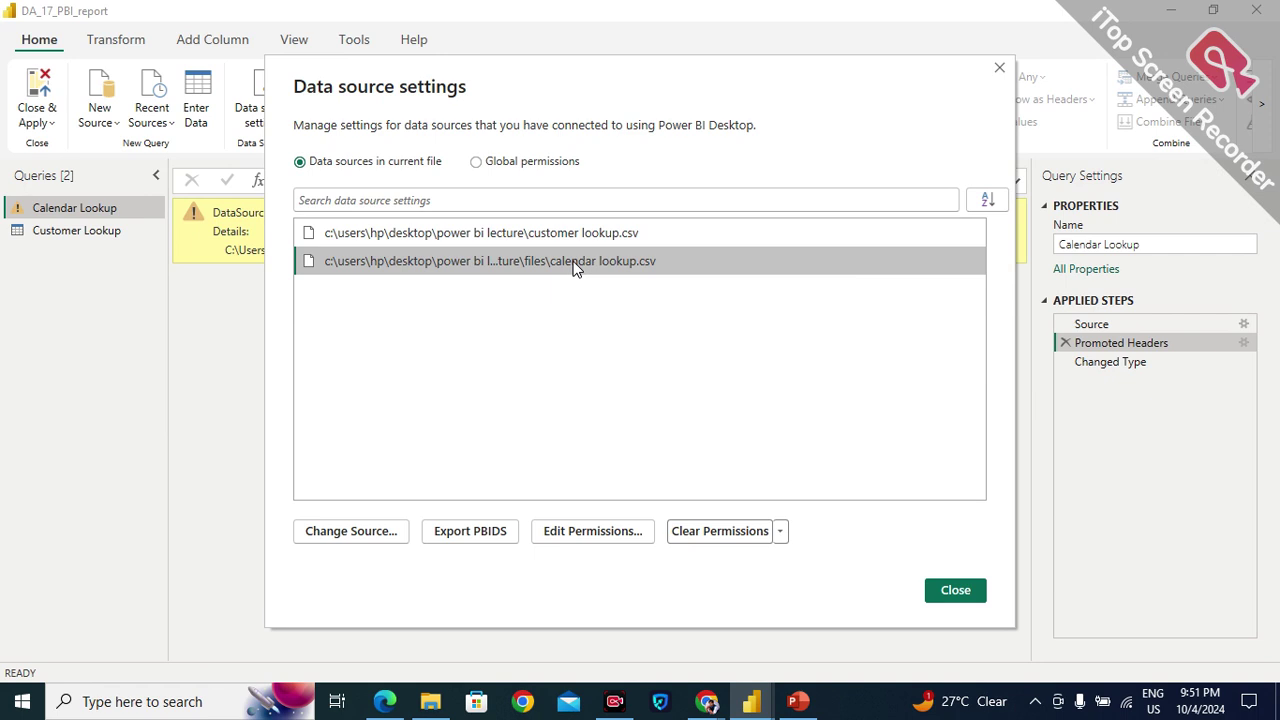
left_click(571, 240)
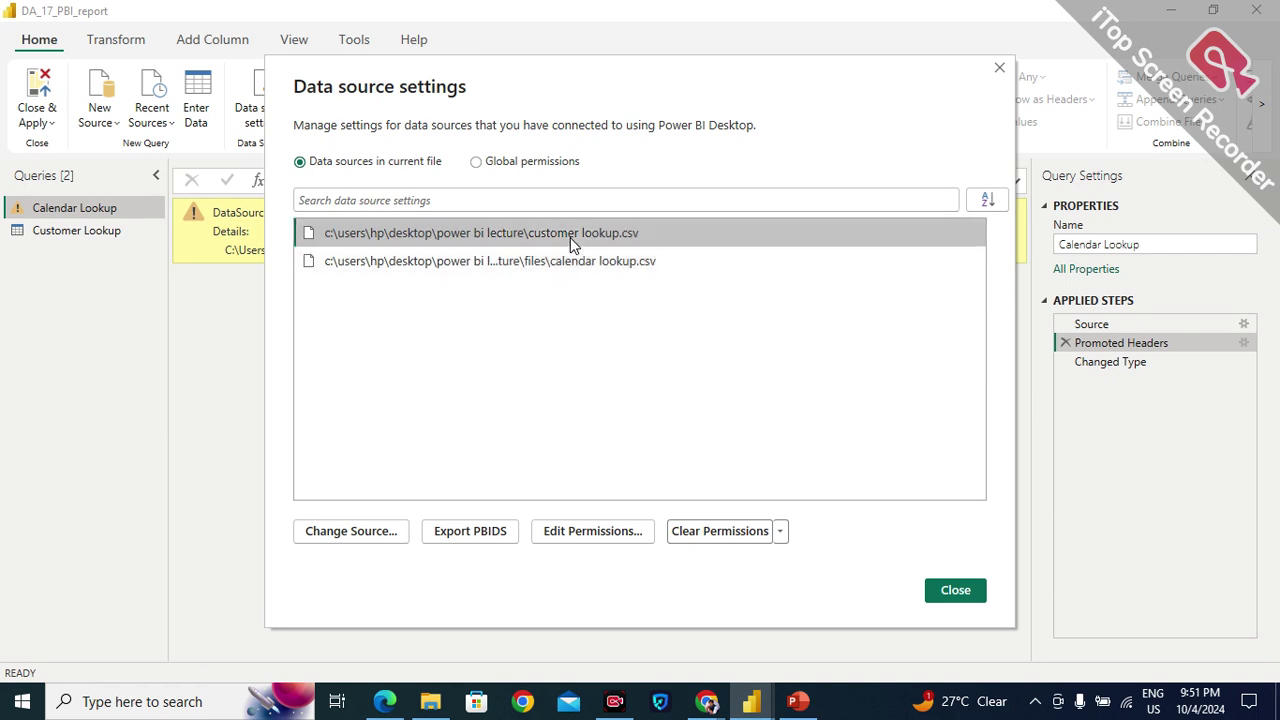
left_click(576, 265)
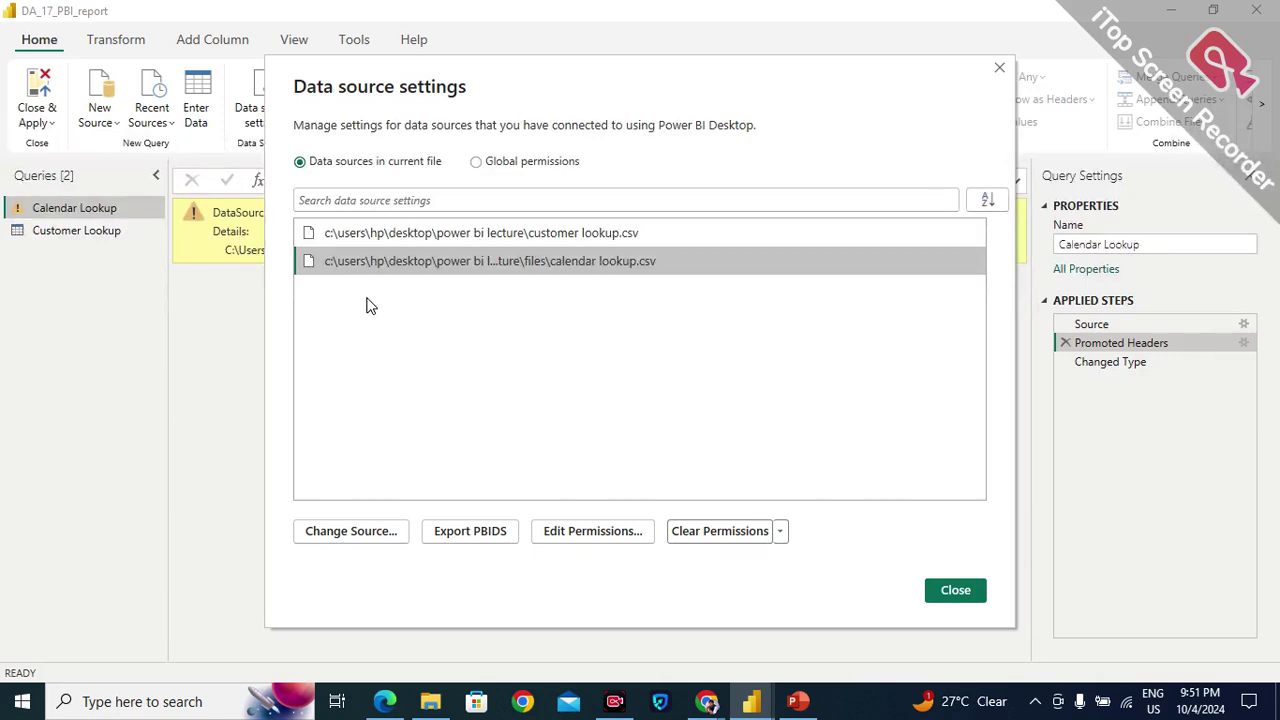
left_click(480, 232)
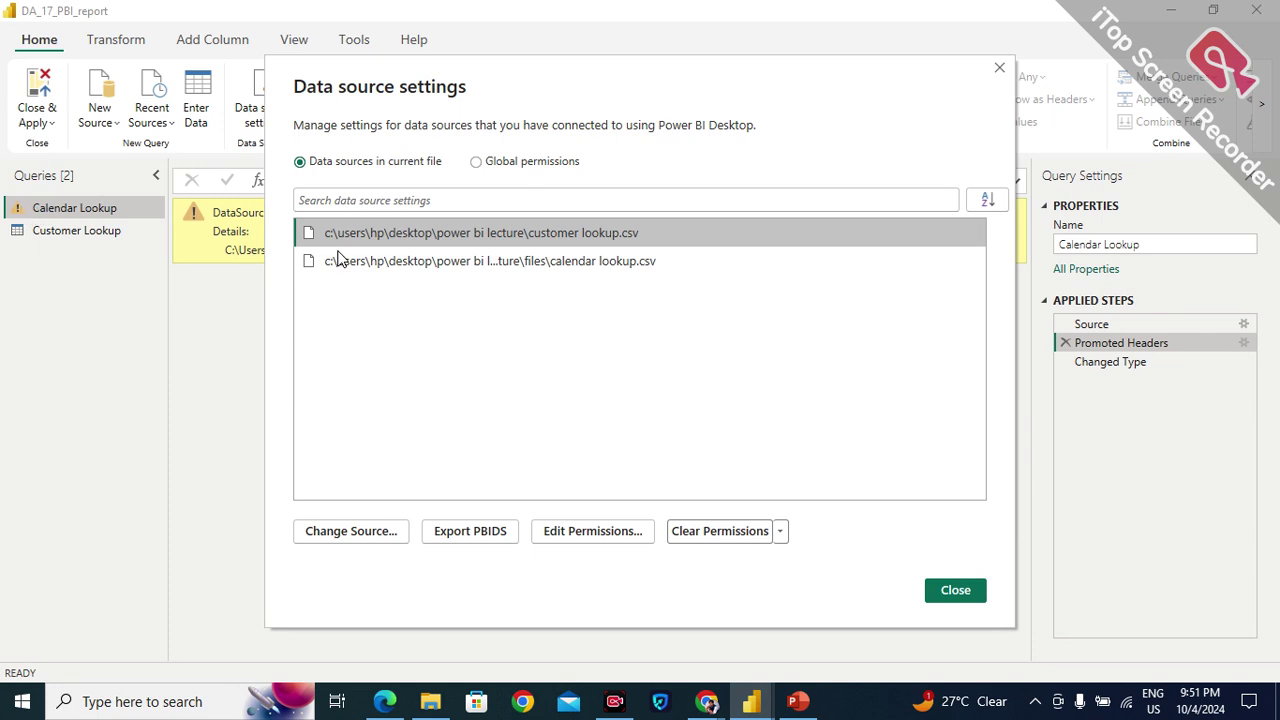
Change the Calendar Lookup data source to C:\Users\HP\Desktop\POWER BI LECTURE\Calendar Lookup.csv and refresh the query preview.
left_click(392, 266)
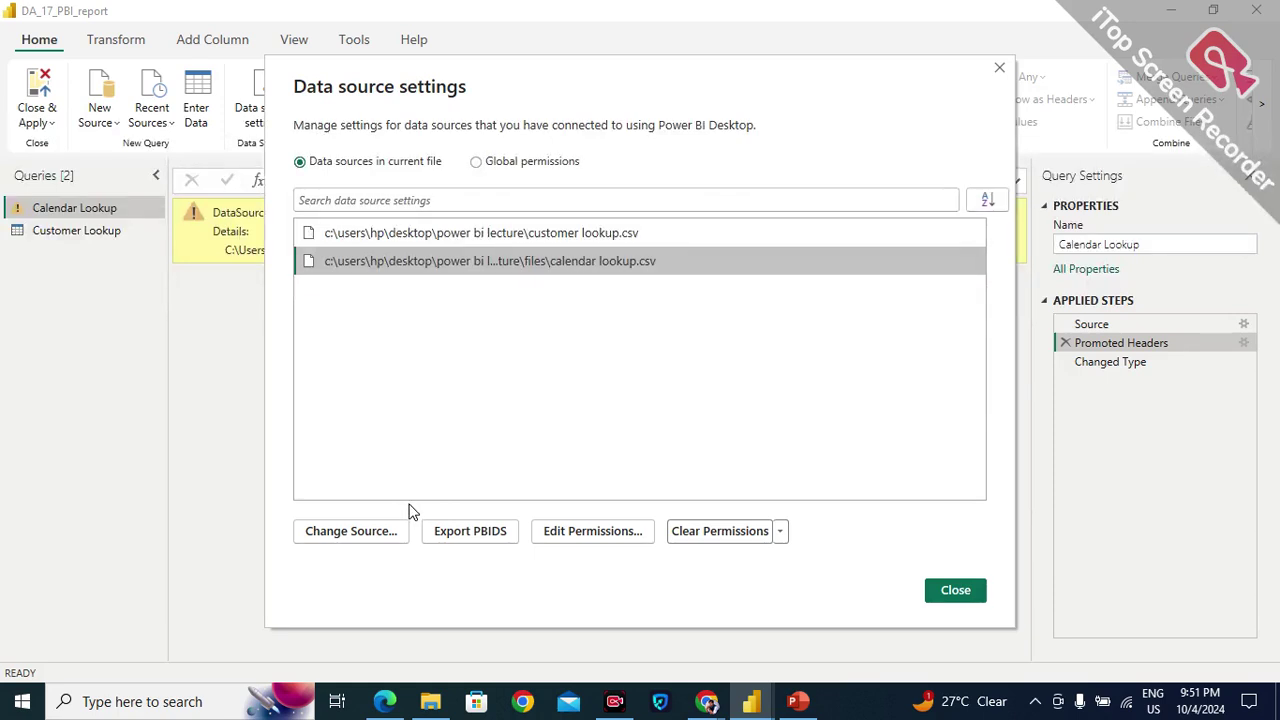
left_click(352, 531)
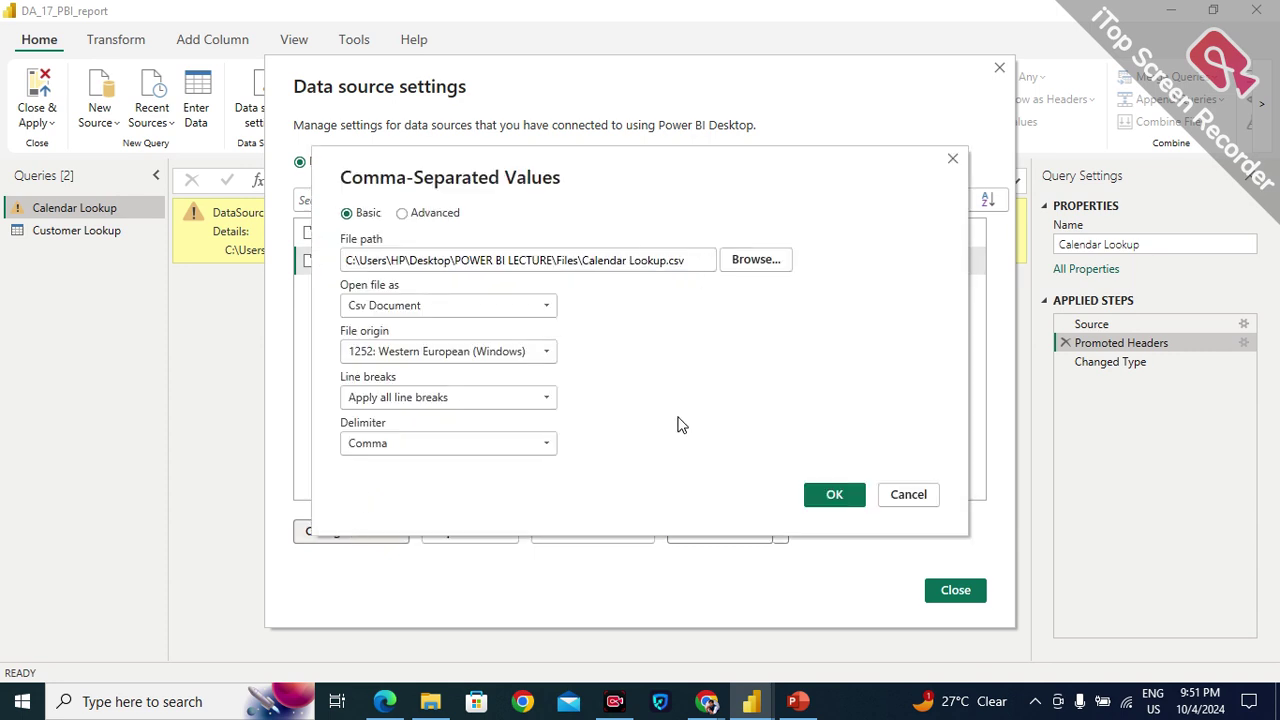
left_click(755, 260)
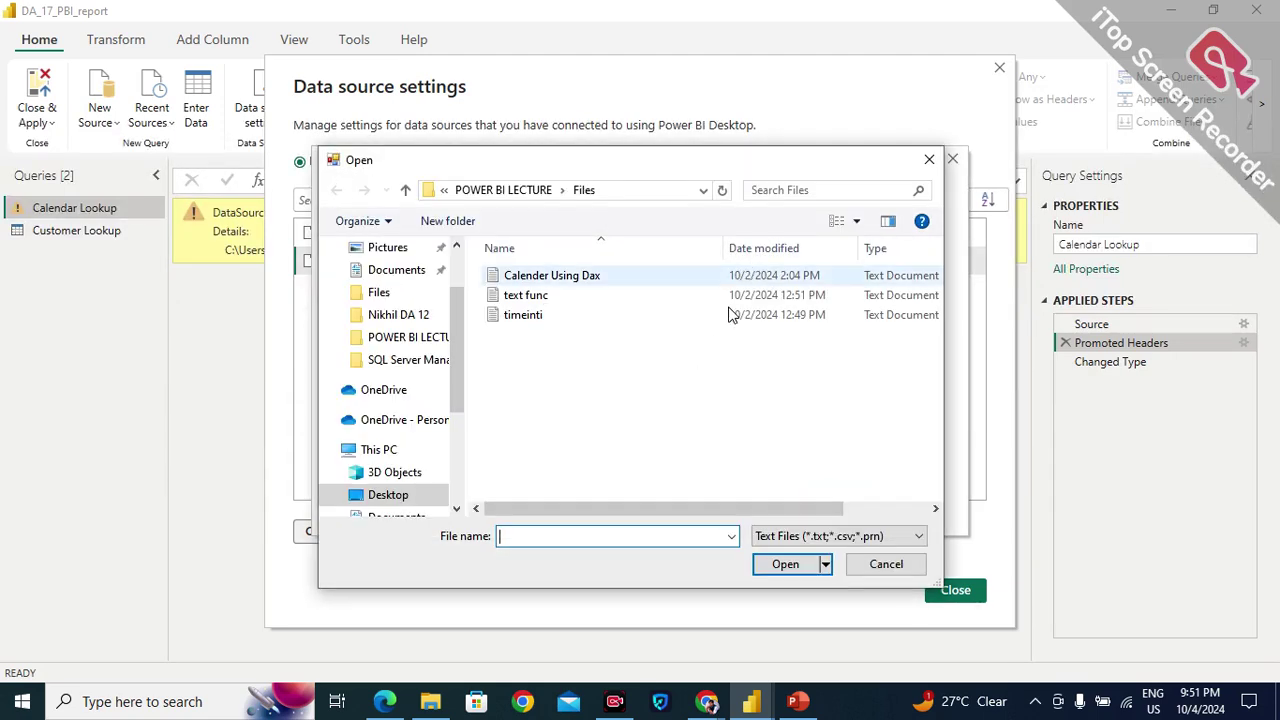
left_click(406, 190)
left_click(520, 292)
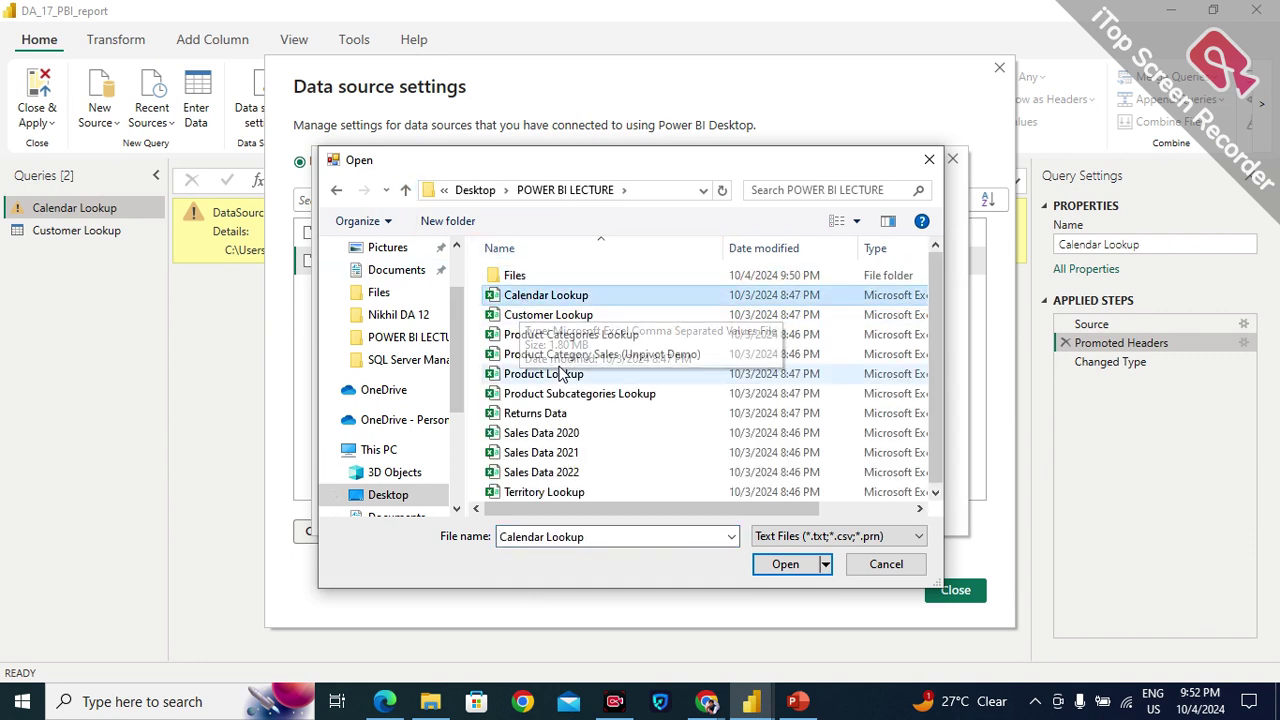
left_click(789, 566)
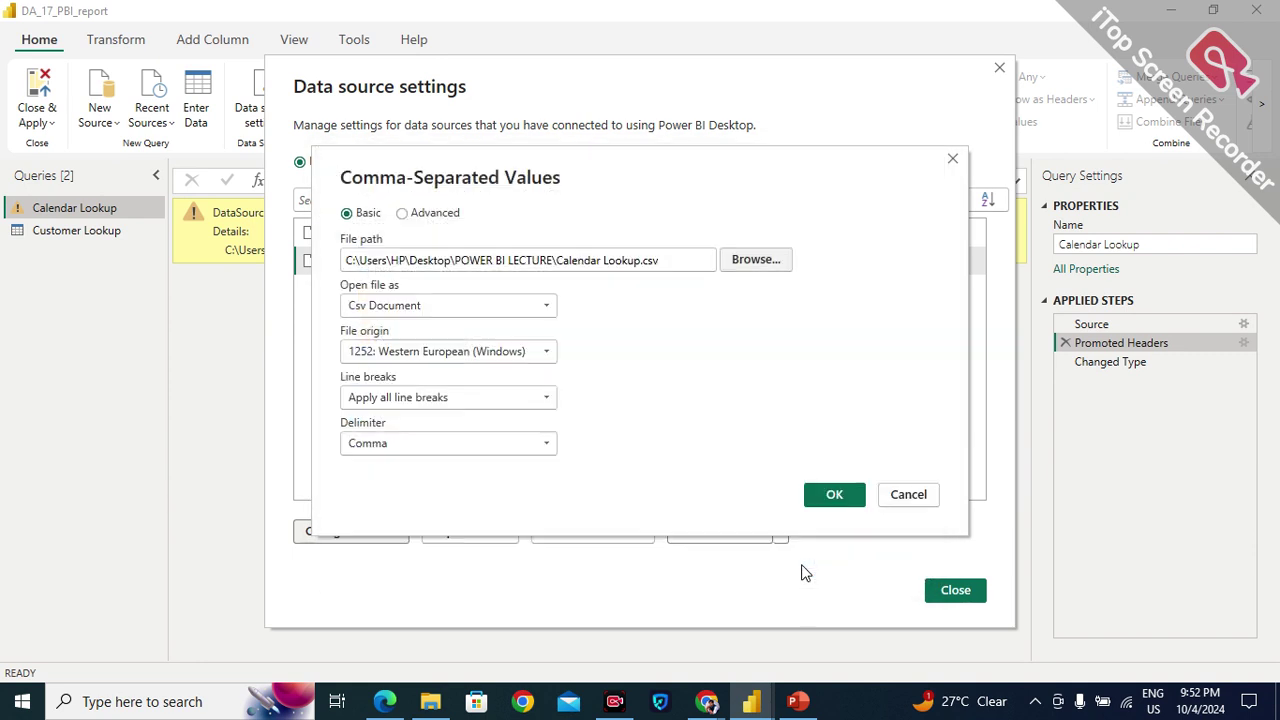
left_click(832, 495)
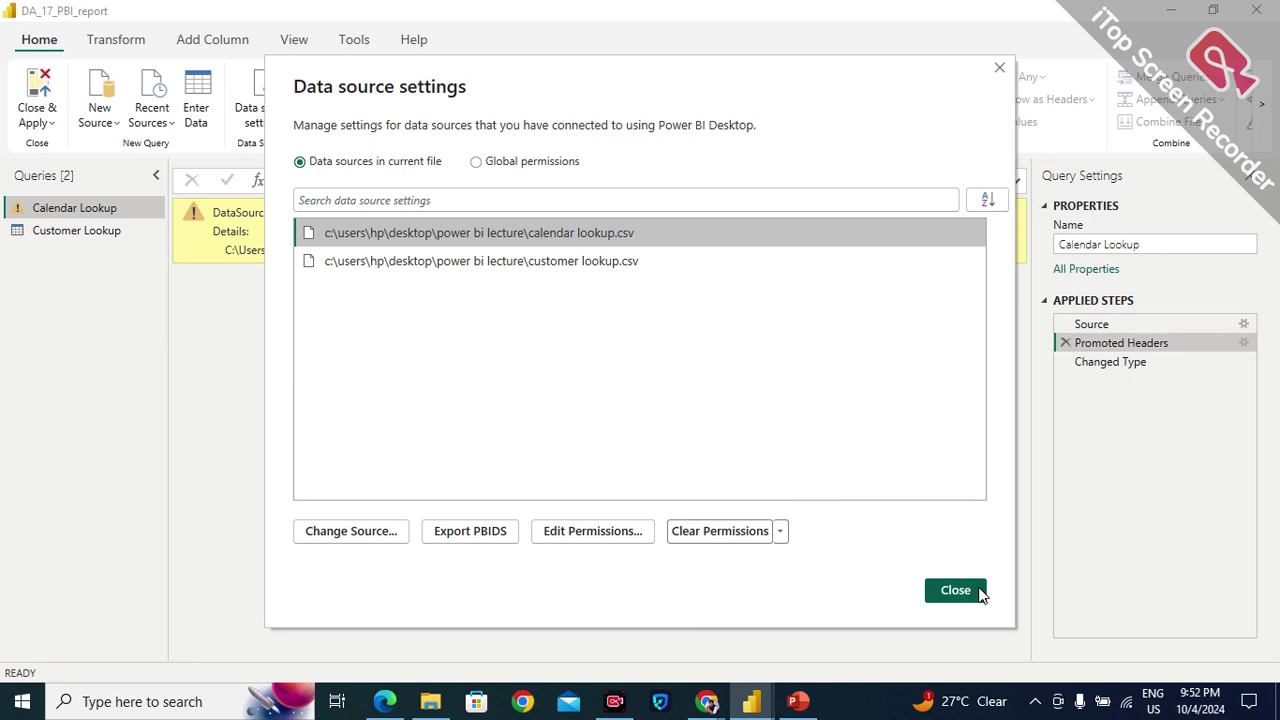
left_click(958, 590)
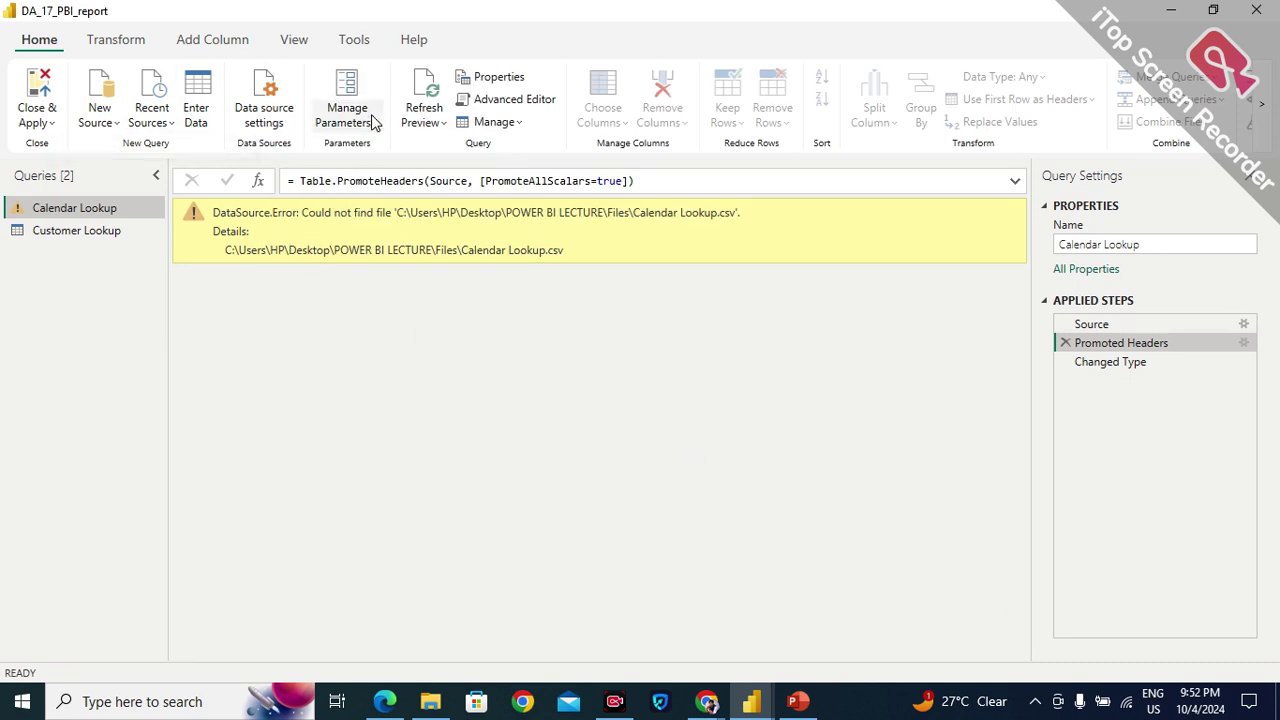
left_click(432, 92)
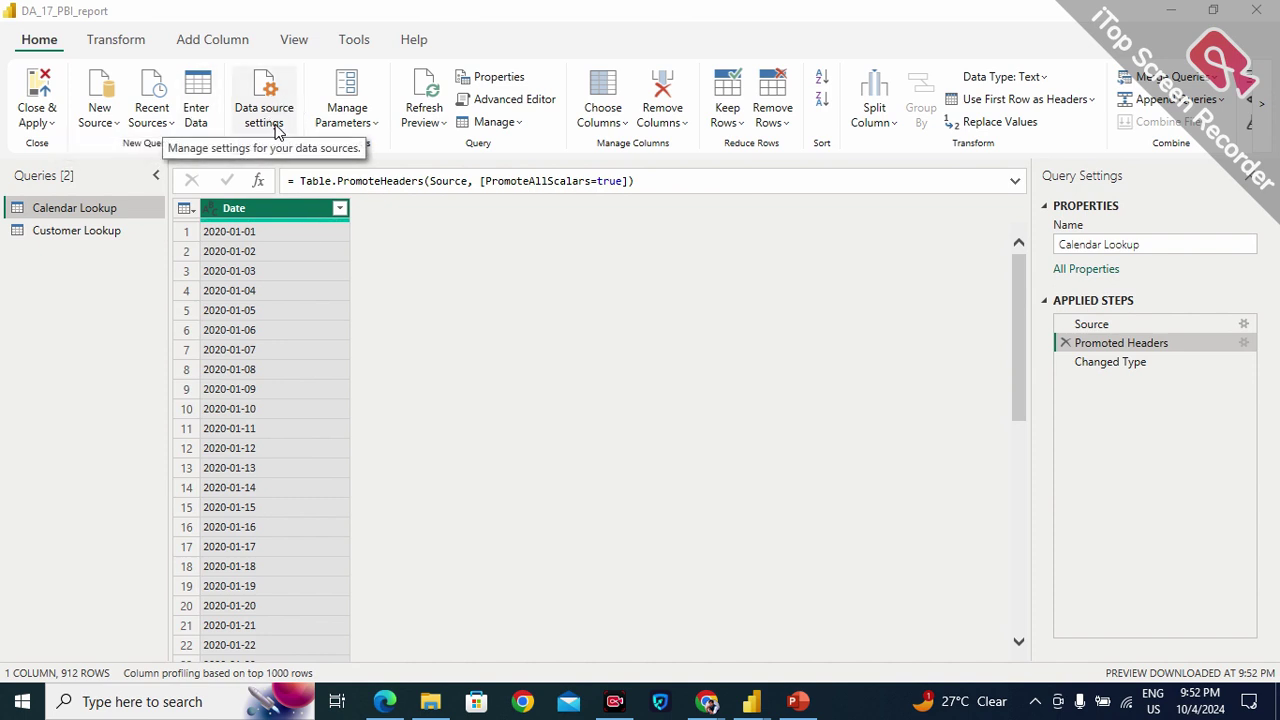
Switch to the Google Meet call in Chrome to check on the participants, and return to the Power Query Editor.
mouse_move(707, 706)
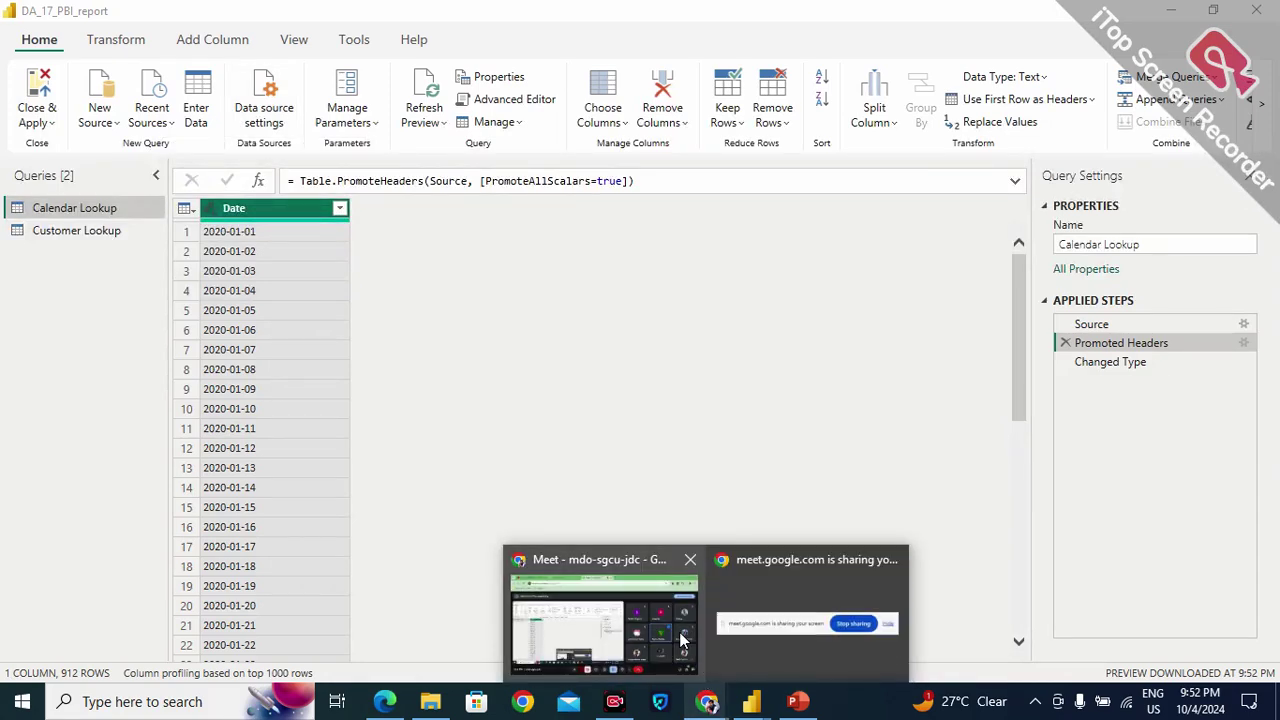
left_click(680, 640)
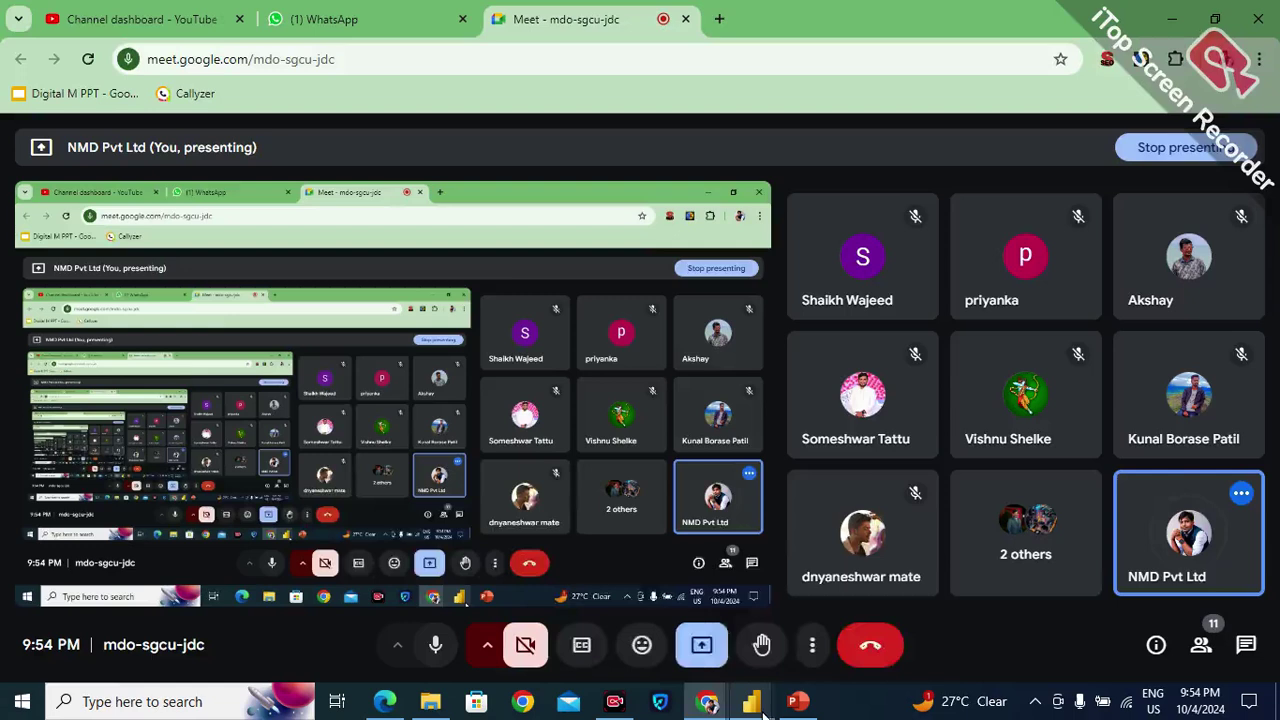
mouse_move(750, 705)
left_click(760, 676)
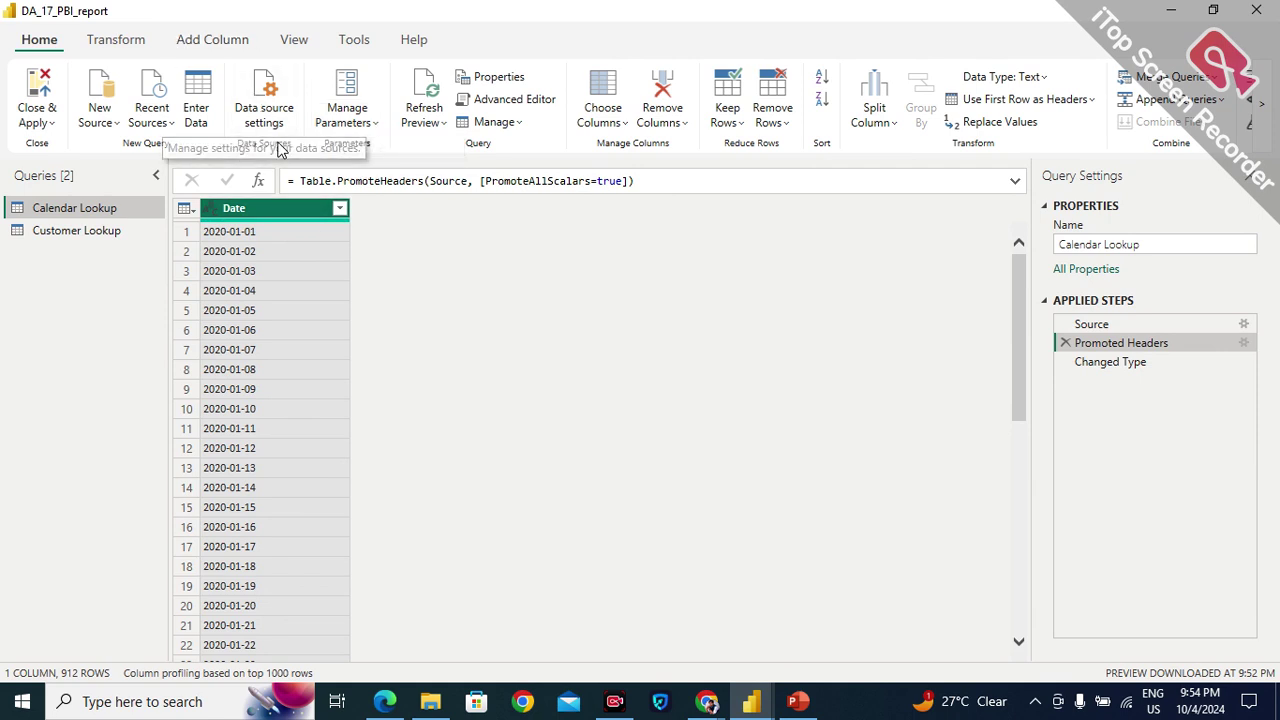
Examine the available parameter, preview refresh and query management options for the Calendar Lookup query.
left_click(372, 124)
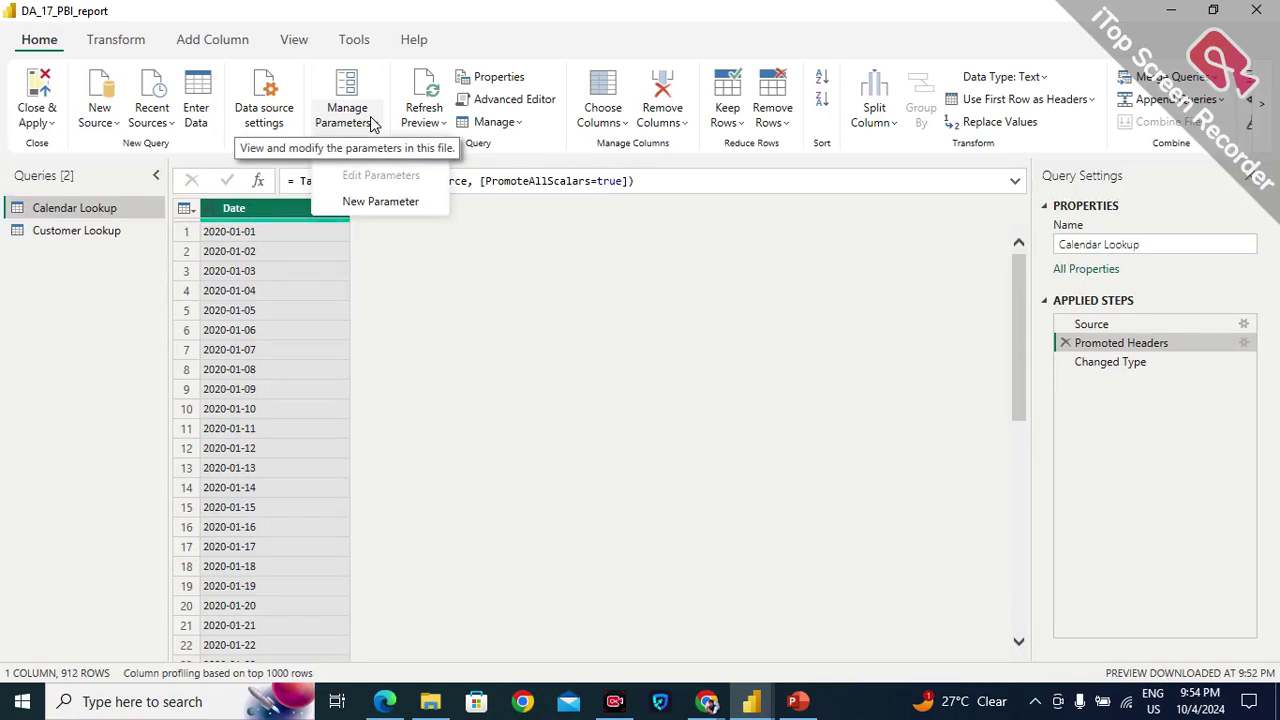
left_click(372, 124)
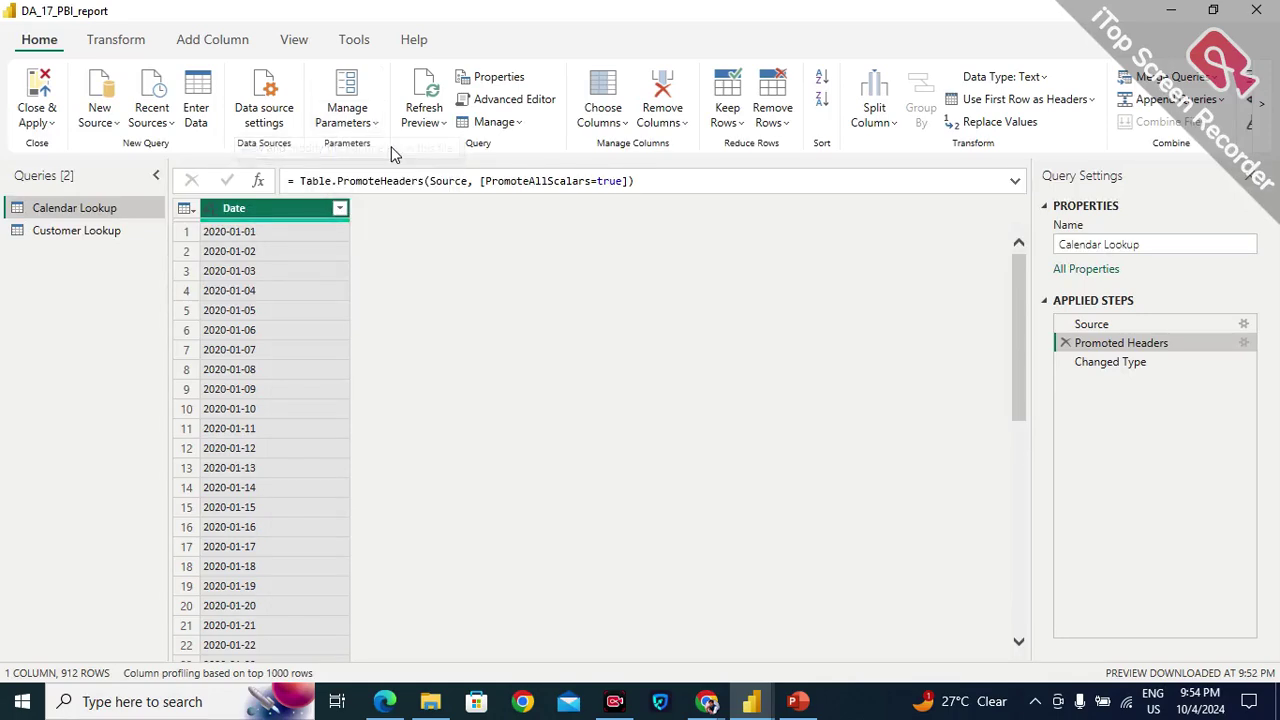
left_click(436, 123)
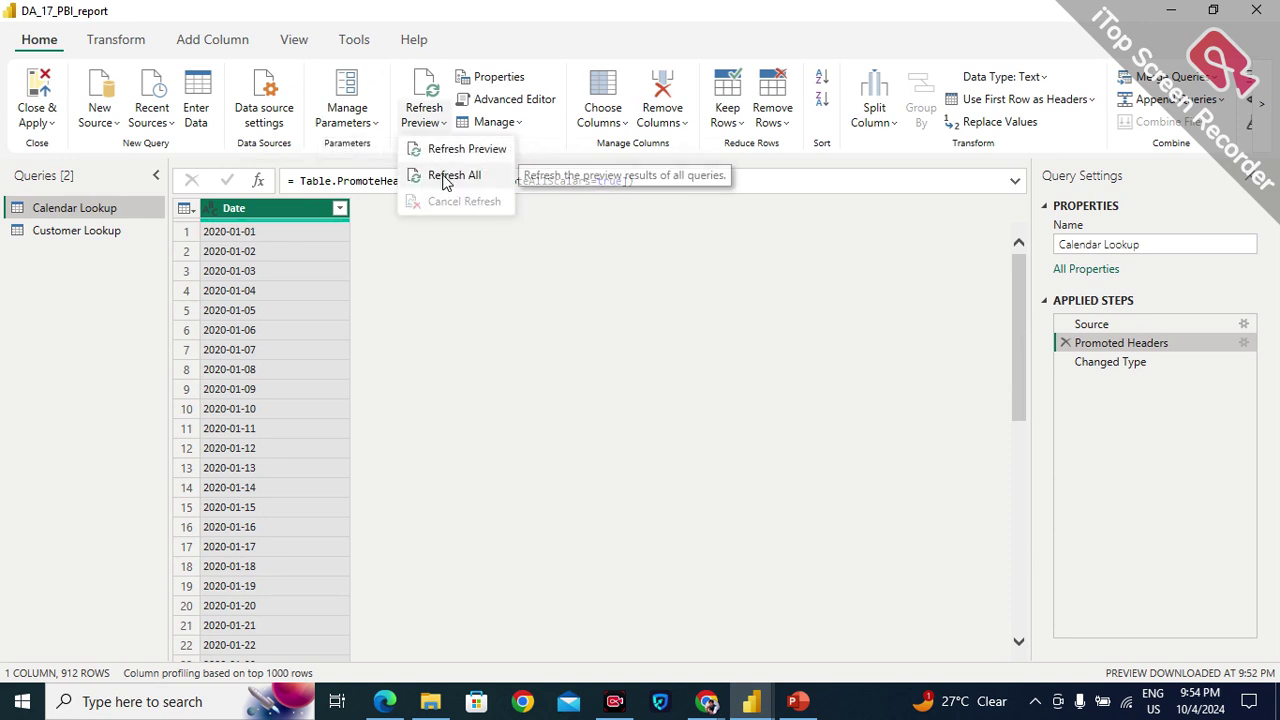
left_click(443, 306)
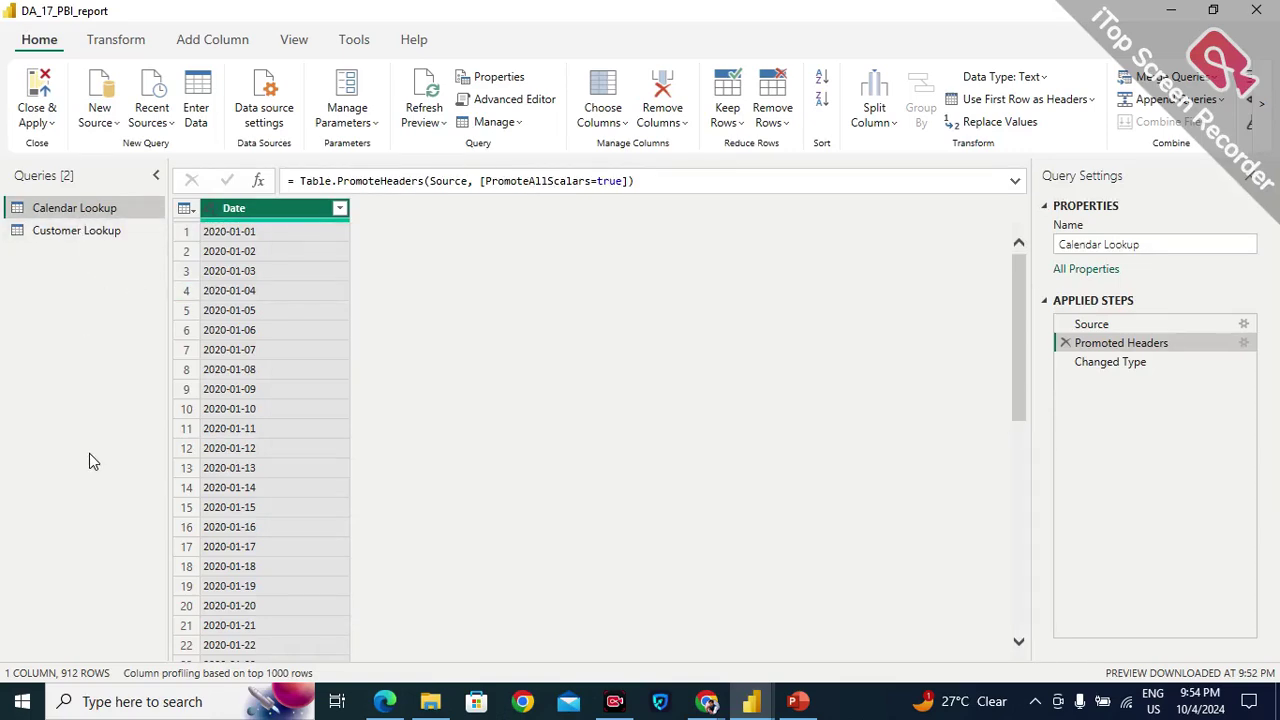
left_click(410, 130)
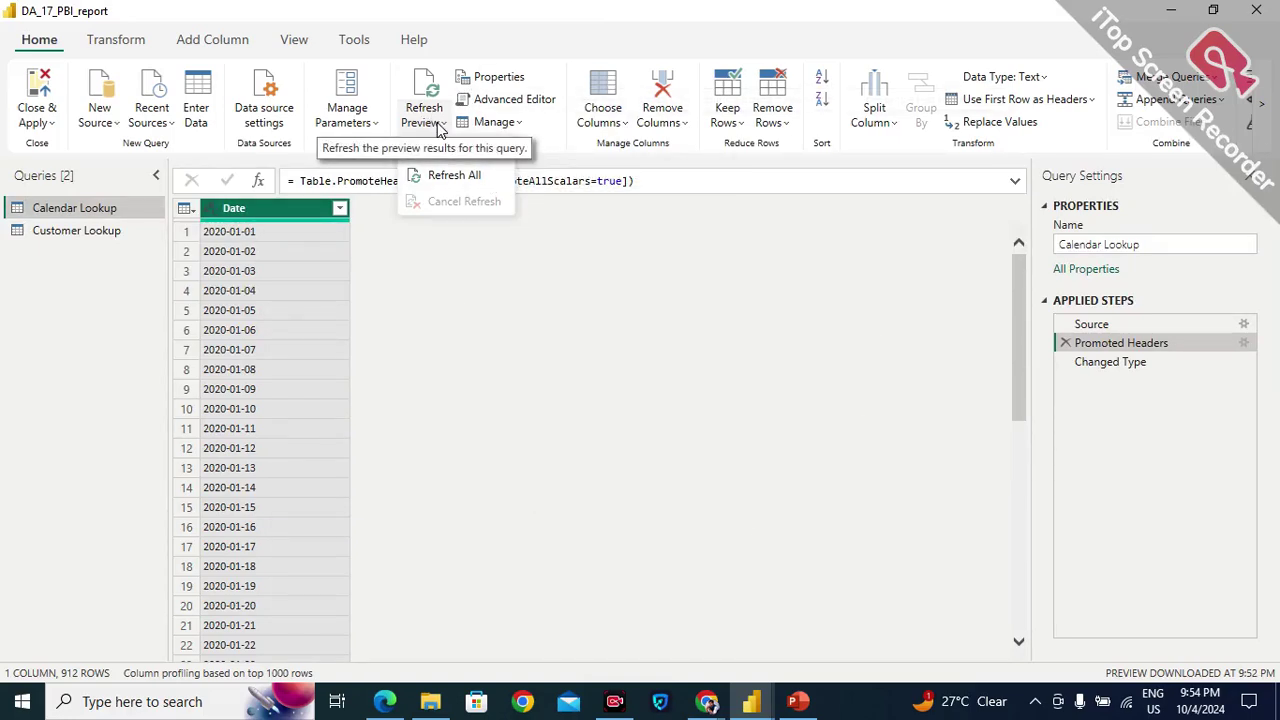
left_click(504, 432)
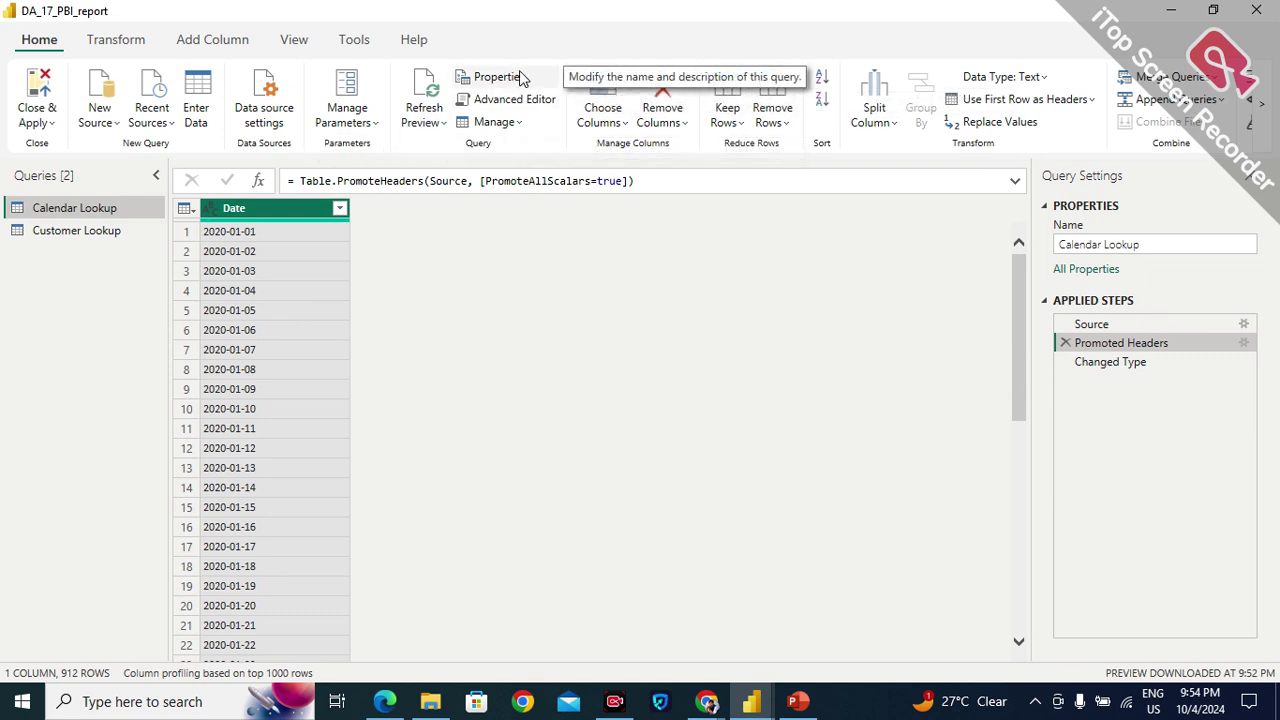
left_click(516, 128)
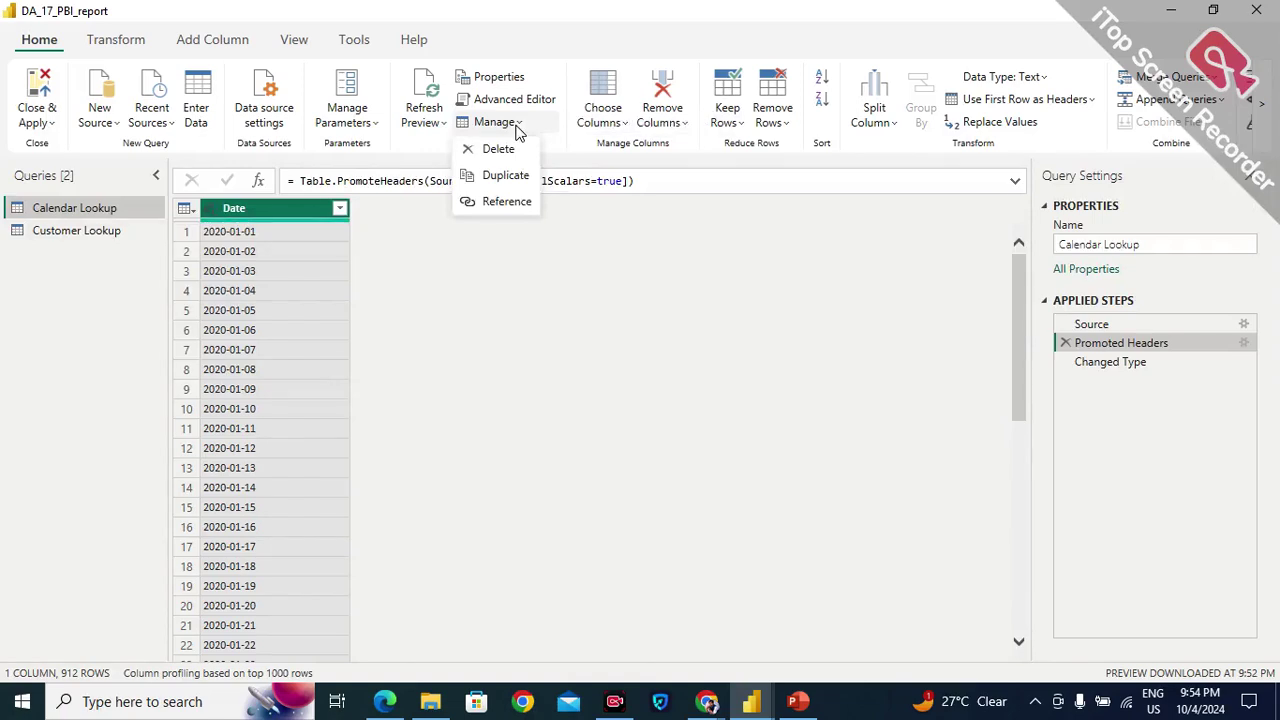
left_click(518, 125)
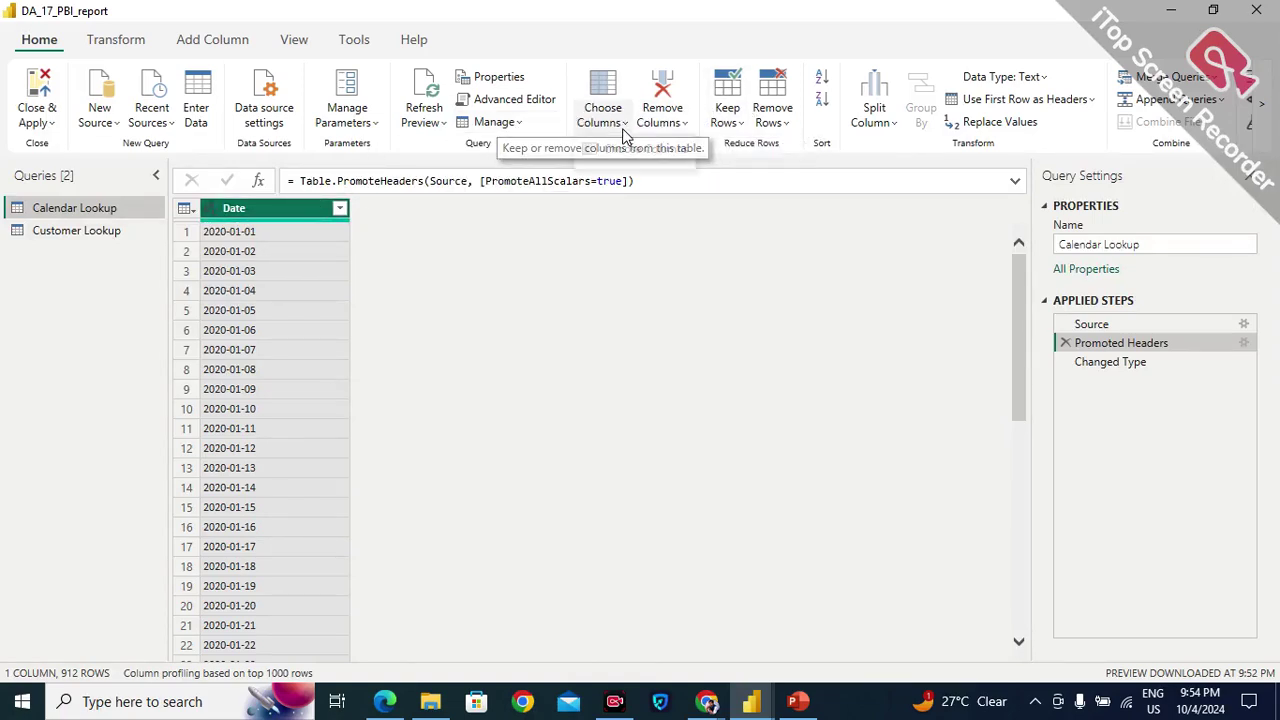
Examine the options for choosing, removing and splitting columns without inserting a step into the Calendar Lookup query.
left_click(623, 125)
left_click(684, 114)
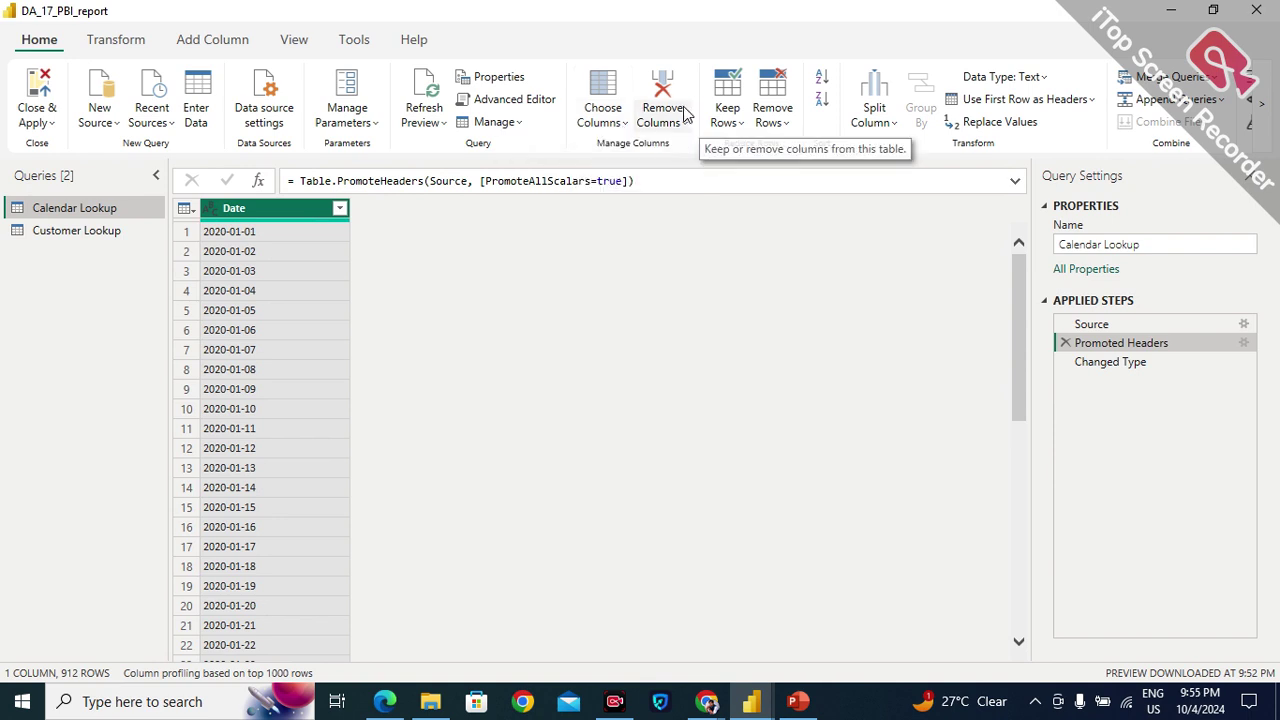
left_click(685, 113)
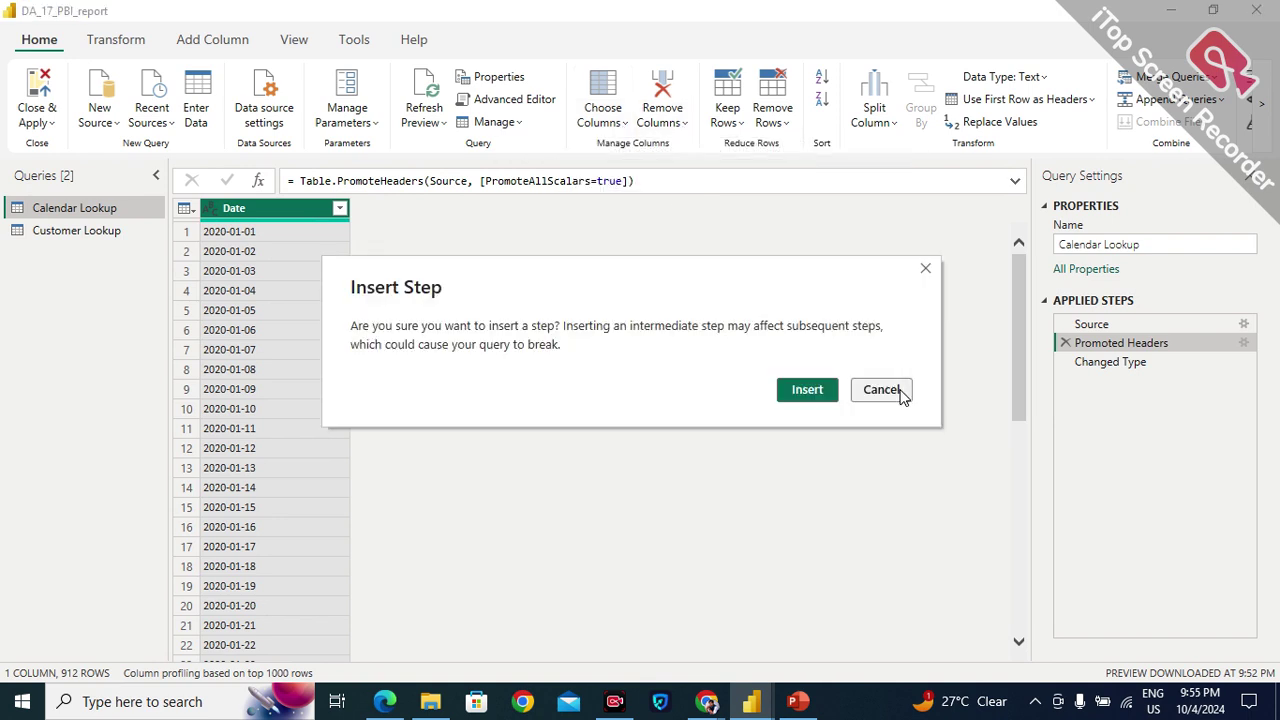
left_click(895, 390)
left_click(659, 128)
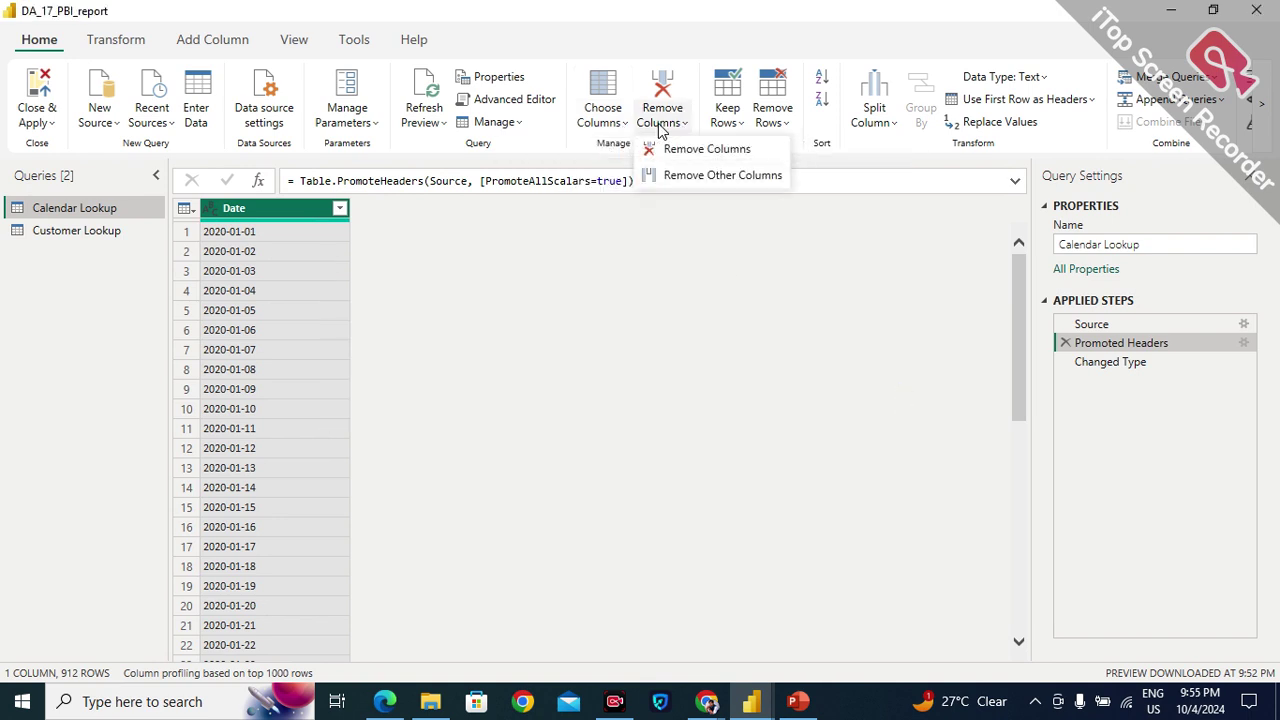
left_click(487, 273)
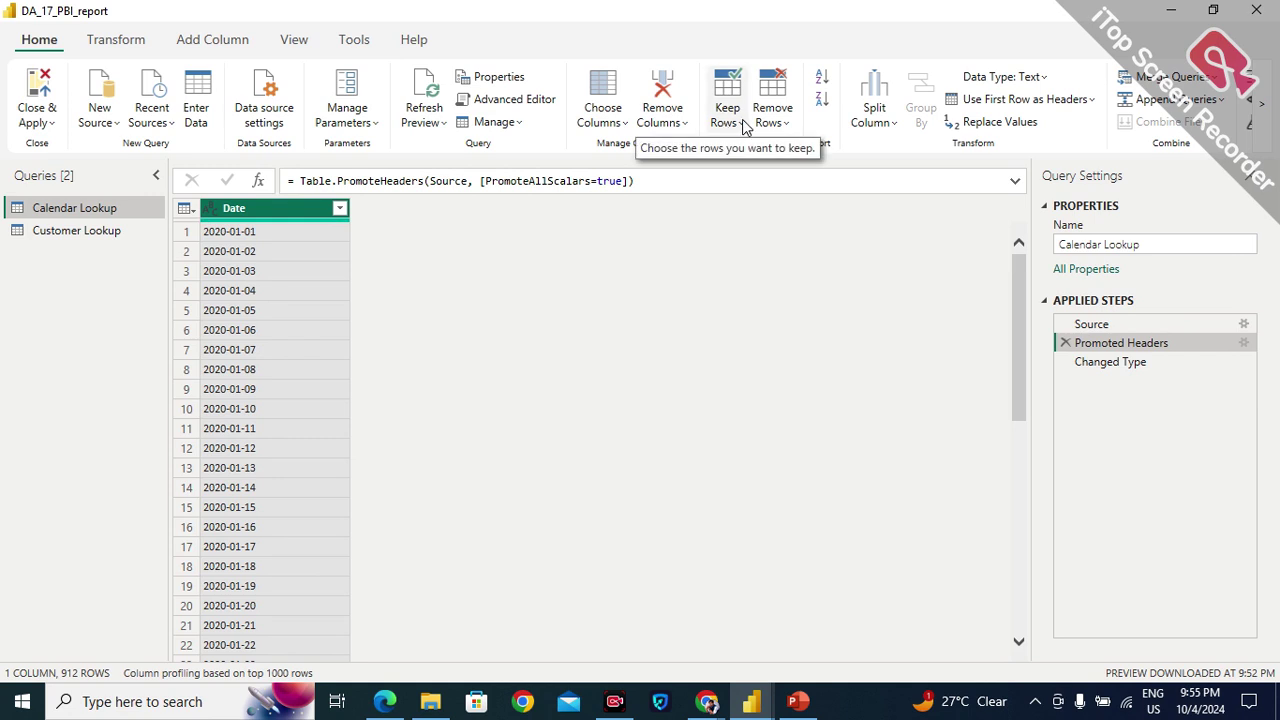
left_click(887, 121)
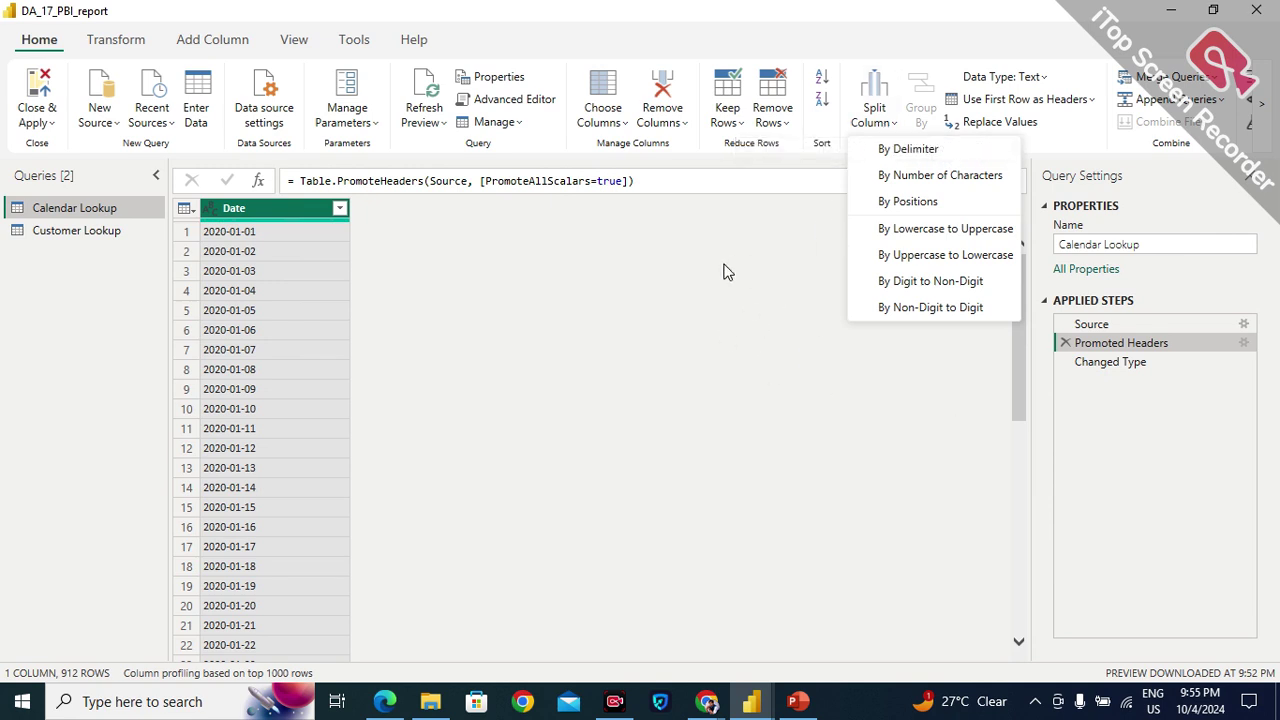
left_click(879, 125)
left_click(879, 125)
left_click(890, 123)
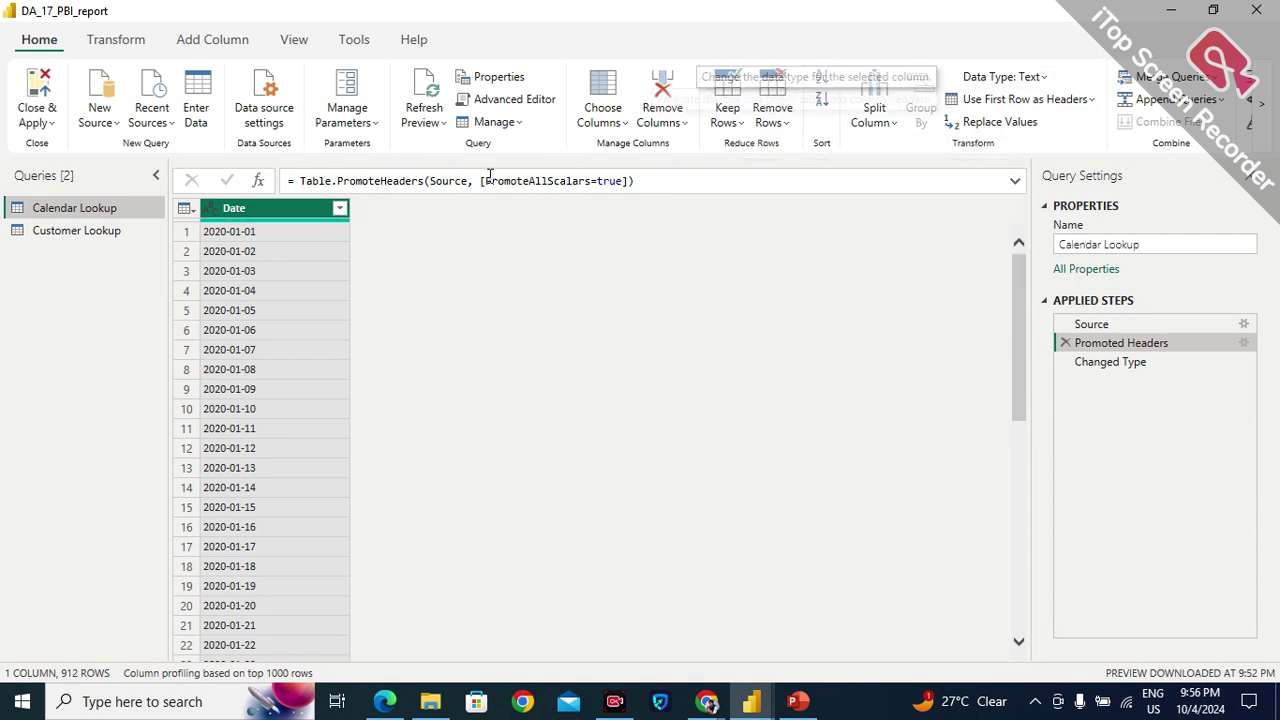
Delete the Changed Type step from Calendar Lookup and set the Date column's data type to Date.
left_click(1064, 363)
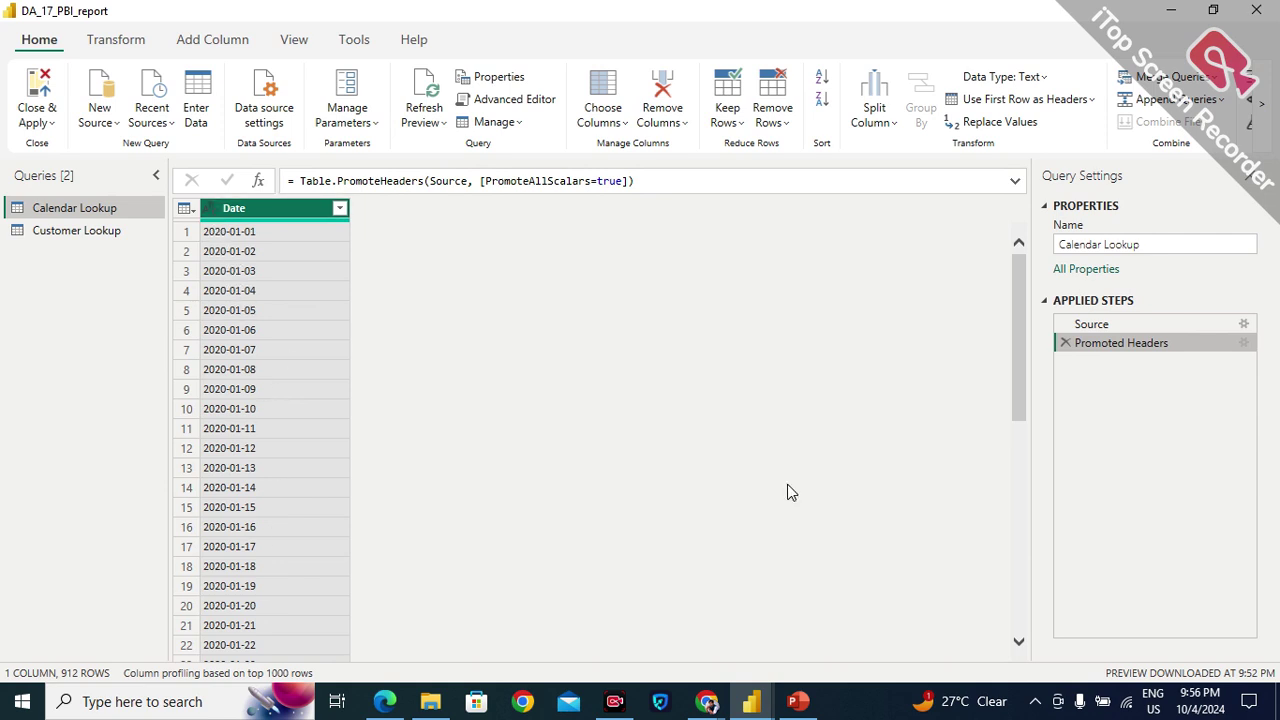
left_click(1048, 78)
left_click(1048, 78)
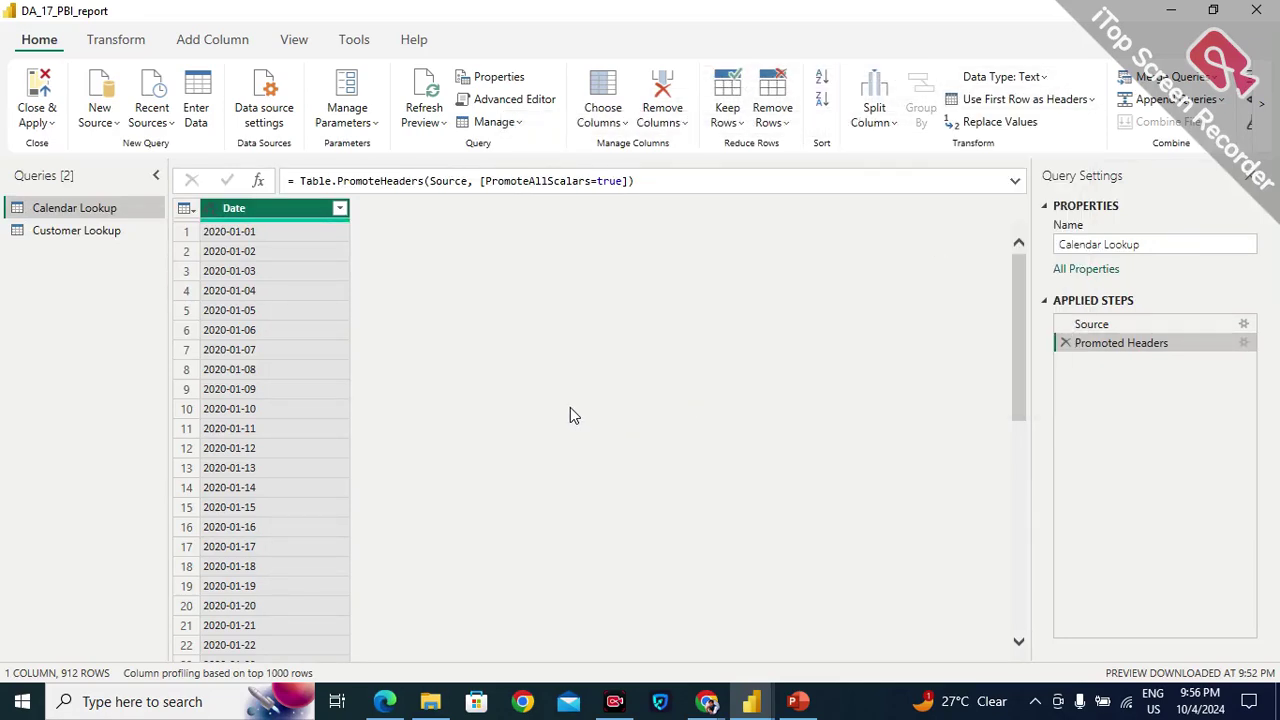
left_click(207, 211)
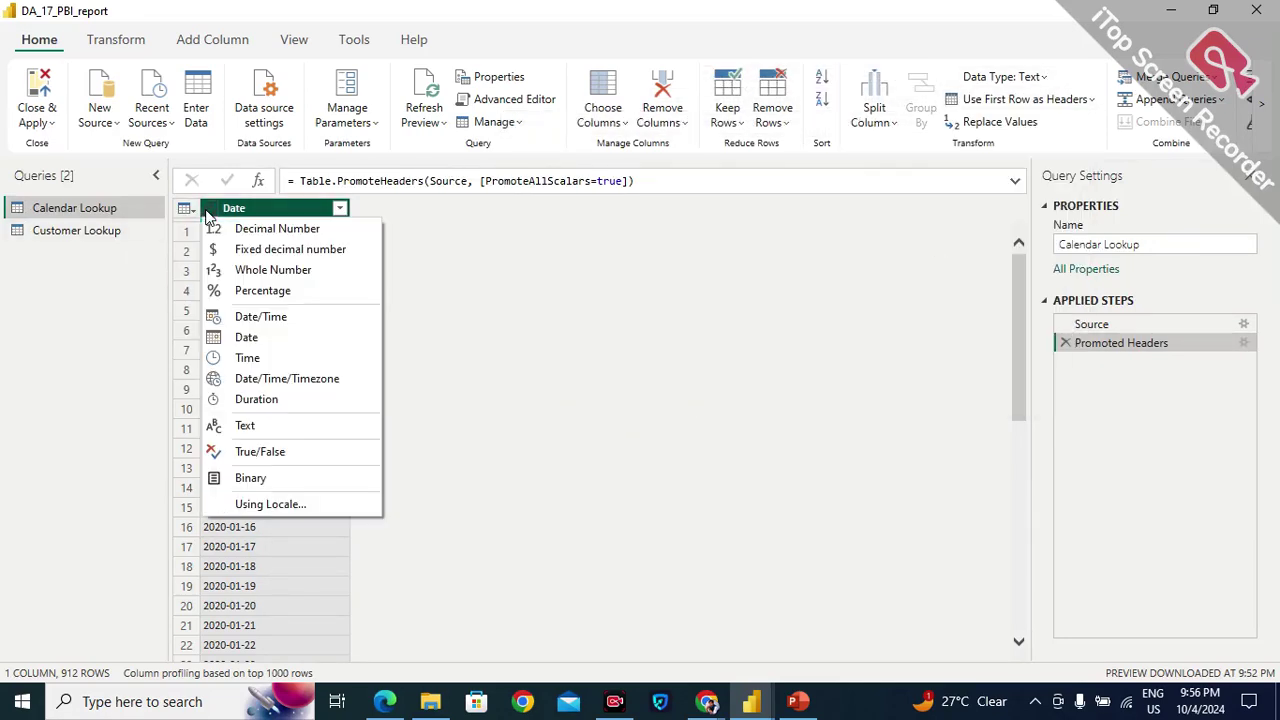
left_click(220, 340)
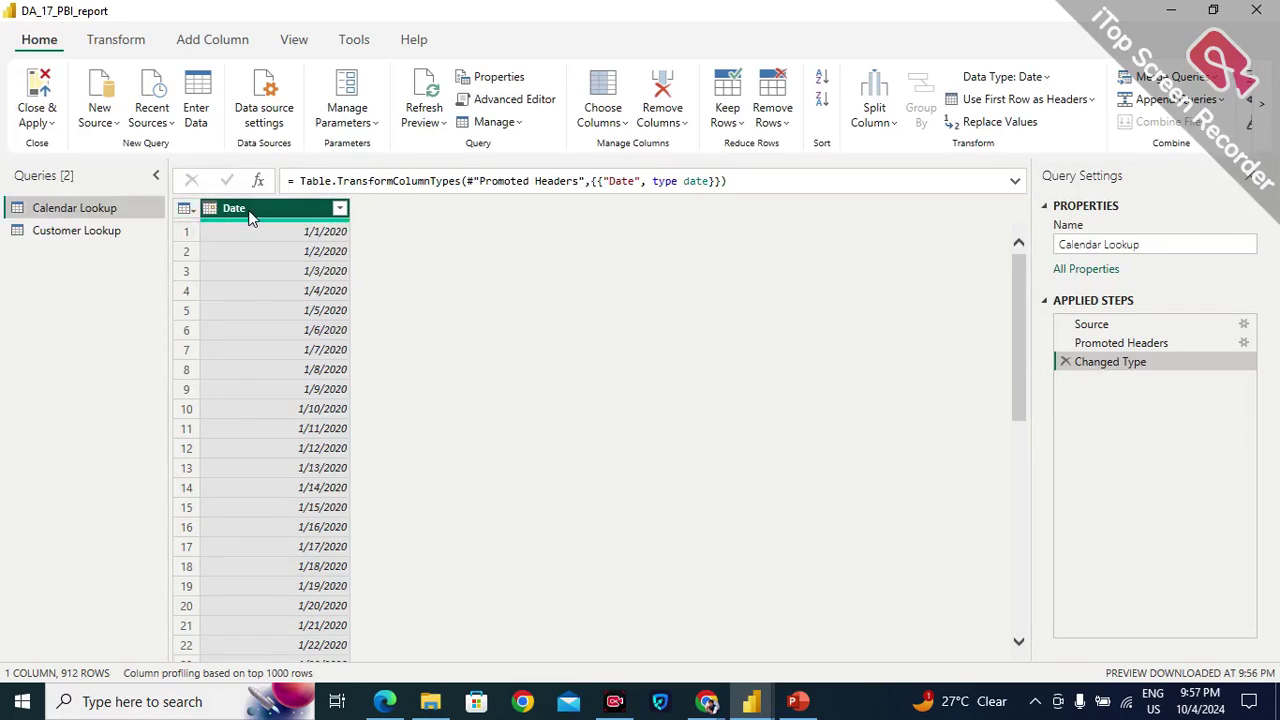
Examine the Date column's data type choices, the first-row header options and the Replace Values settings without applying any change.
left_click(210, 208)
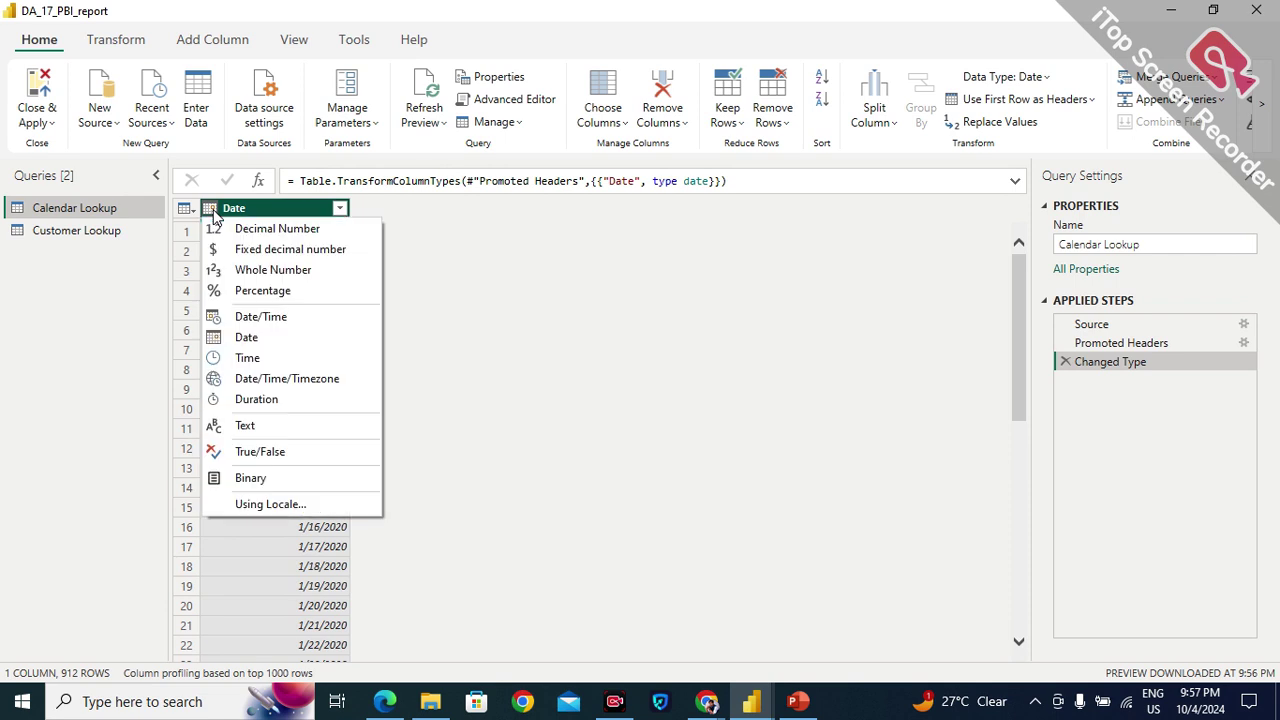
left_click(444, 206)
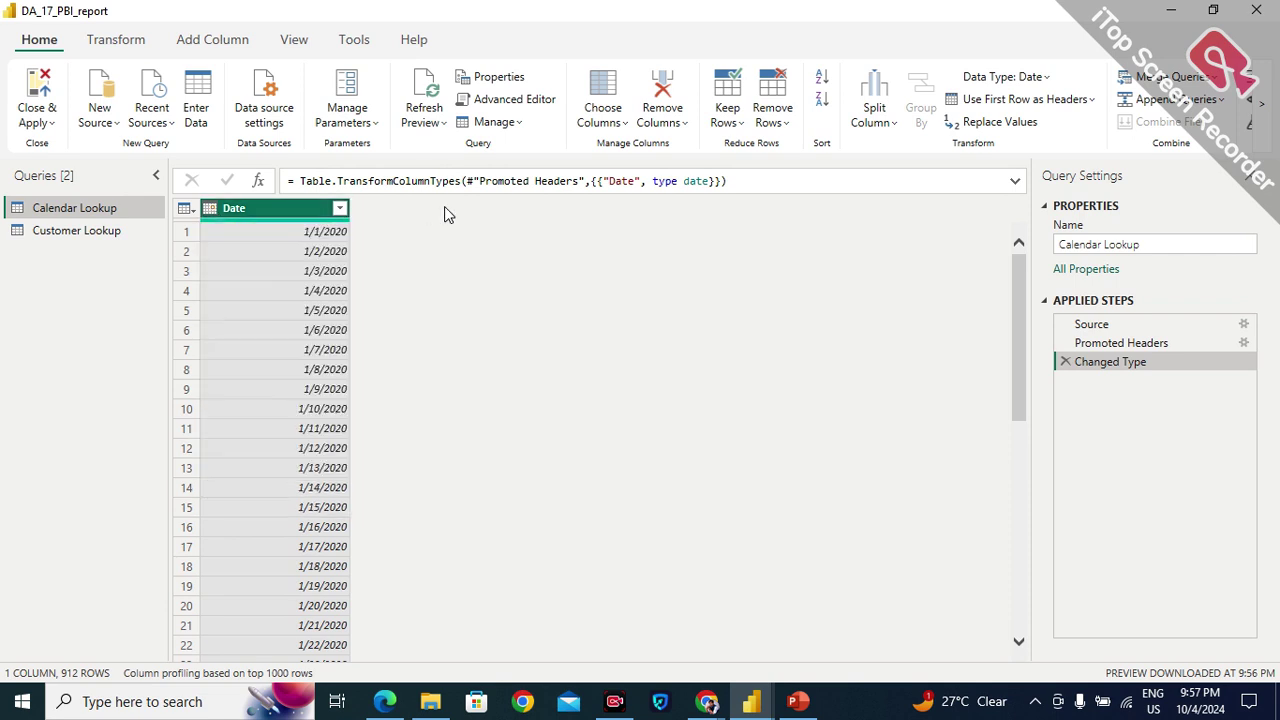
left_click(1092, 100)
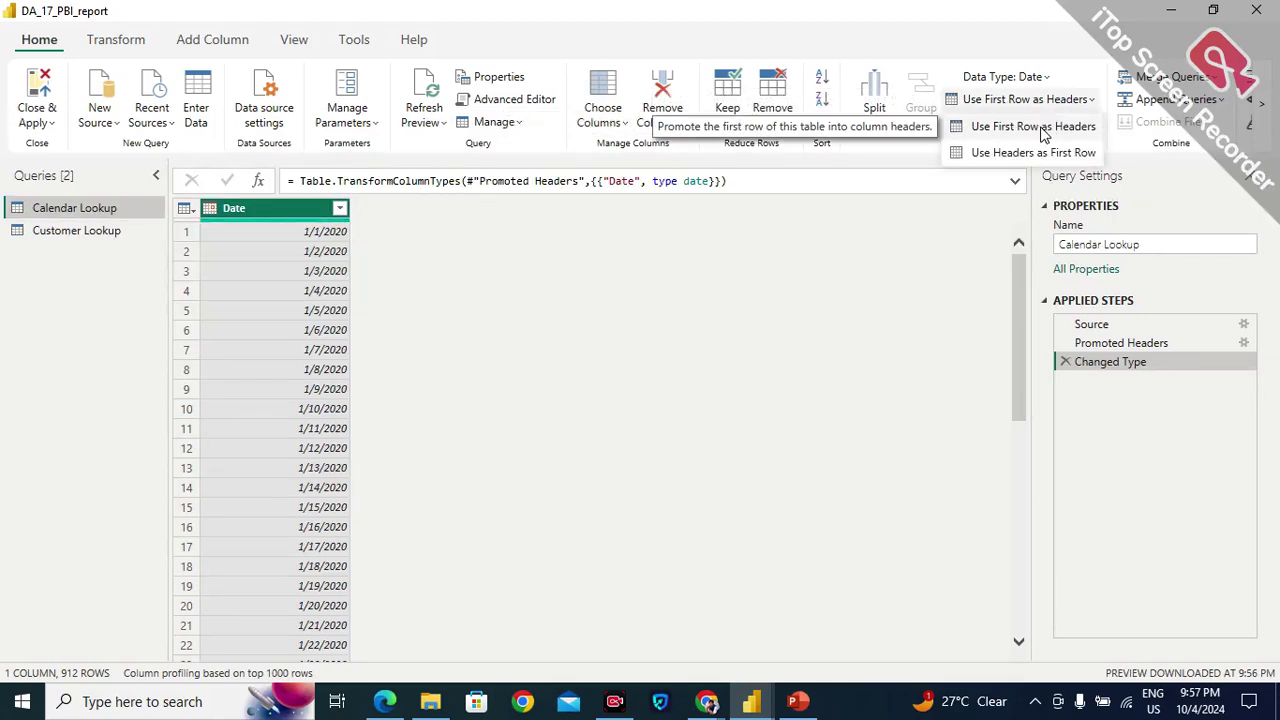
left_click(1003, 258)
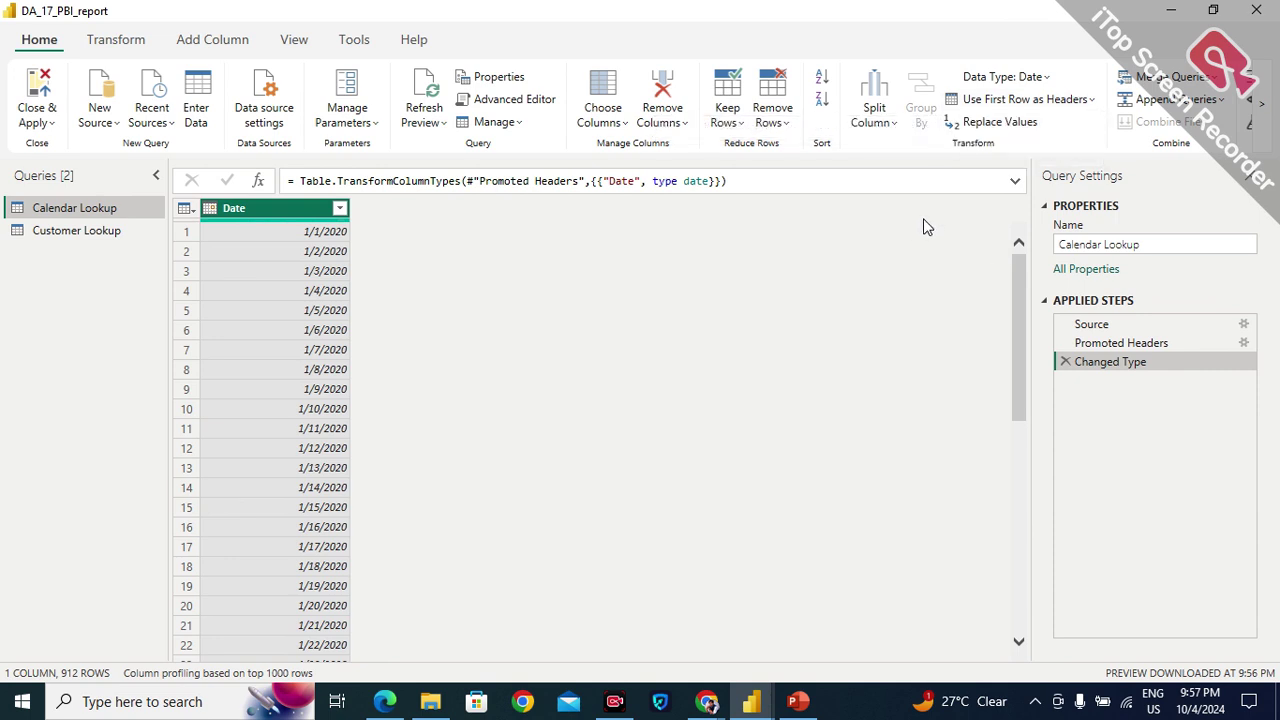
left_click(998, 121)
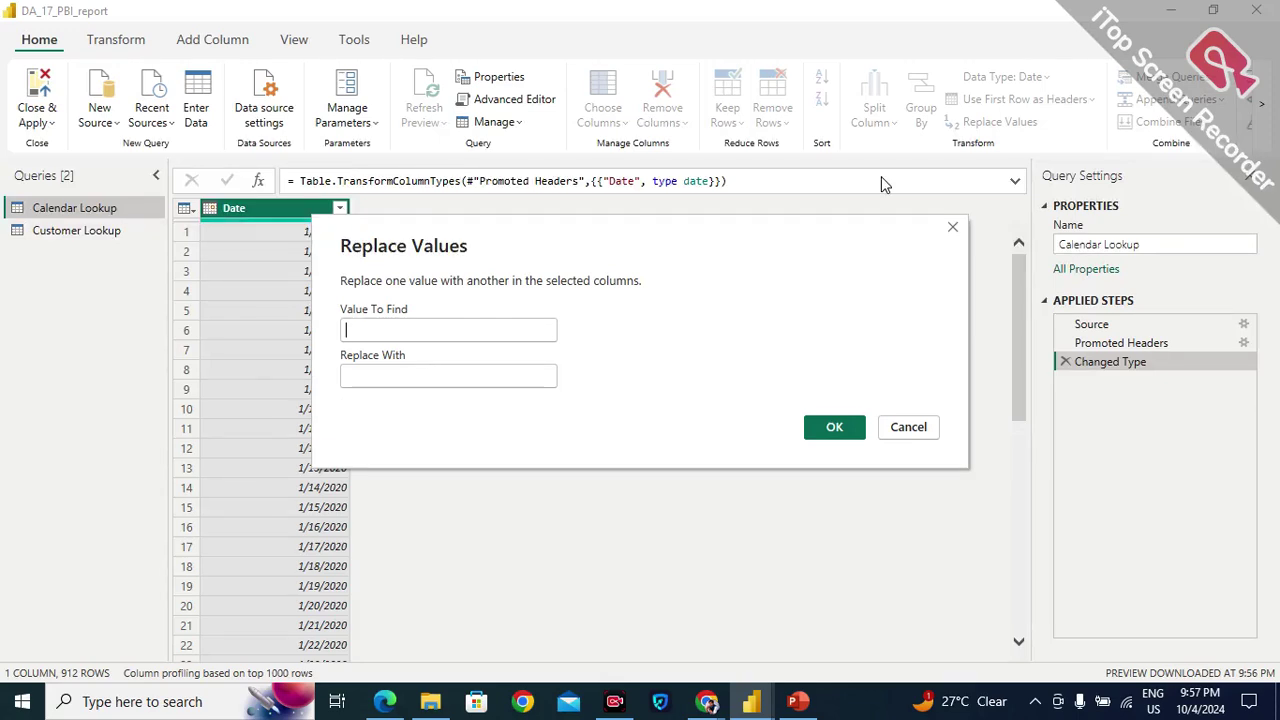
left_click(920, 428)
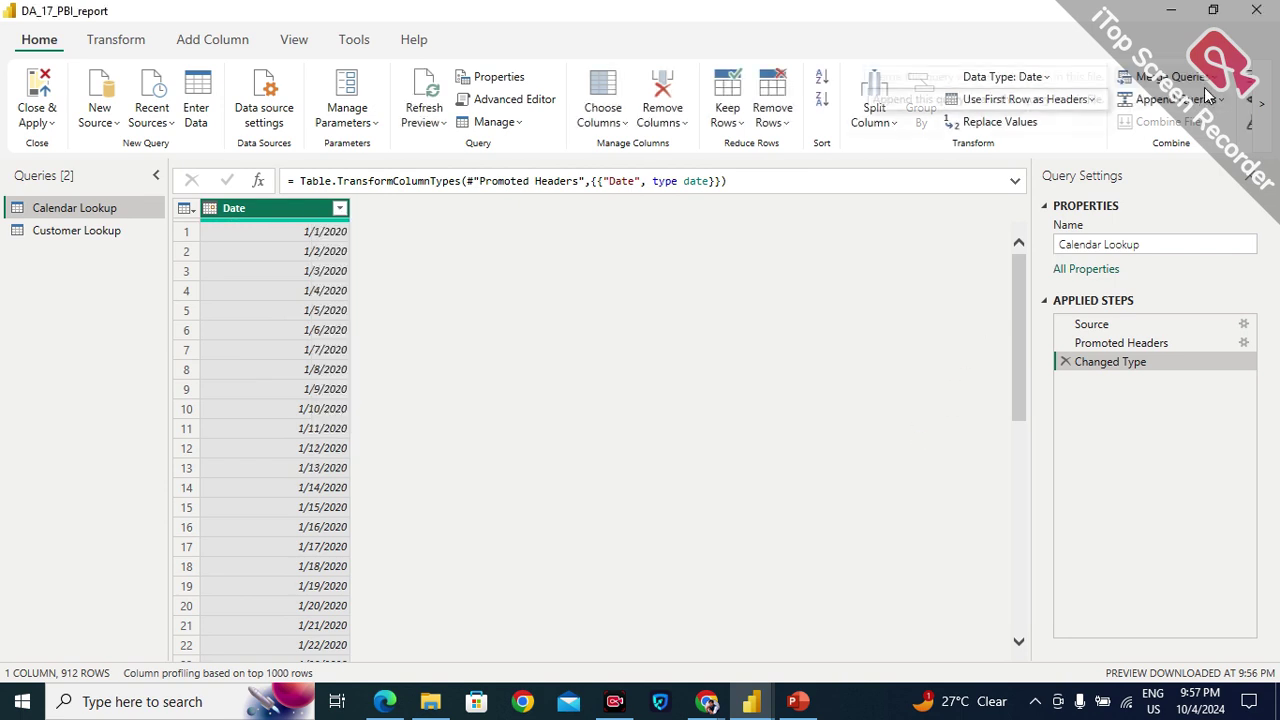
Examine the Merge Queries, Append Queries and AI Insights commands, and display the transformation commands for Calendar Lookup.
left_click(1213, 85)
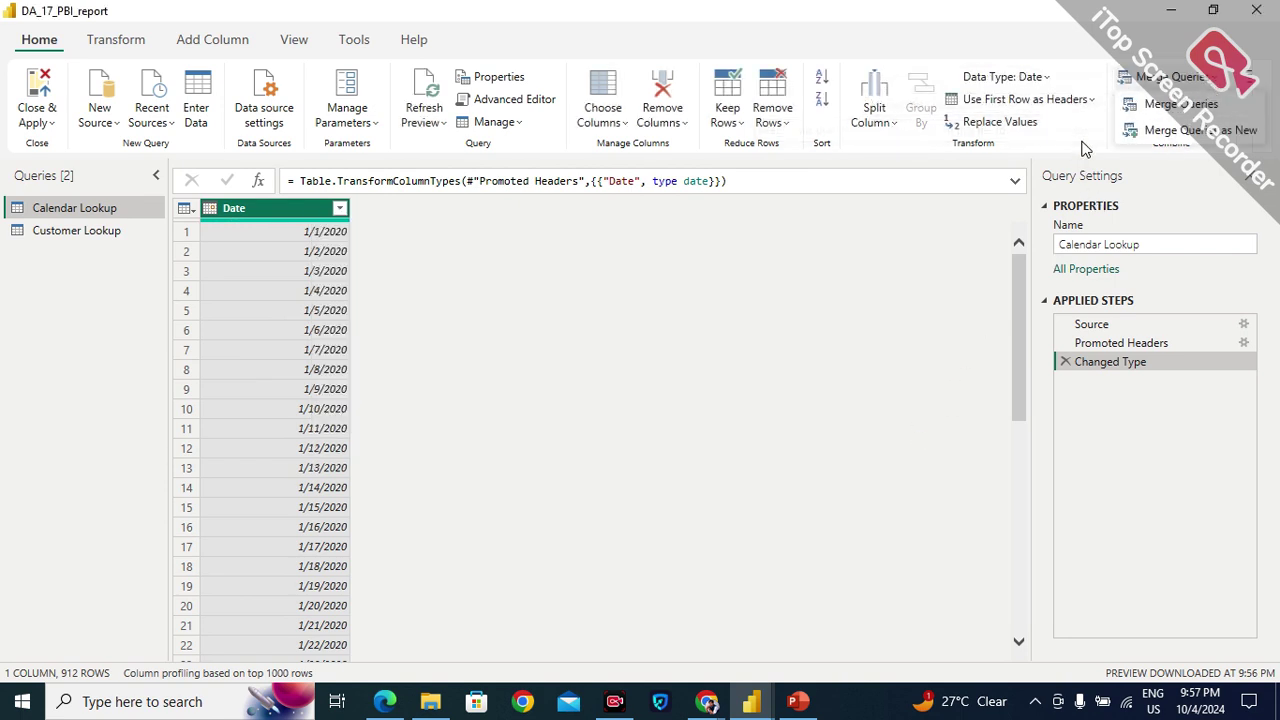
left_click(1105, 50)
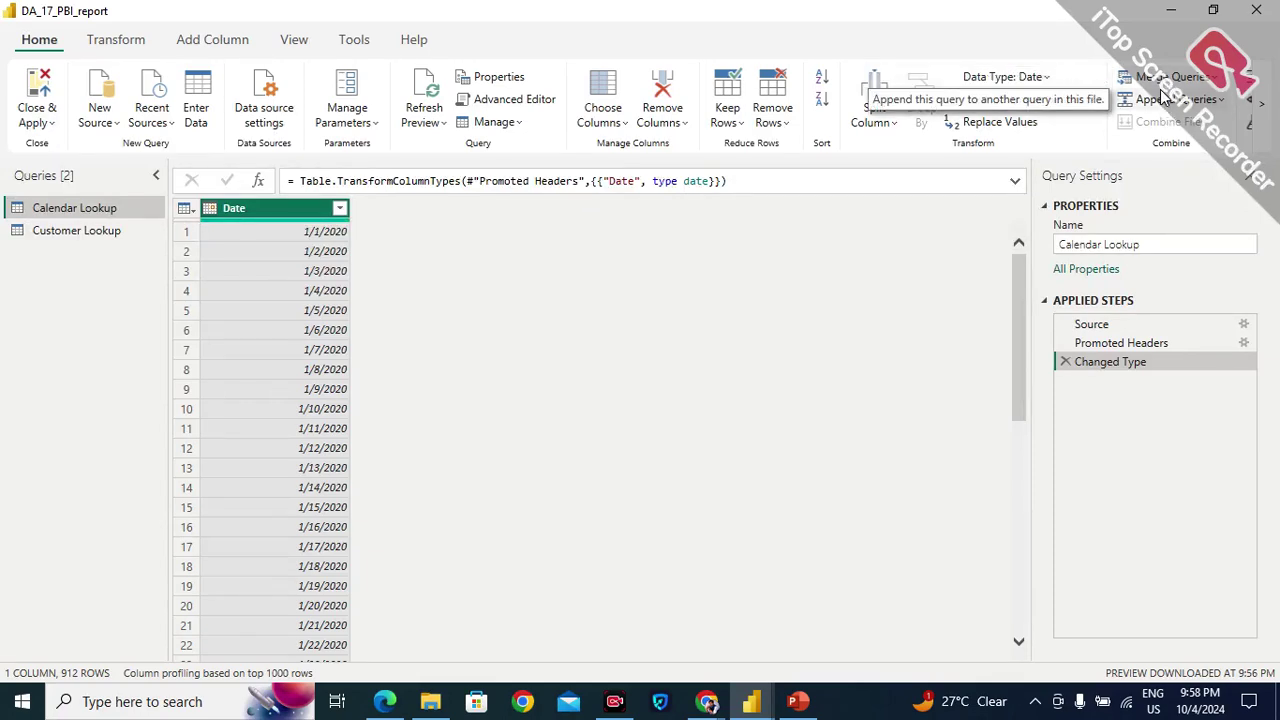
left_click(1262, 110)
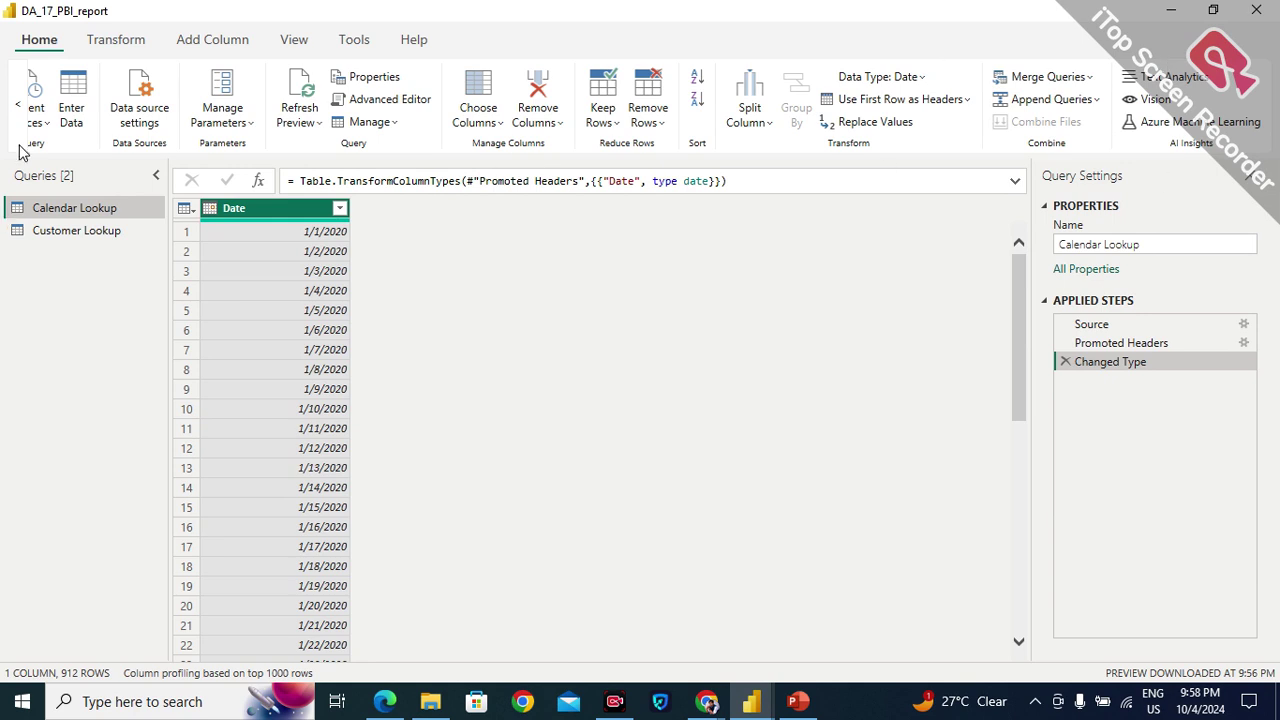
left_click(22, 107)
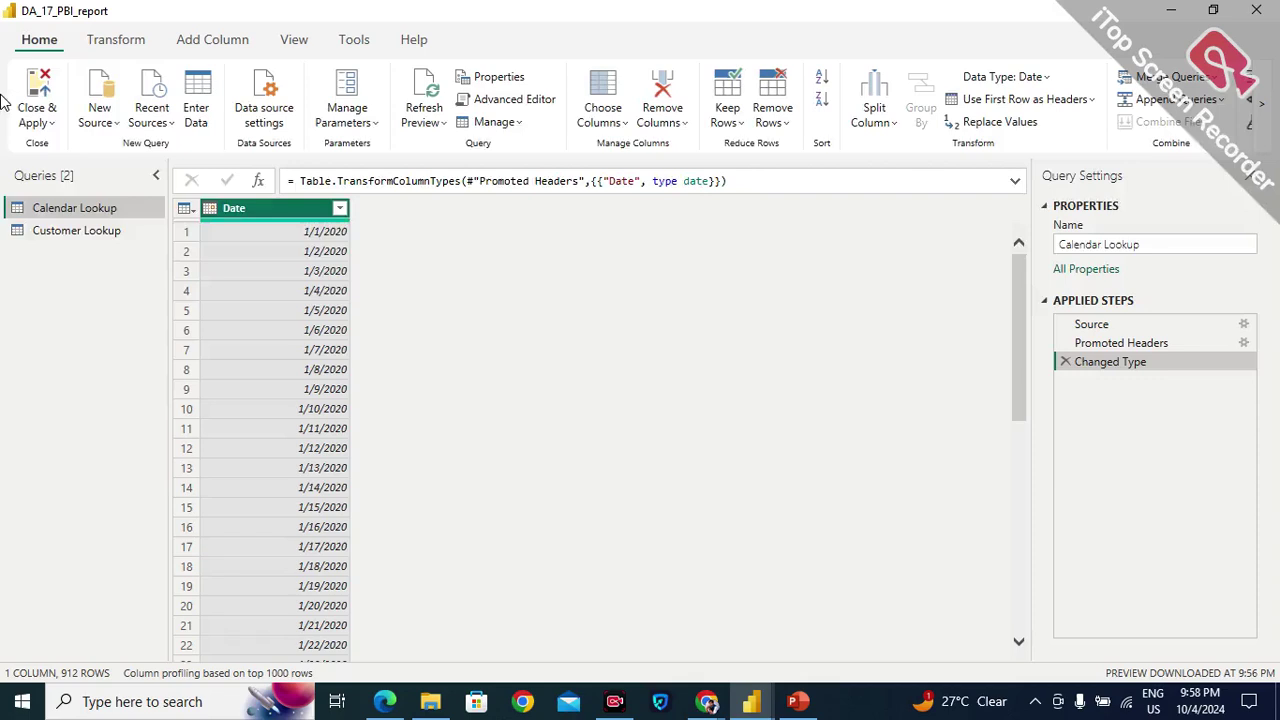
left_click(108, 40)
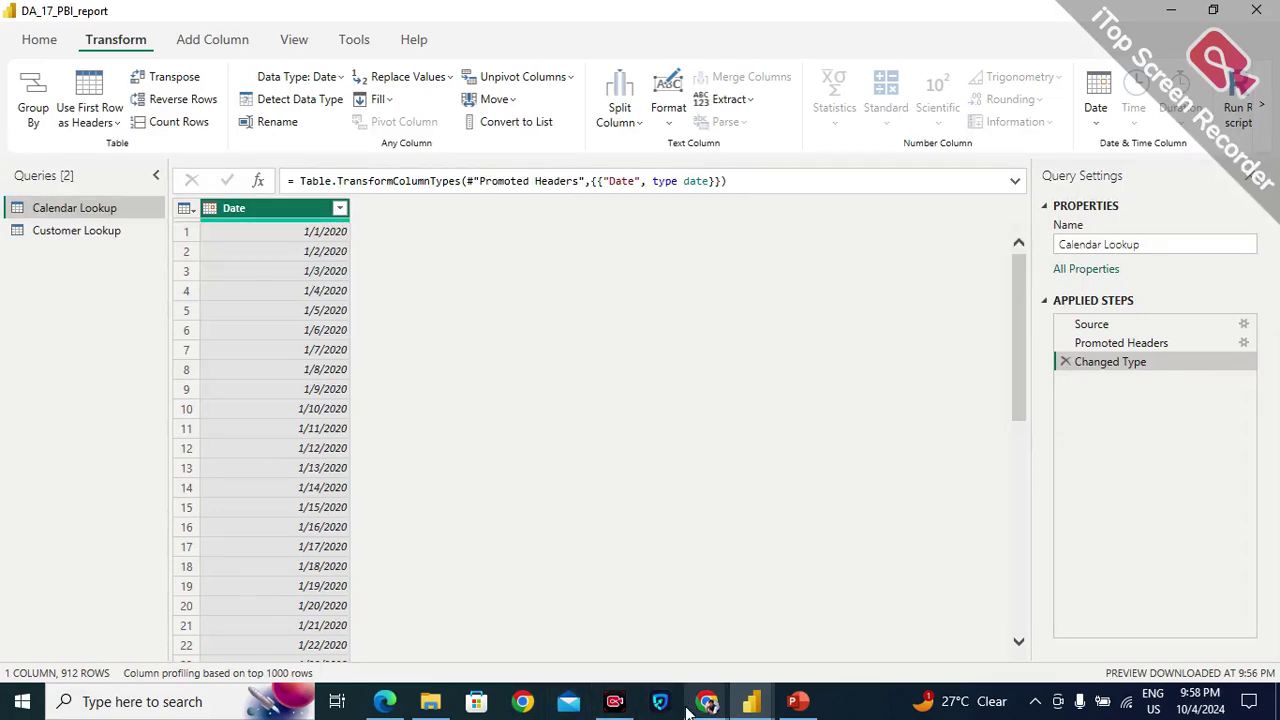
Switch to the Google Meet call in Chrome to check for participant responses, and return to the Power Query Editor.
mouse_move(700, 705)
left_click(662, 607)
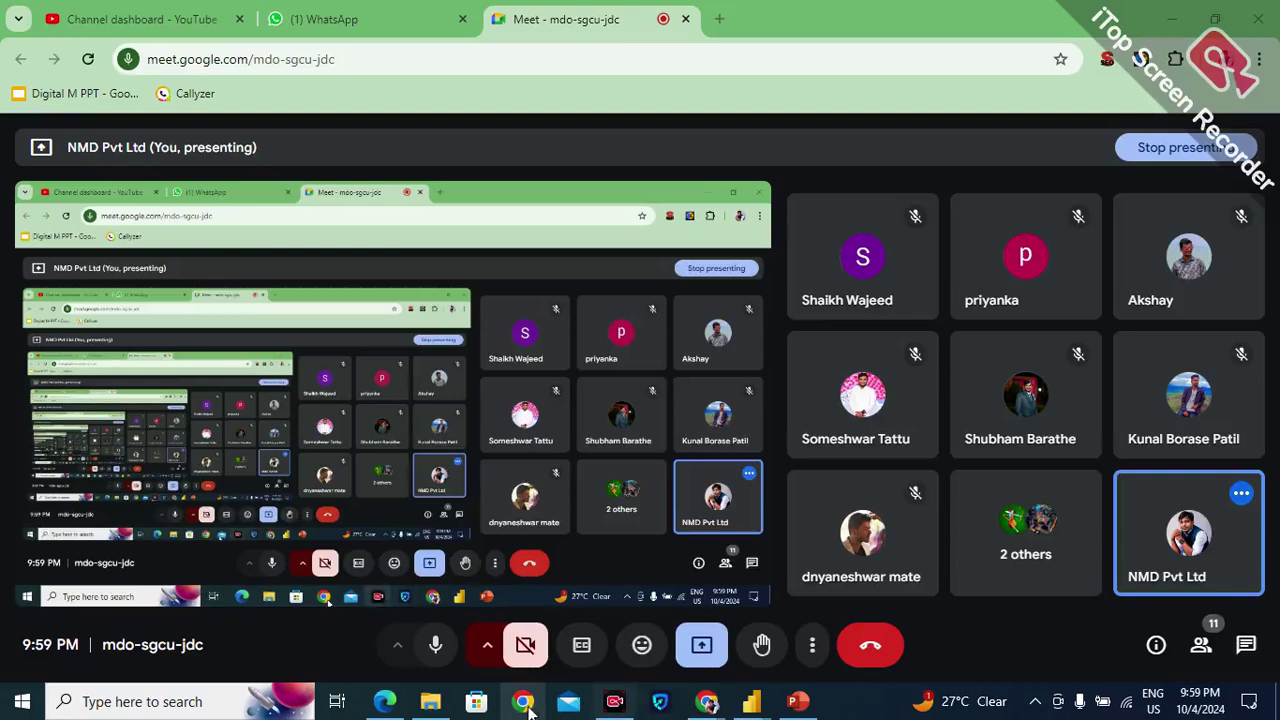
mouse_move(751, 701)
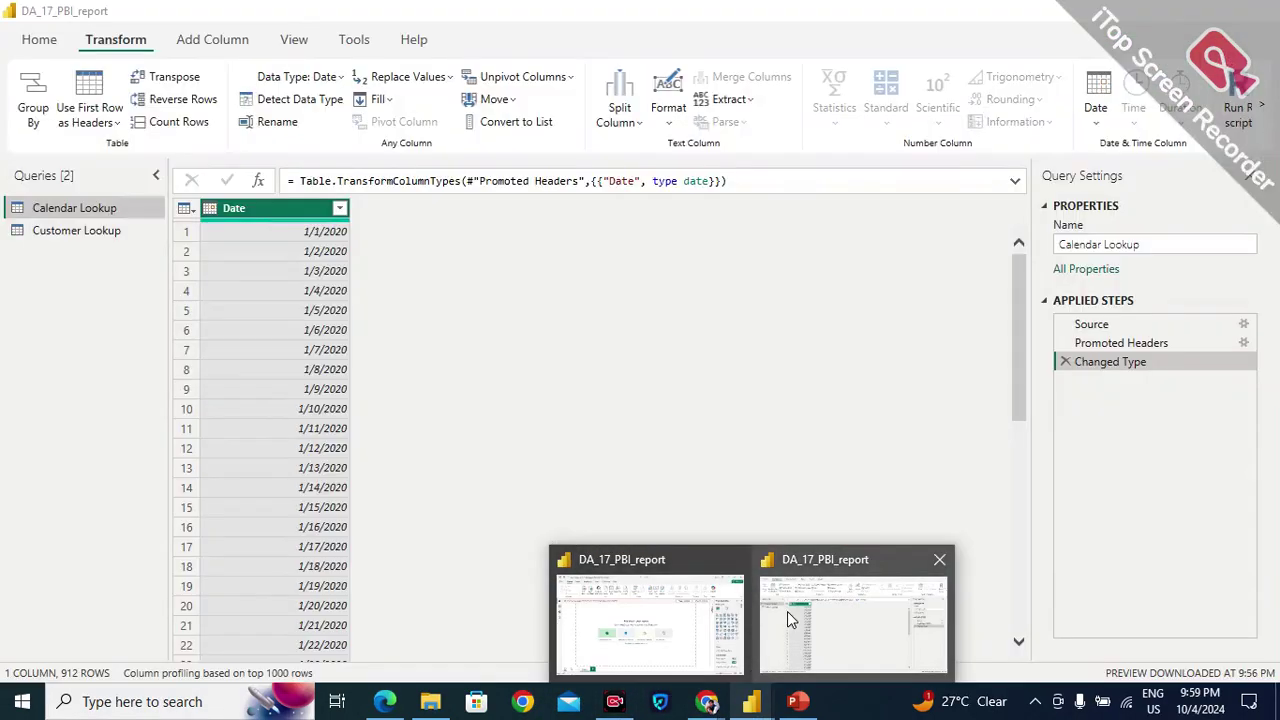
left_click(787, 611)
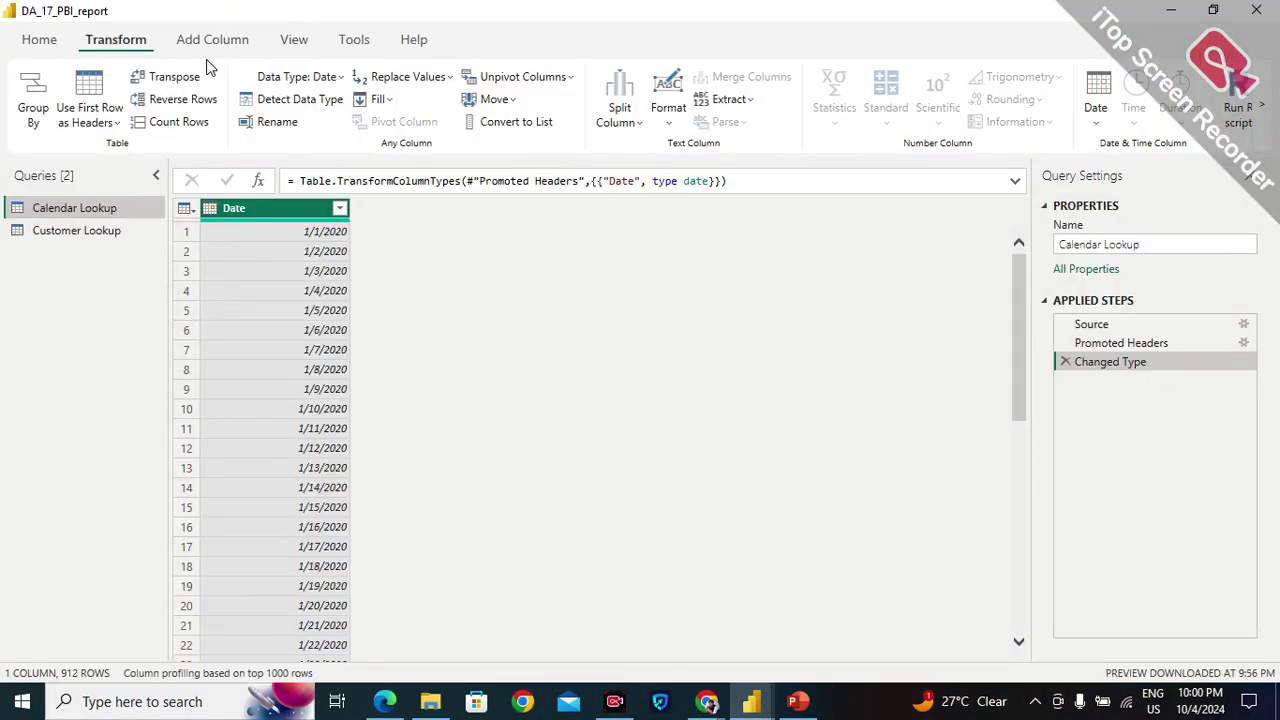
Transpose the Calendar Lookup table to swap rows and columns, and delete the Transposed Table step.
left_click(175, 78)
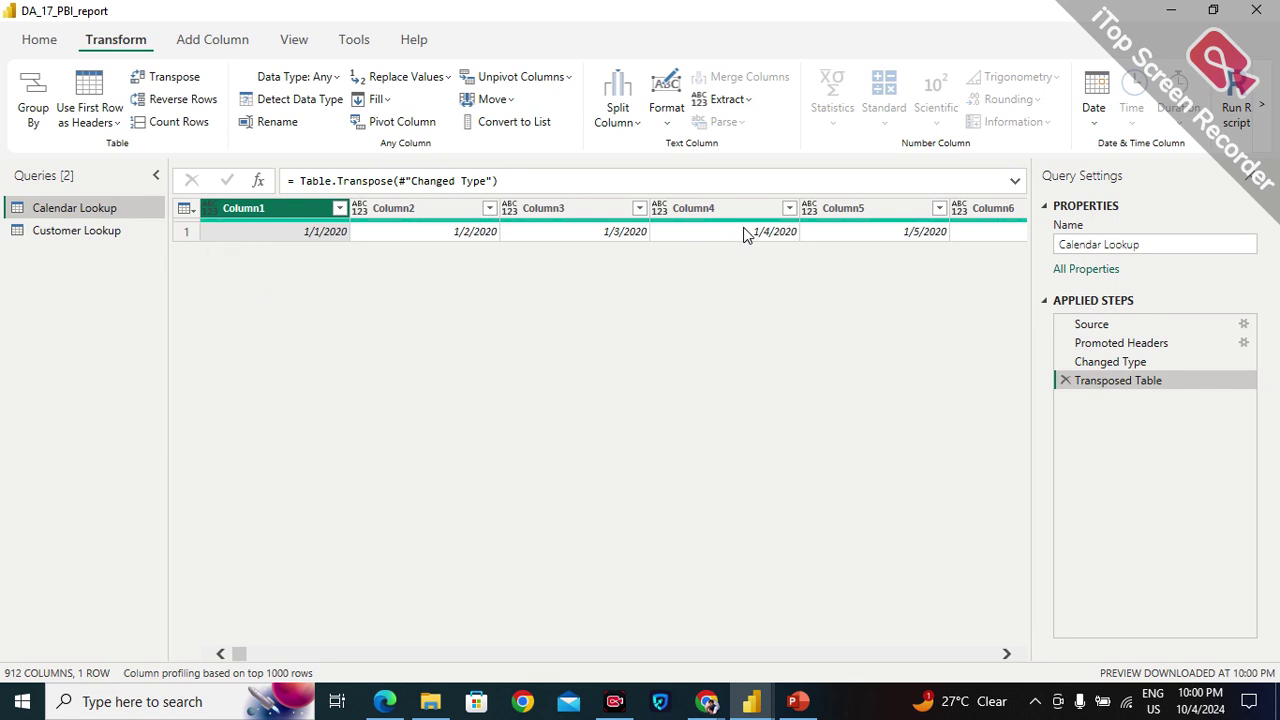
left_click(191, 82)
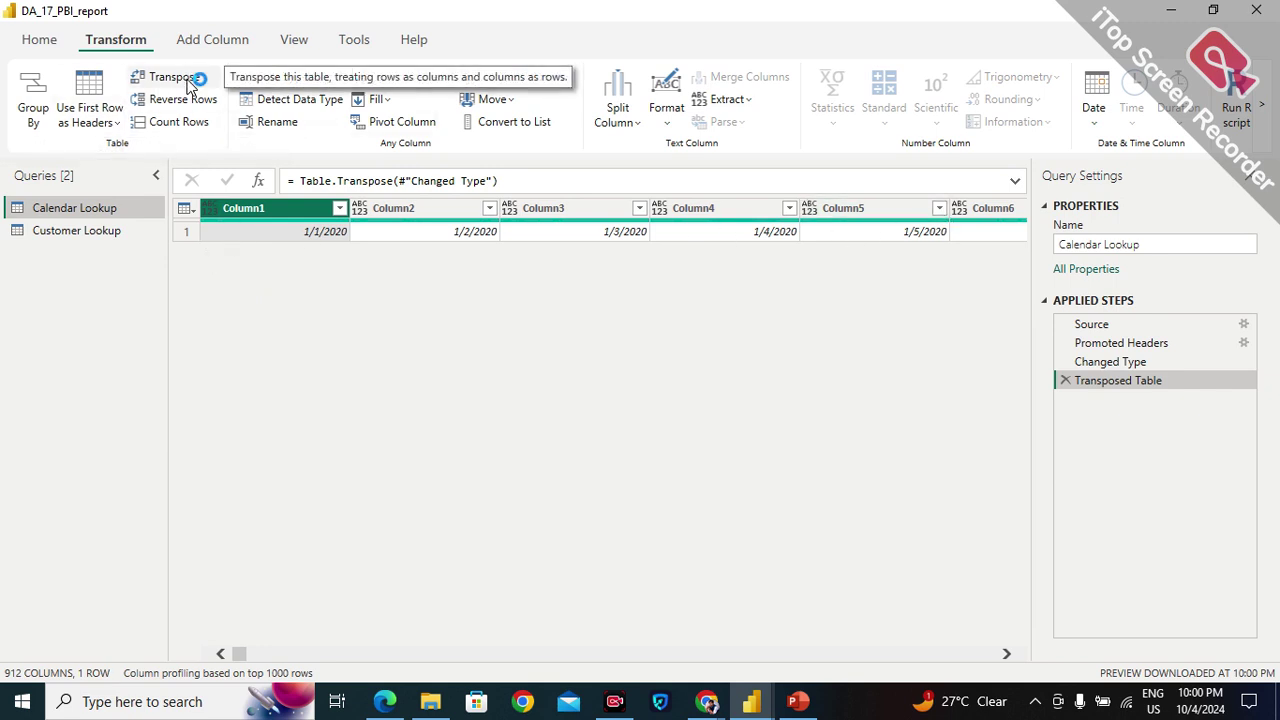
left_click(1066, 381)
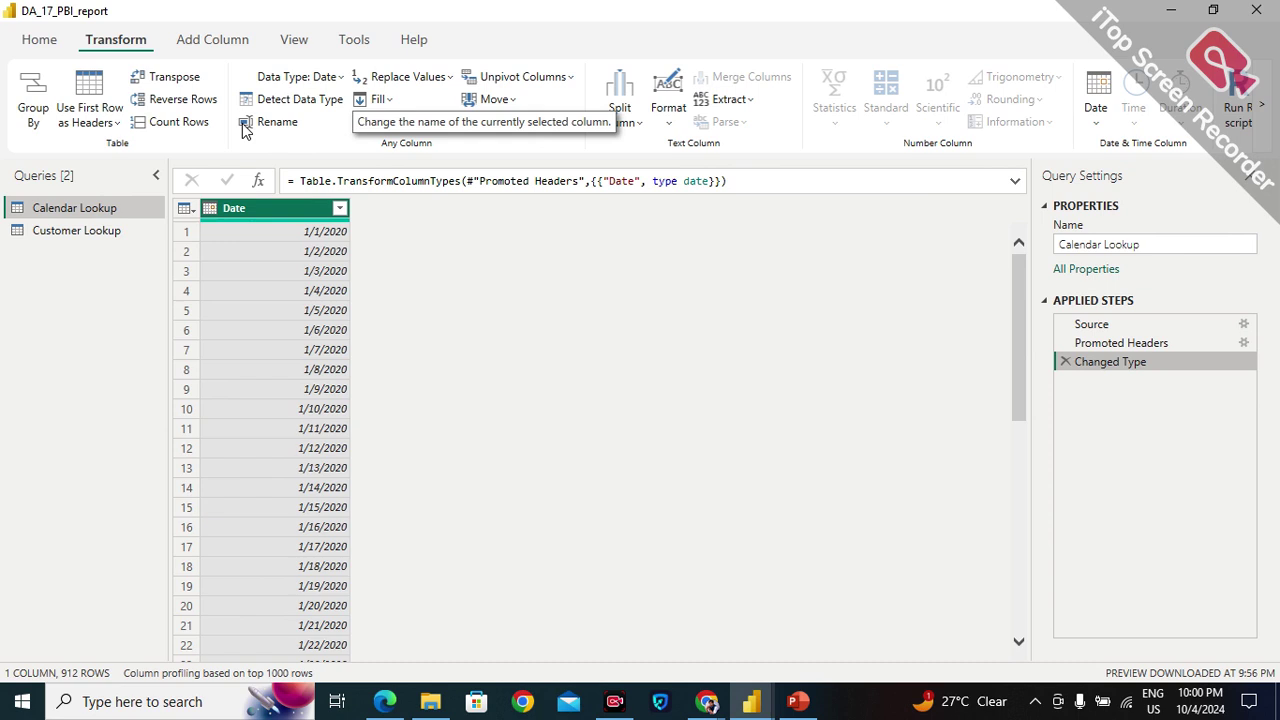
Examine the options for replacing values and errors in the Date column, and display the commands for adding columns.
left_click(450, 78)
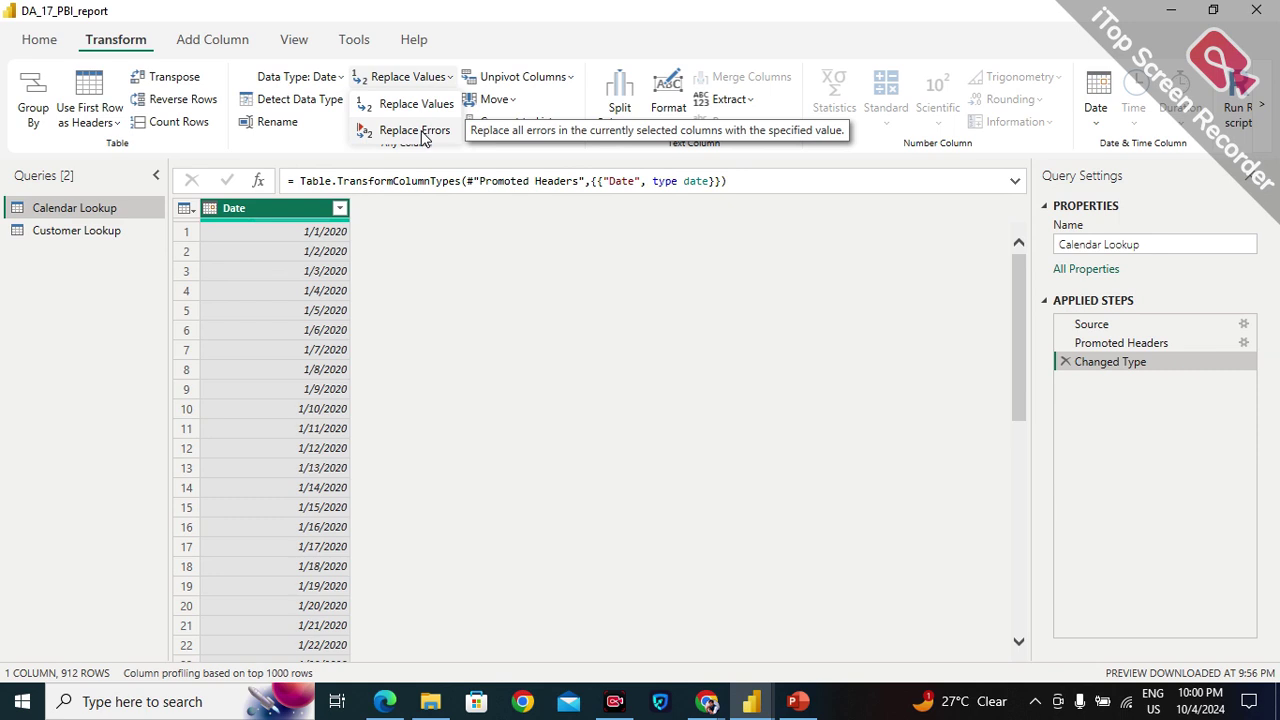
left_click(472, 247)
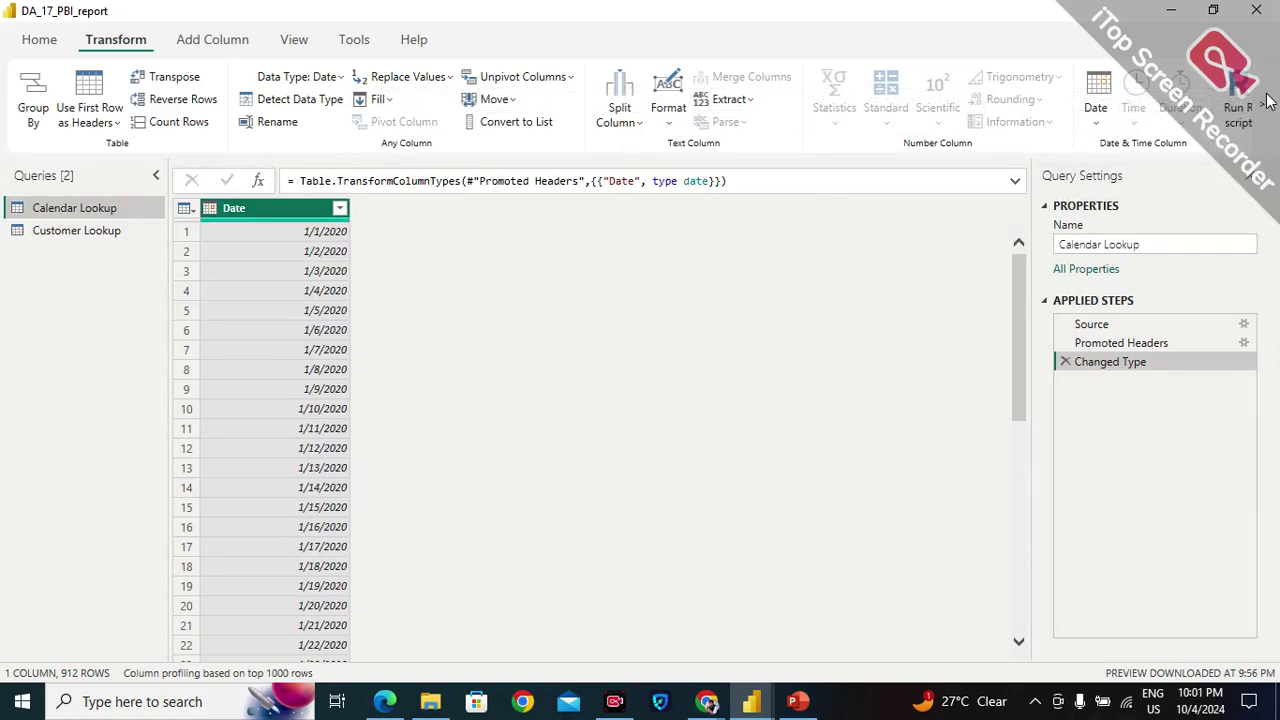
left_click(238, 42)
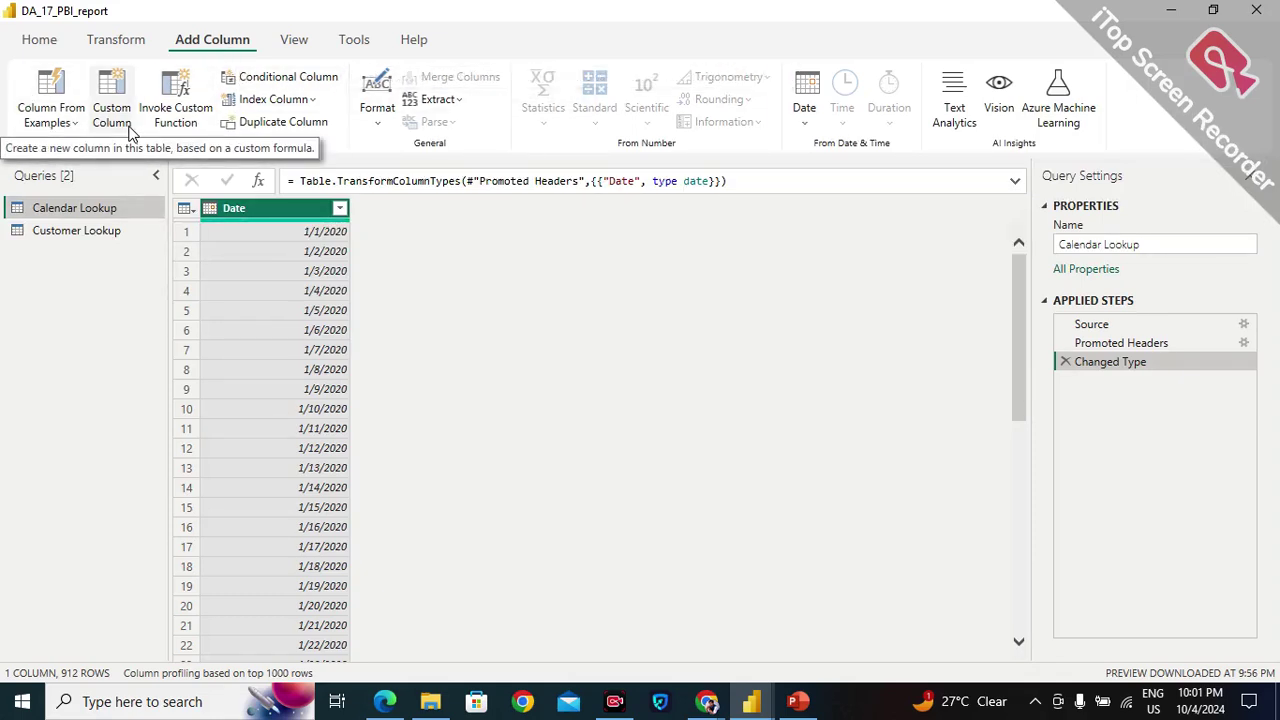
Examine the Add Conditional Column settings, including the columns available for its condition, and cancel without adding a column.
left_click(287, 80)
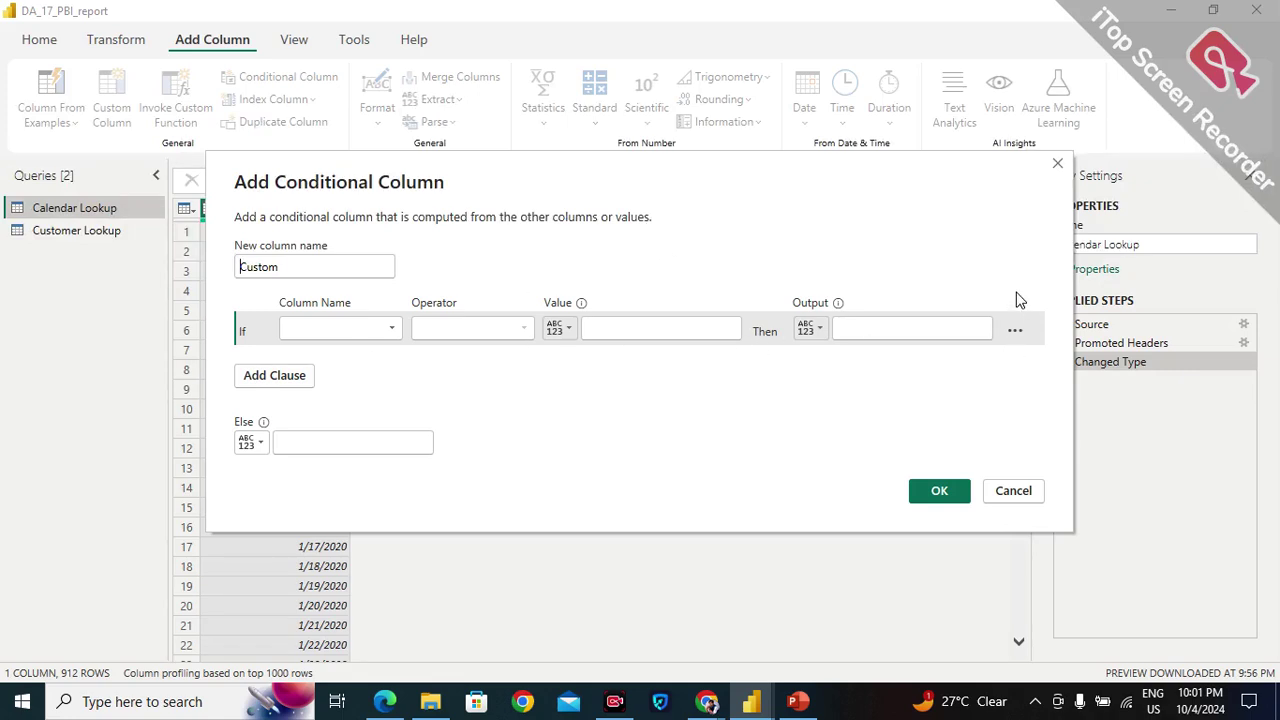
left_click(386, 330)
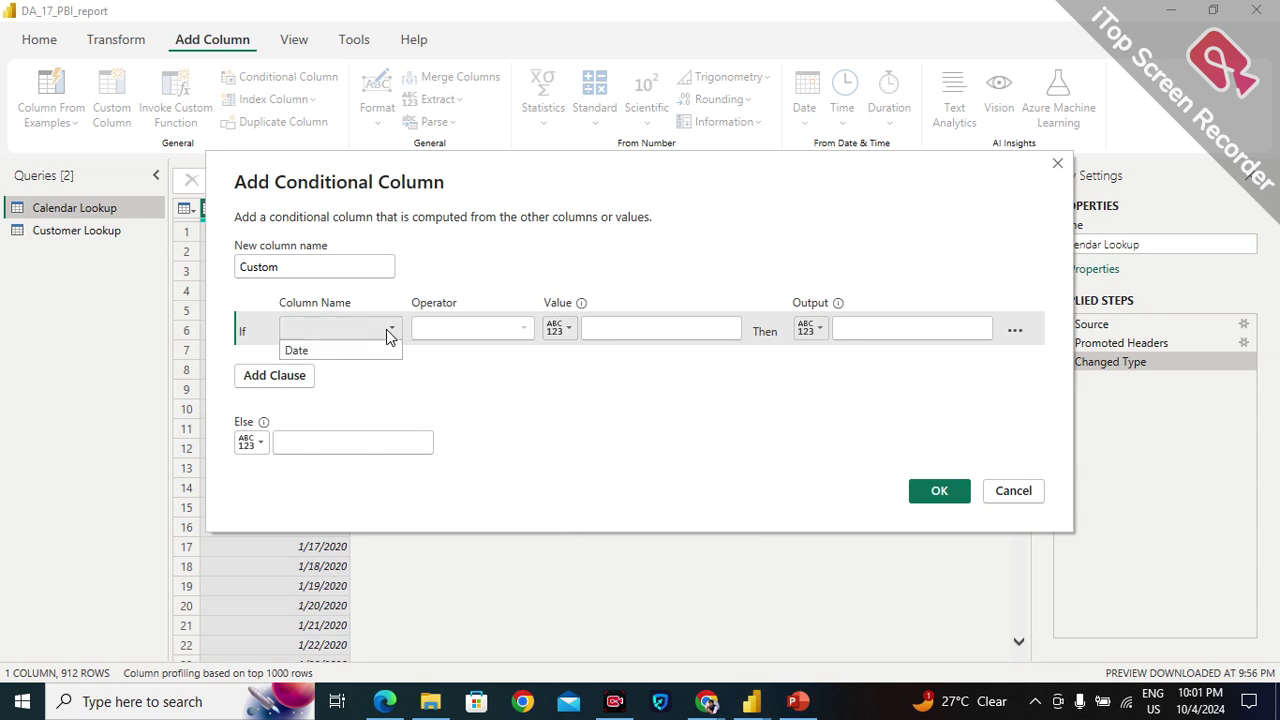
left_click(386, 388)
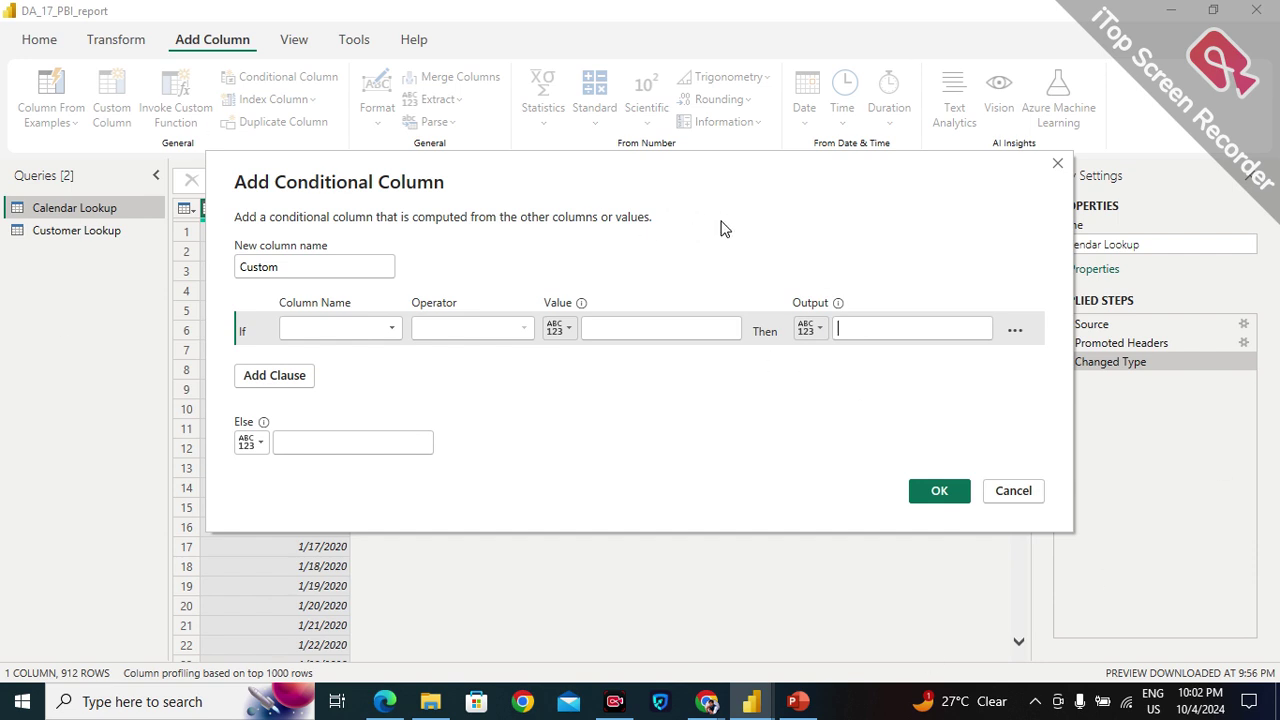
left_click(1012, 491)
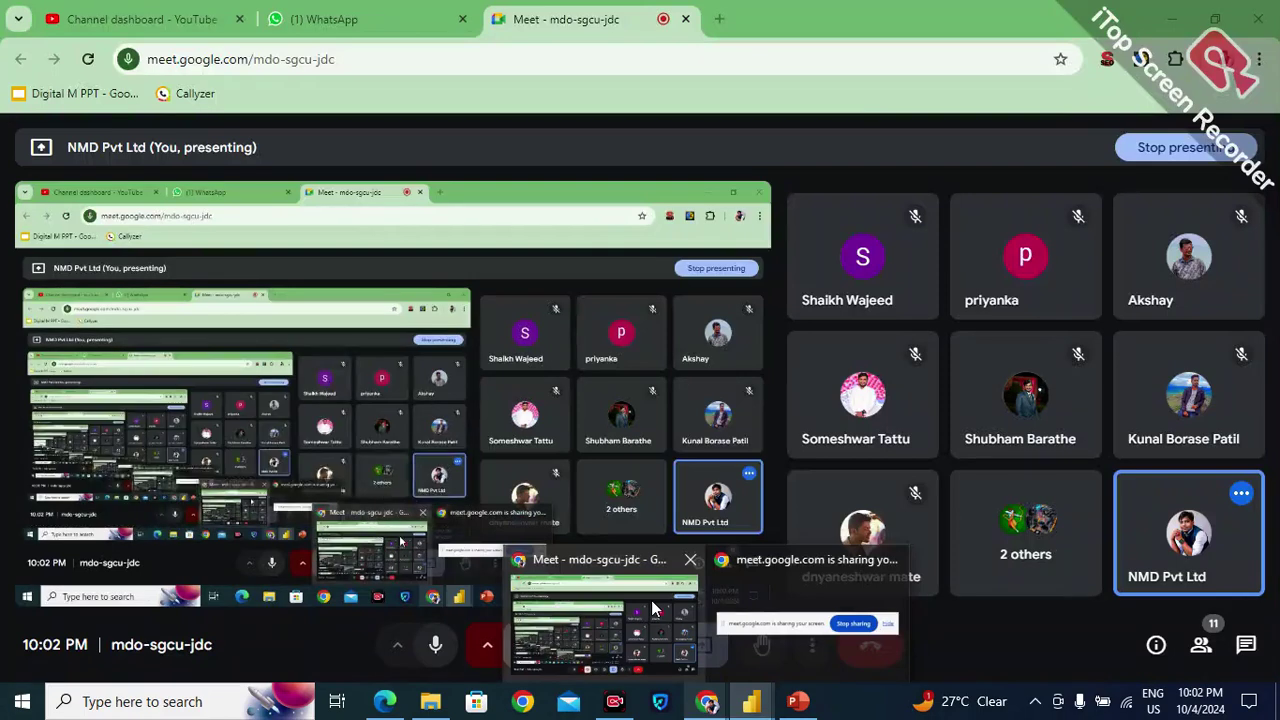
Check the participants' reactions in the Google Meet call in Chrome, and go back to the Power Query Editor.
left_click(651, 600)
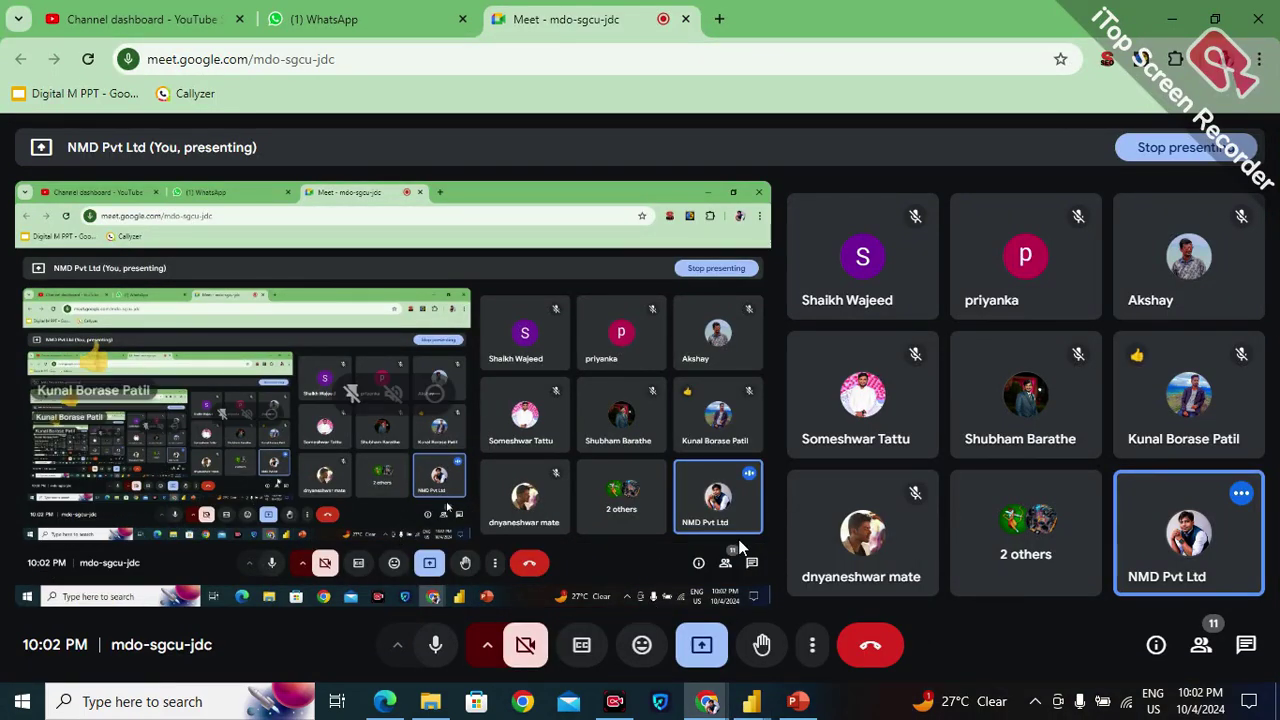
mouse_move(748, 703)
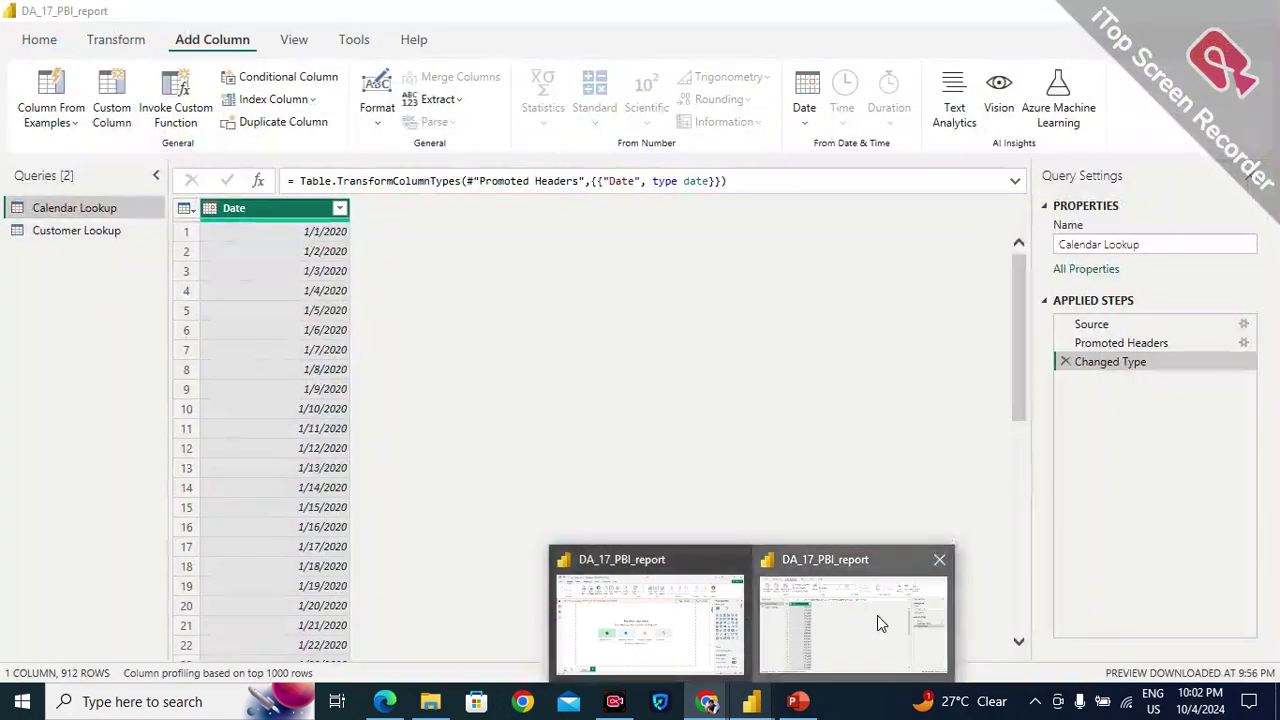
left_click(877, 615)
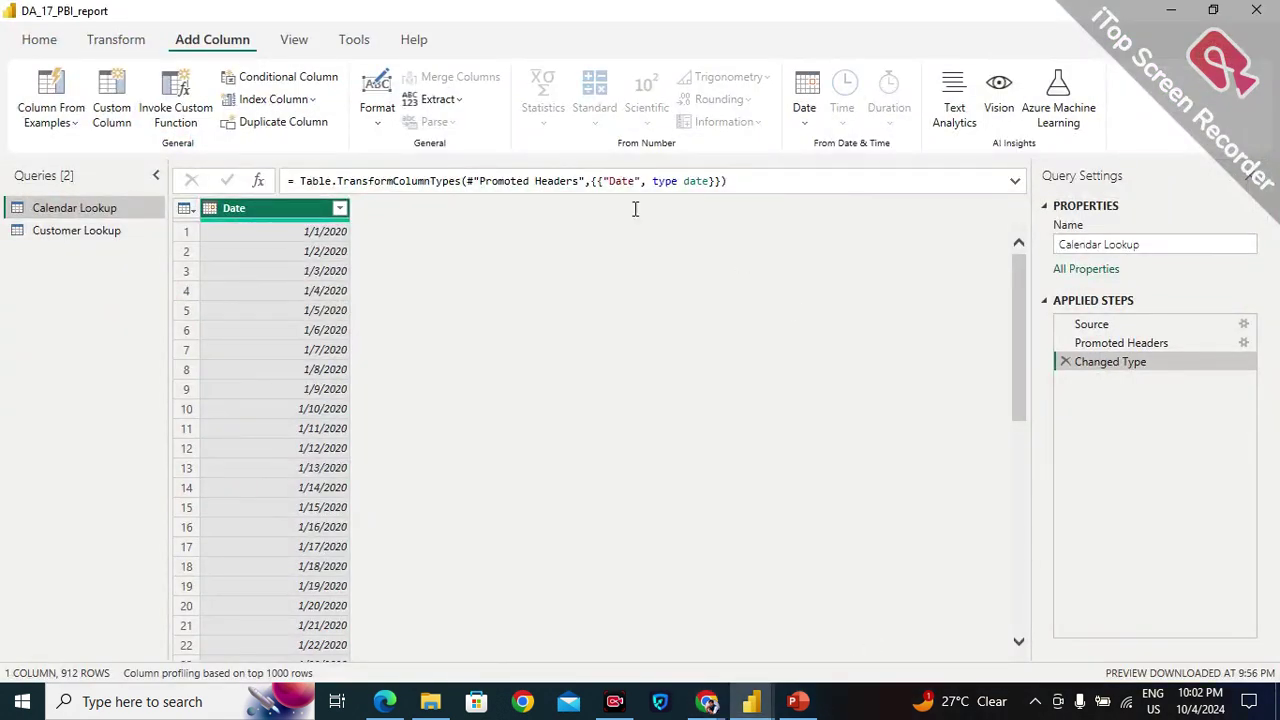
Examine the layout and data preview display options, and look through the Date column's values in Calendar Lookup.
left_click(294, 38)
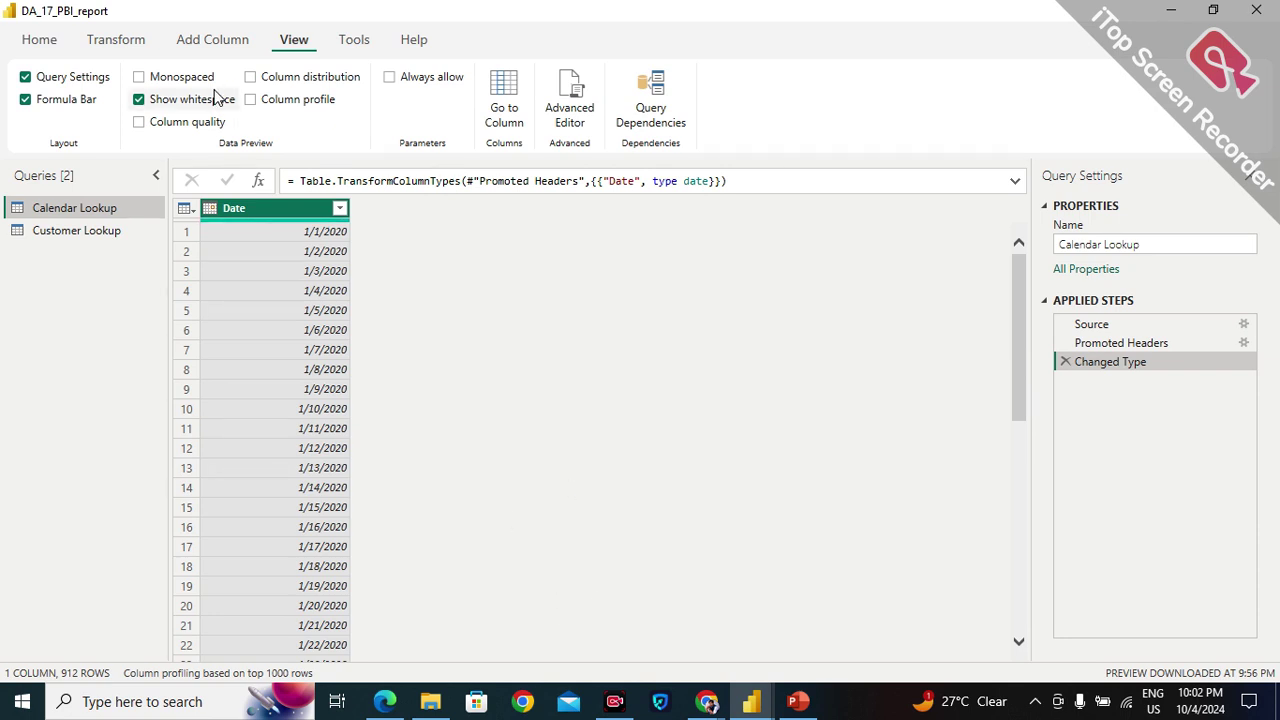
left_click(213, 42)
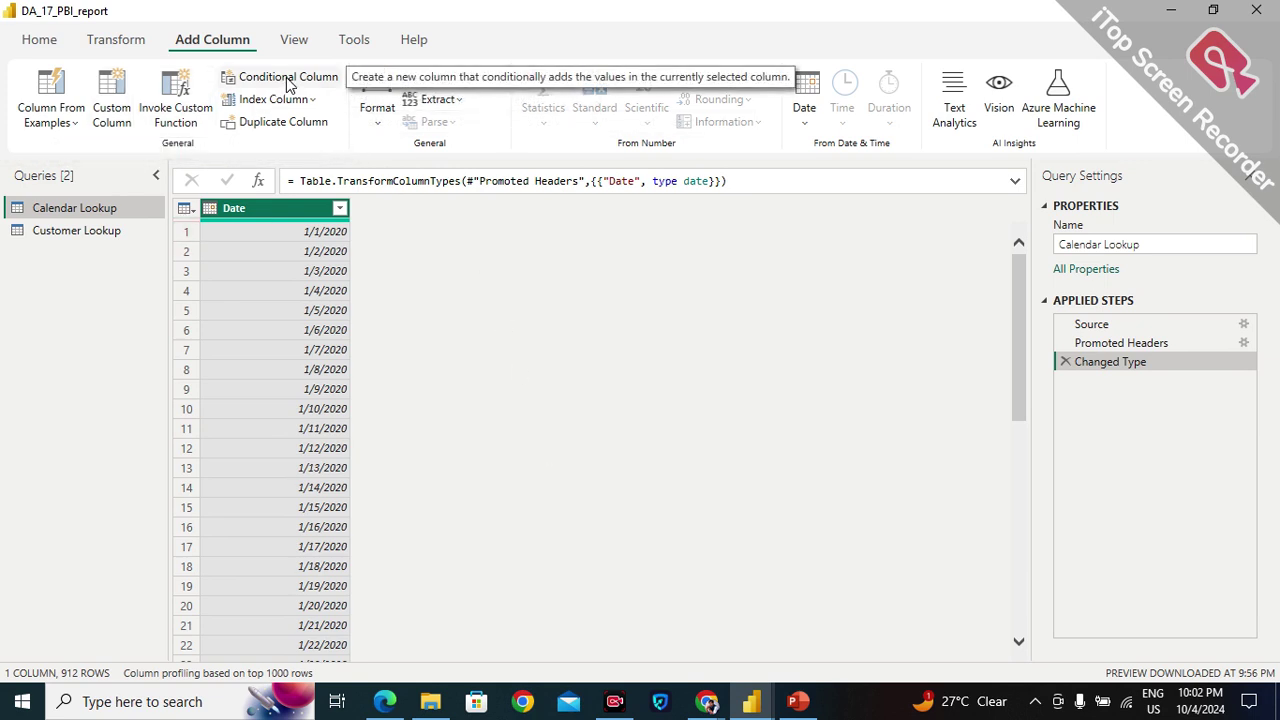
left_click(267, 209)
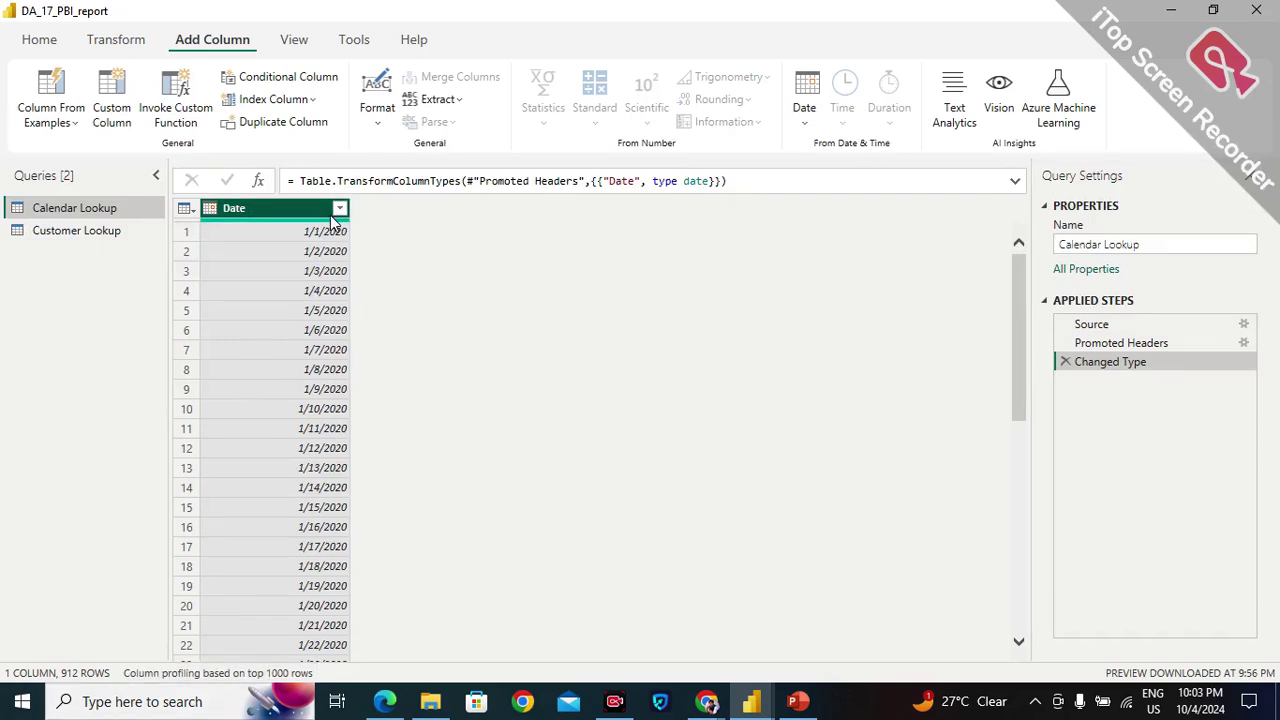
scroll(264, 252, "down", 9)
scroll(263, 250, "up", 9)
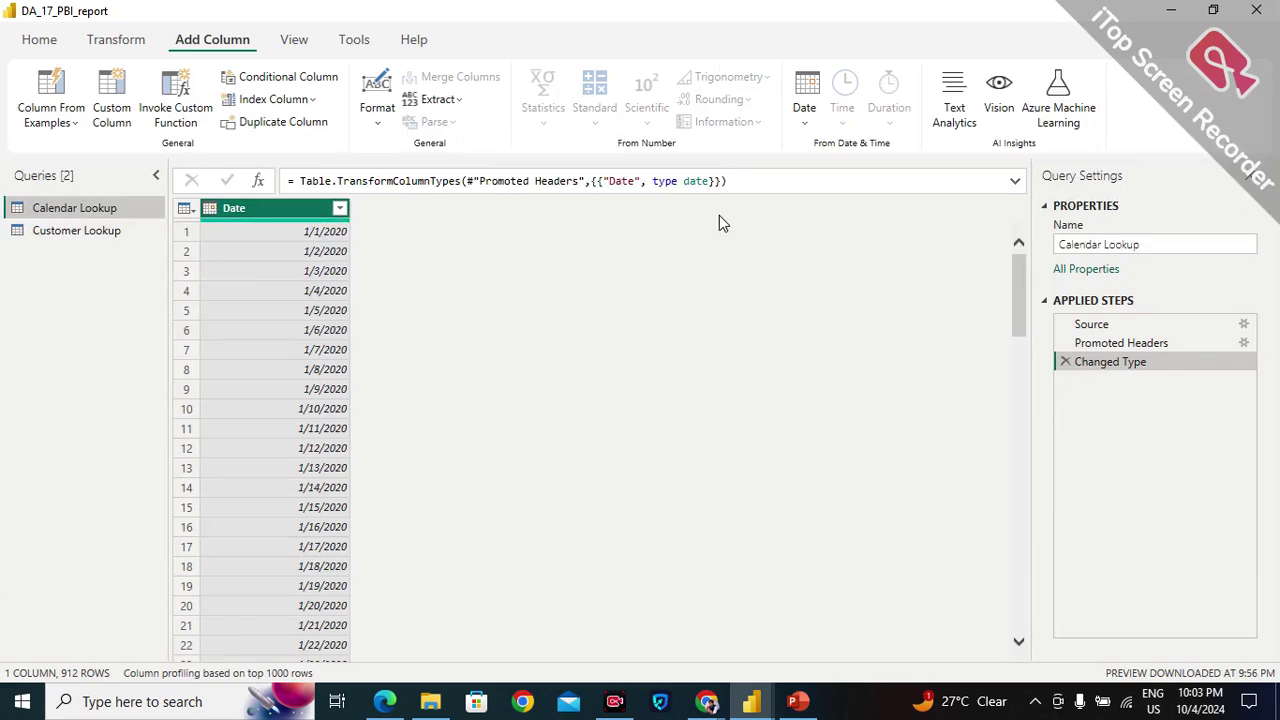
Start adding a conditional column to Calendar Lookup and examine its new column name and the columns available for the condition.
left_click(299, 79)
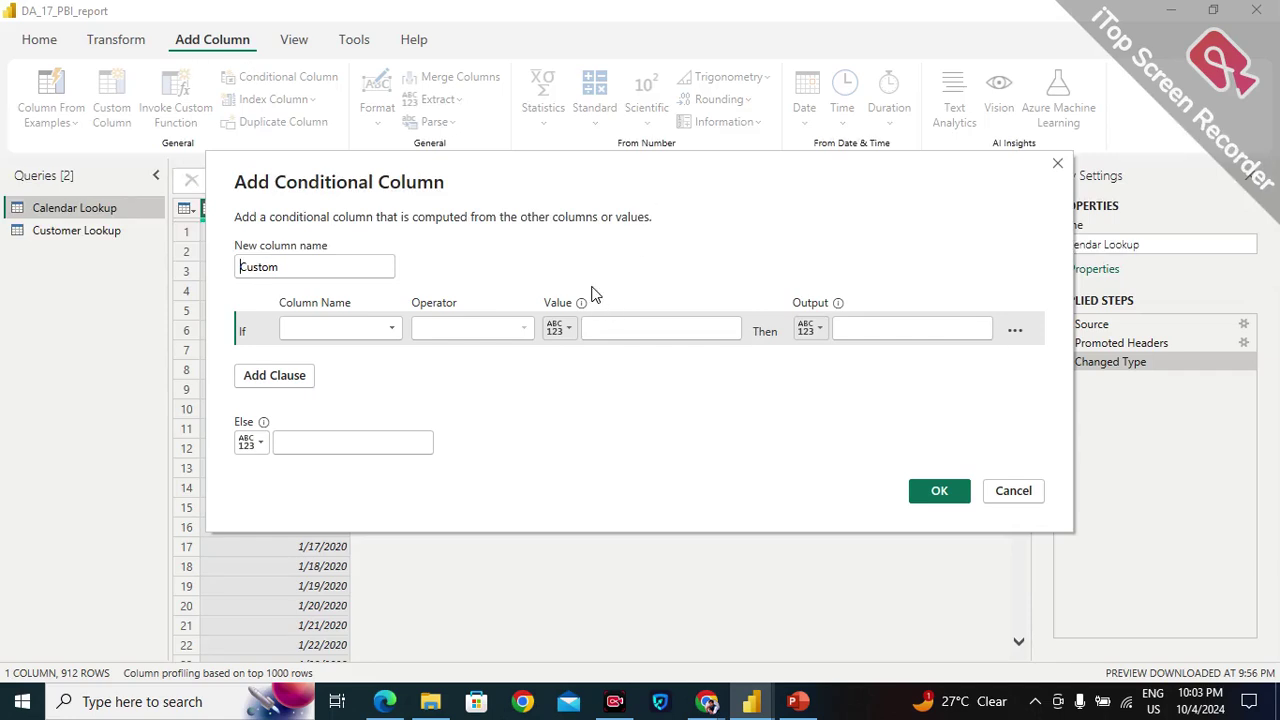
double_click(285, 269)
left_click_drag(242, 266, 286, 270)
left_click(310, 333)
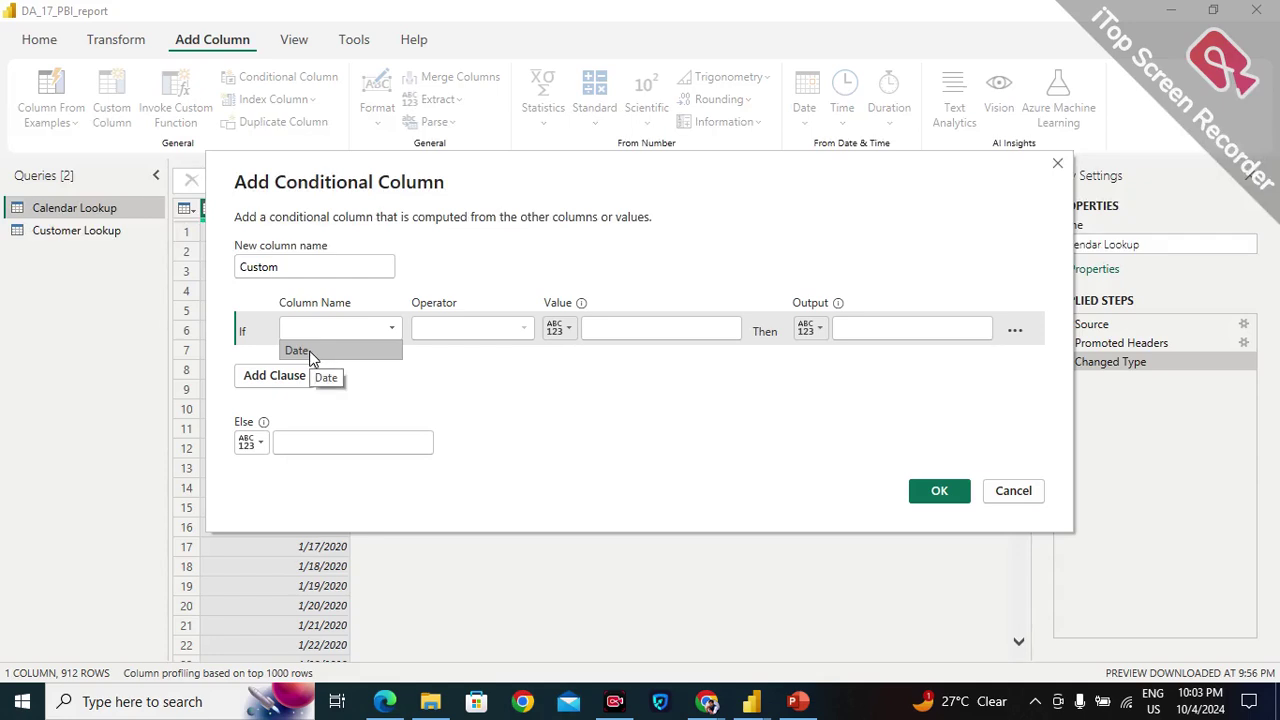
left_click(541, 424)
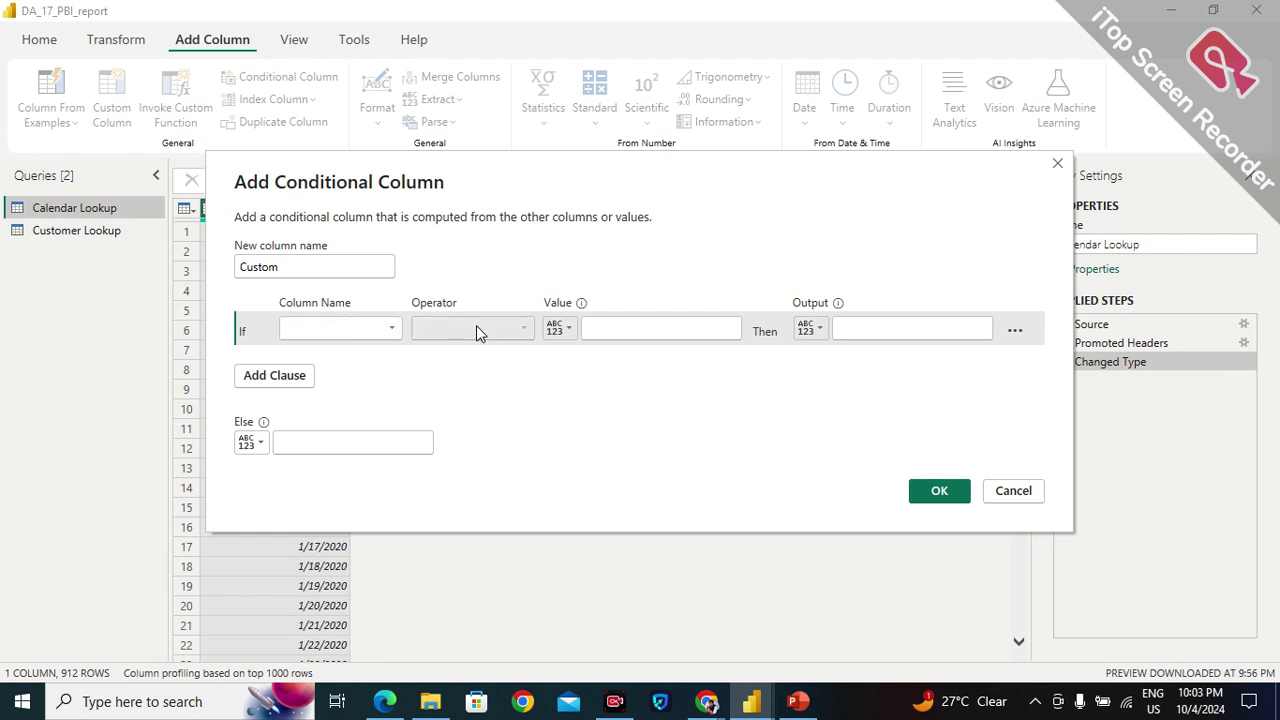
Try a condition with value 50000 and output High Income plus an Else If clause, and cancel without adding the conditional column.
left_click(671, 329)
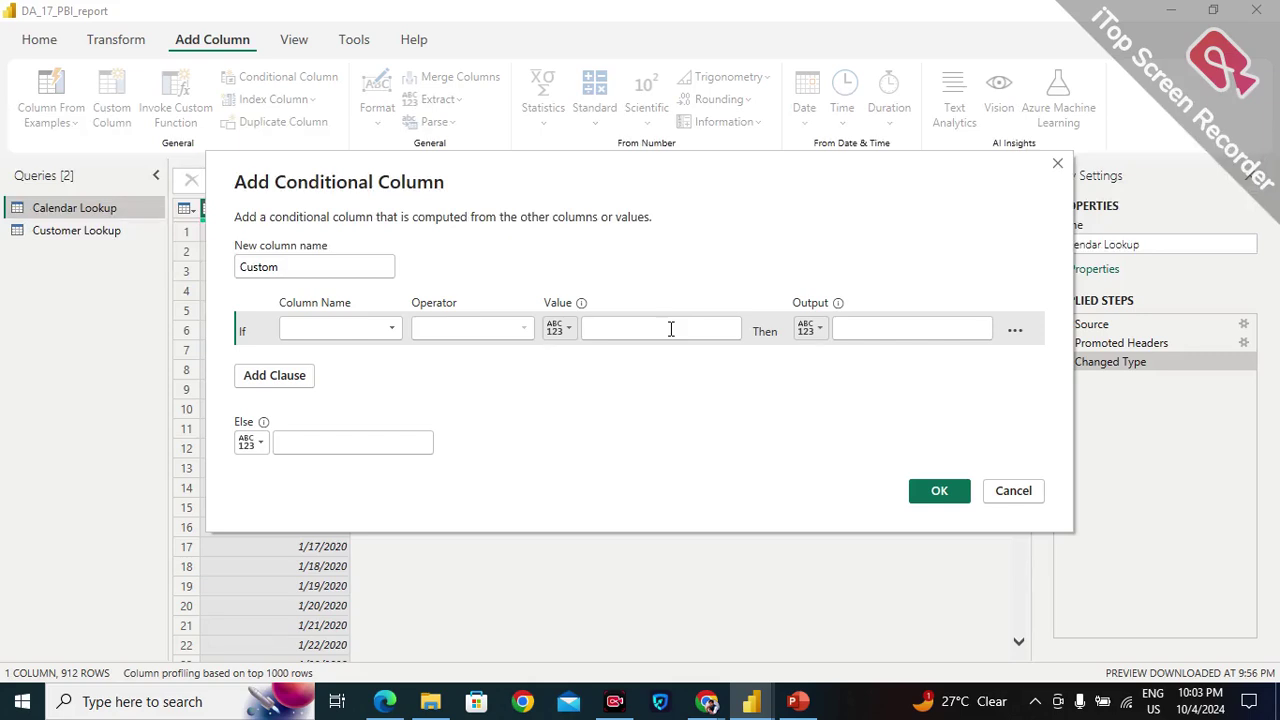
type("50000")
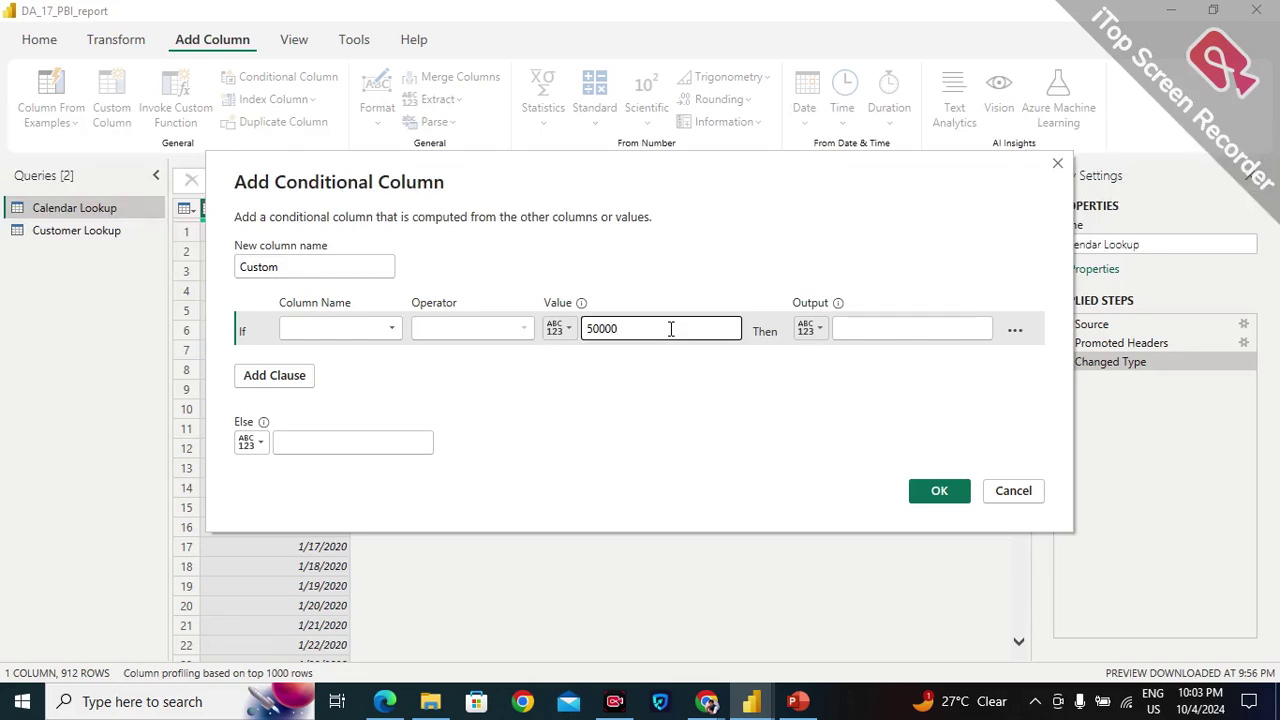
left_click(897, 327)
type("High")
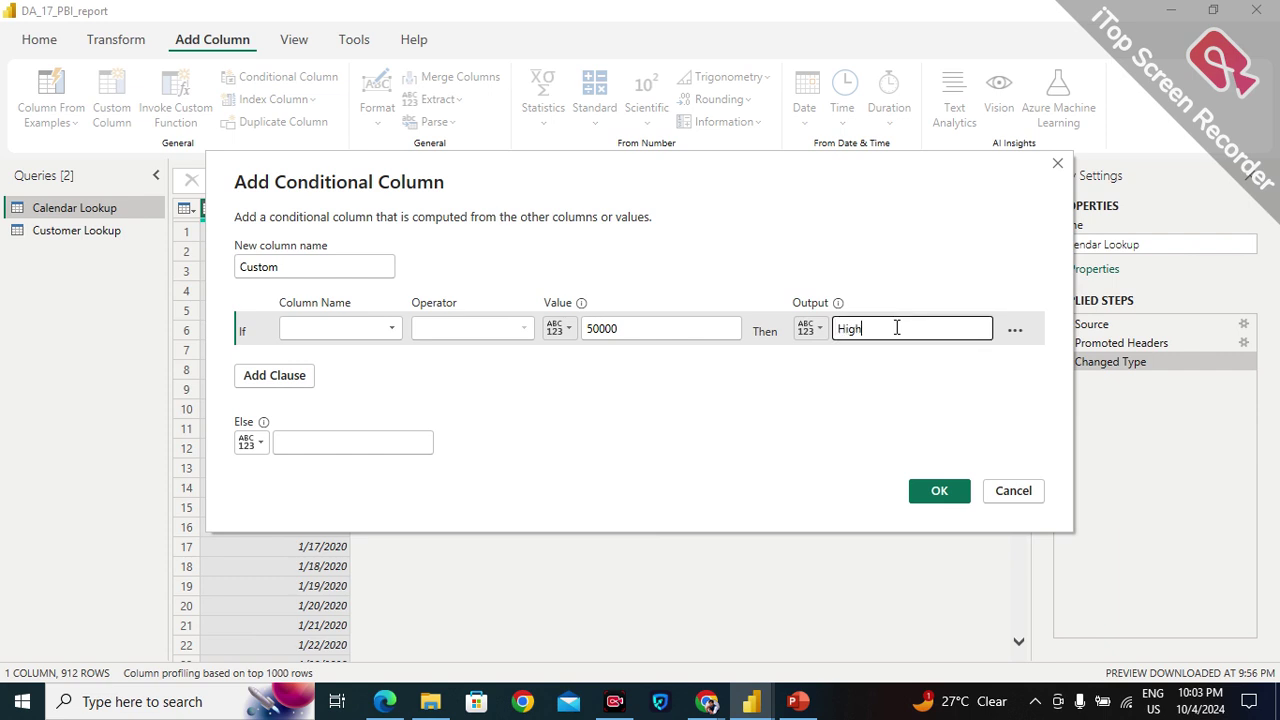
type(" Income")
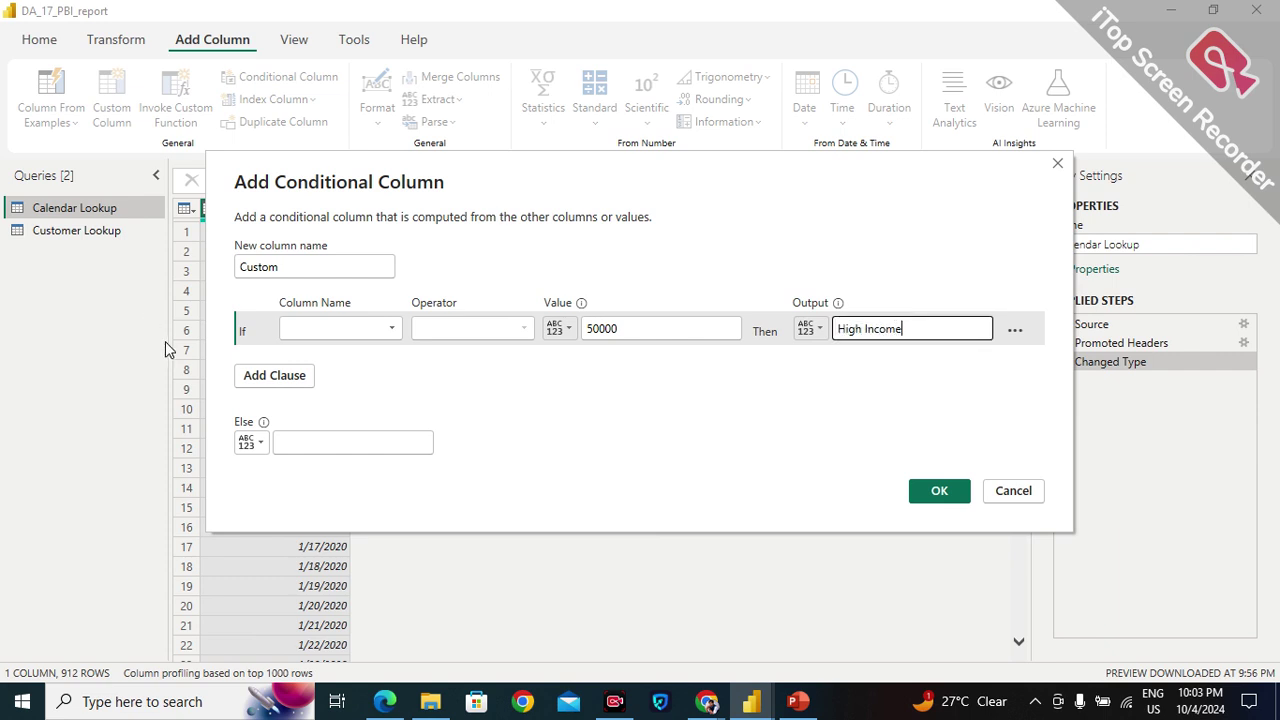
left_click(249, 381)
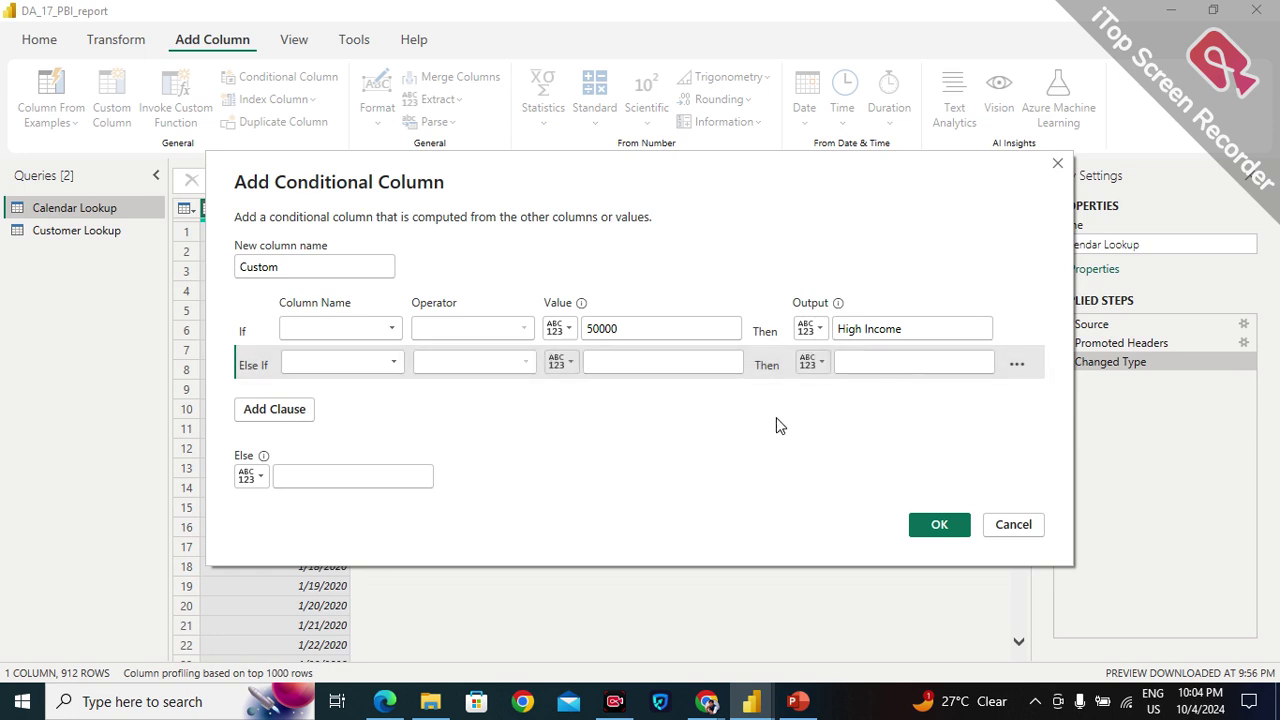
left_click(1010, 528)
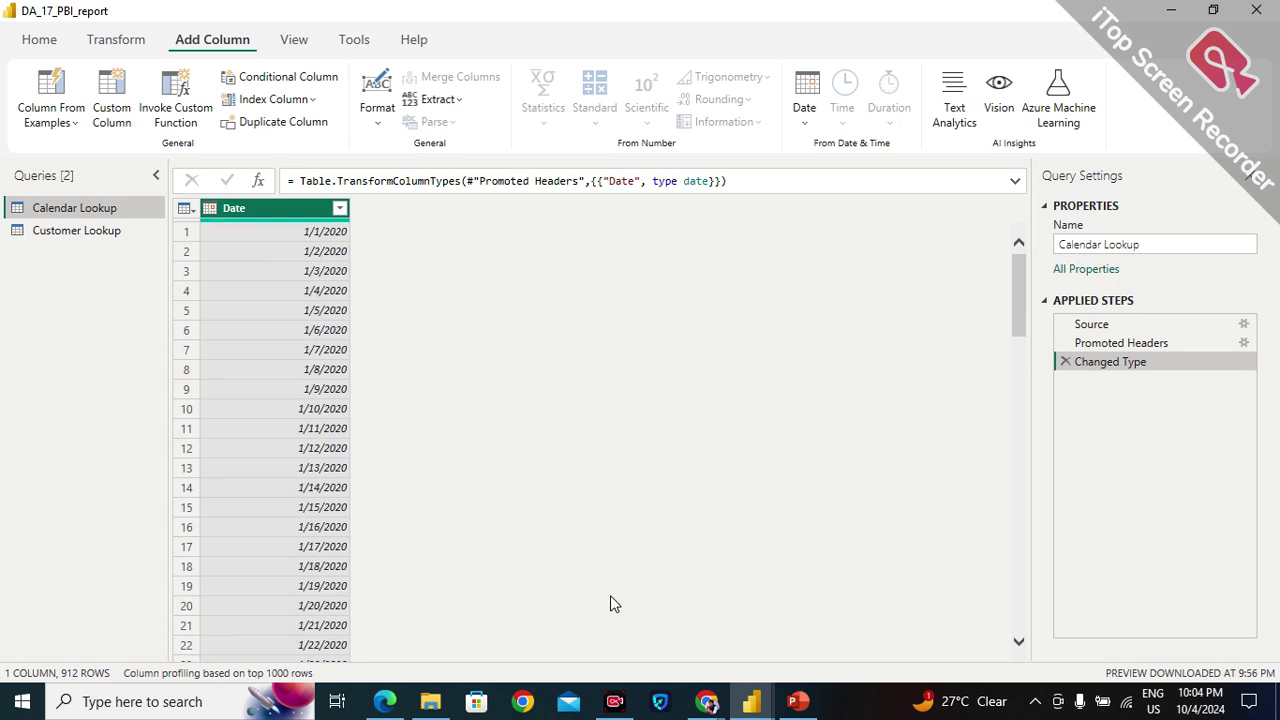
Check the participants in the Google Meet call in Chrome twice, returning to the Power Query Editor each time.
mouse_move(707, 706)
left_click(689, 643)
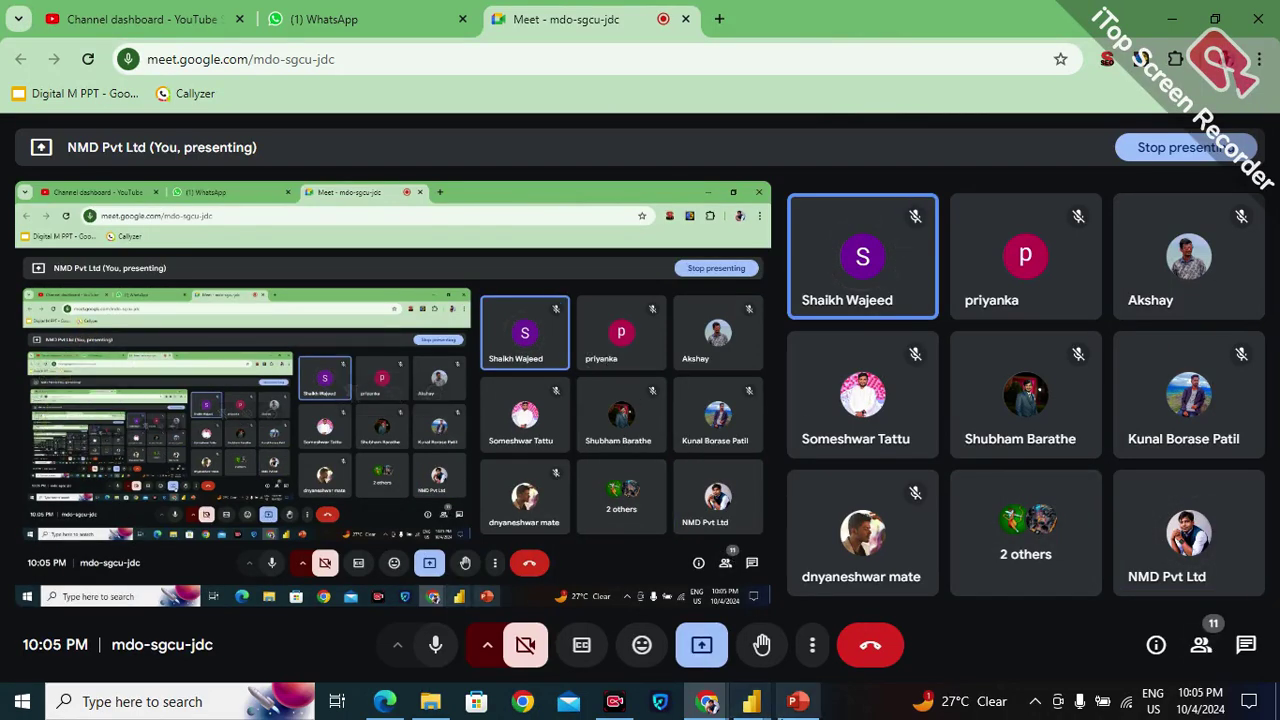
mouse_move(765, 708)
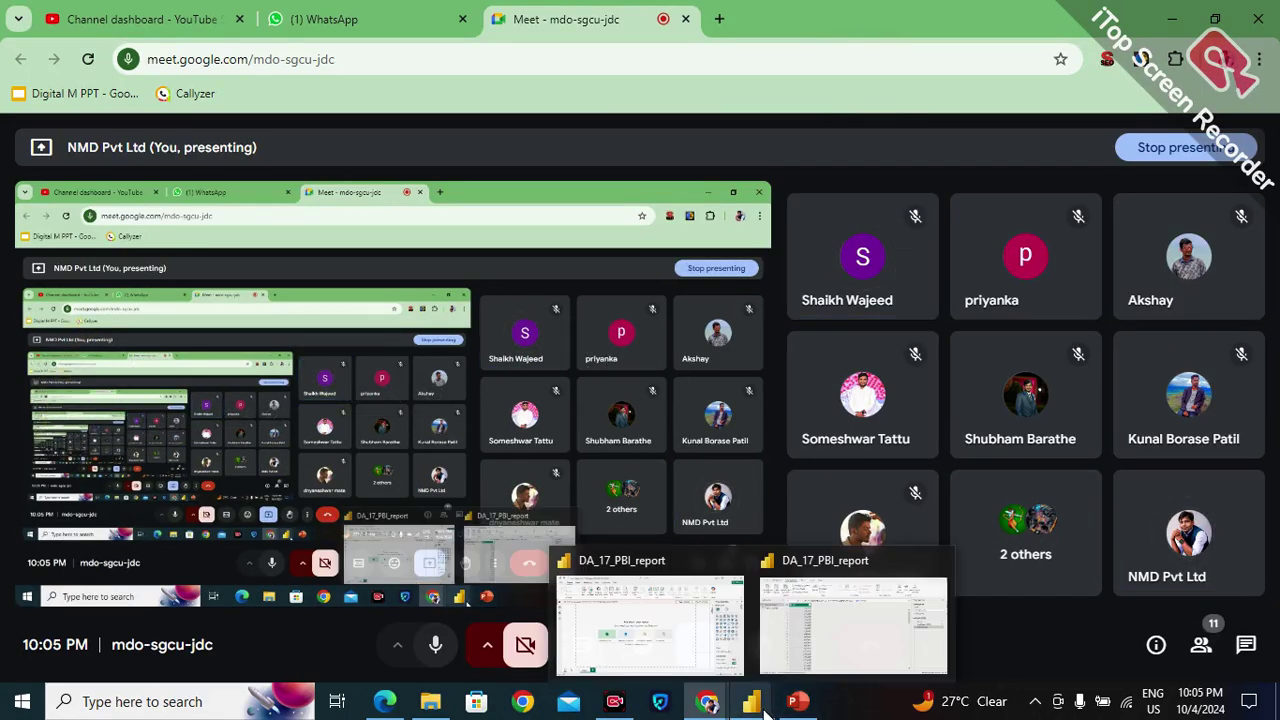
left_click(826, 629)
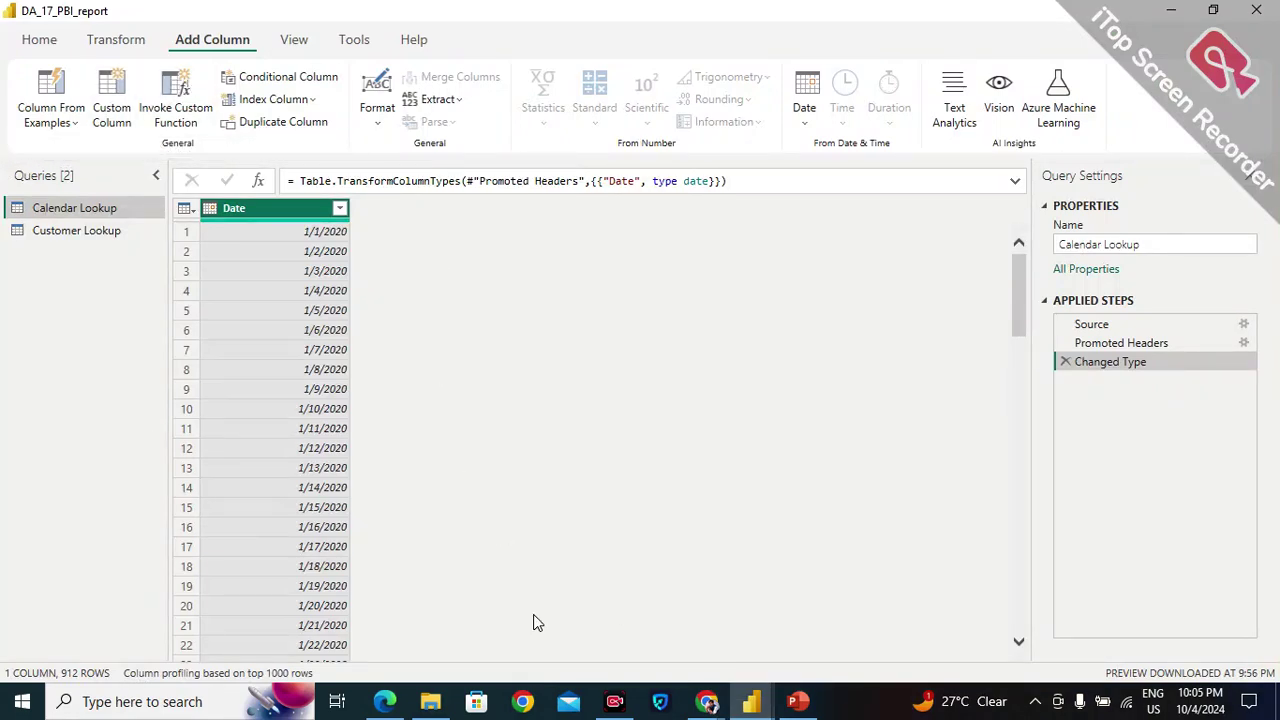
mouse_move(707, 701)
left_click(652, 627)
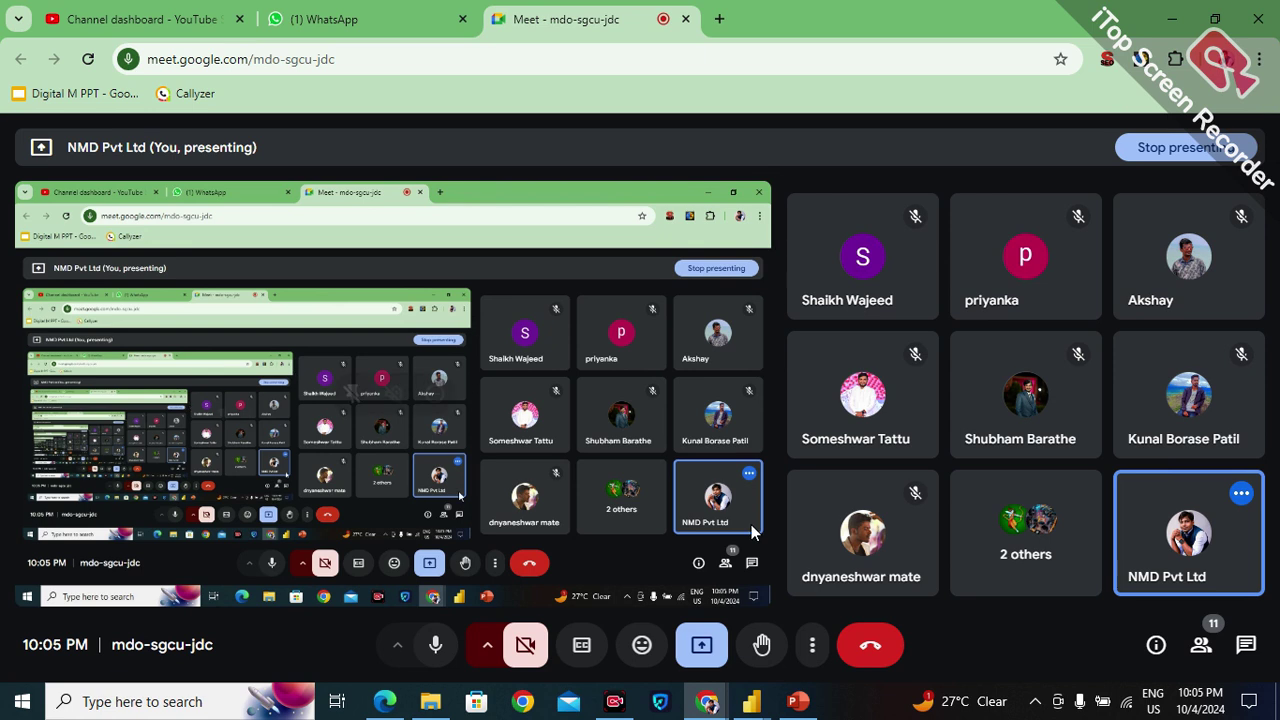
mouse_move(751, 704)
left_click(690, 548)
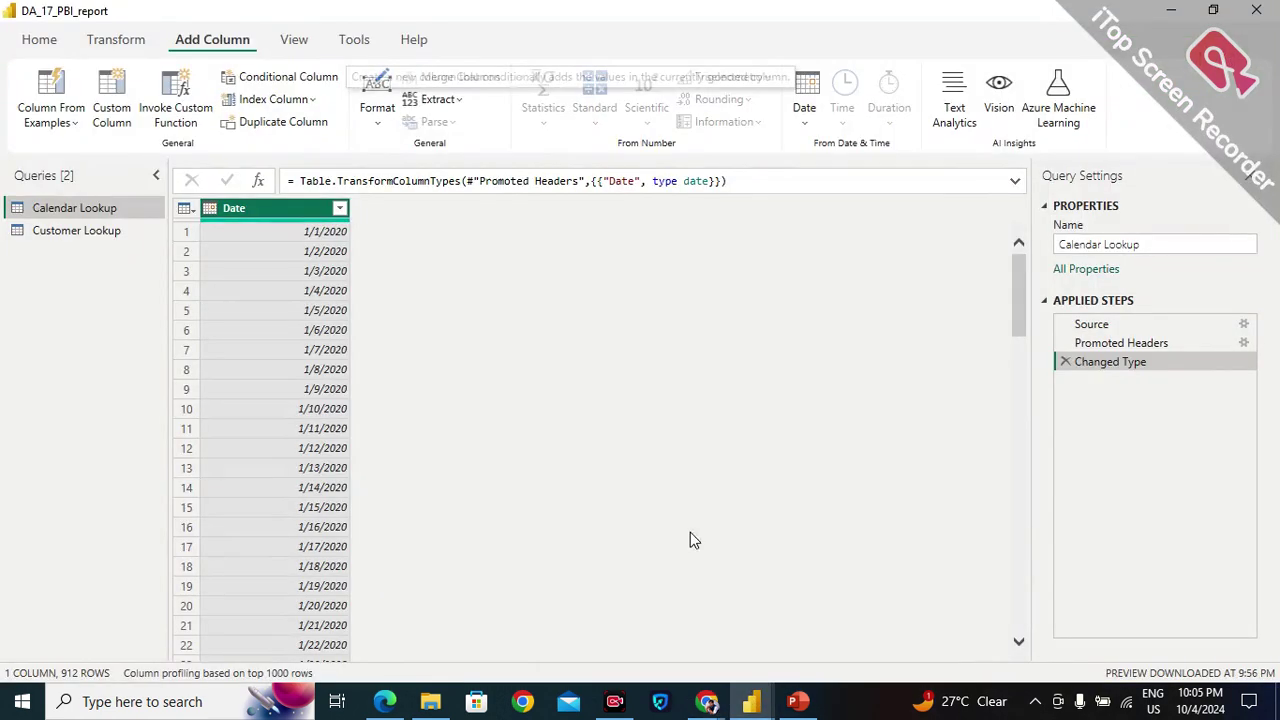
Display column quality in the data preview and examine the Date column's valid, error and empty figures.
left_click(293, 39)
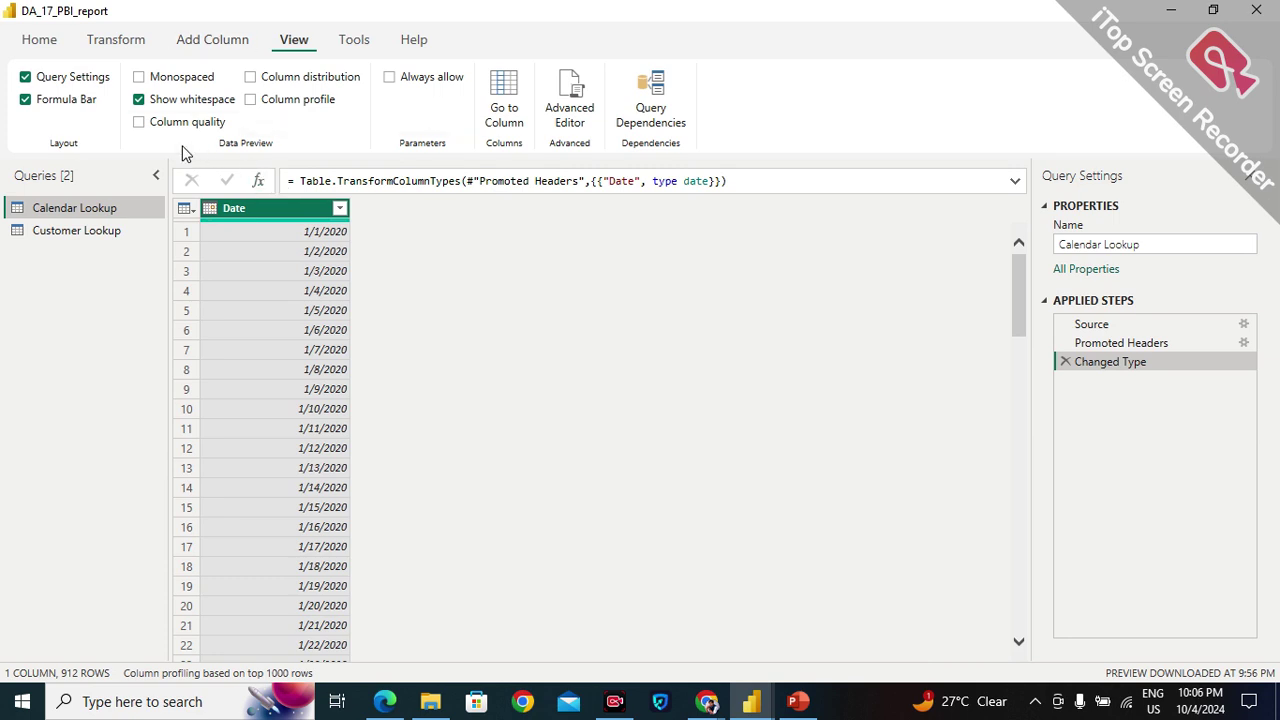
left_click(142, 122)
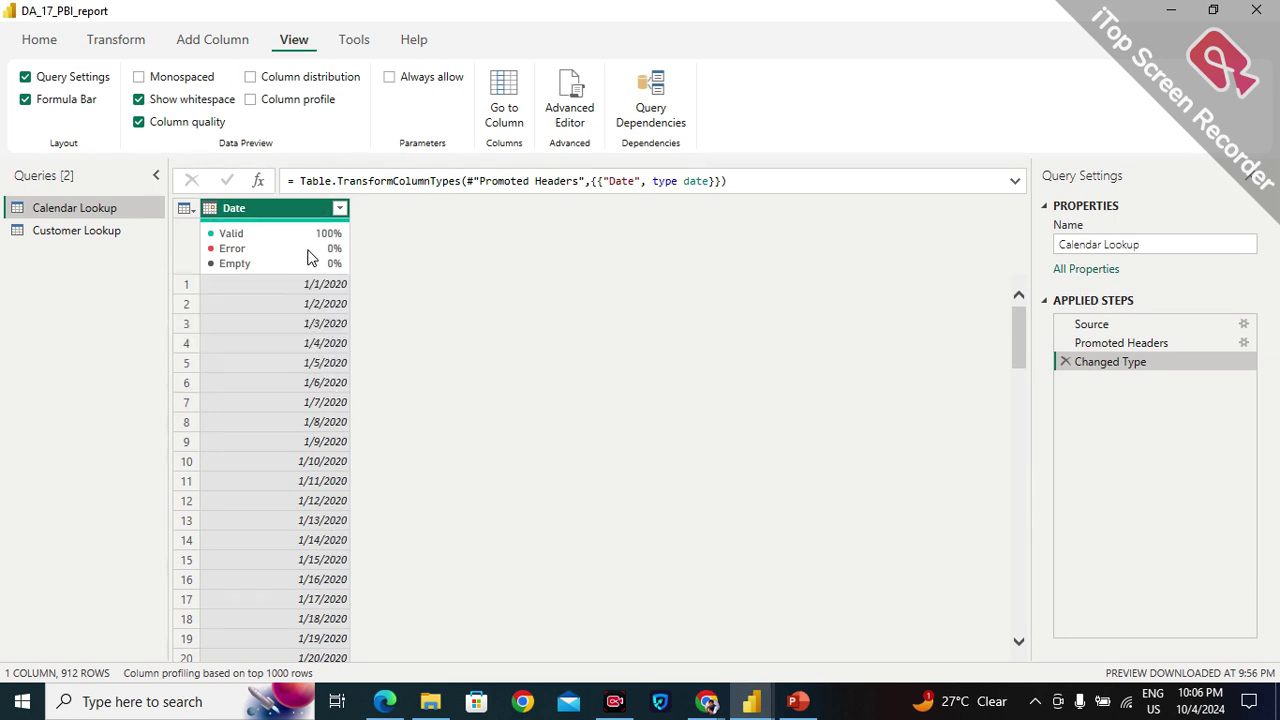
mouse_move(341, 262)
mouse_move(216, 240)
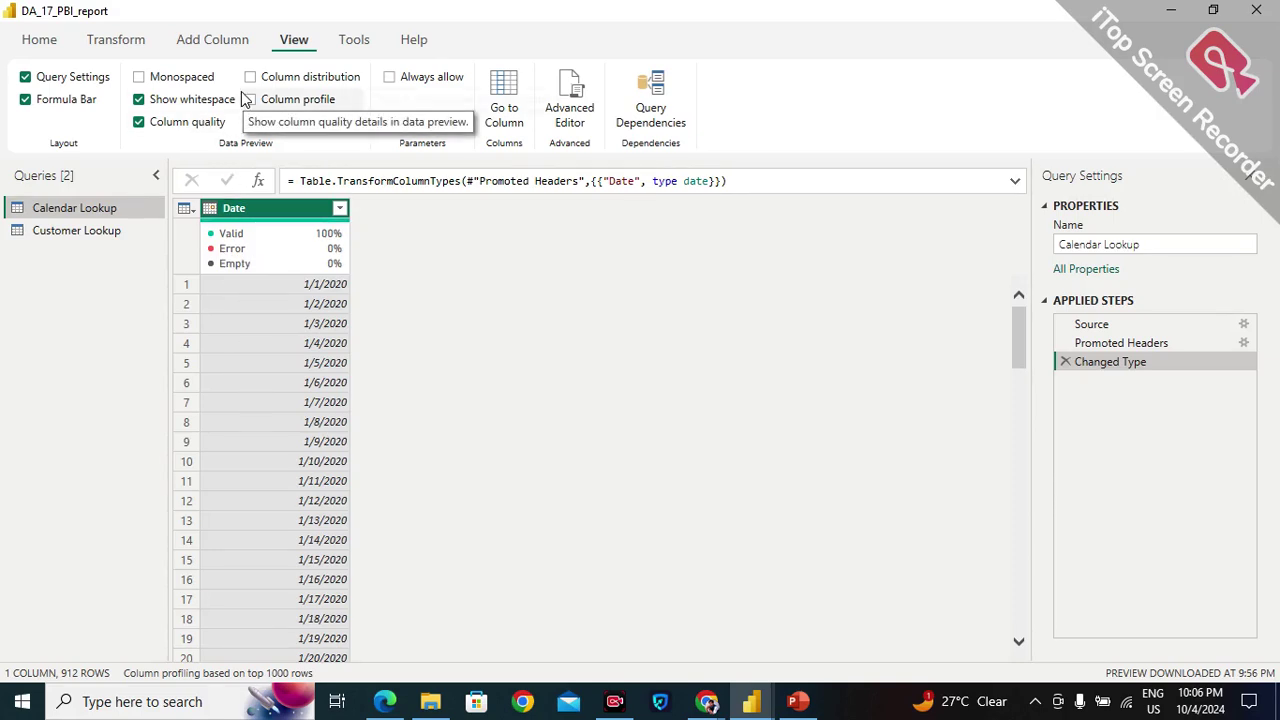
mouse_move(298, 251)
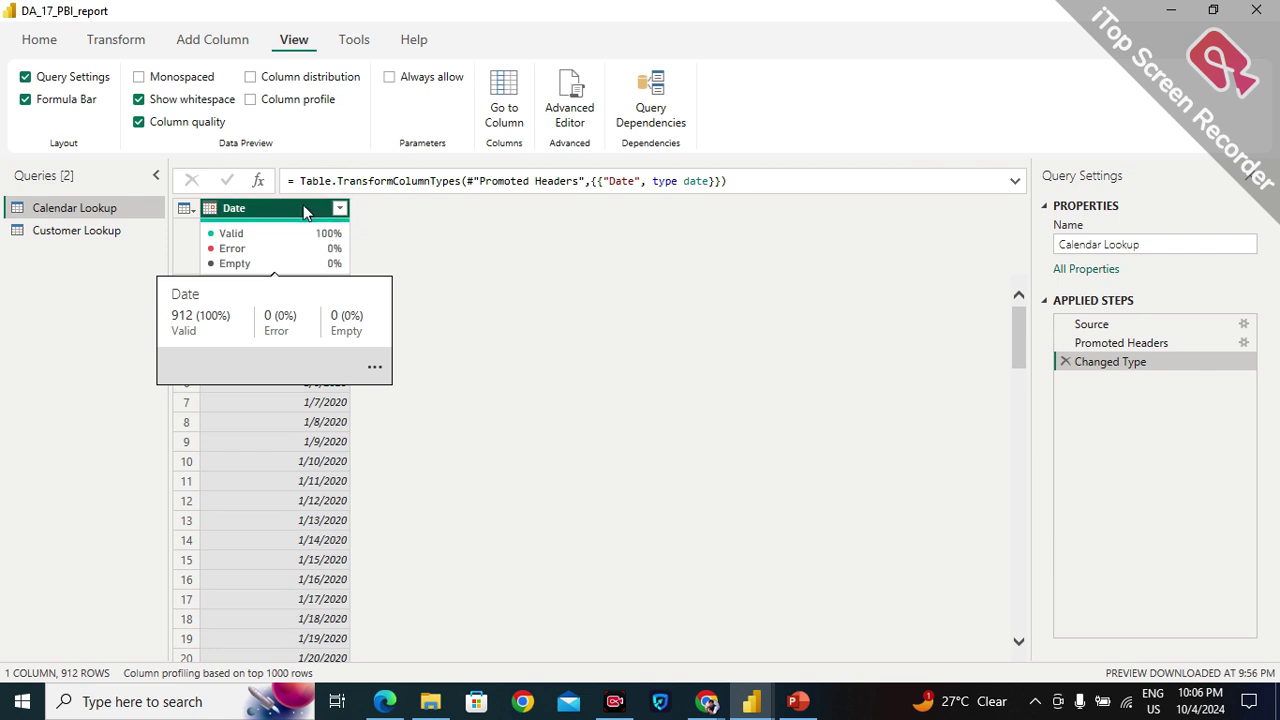
Preview the Date column's profile, hide it again, and display the column distribution to examine its distinct and unique values.
left_click(252, 100)
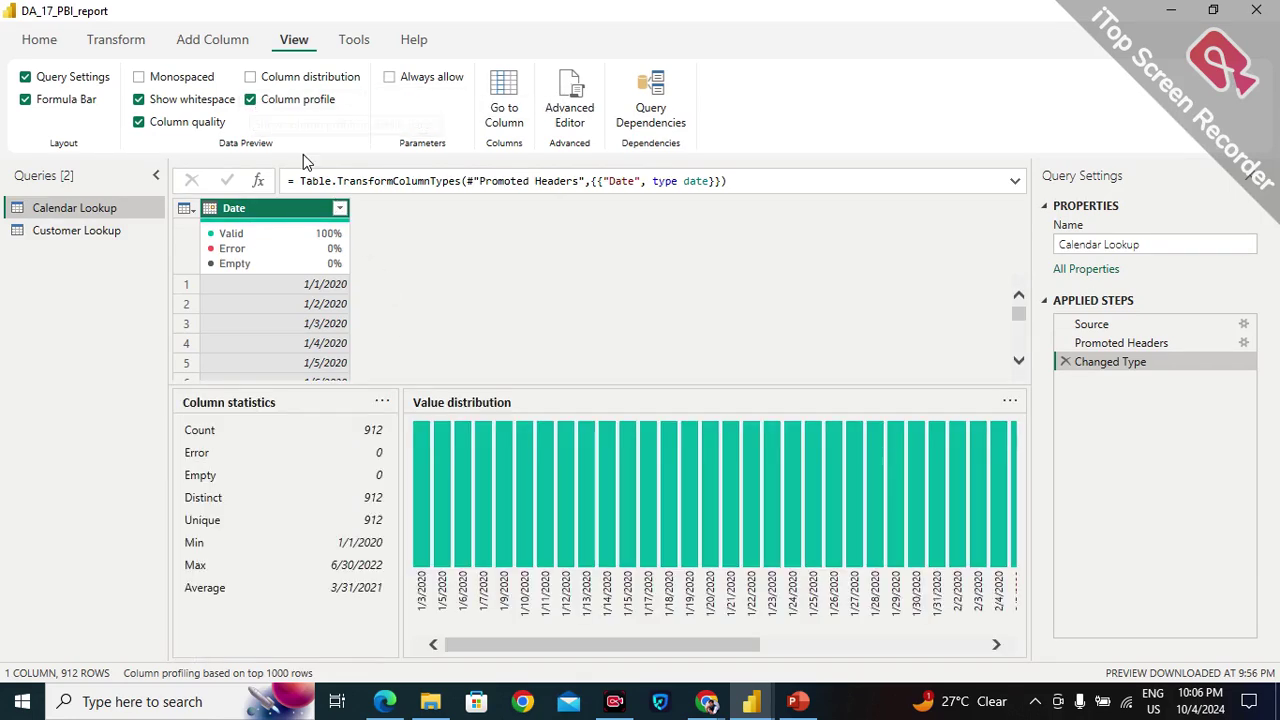
left_click(250, 99)
left_click(250, 77)
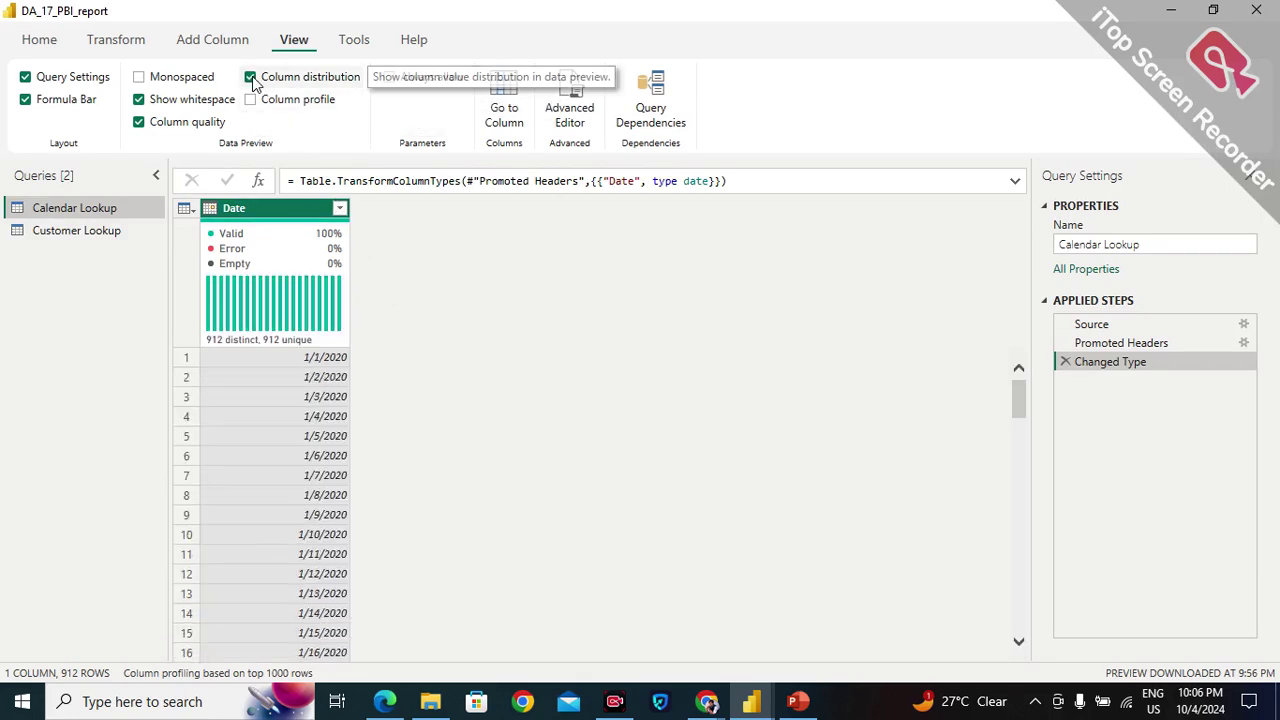
mouse_move(237, 338)
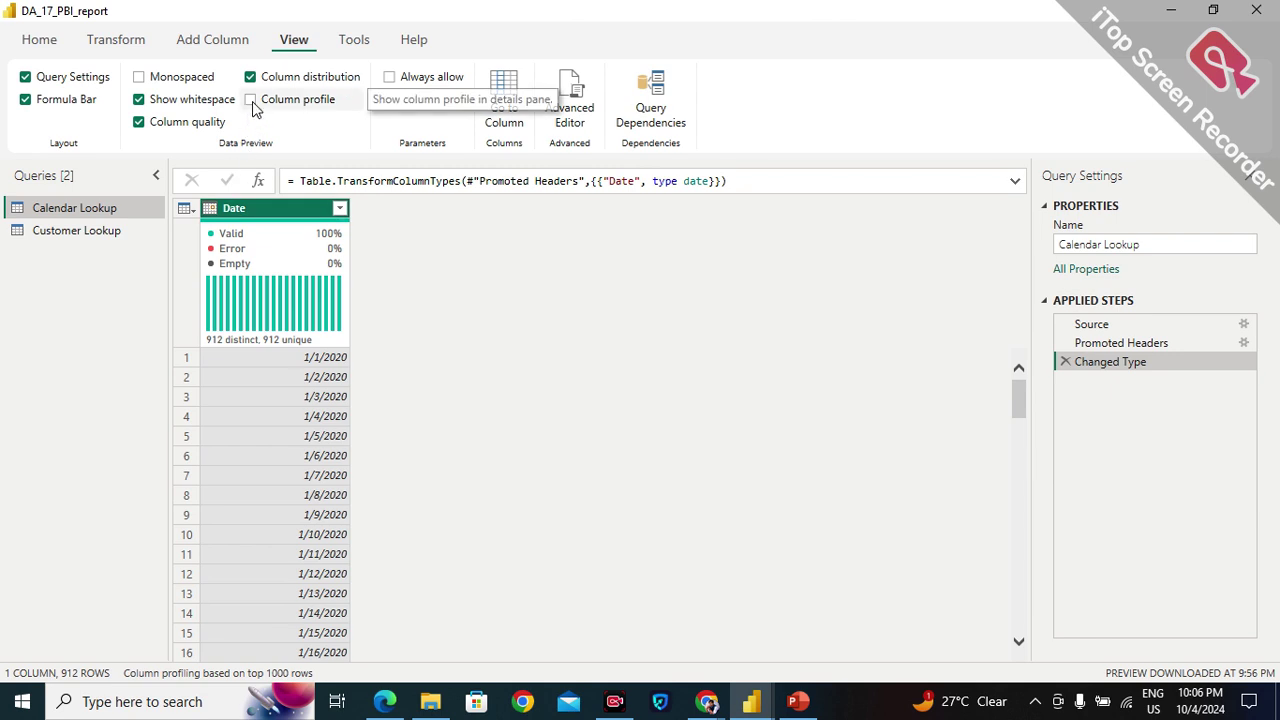
Check the Google Meet call in Chrome for participant responses, and go back to the Power Query Editor.
mouse_move(713, 705)
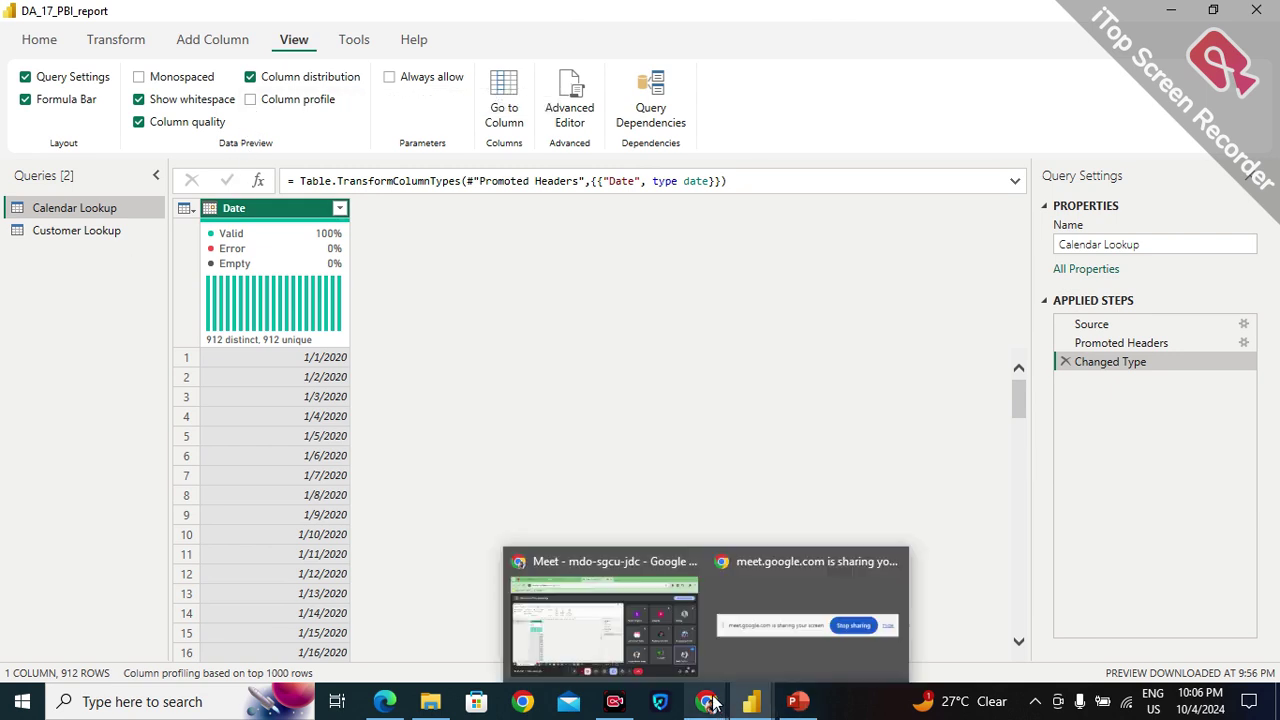
left_click(548, 592)
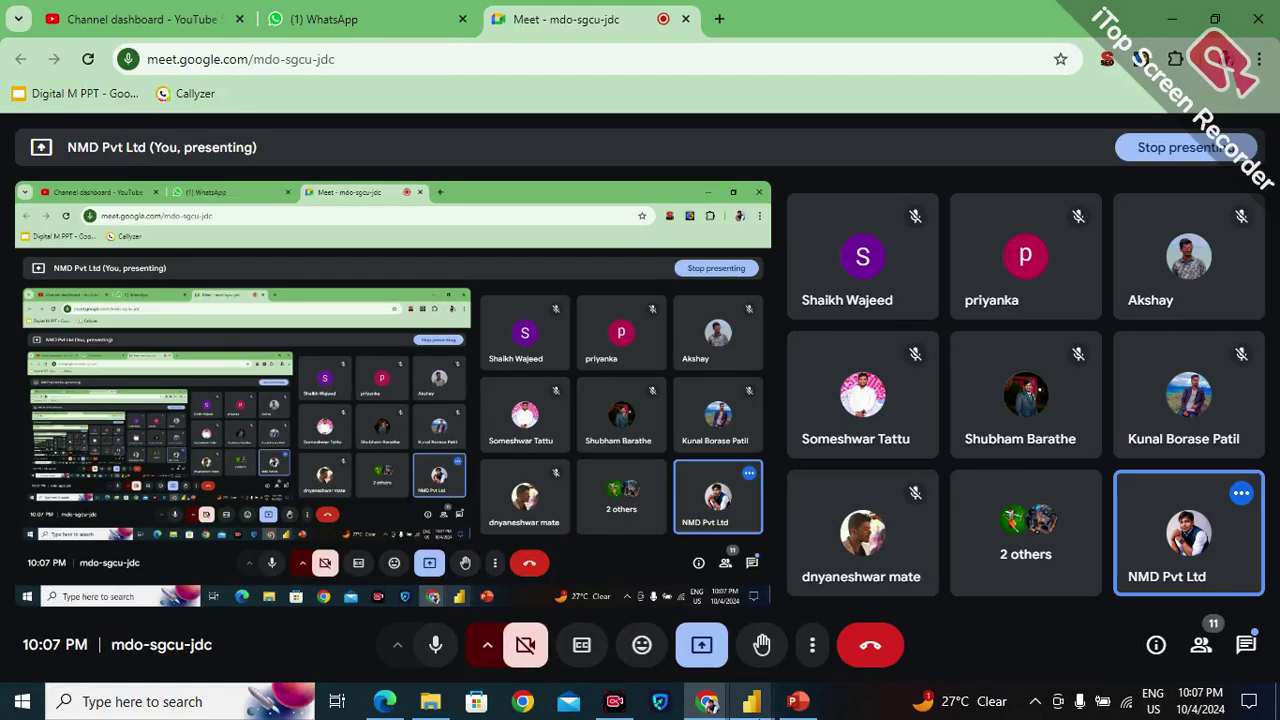
mouse_move(787, 684)
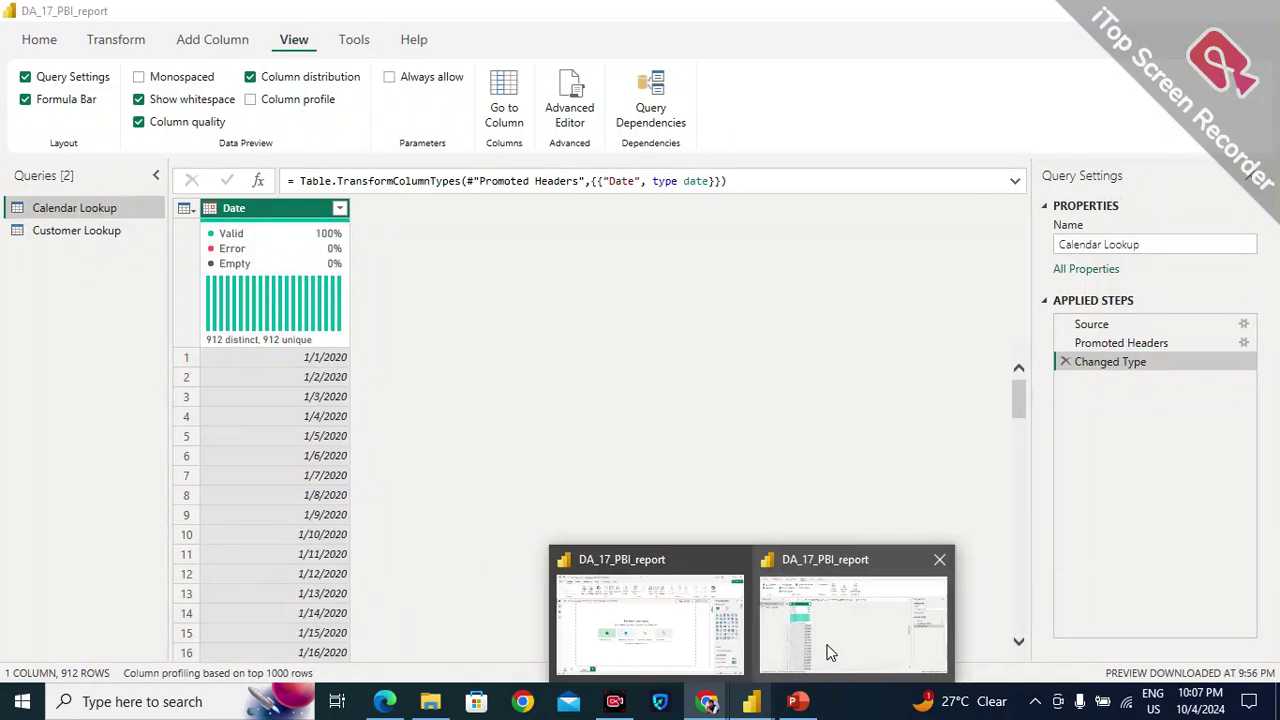
left_click(832, 648)
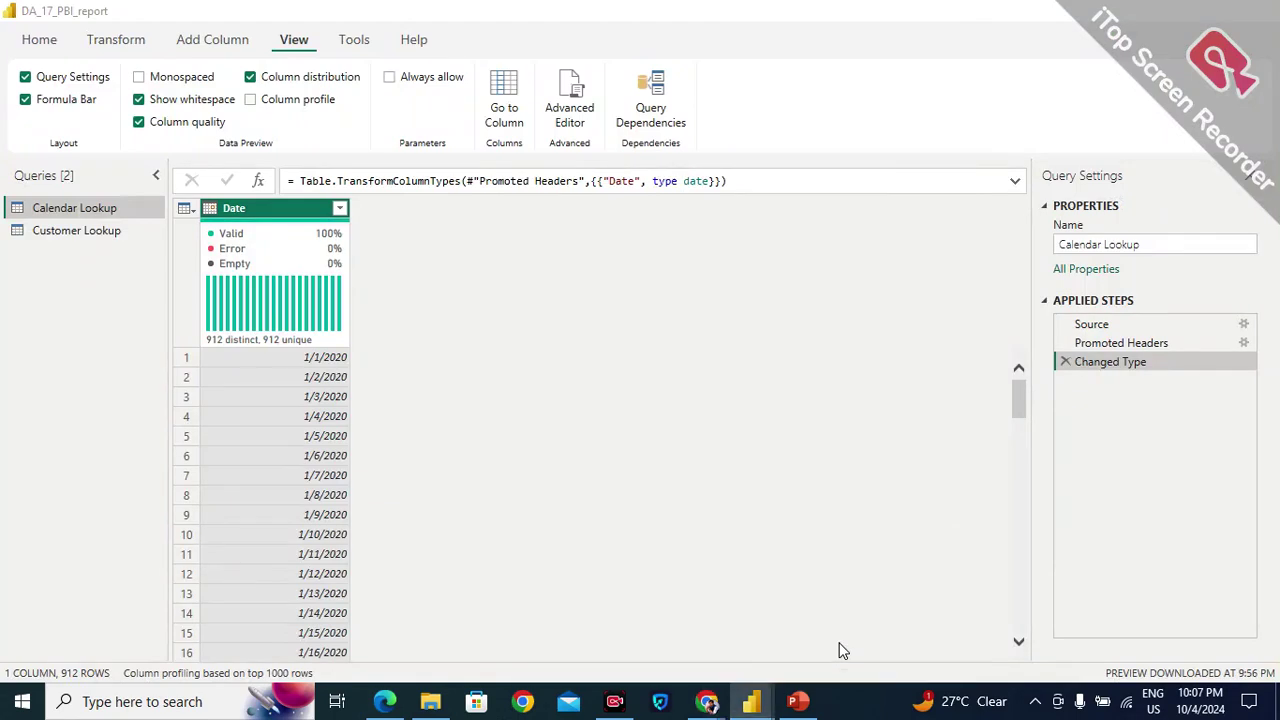
Switch column distribution and column quality off and on again for the Date column, and display the column profile as well.
left_click(251, 78)
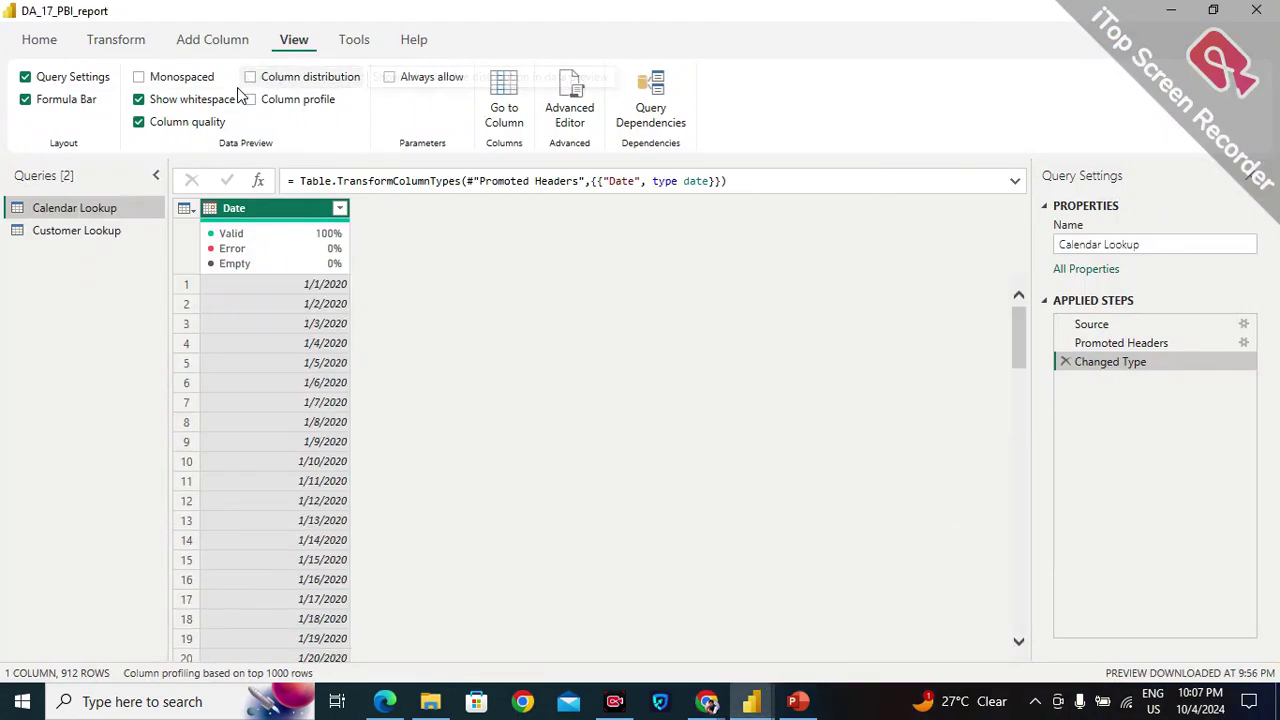
left_click(139, 122)
left_click(139, 122)
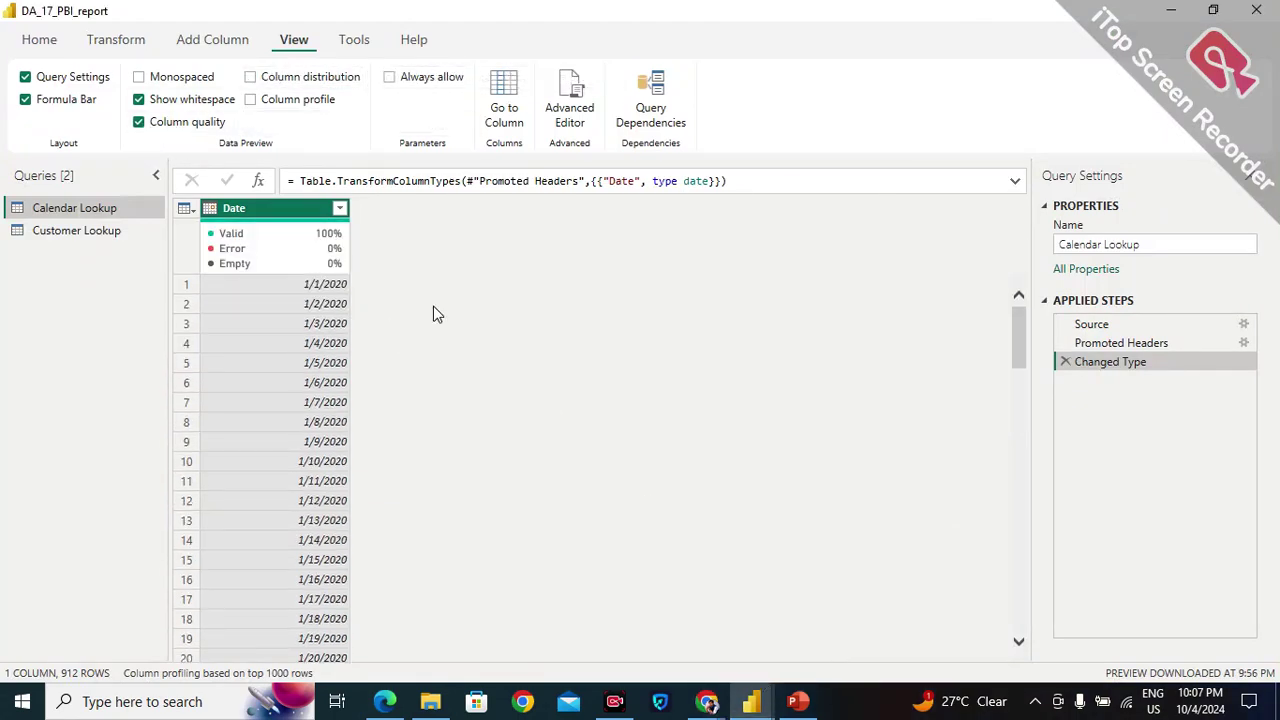
mouse_move(342, 231)
left_click(251, 80)
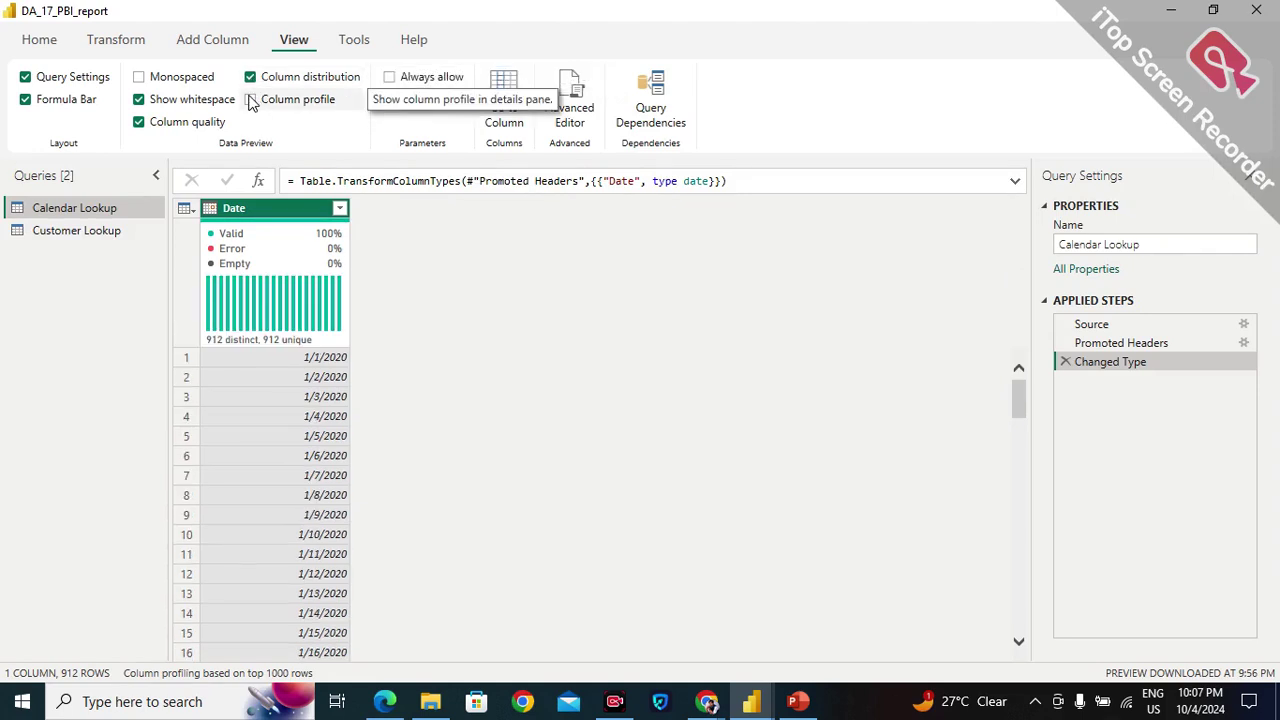
left_click(251, 100)
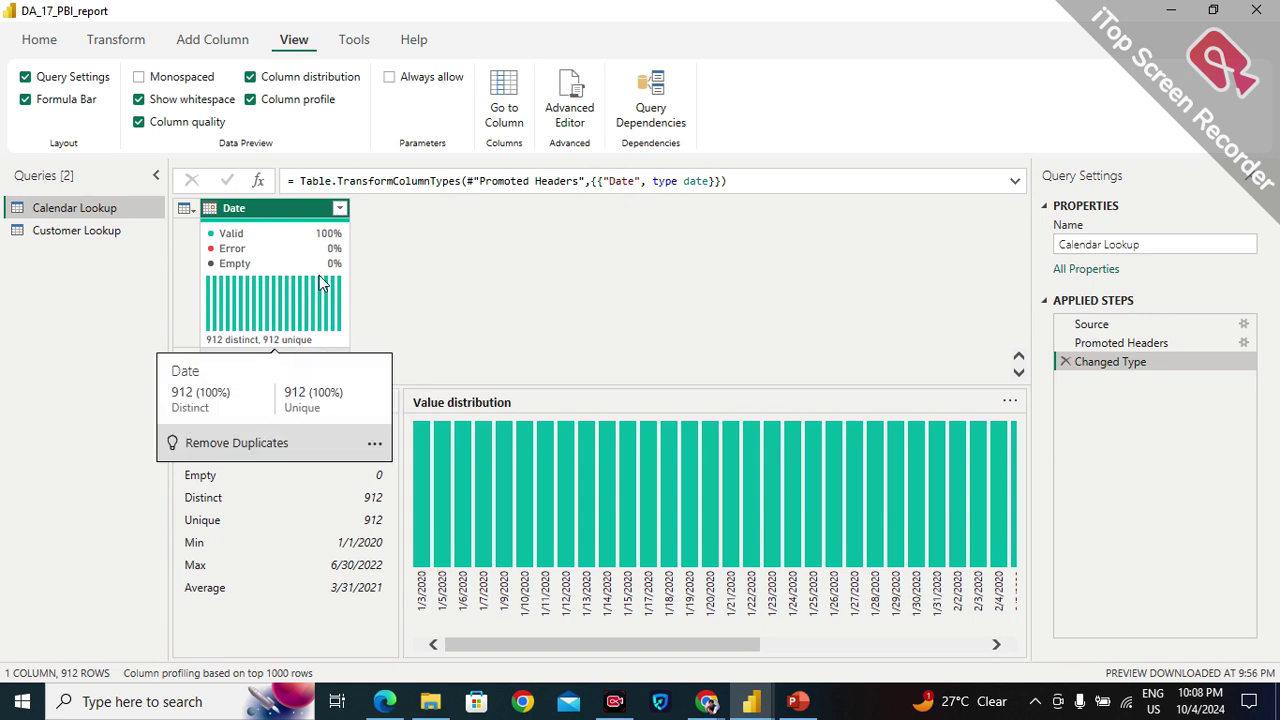
Open the Customer Lookup query and examine the Prefix column's quality figures, distinct and unique values, and filter list.
left_click(102, 233)
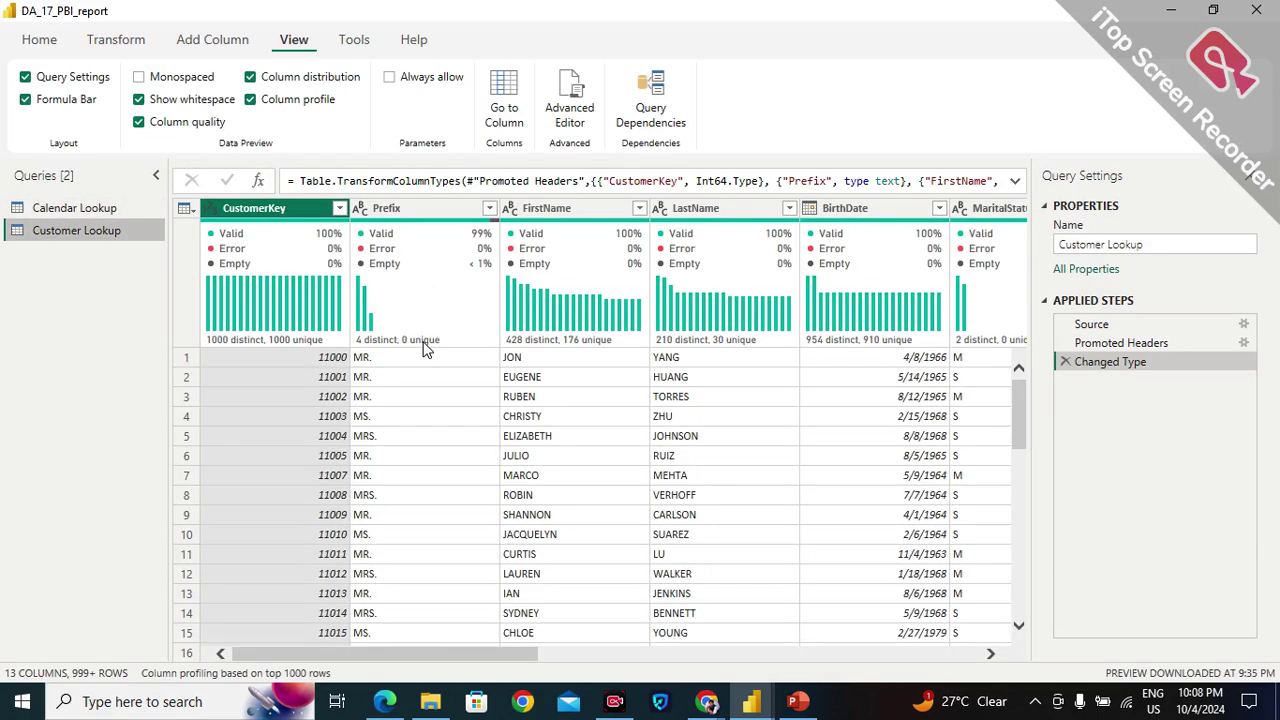
mouse_move(285, 331)
mouse_move(393, 276)
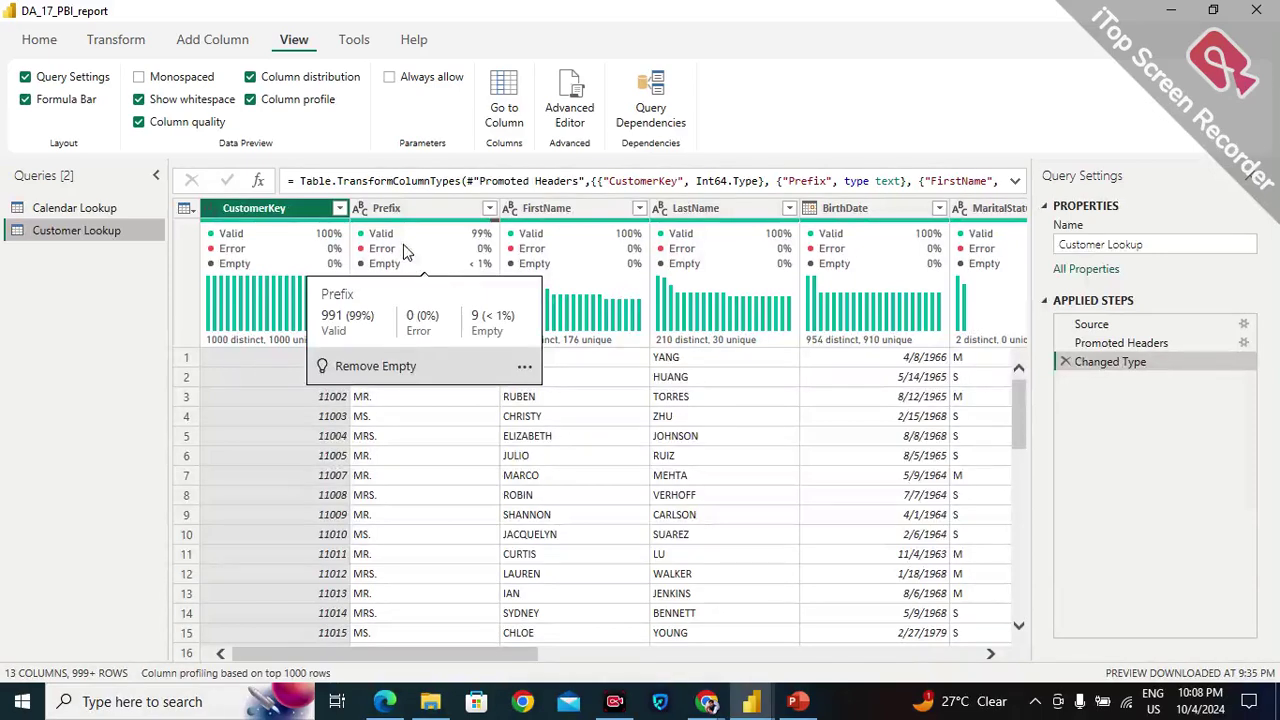
left_click(490, 208)
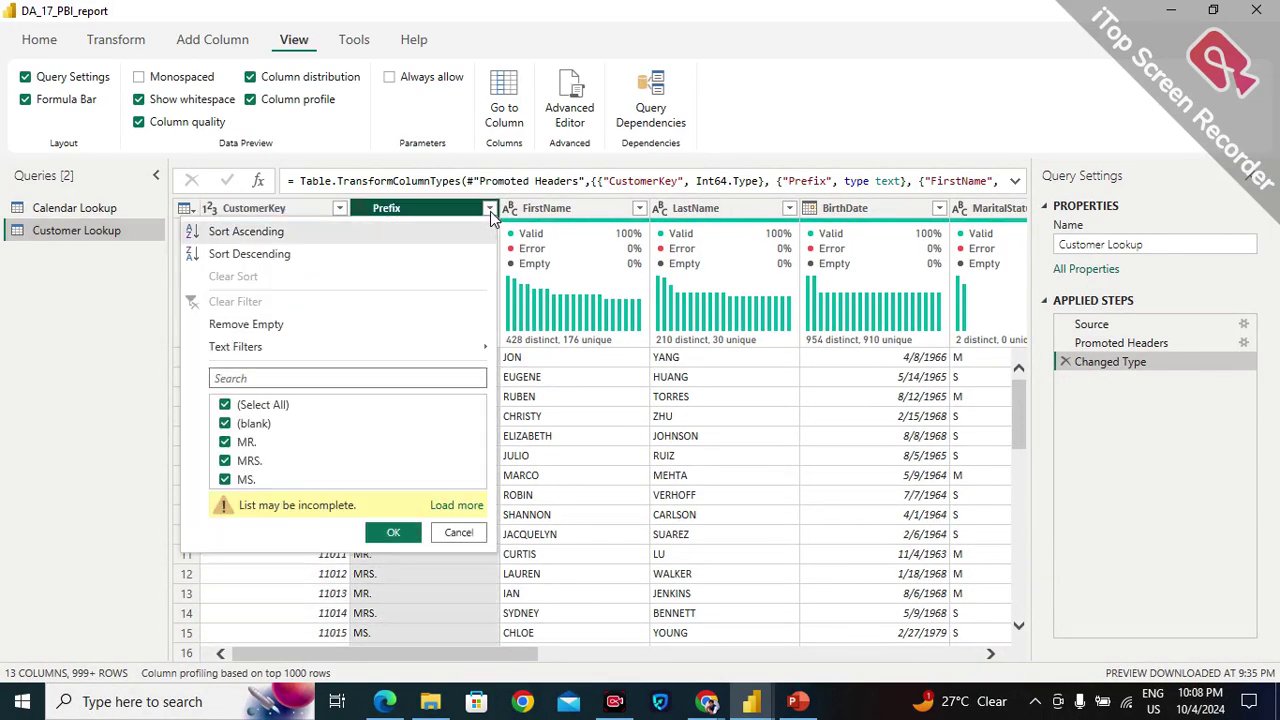
left_click(490, 210)
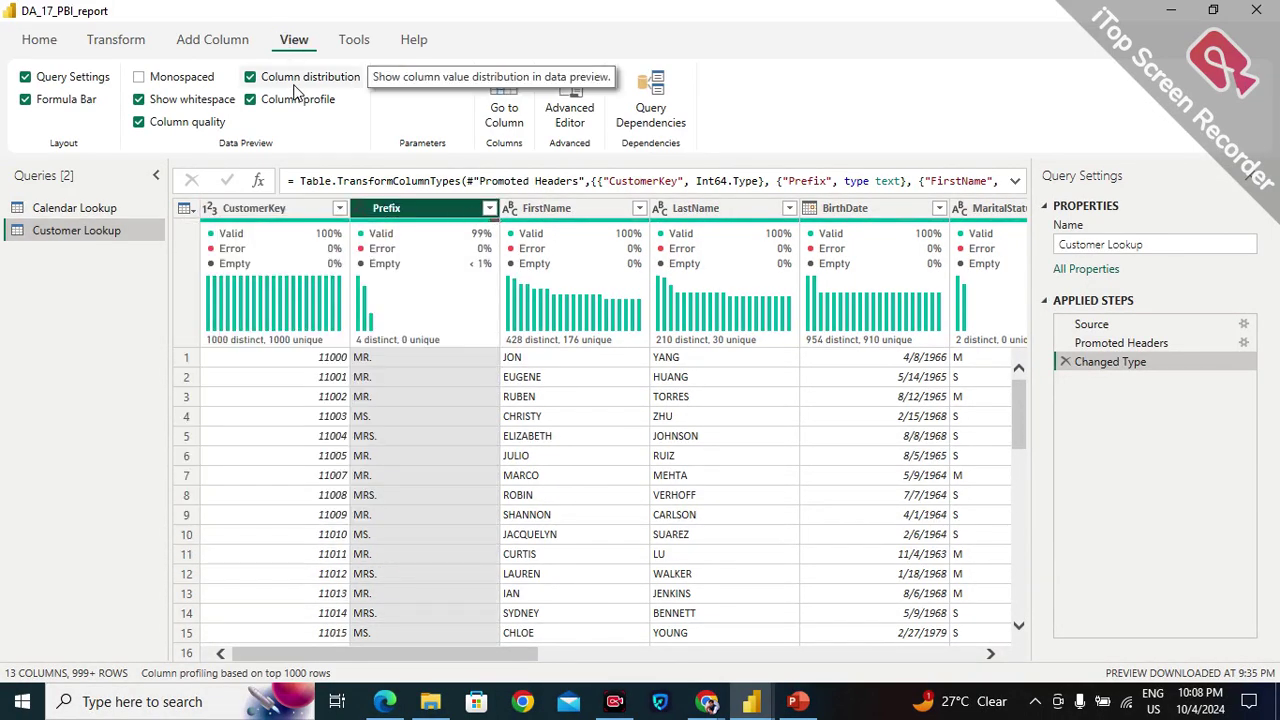
mouse_move(390, 345)
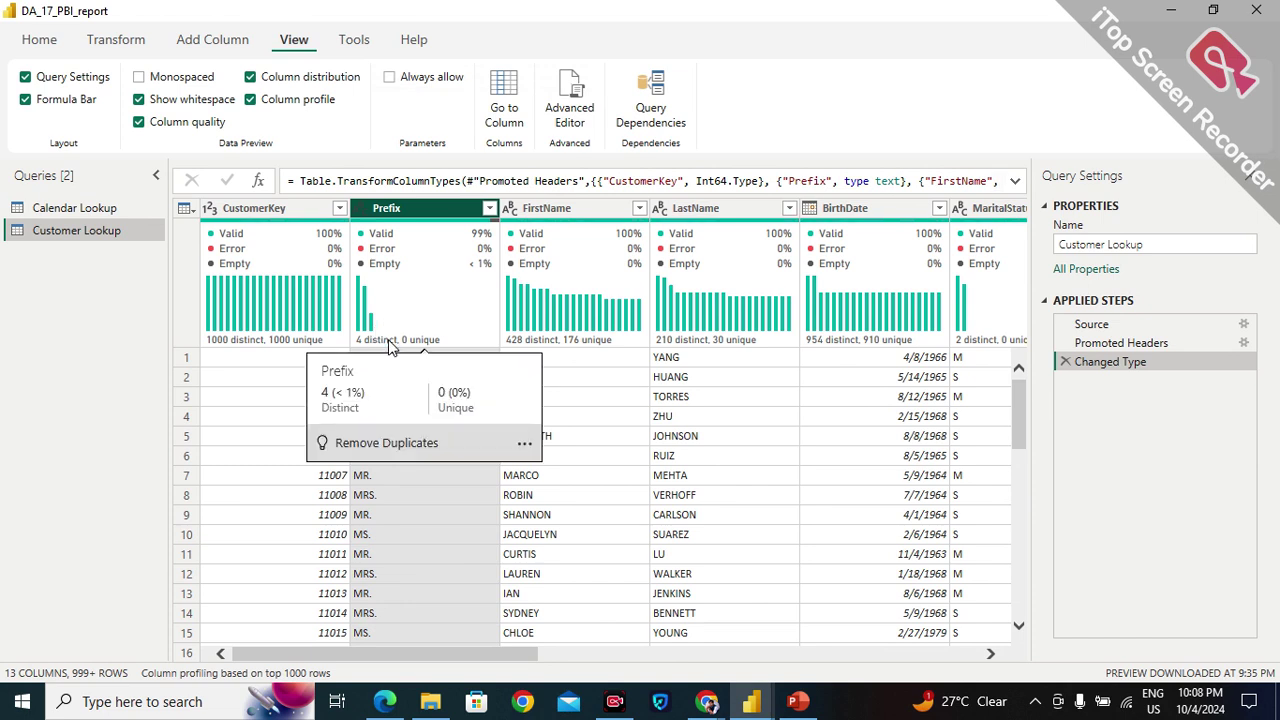
left_click(489, 209)
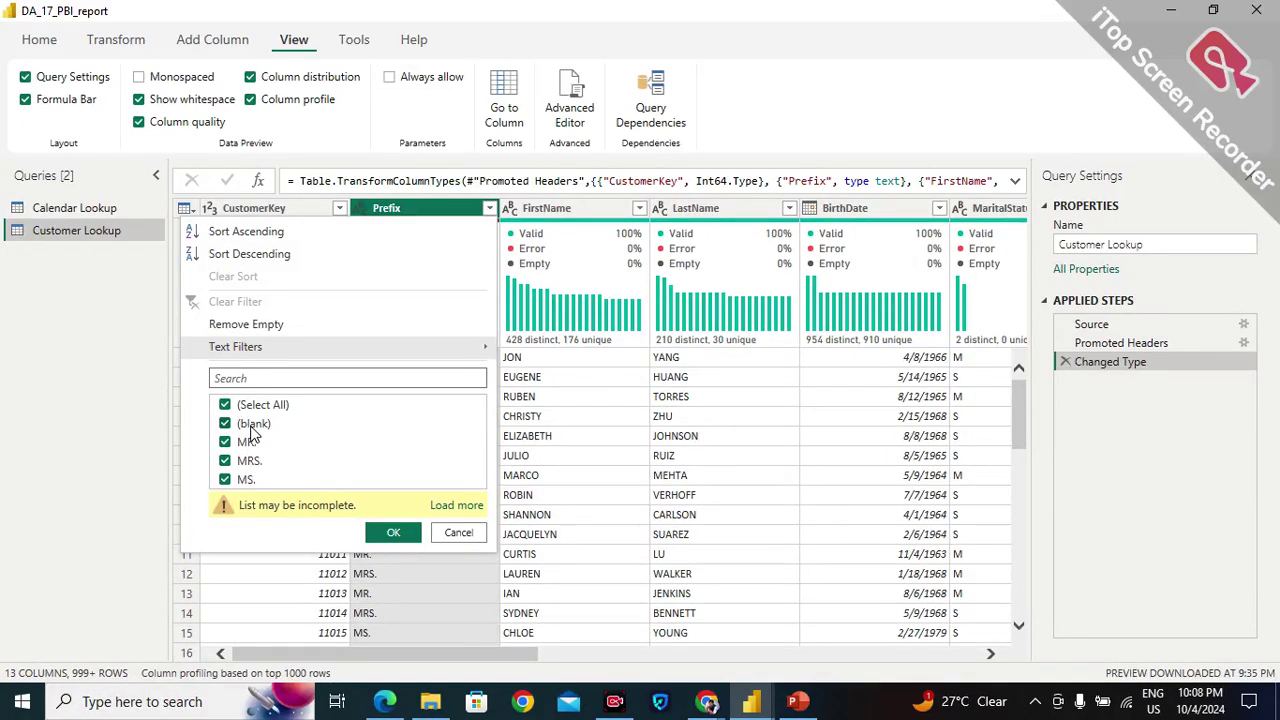
left_click(458, 532)
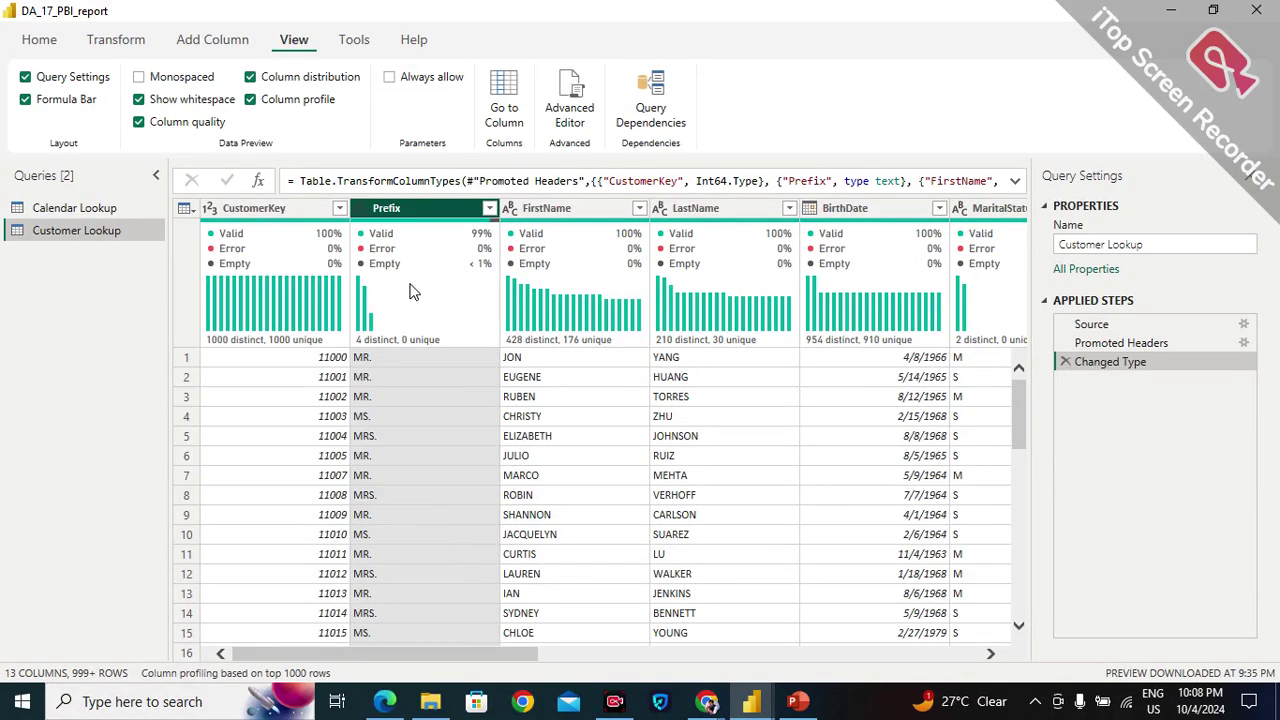
mouse_move(391, 267)
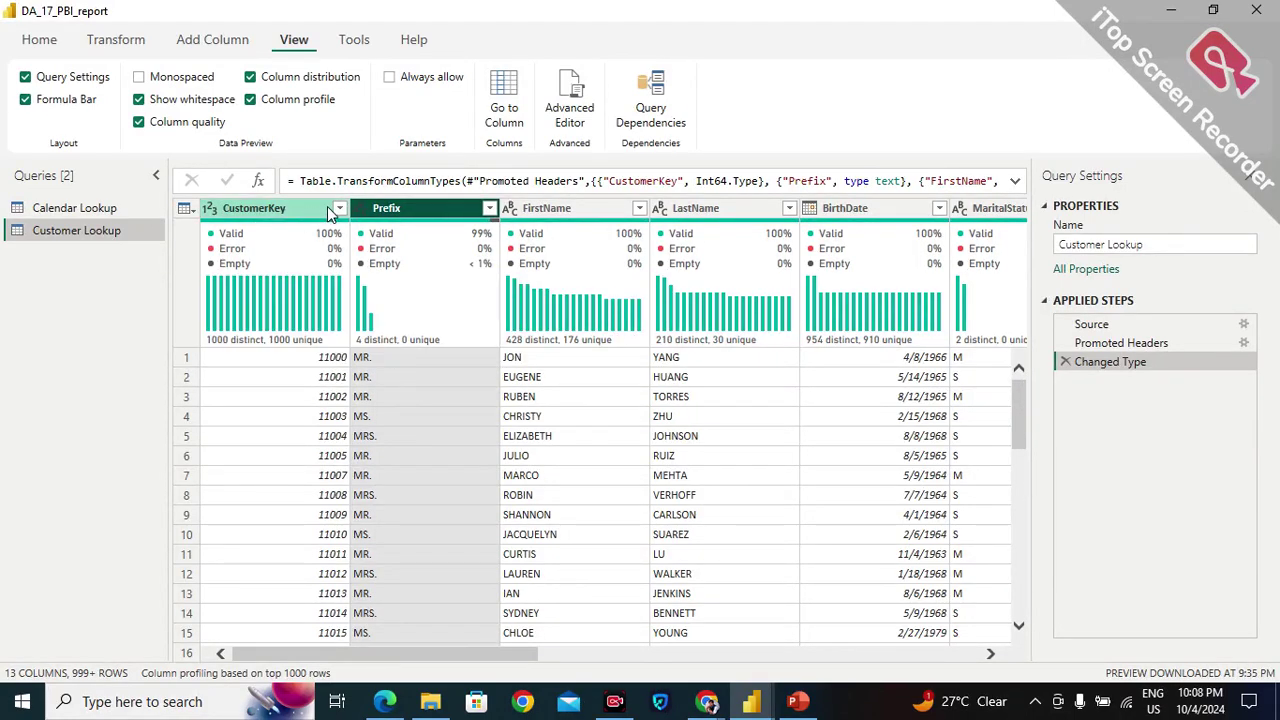
Hide column distribution, column profile and column quality, and review the filter values of the Prefix column.
left_click(250, 77)
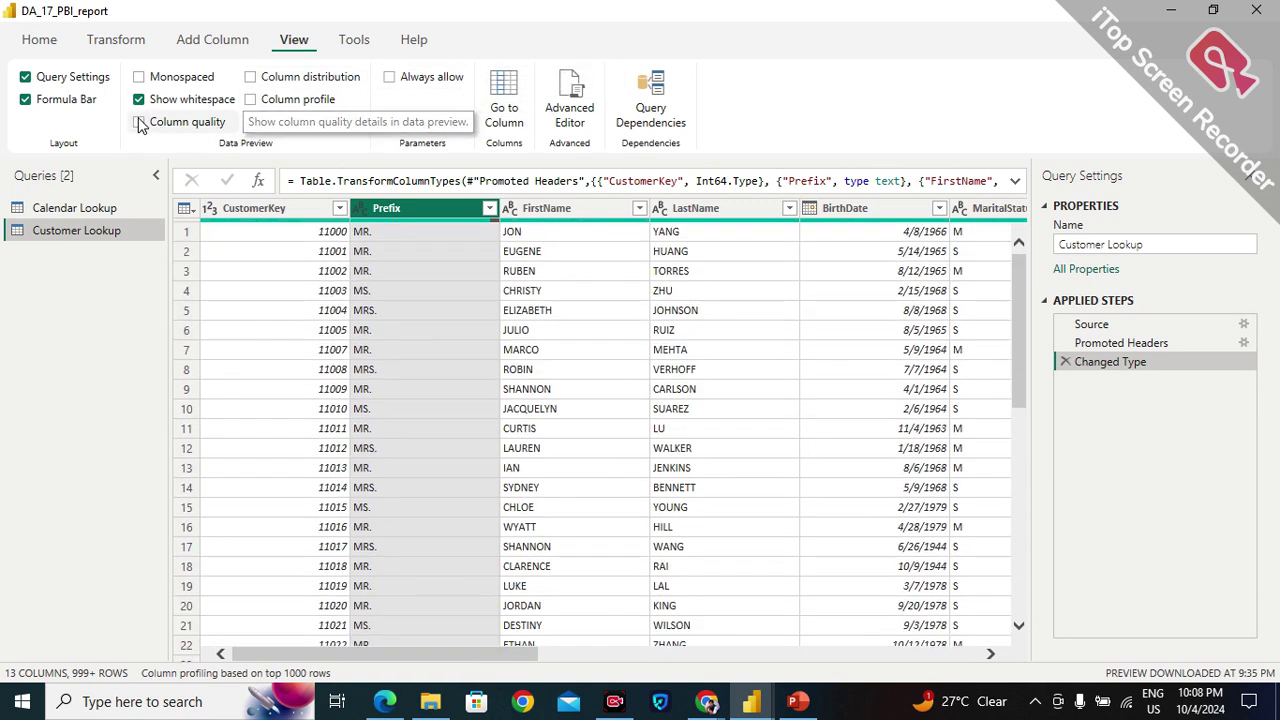
left_click(139, 122)
left_click(488, 208)
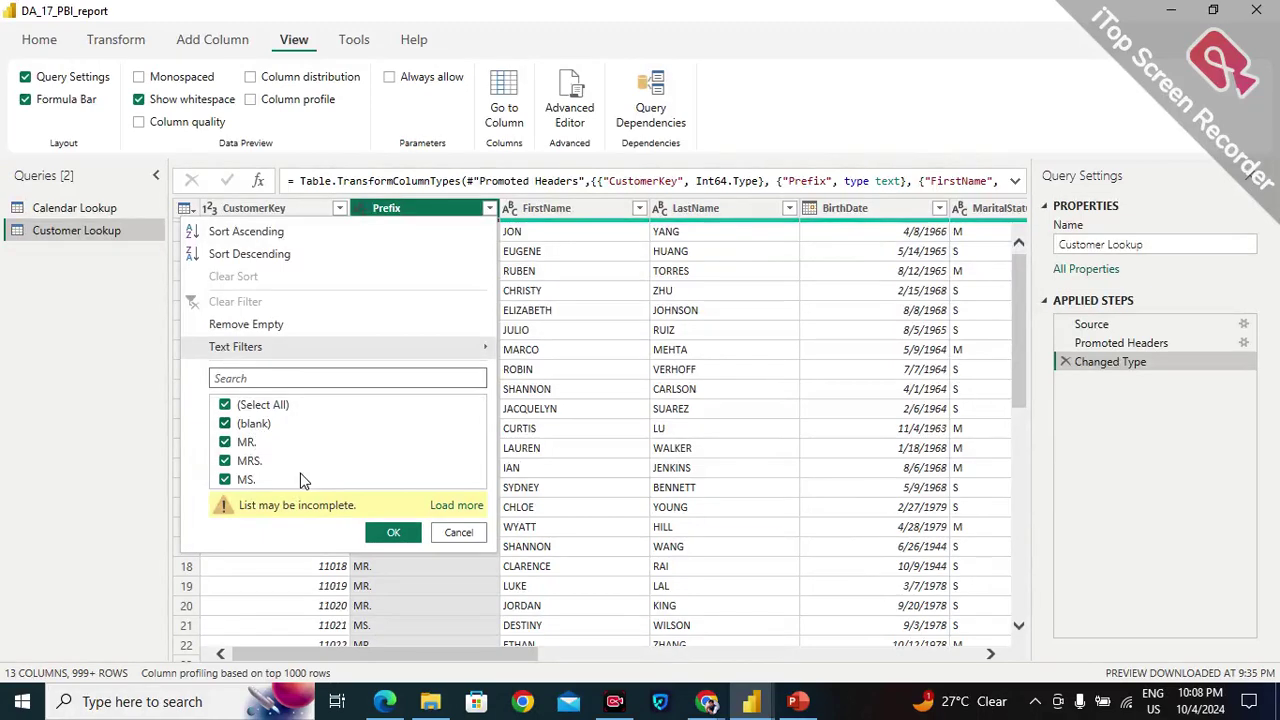
left_click(458, 533)
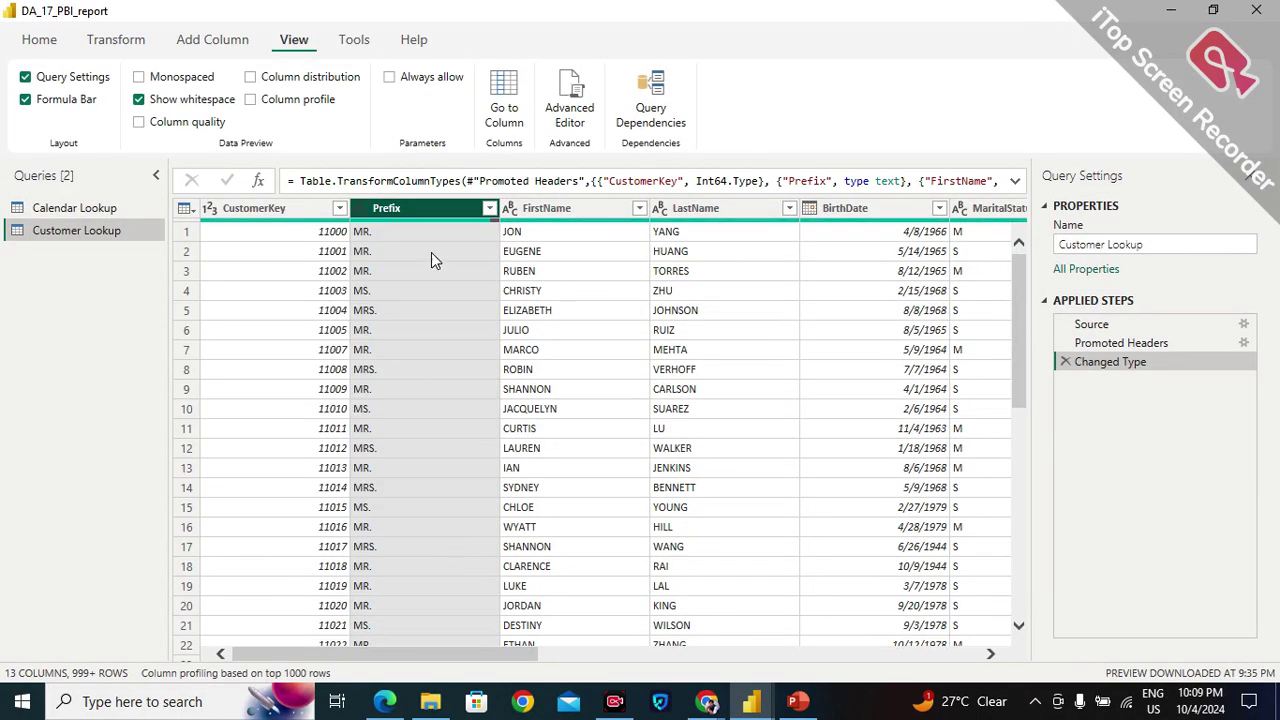
Filter the Prefix column to (blank) values only to inspect those rows, and clear the filter again.
left_click(489, 208)
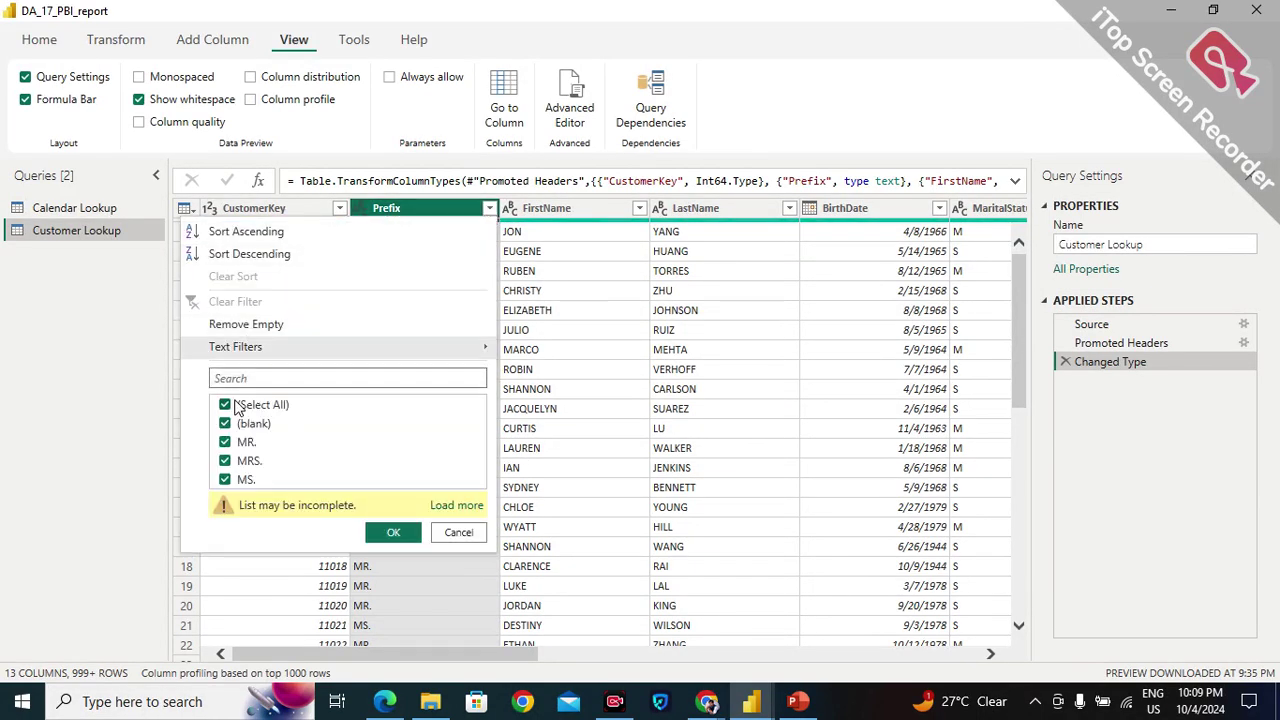
left_click(225, 404)
left_click(225, 424)
left_click(390, 532)
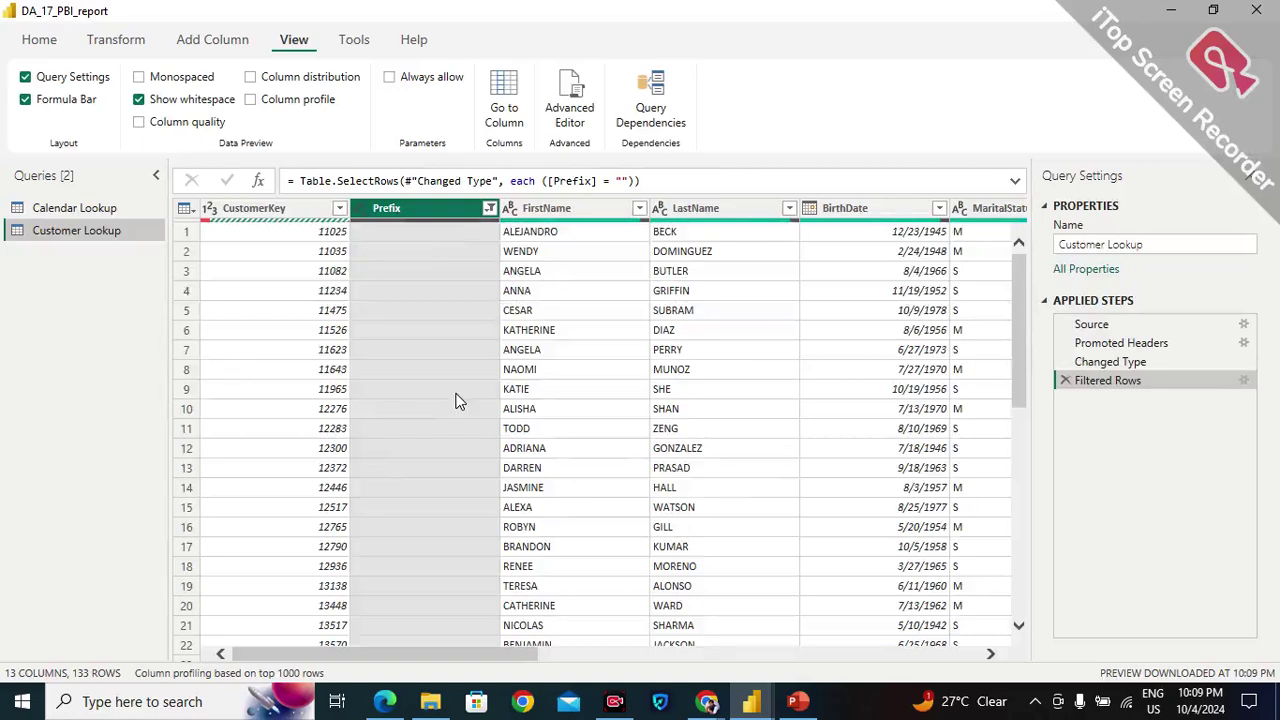
scroll(455, 400, "down", 15)
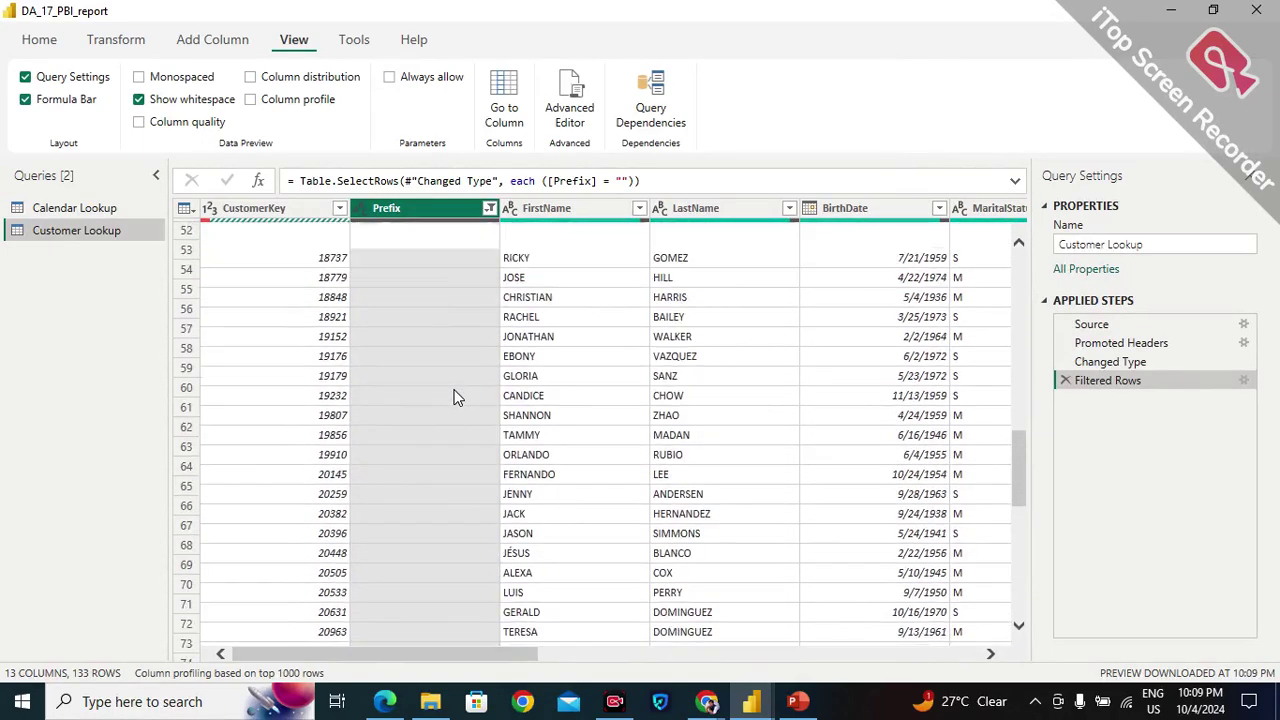
scroll(453, 390, "up", 15)
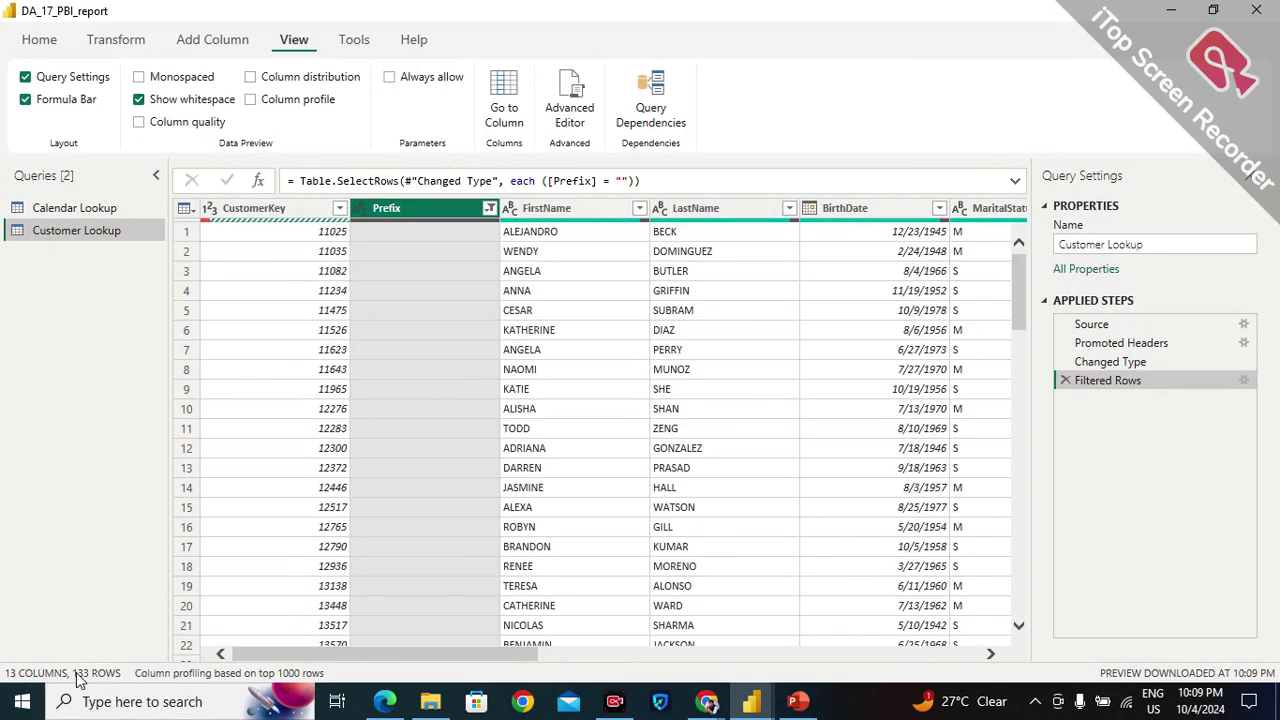
left_click(489, 208)
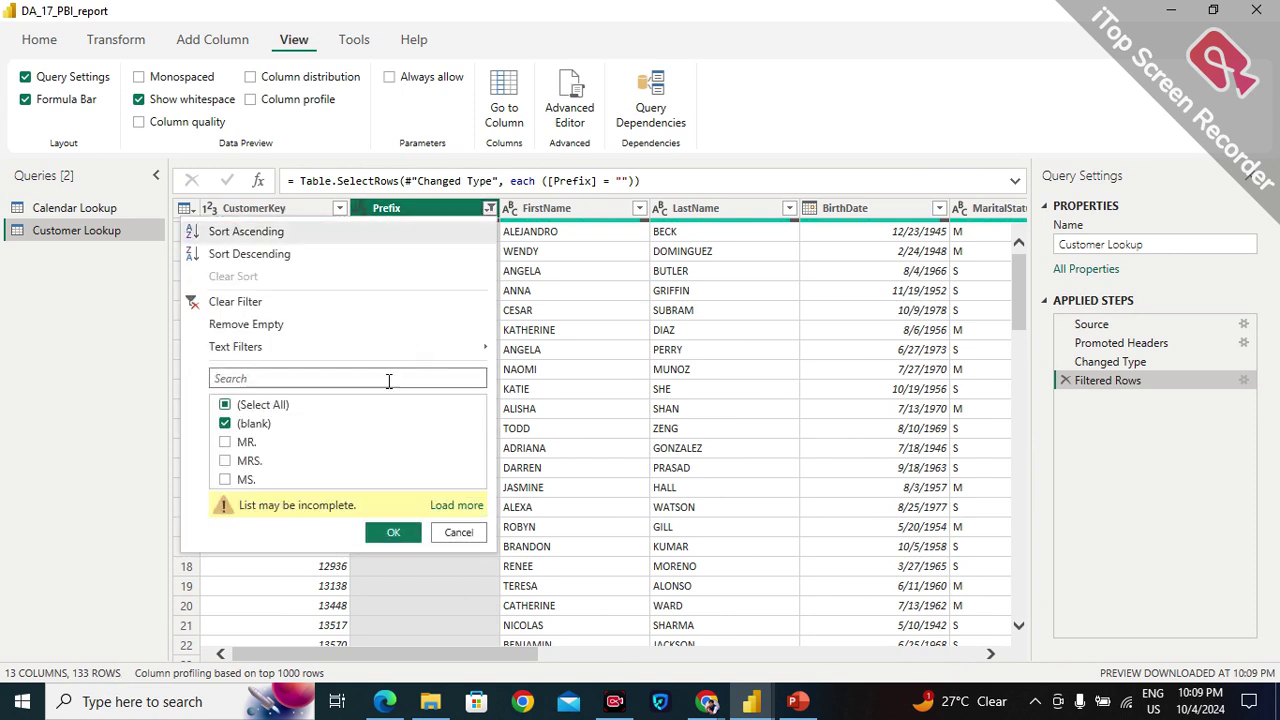
left_click(225, 301)
Display column quality and column distribution for Customer Lookup, and examine the Prefix column's figures.
left_click(140, 123)
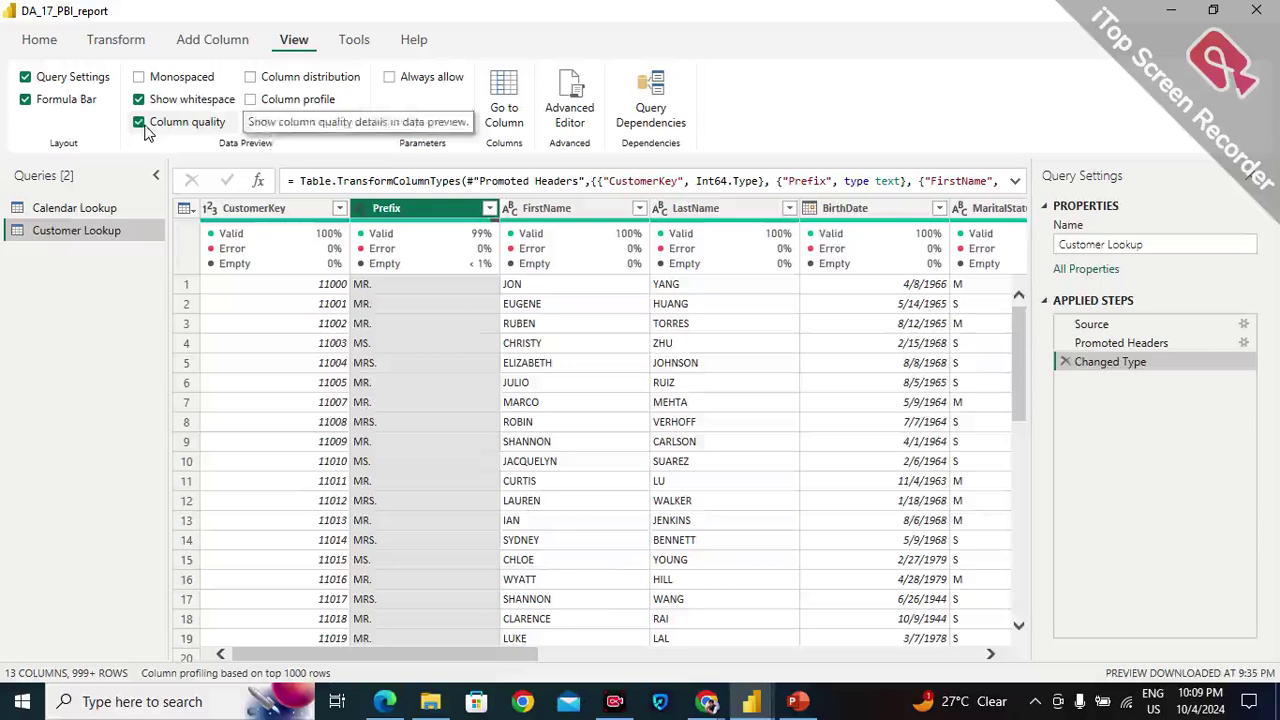
left_click(251, 101)
left_click(251, 101)
left_click(250, 78)
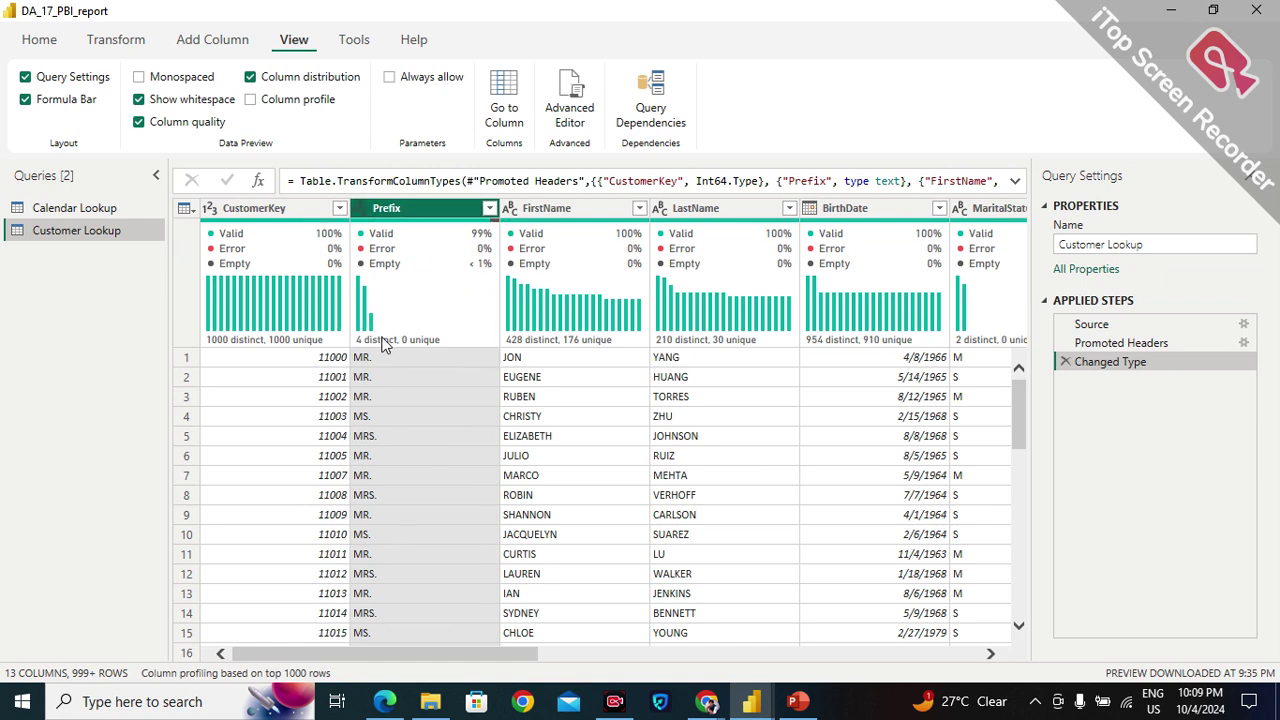
mouse_move(461, 243)
Select the FirstName column and examine its quality figures, distinct and unique values, and the names in its rows.
mouse_move(606, 345)
left_click(567, 209)
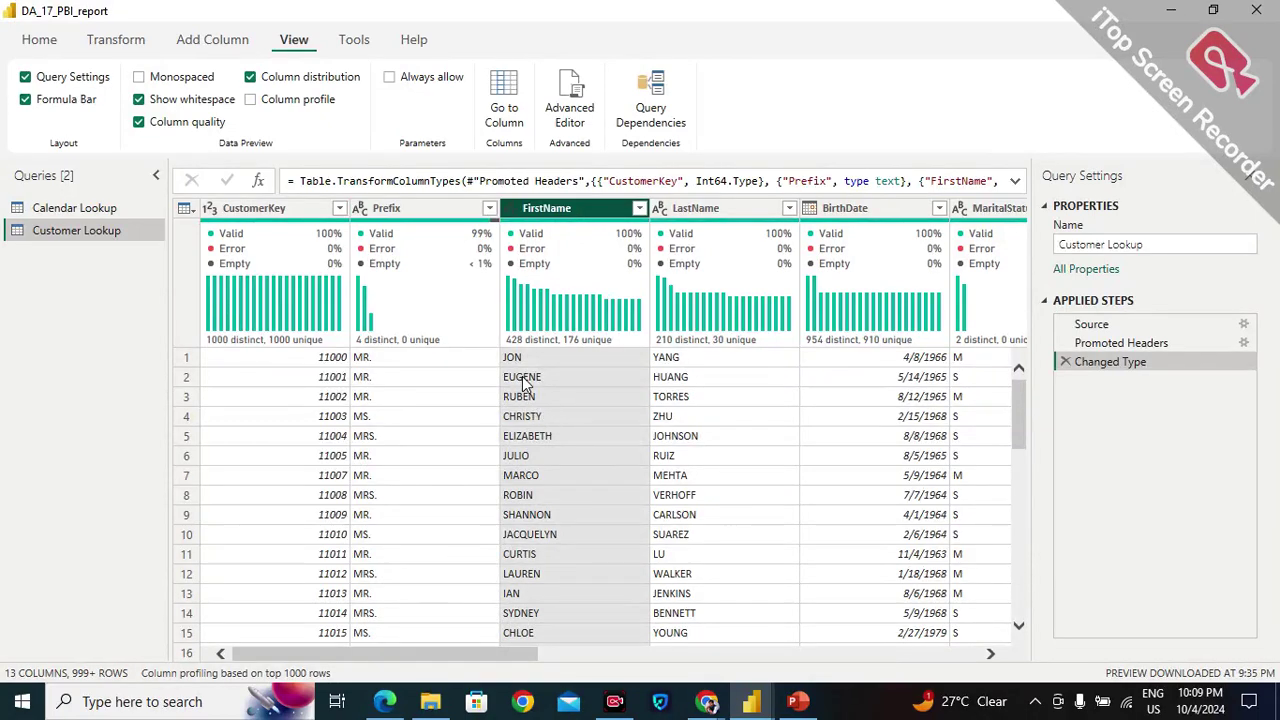
mouse_move(645, 245)
mouse_move(599, 344)
mouse_move(600, 298)
mouse_move(604, 342)
scroll(518, 578, "down", 1)
scroll(518, 578, "down", 2)
scroll(518, 570, "up", 3)
Filter the FirstName column to only the first name in the list, and examine the filtered rows' distribution.
left_click(639, 208)
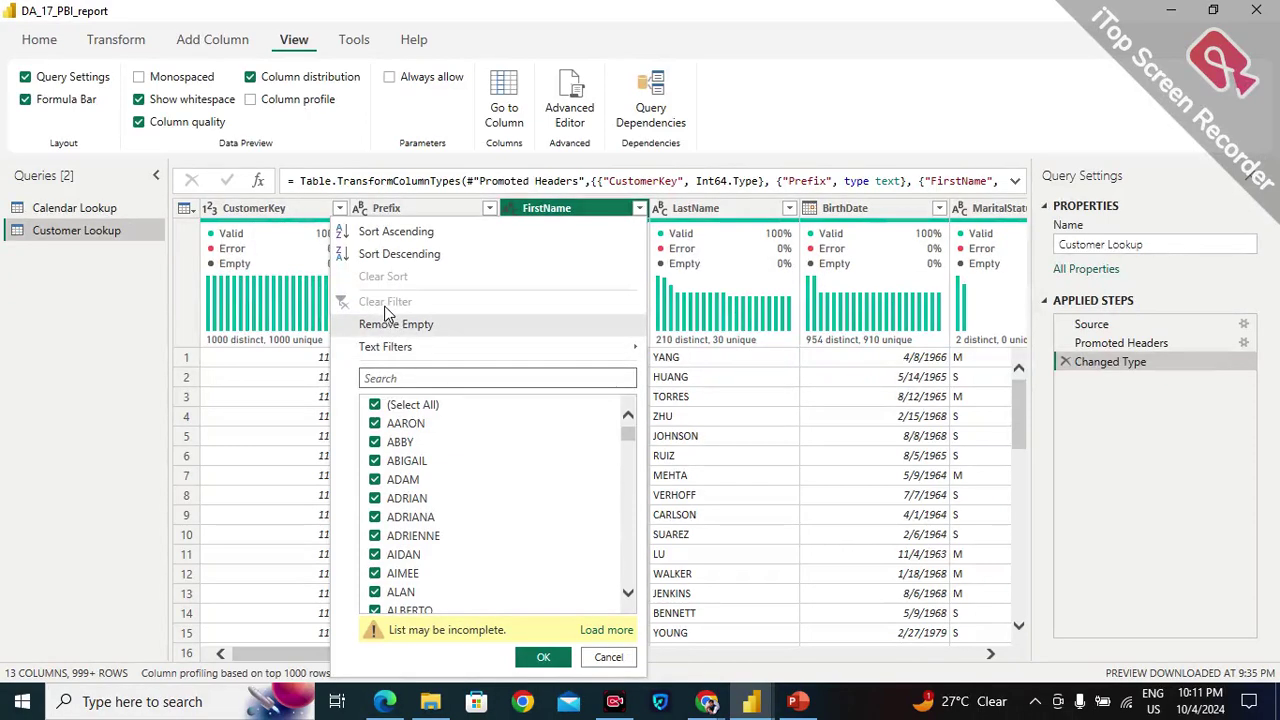
left_click(374, 404)
left_click(375, 424)
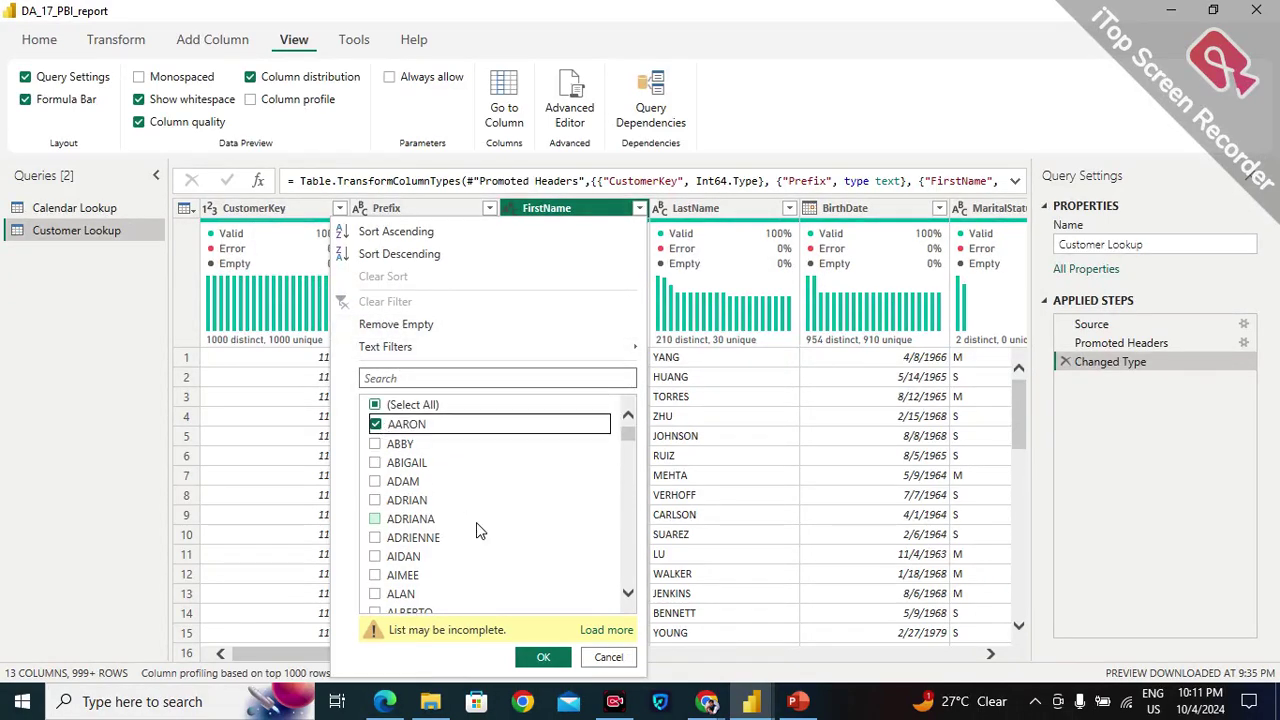
left_click(540, 656)
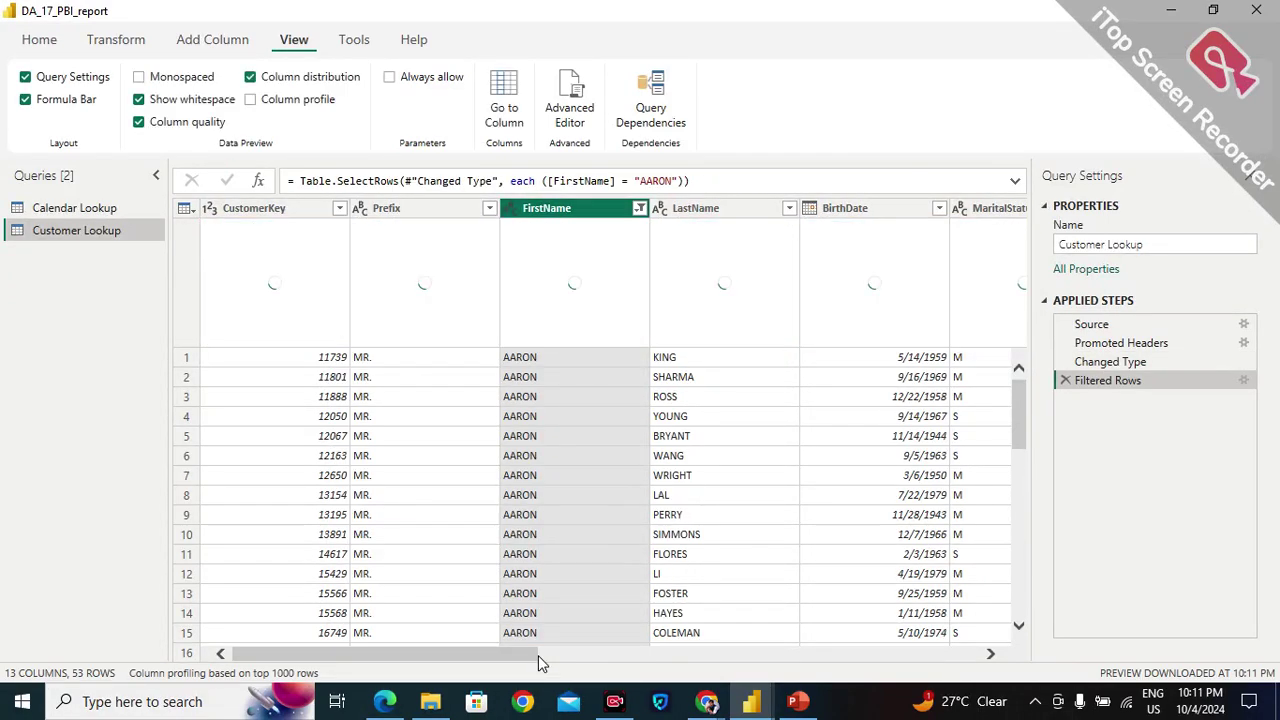
scroll(528, 420, "down", 3)
scroll(528, 420, "up", 3)
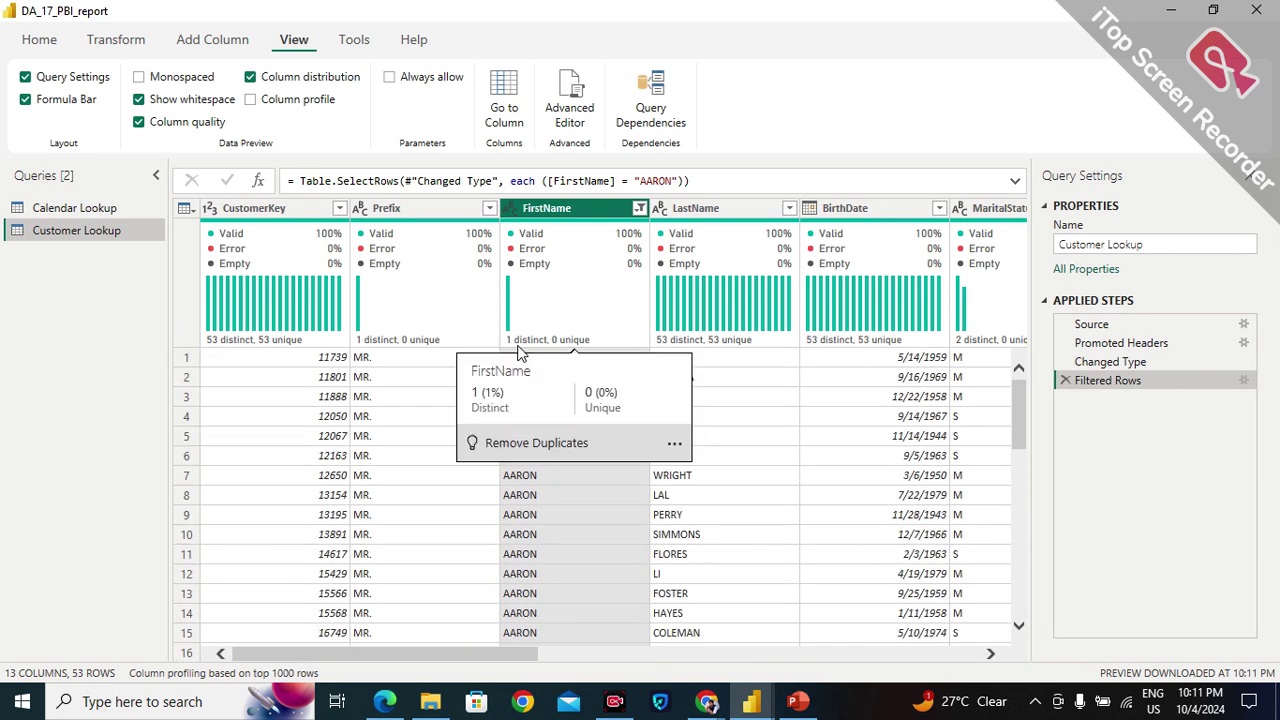
mouse_move(568, 350)
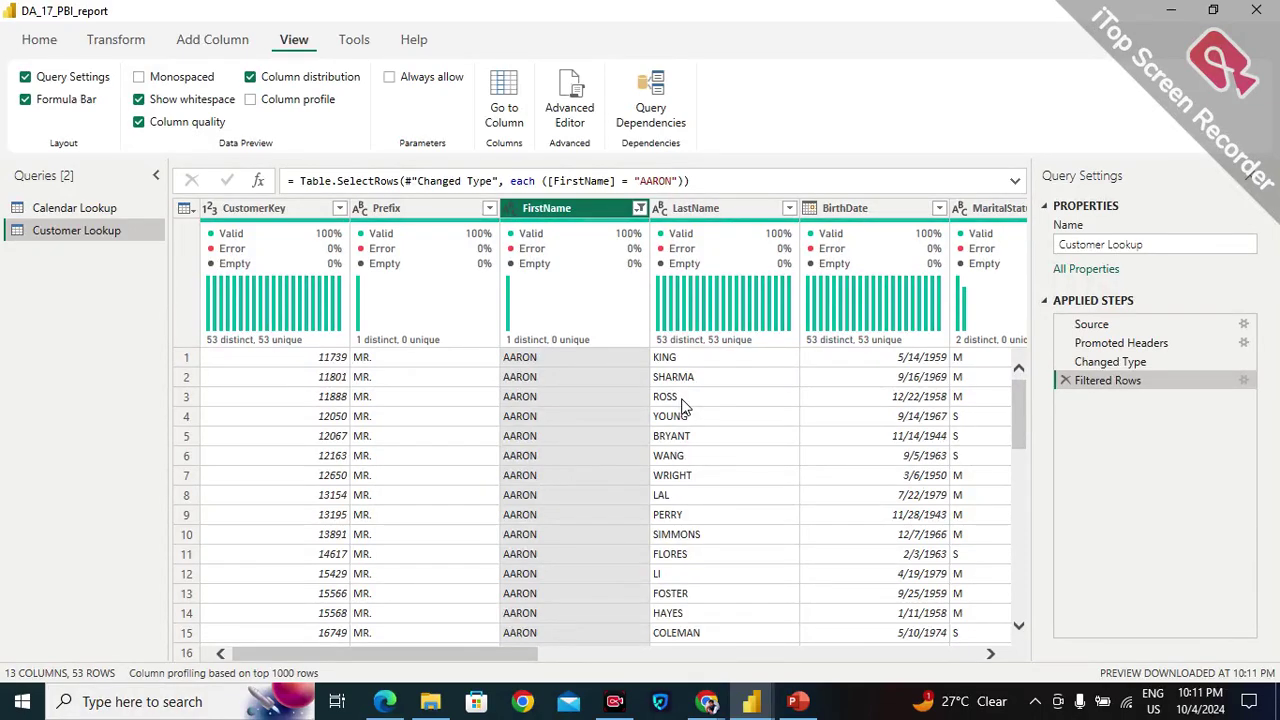
Check the Google Meet call in Chrome for participant responses, and return to the Power Query Editor.
mouse_move(710, 704)
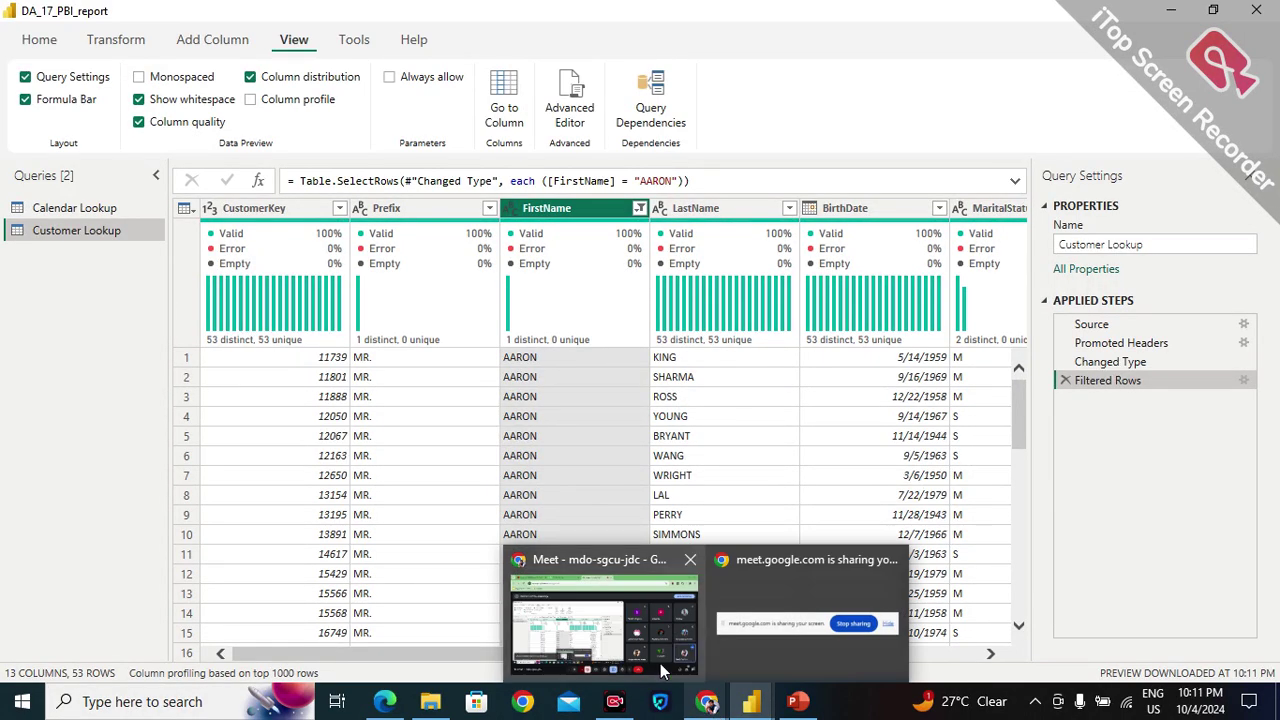
left_click(660, 663)
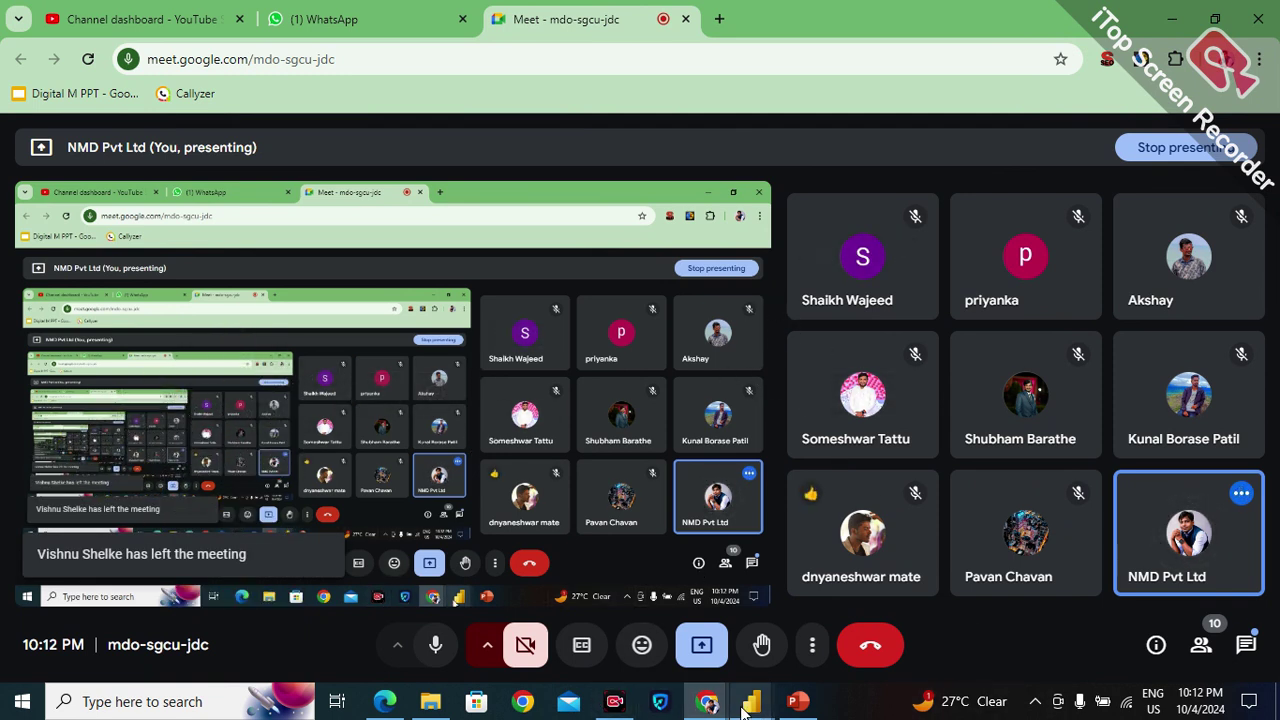
mouse_move(751, 701)
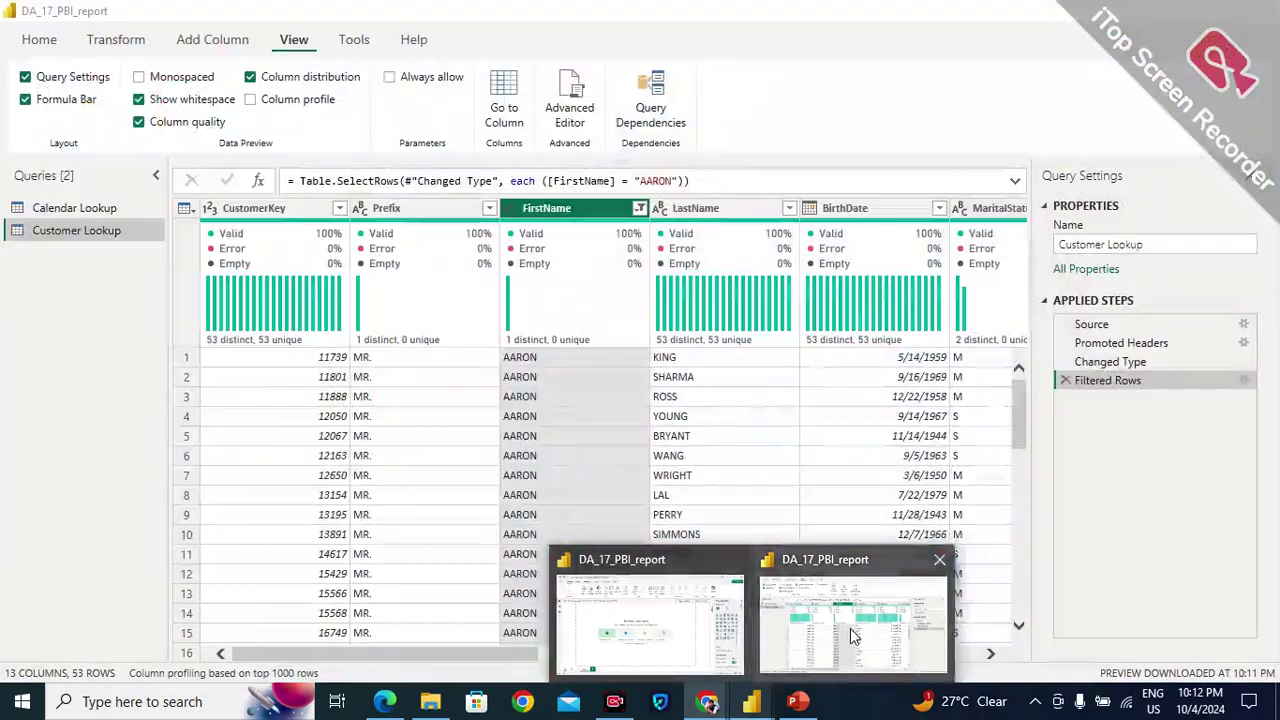
left_click(850, 628)
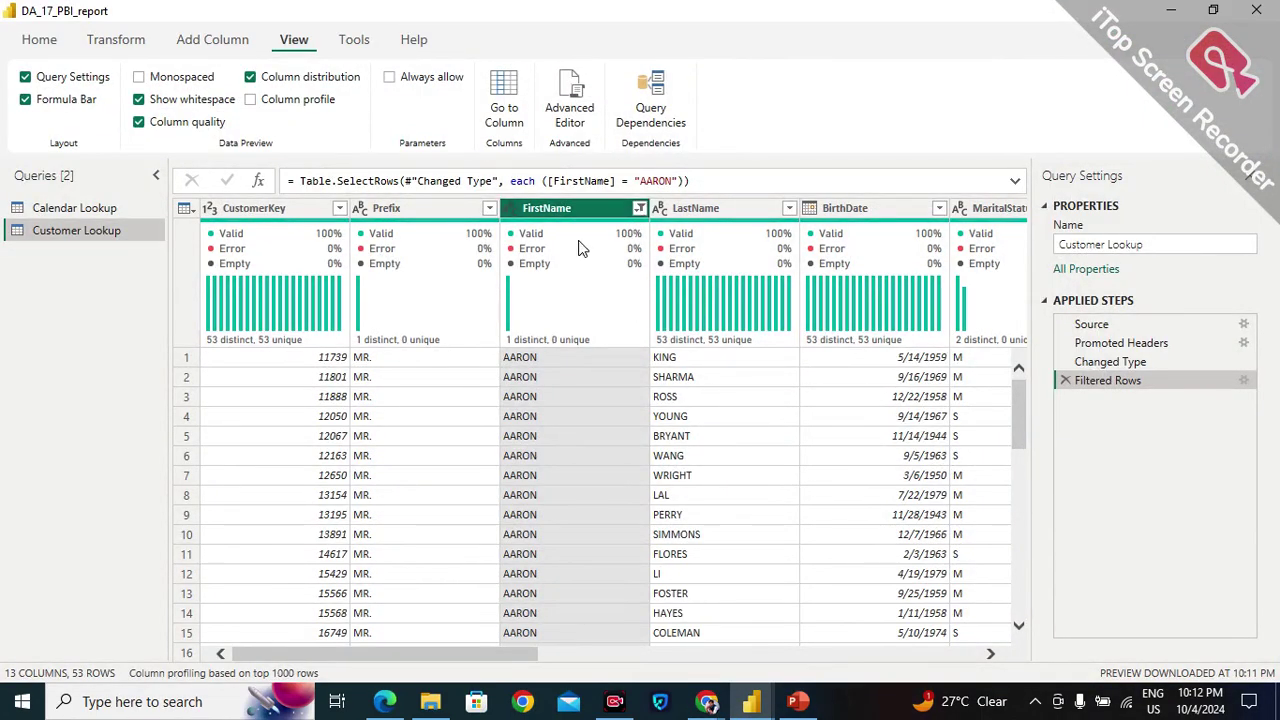
Deselect the only selected name in the FirstName filter, and look through the other first names in the list.
left_click(639, 208)
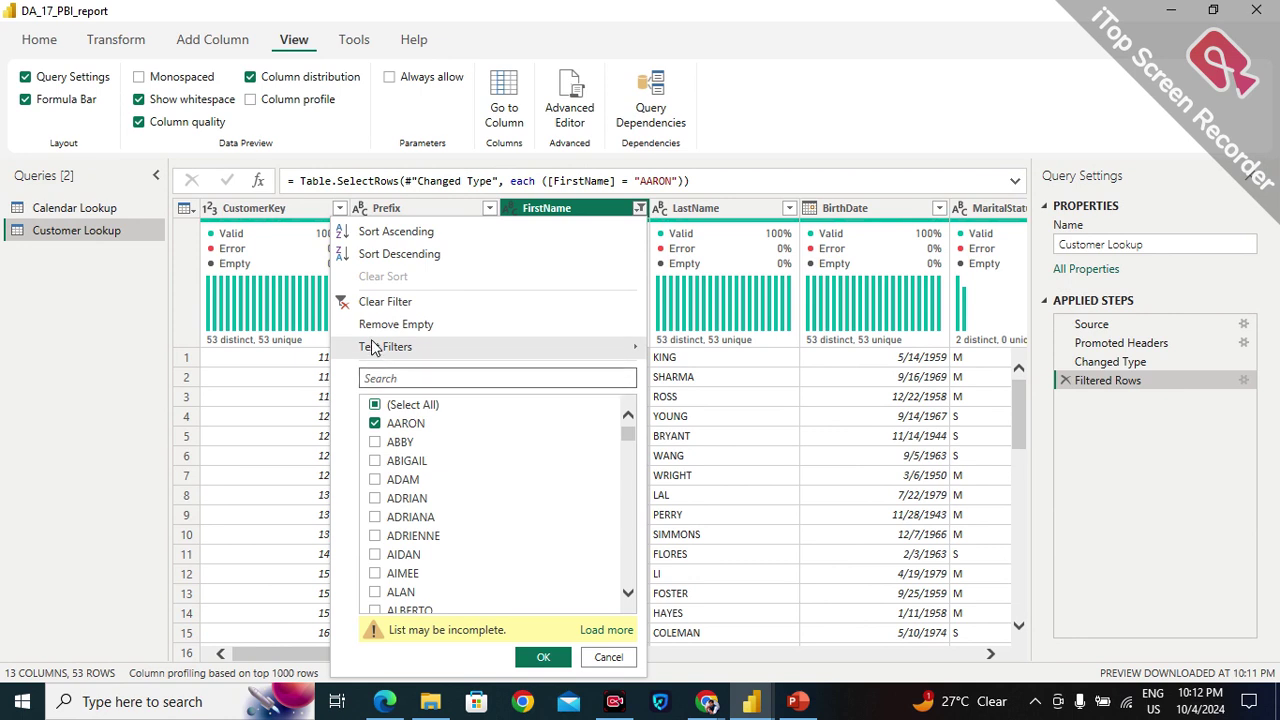
left_click(378, 423)
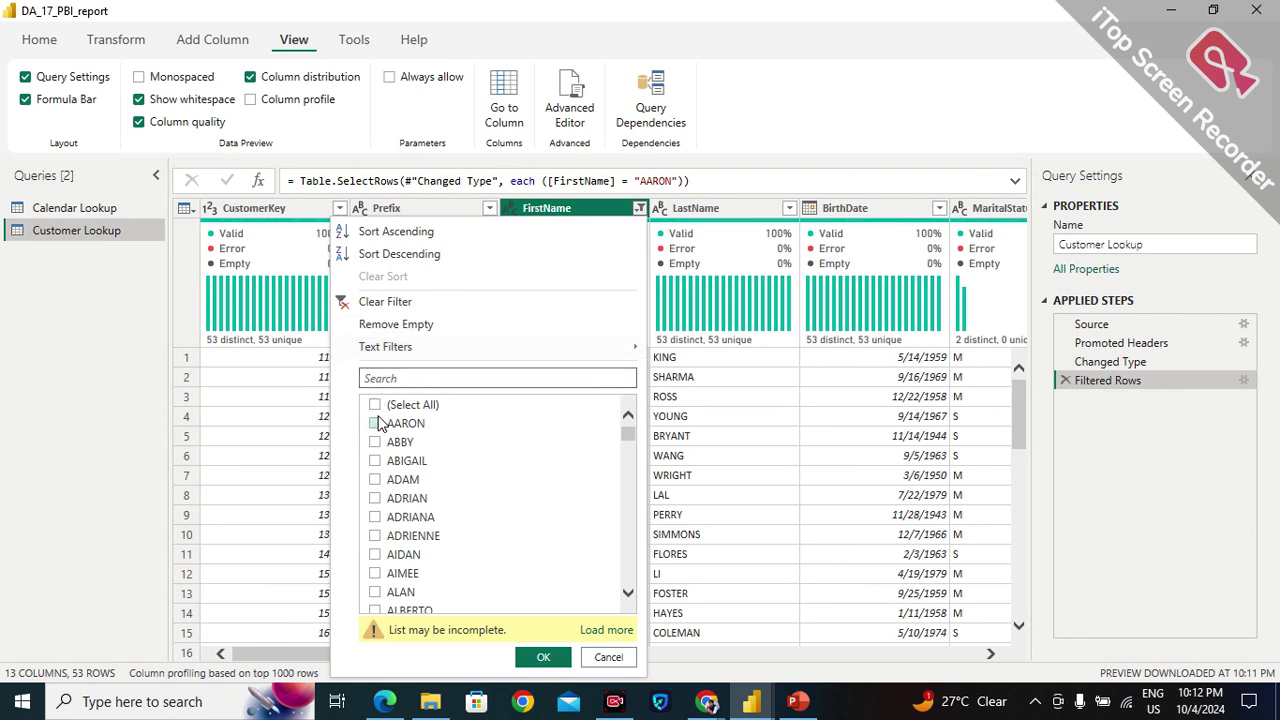
scroll(390, 505, "down", 4)
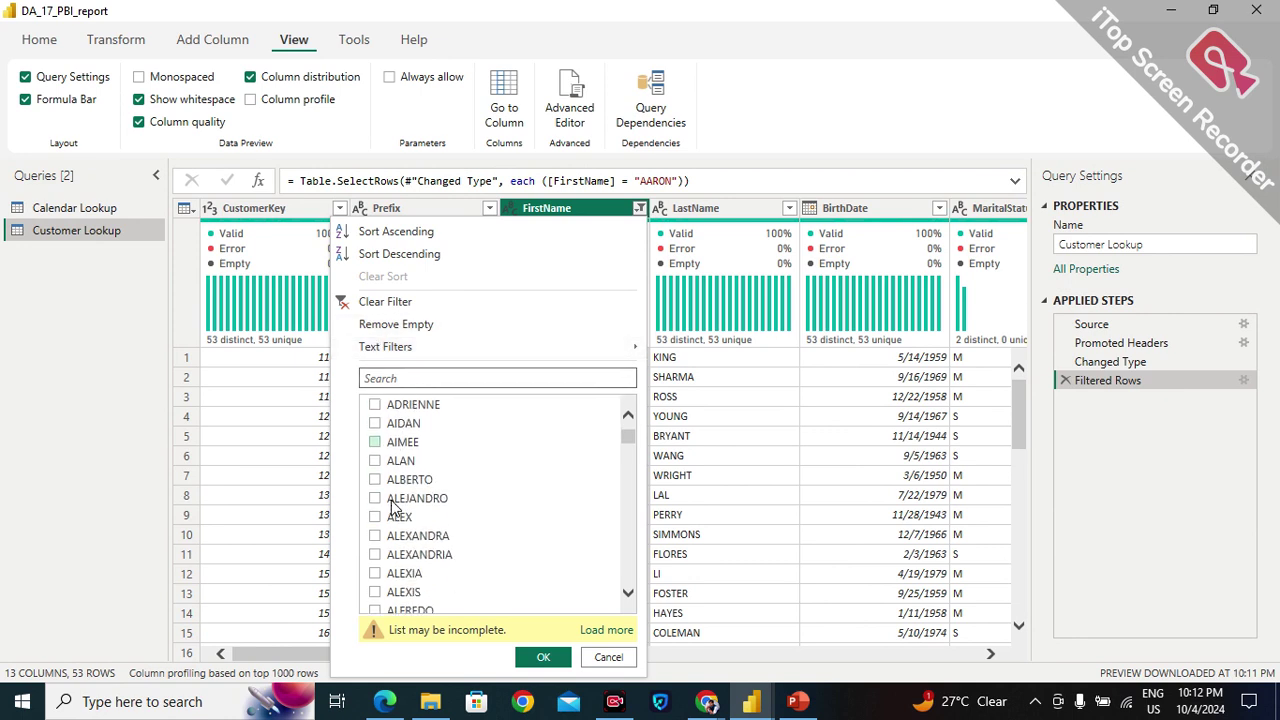
scroll(393, 507, "down", 4)
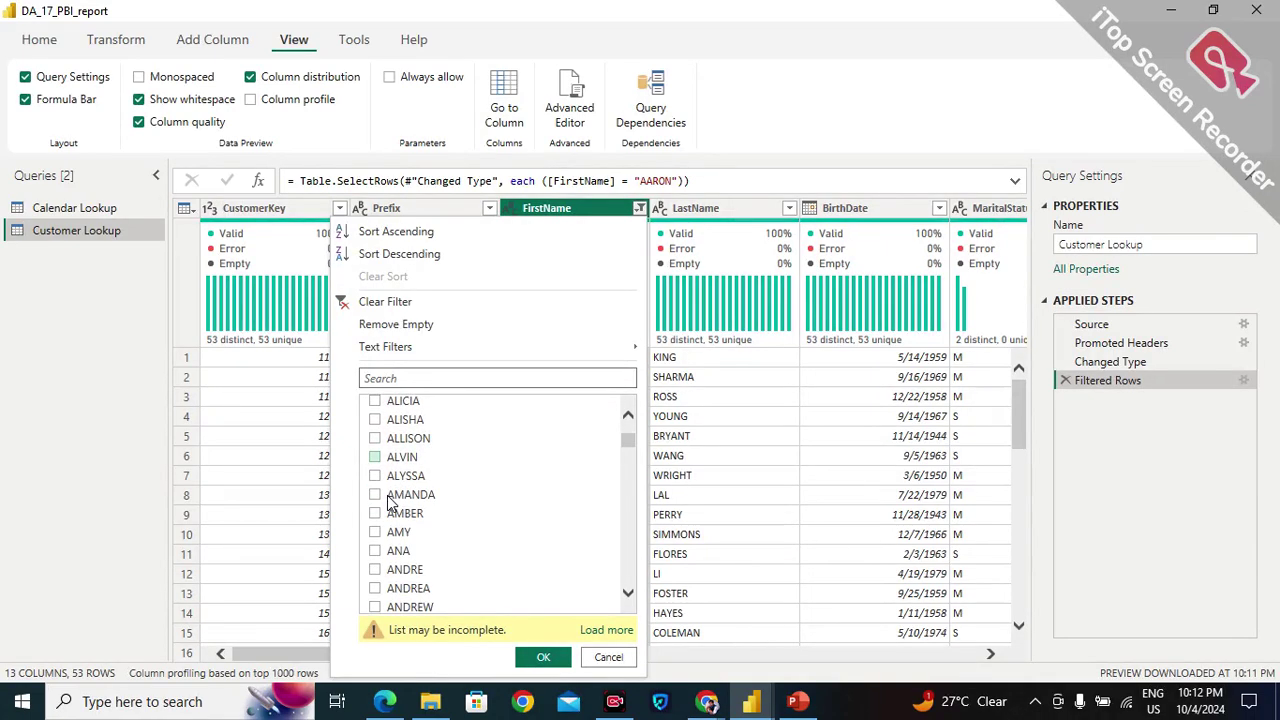
scroll(391, 505, "down", 5)
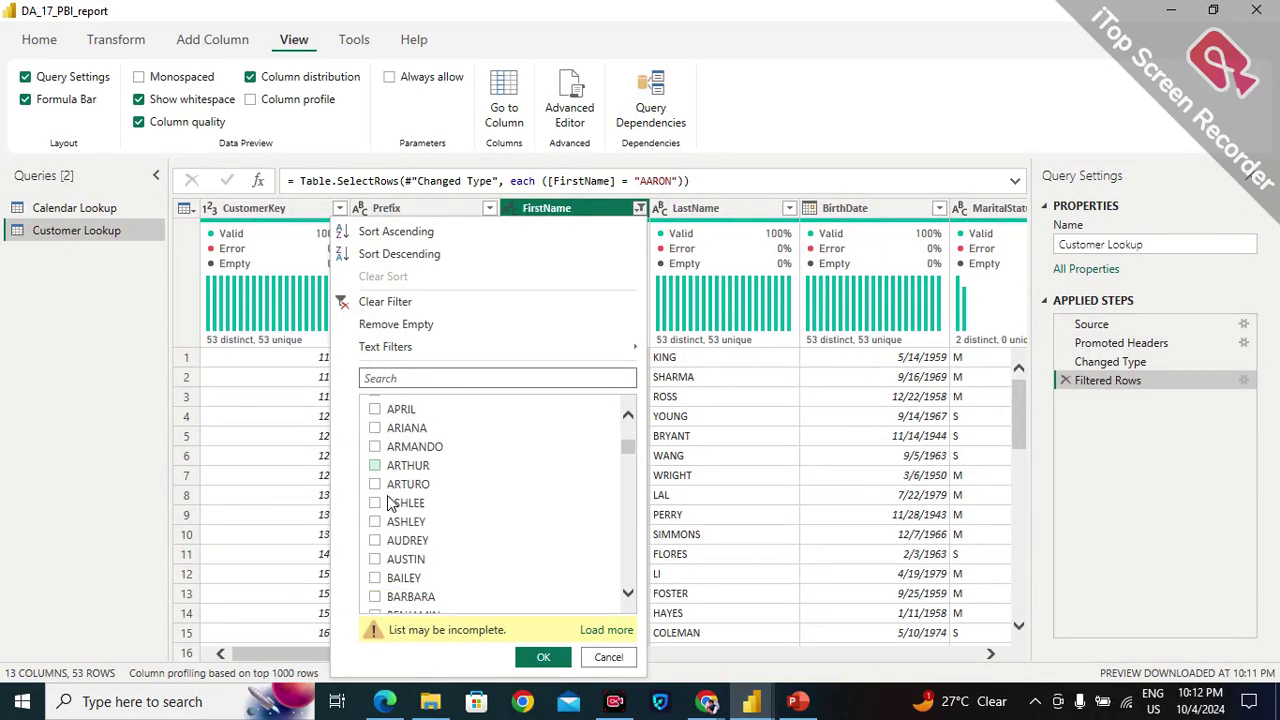
scroll(391, 505, "down", 3)
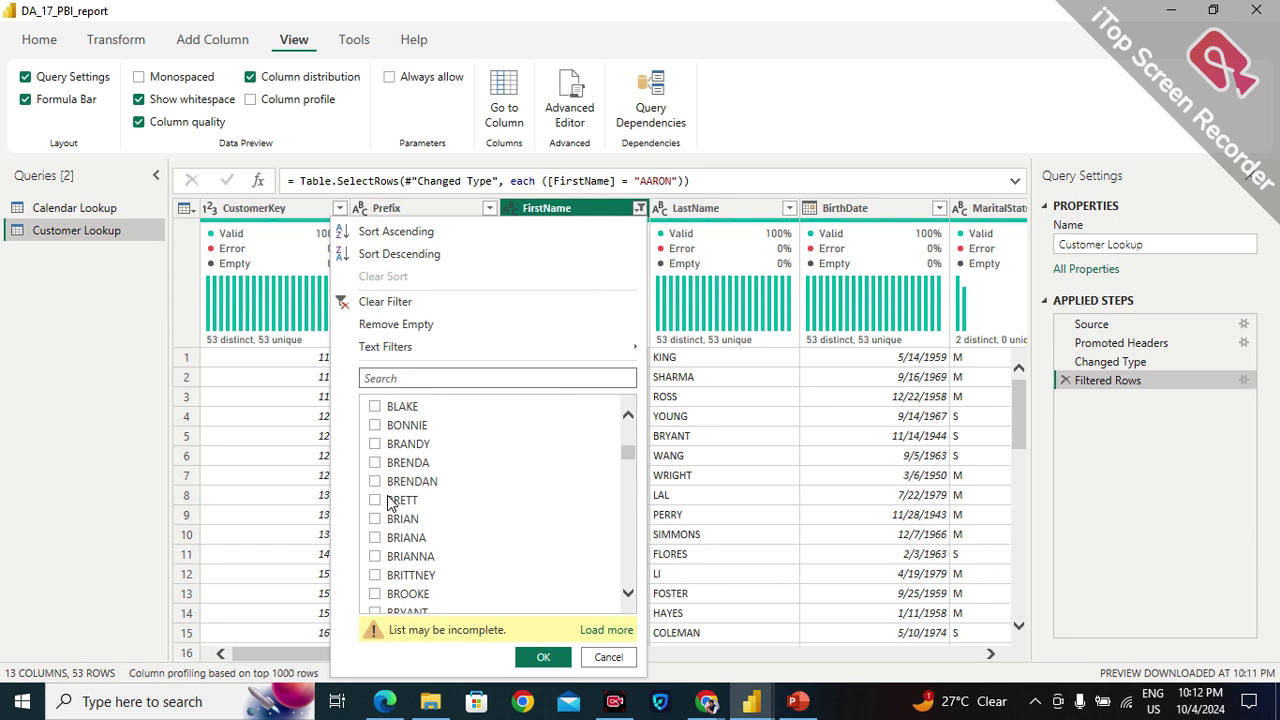
scroll(391, 505, "up", 5)
scroll(391, 505, "up", 10)
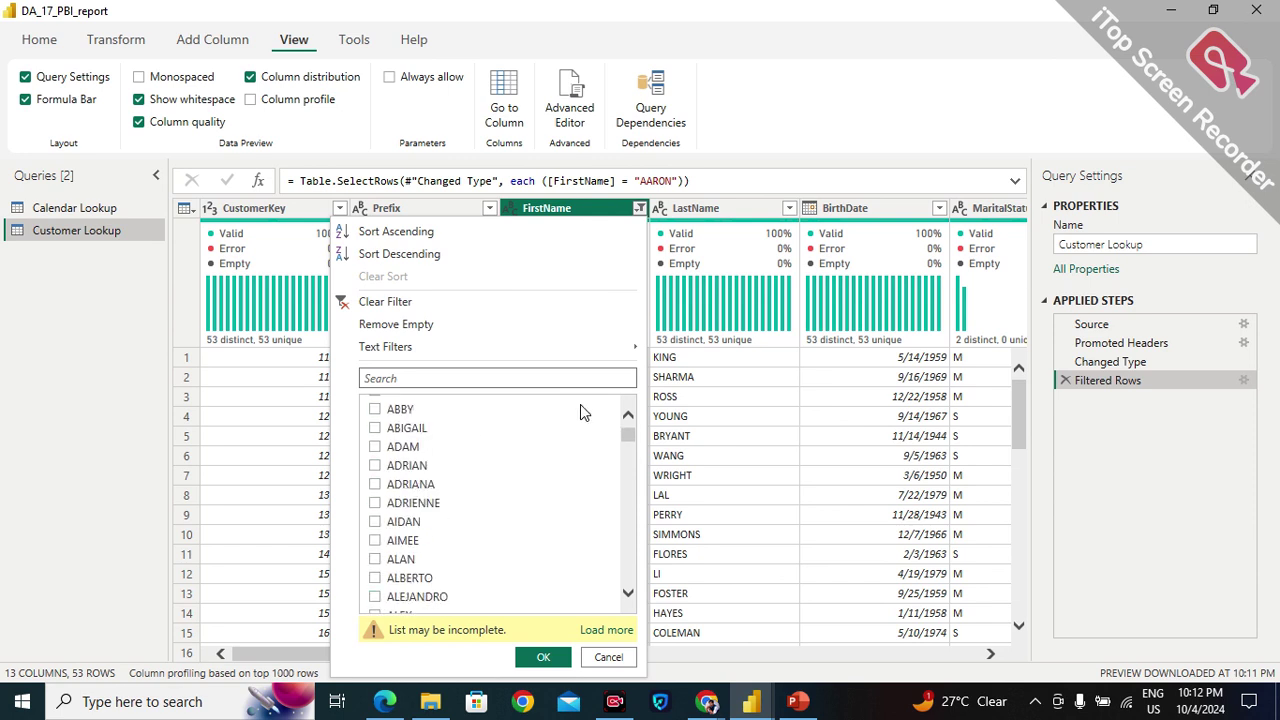
scroll(630, 440, "up", 2)
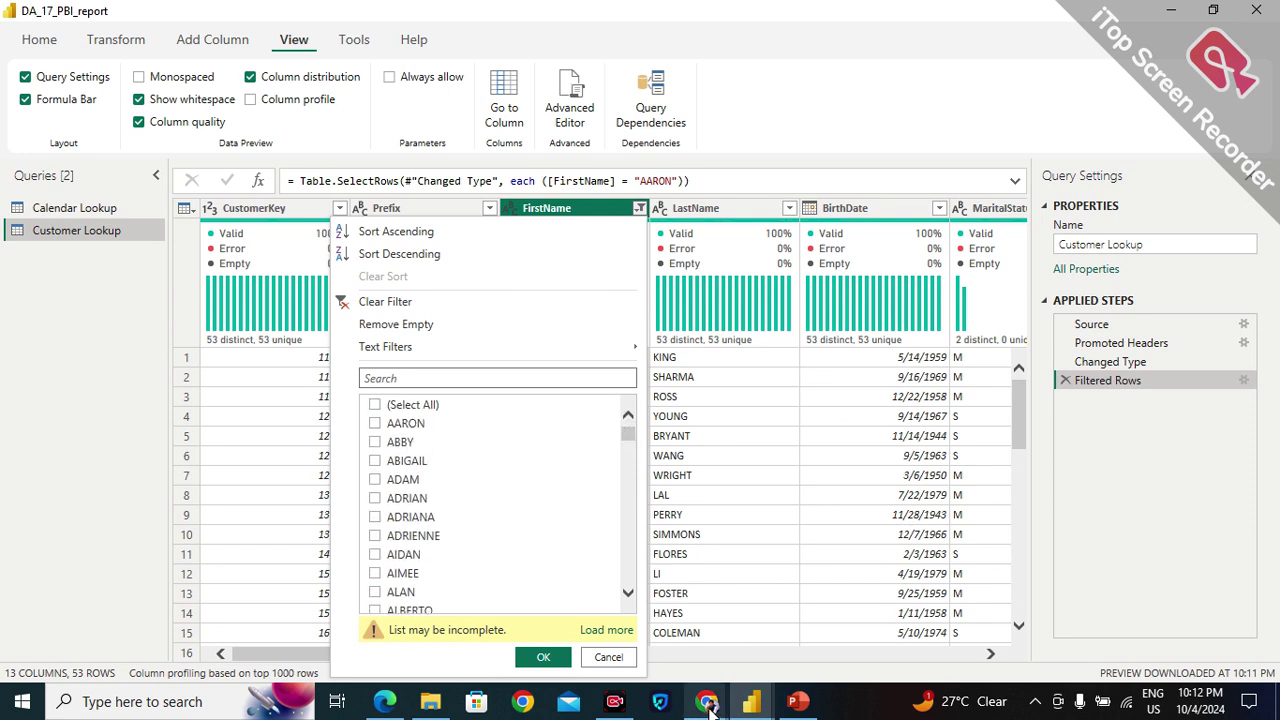
Check the Google Meet call in Chrome, dismiss the raised-hand notification, and return to the Power Query Editor.
mouse_move(684, 688)
left_click(665, 630)
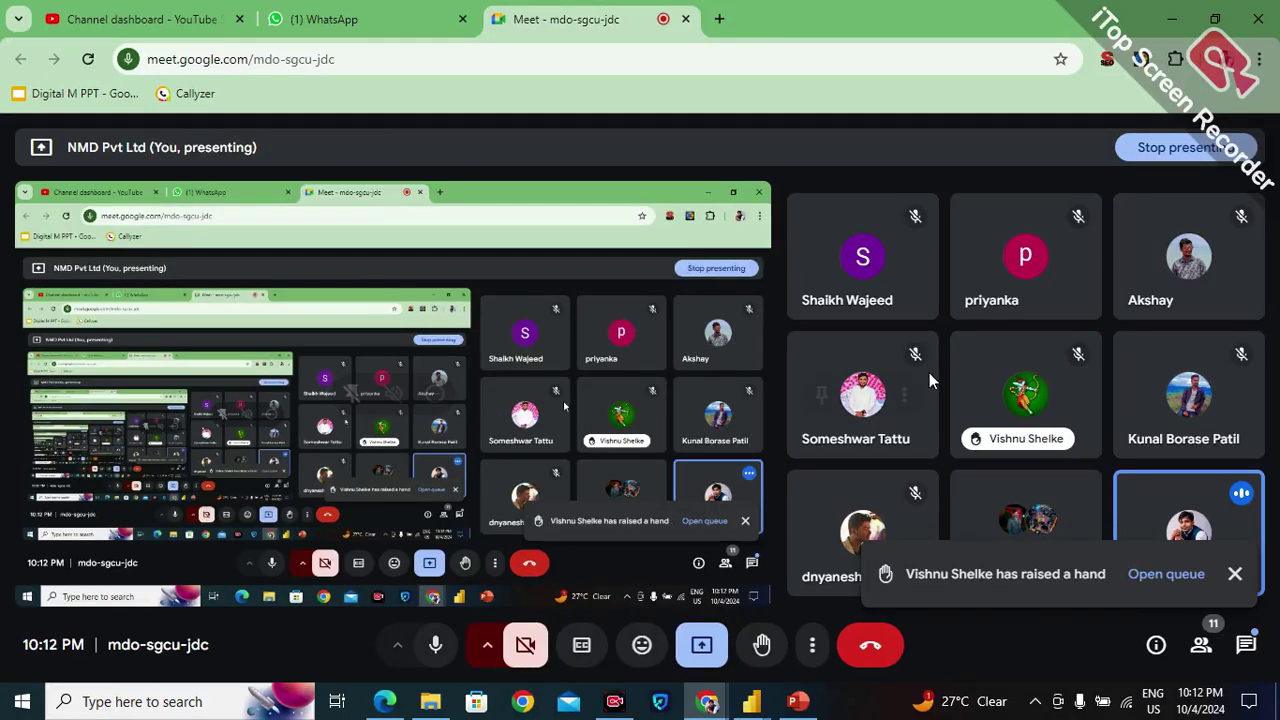
left_click(1238, 578)
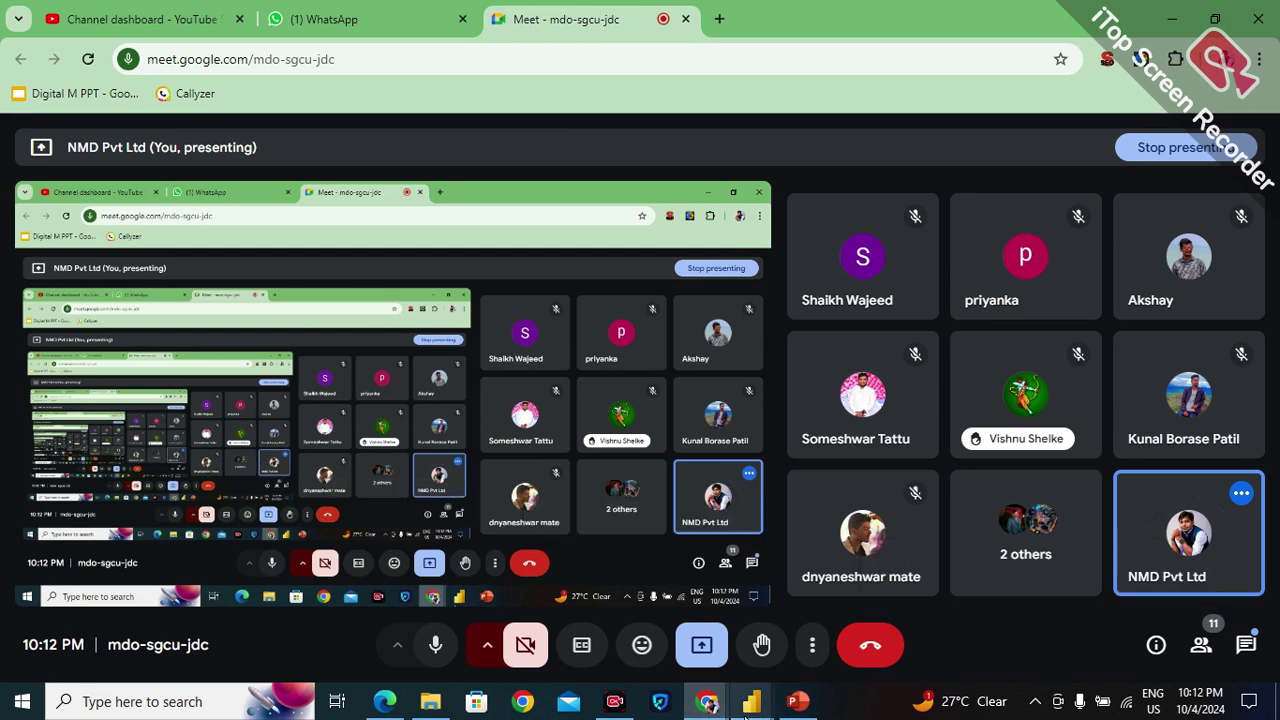
mouse_move(752, 705)
left_click(780, 648)
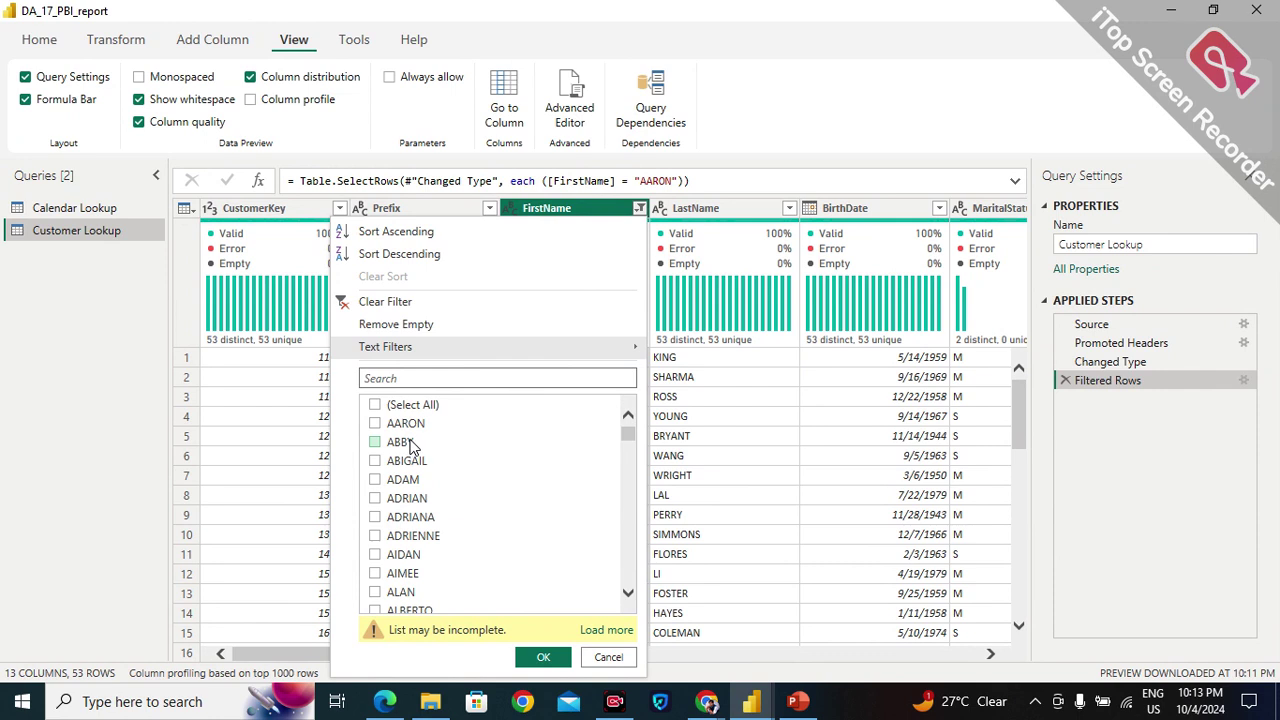
Filter the FirstName column to only the second name in the list.
left_click(375, 442)
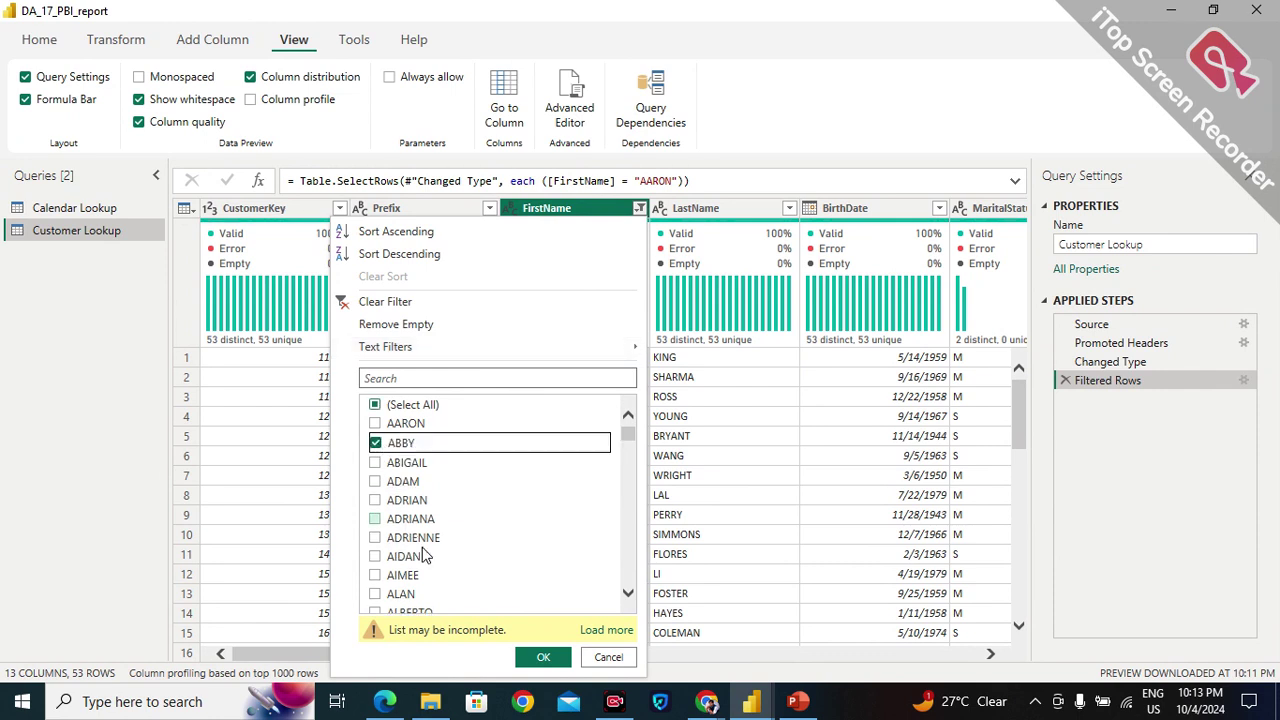
left_click(548, 657)
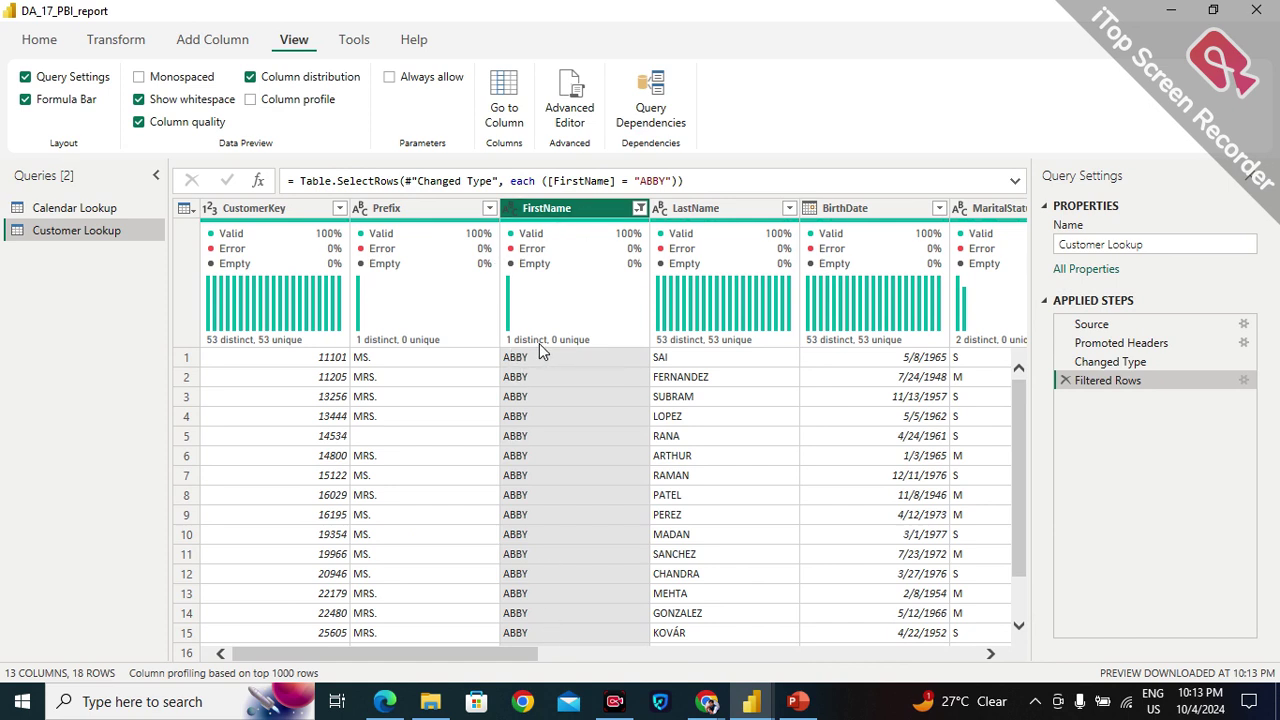
Clear the FirstName filter, and examine the column's rows with its distinct and unique values.
left_click(639, 208)
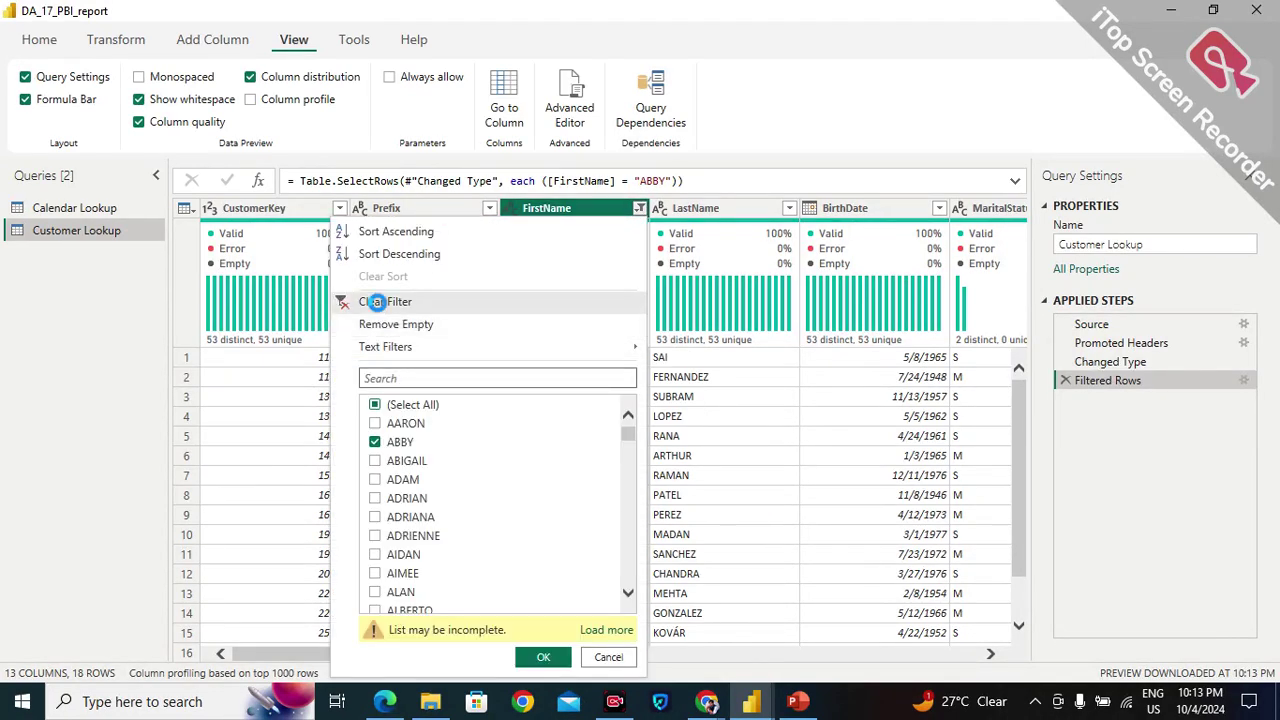
left_click(376, 301)
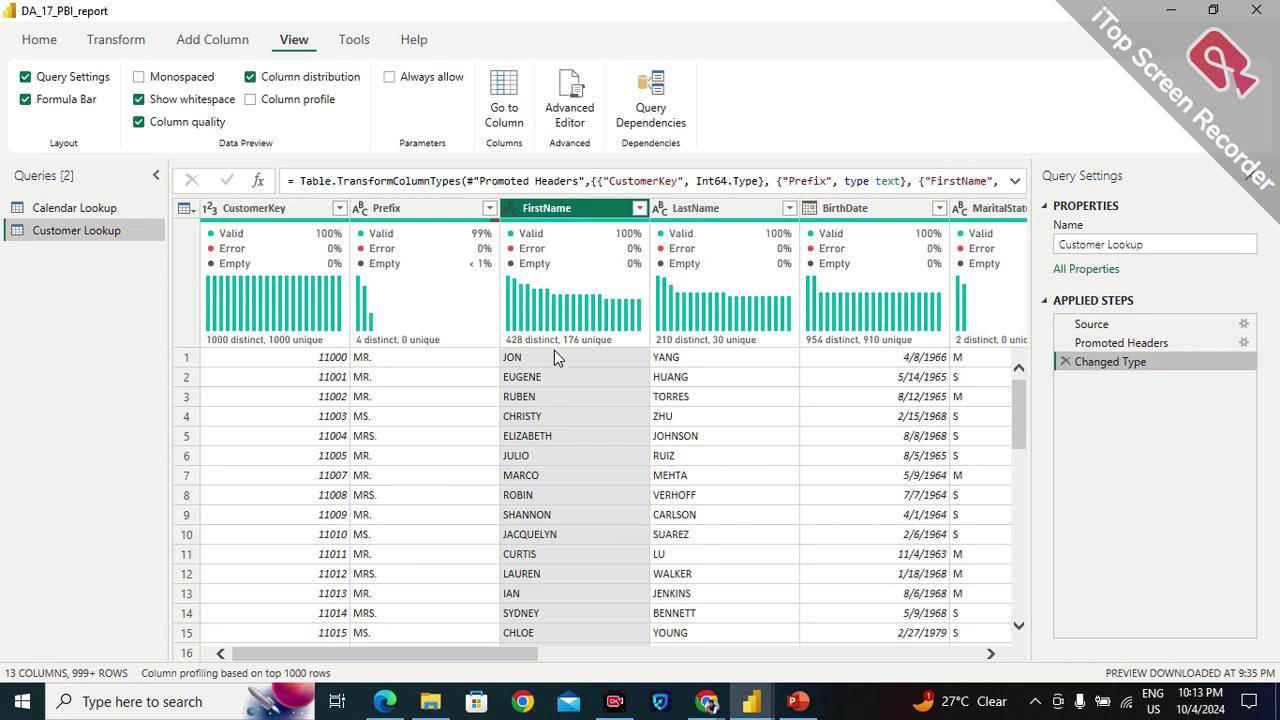
scroll(554, 380, "down", 5)
scroll(547, 416, "up", 5)
mouse_move(600, 345)
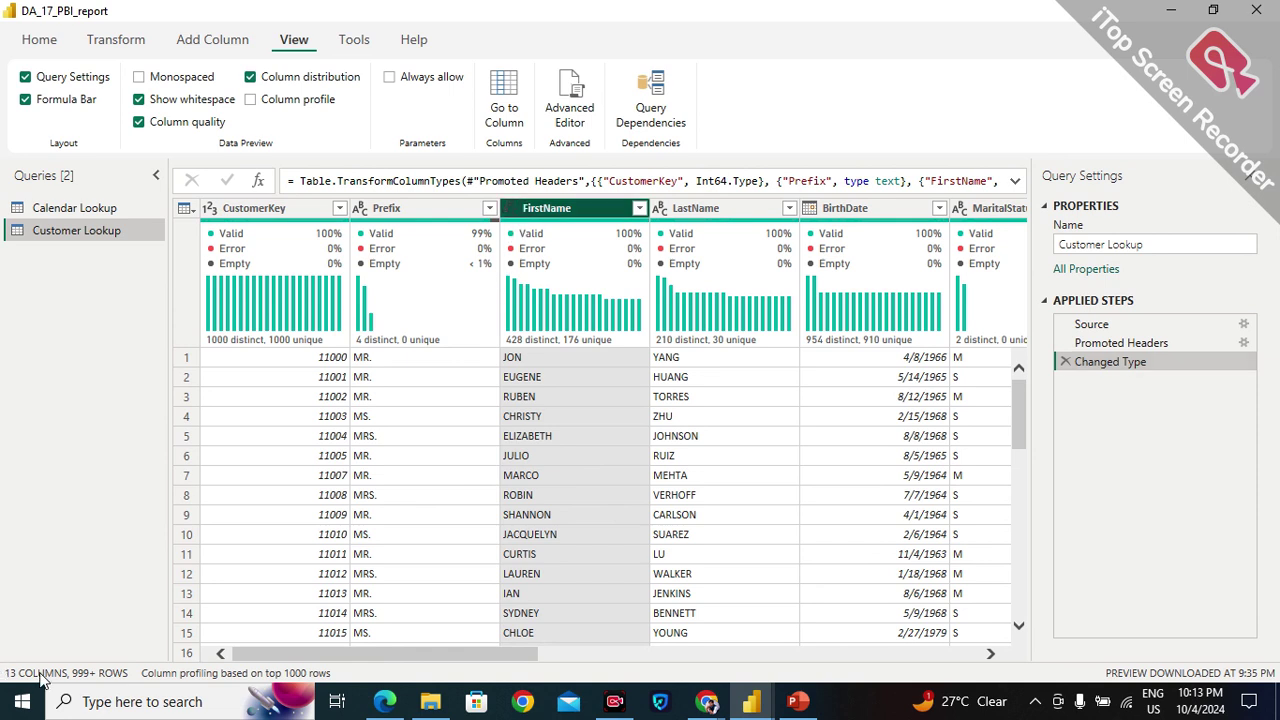
Base the column profiling on the entire data set, and examine the FirstName column's quality and distribution.
left_click(300, 674)
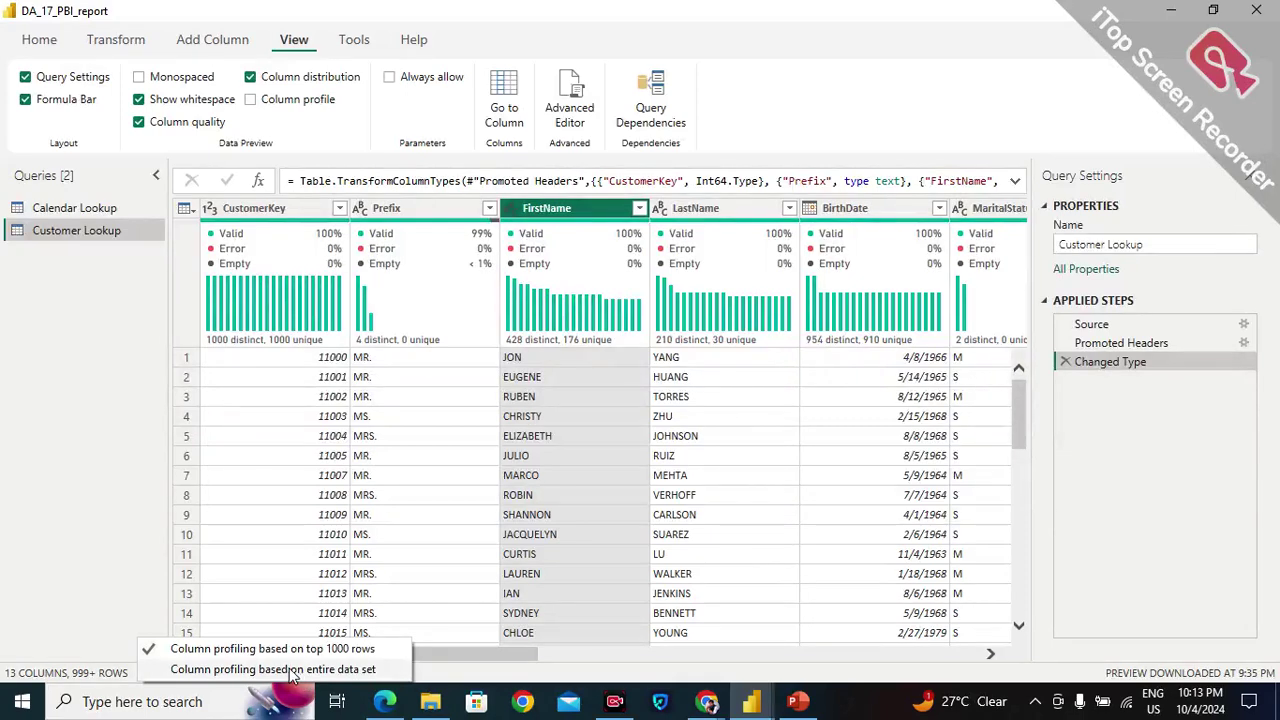
left_click(210, 669)
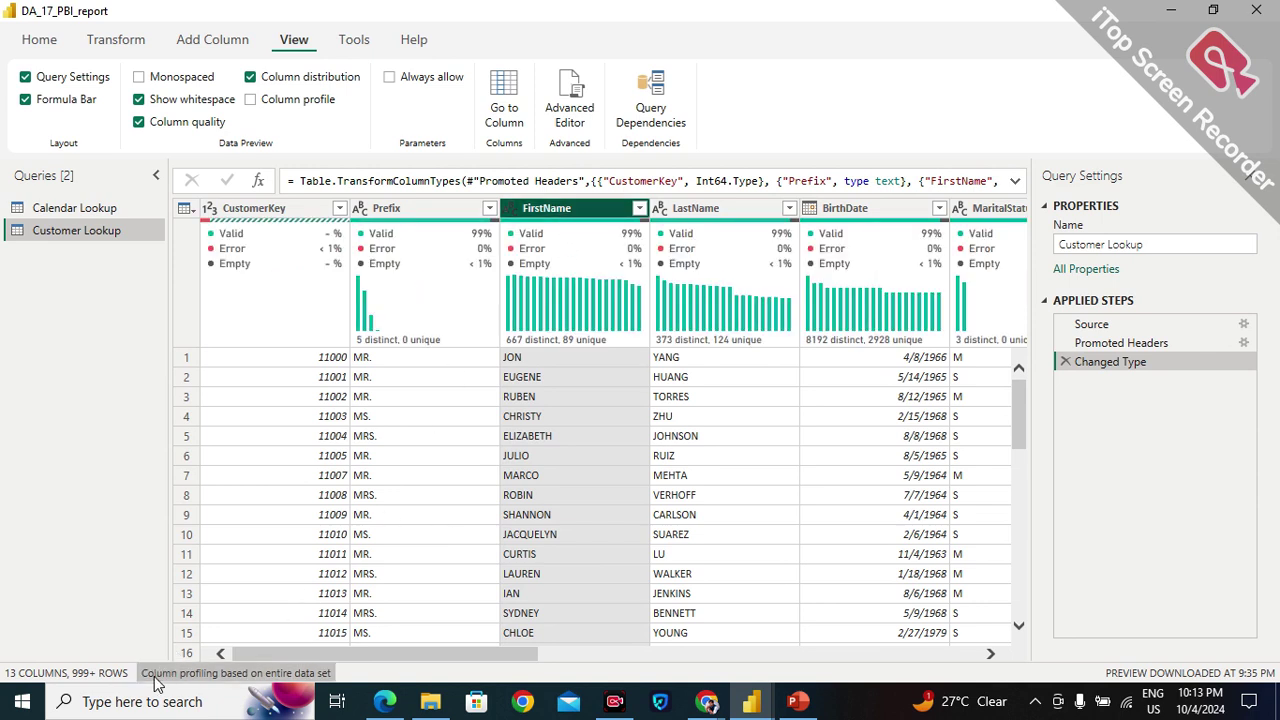
scroll(562, 413, "down", 3)
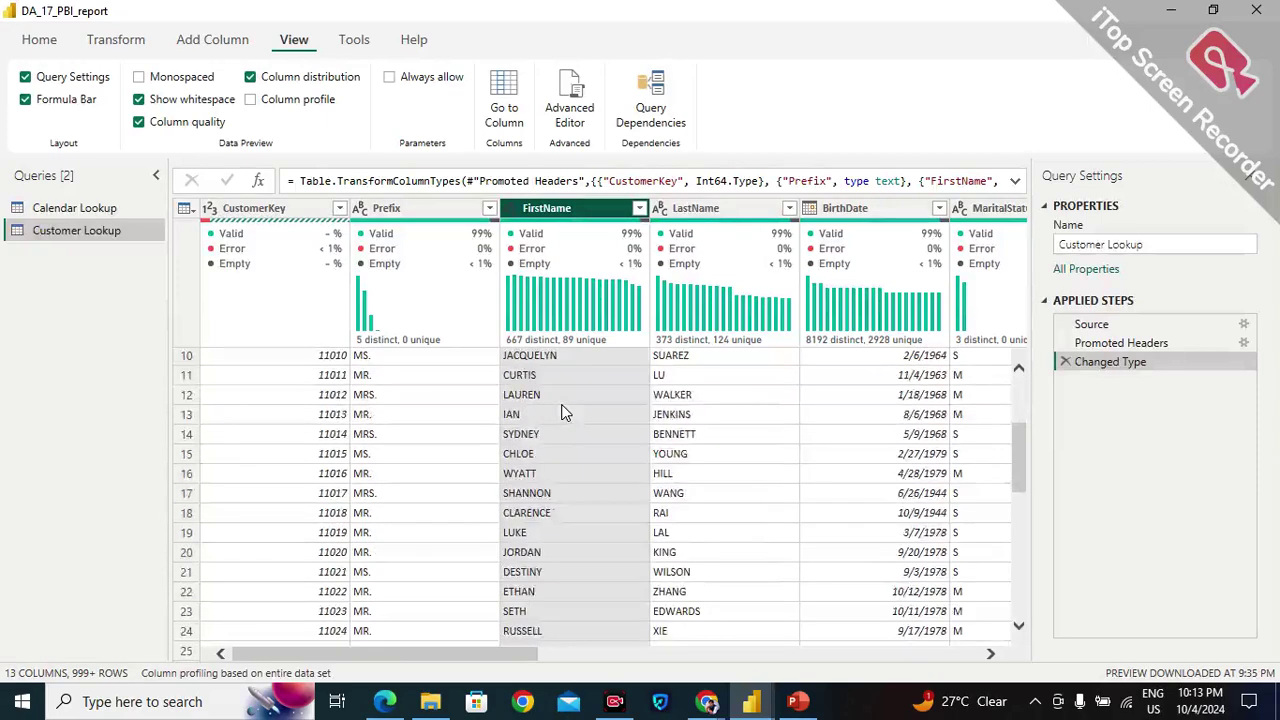
scroll(562, 413, "up", 3)
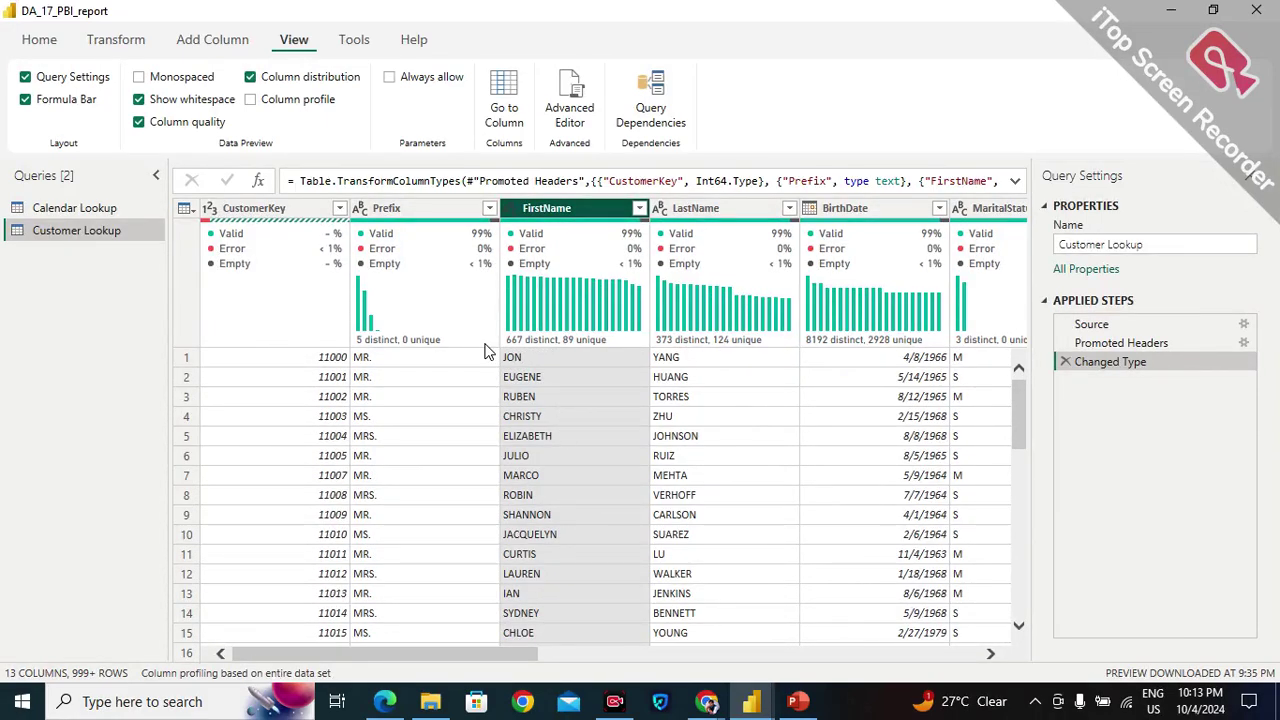
mouse_move(622, 252)
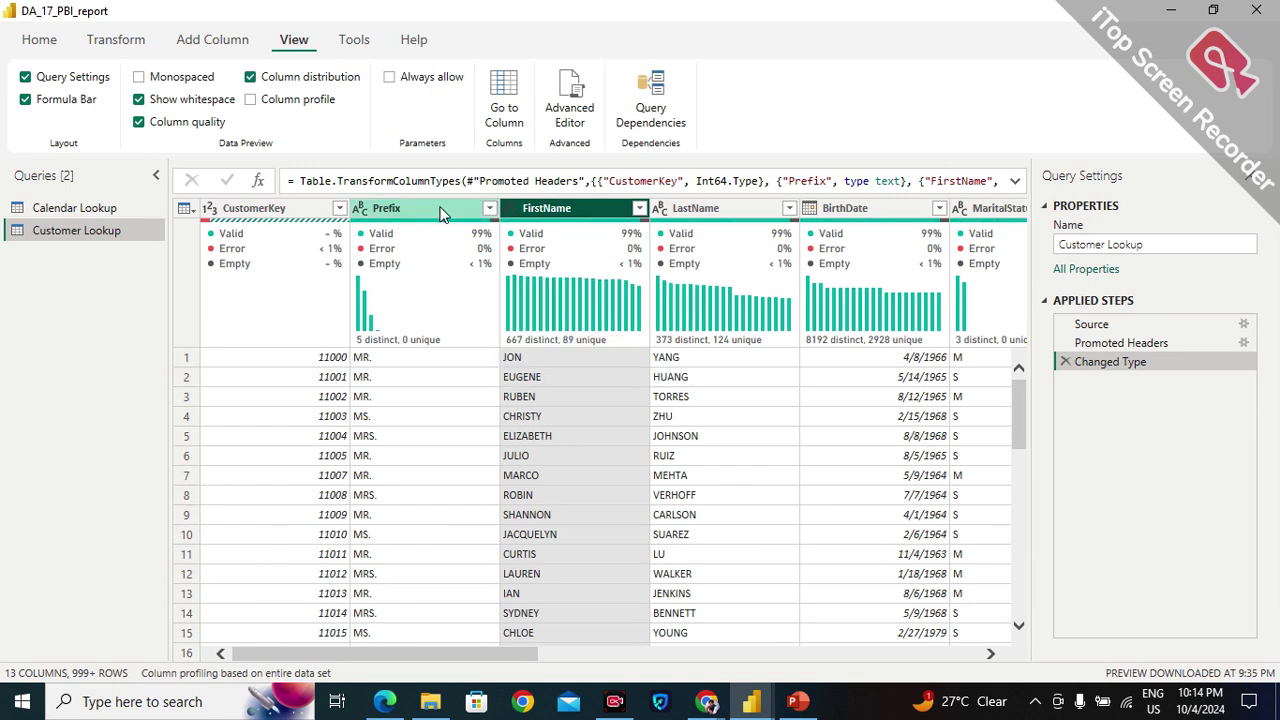
Display the column profile for FirstName to view its statistics and value distribution, and hide it again.
left_click(251, 100)
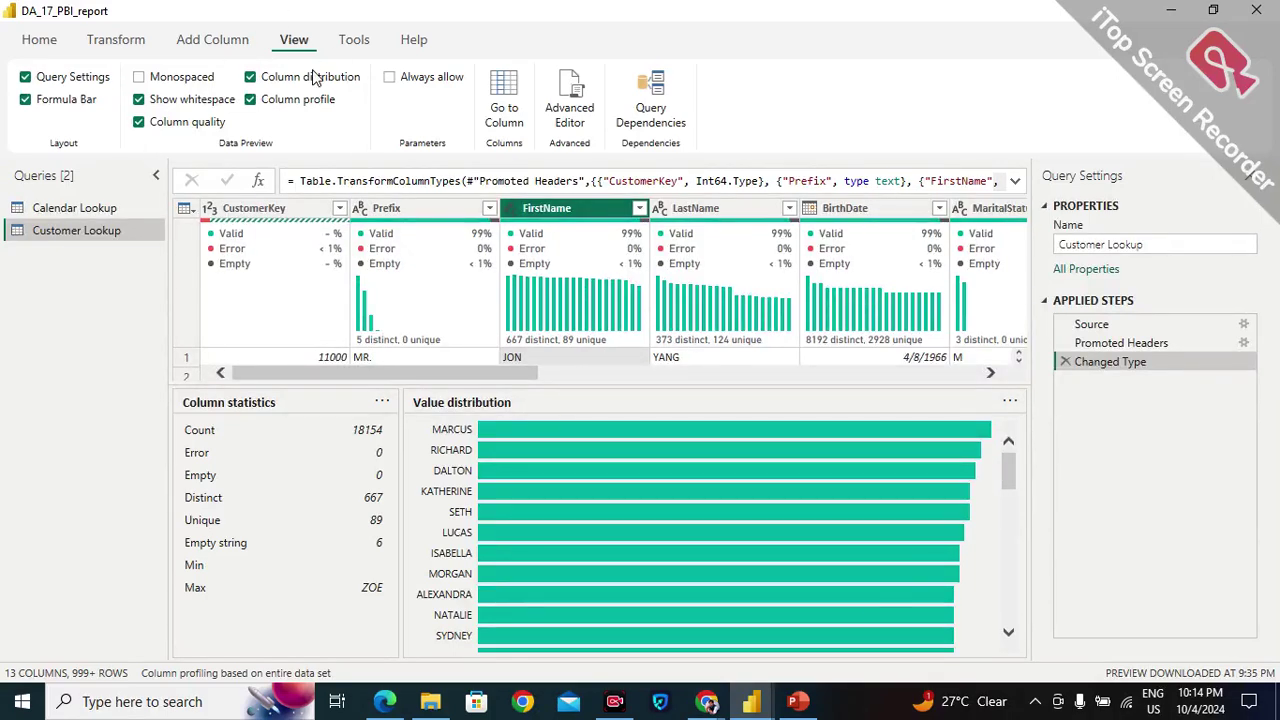
left_click(250, 100)
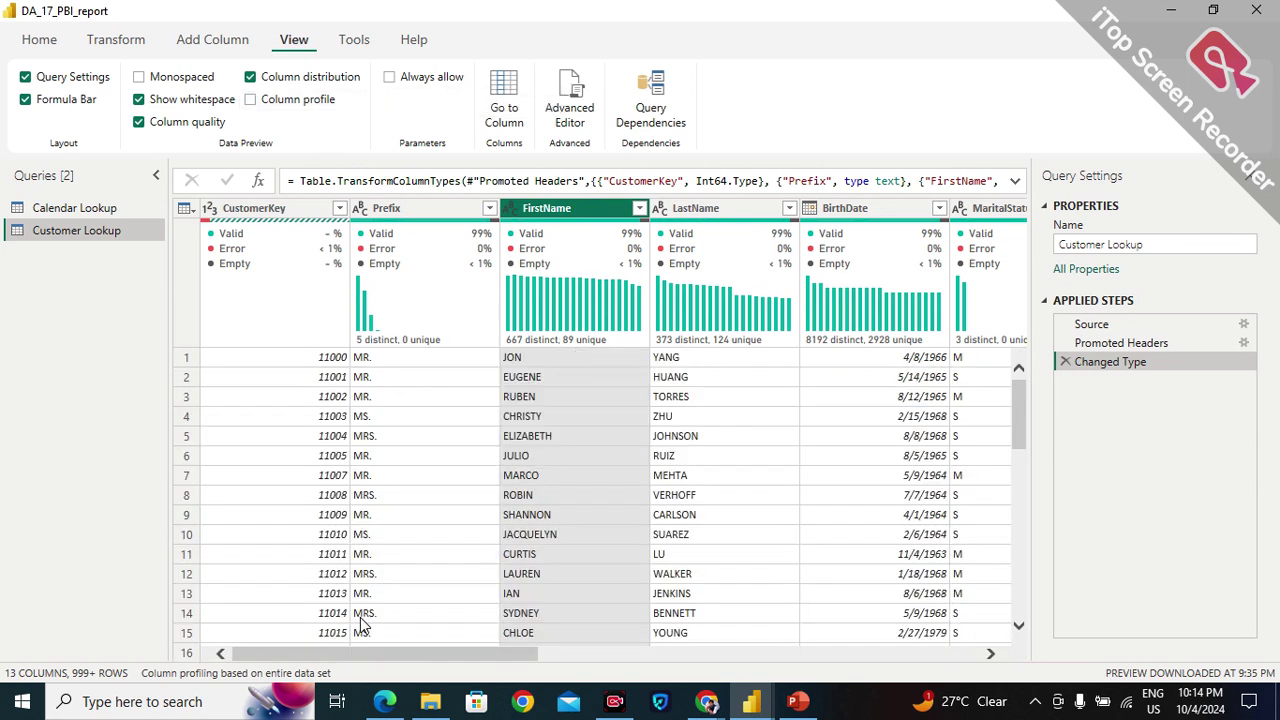
Set the column profiling back to the top 1000 rows, and examine the FirstName column's distribution.
left_click(255, 673)
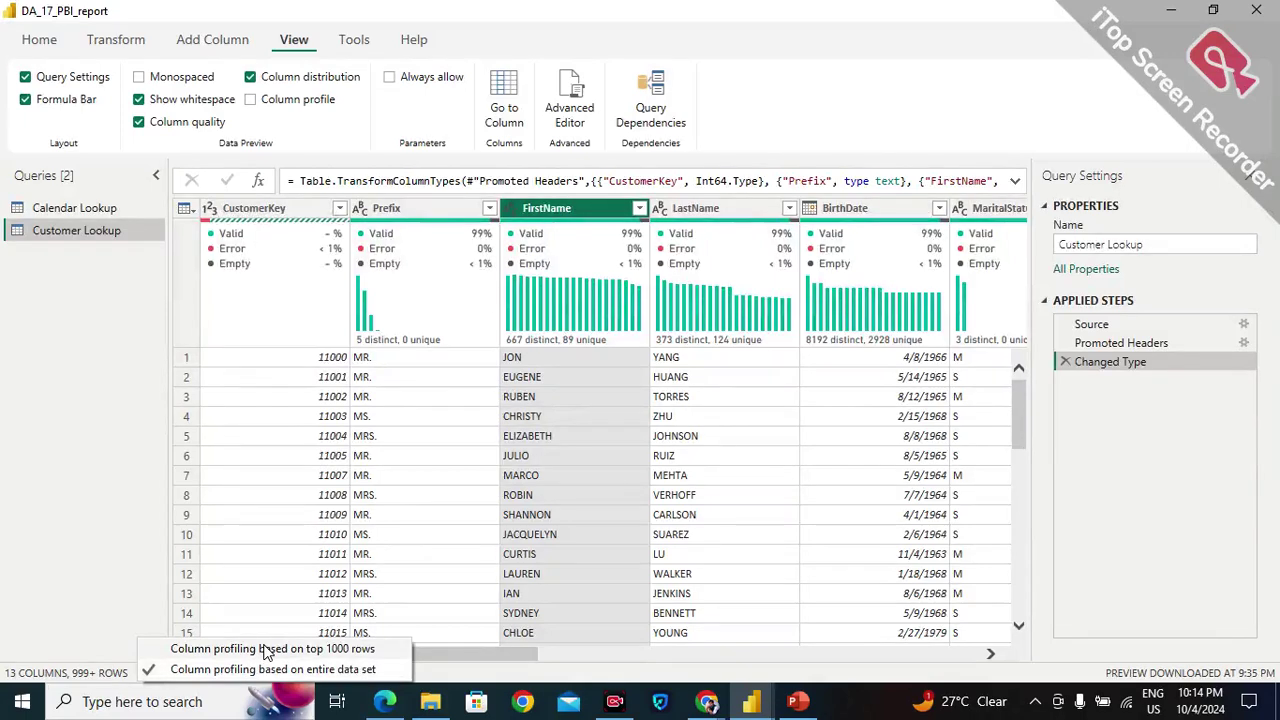
left_click(266, 650)
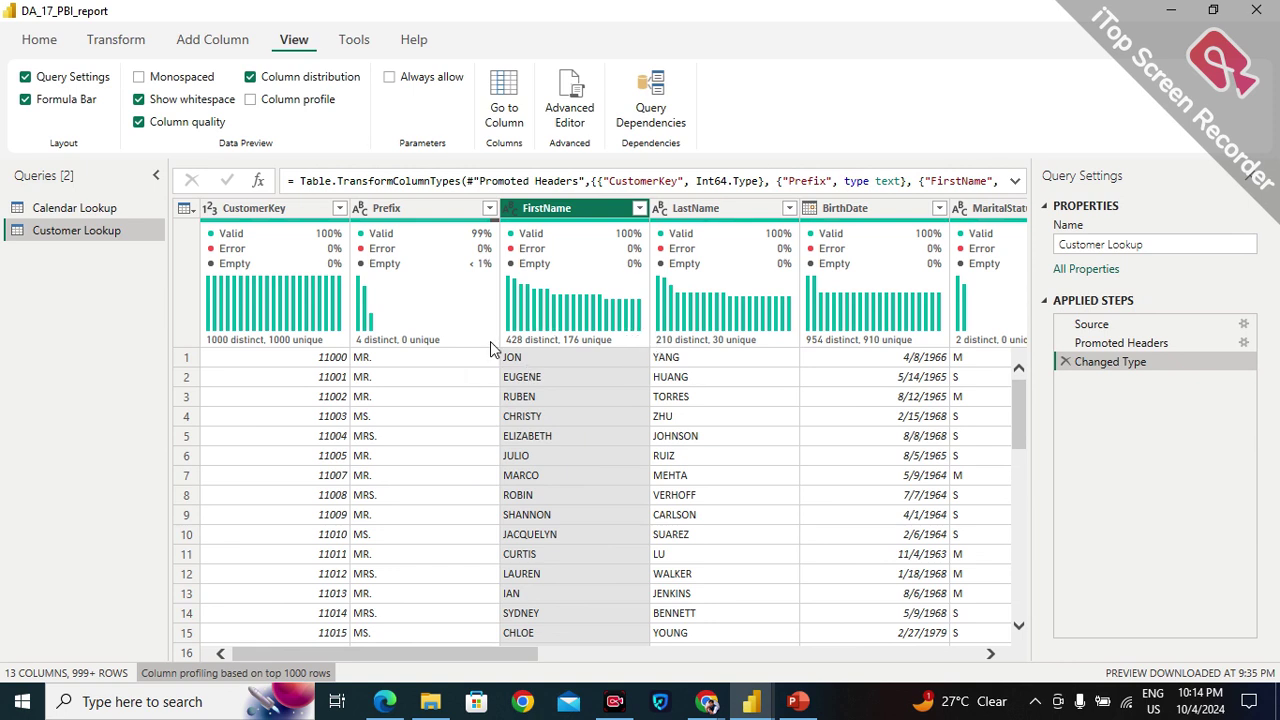
mouse_move(520, 352)
Switch to the Google Meet call in Chrome, open the list of people, and look through the meeting's participants.
mouse_move(740, 706)
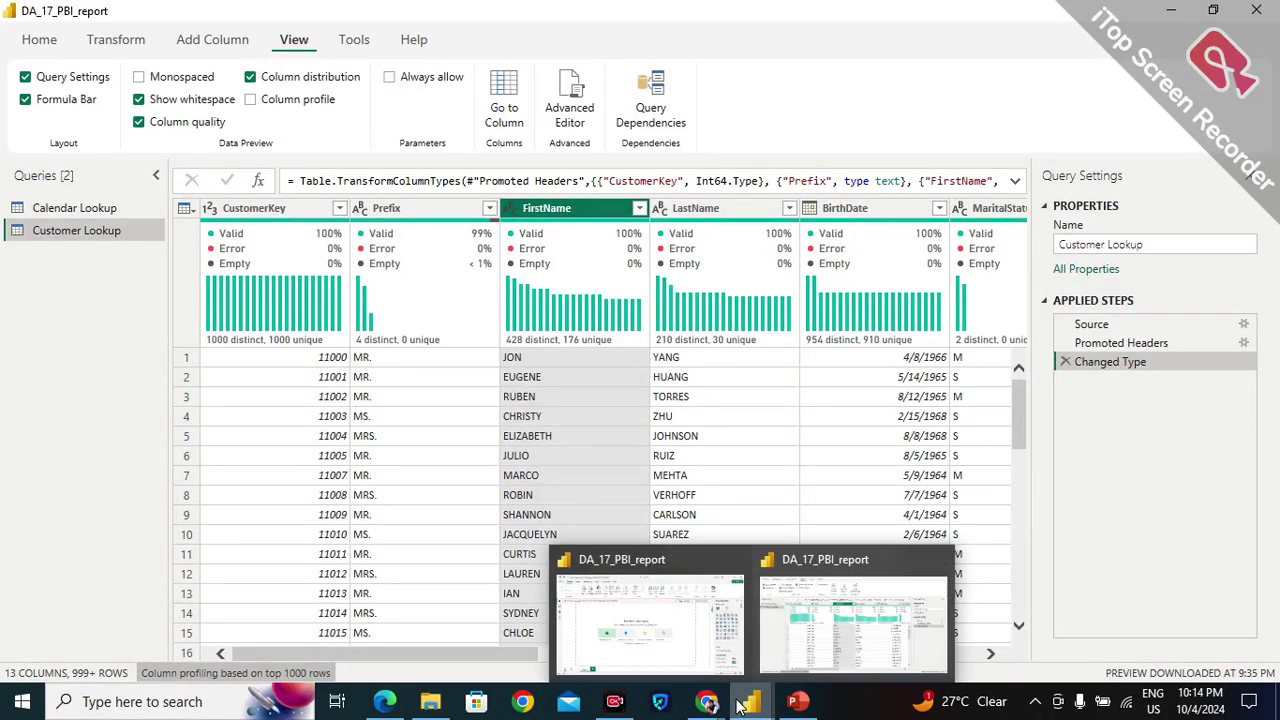
left_click(651, 646)
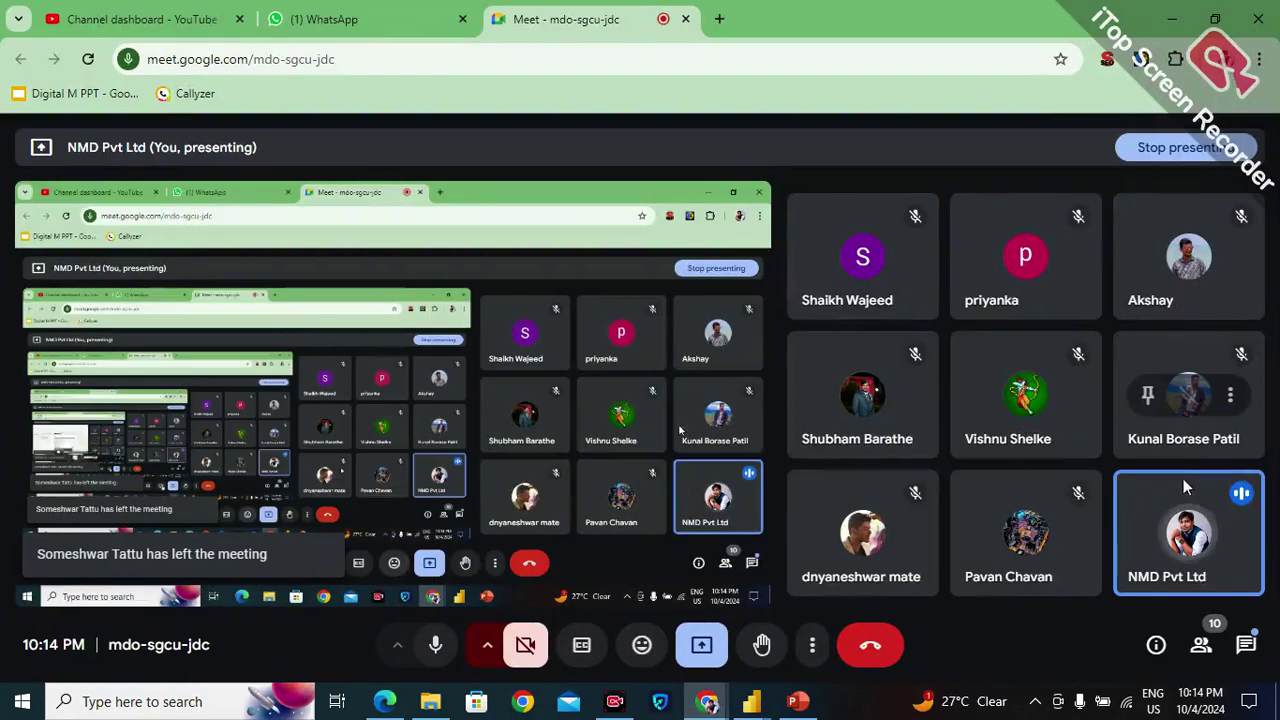
left_click(1222, 652)
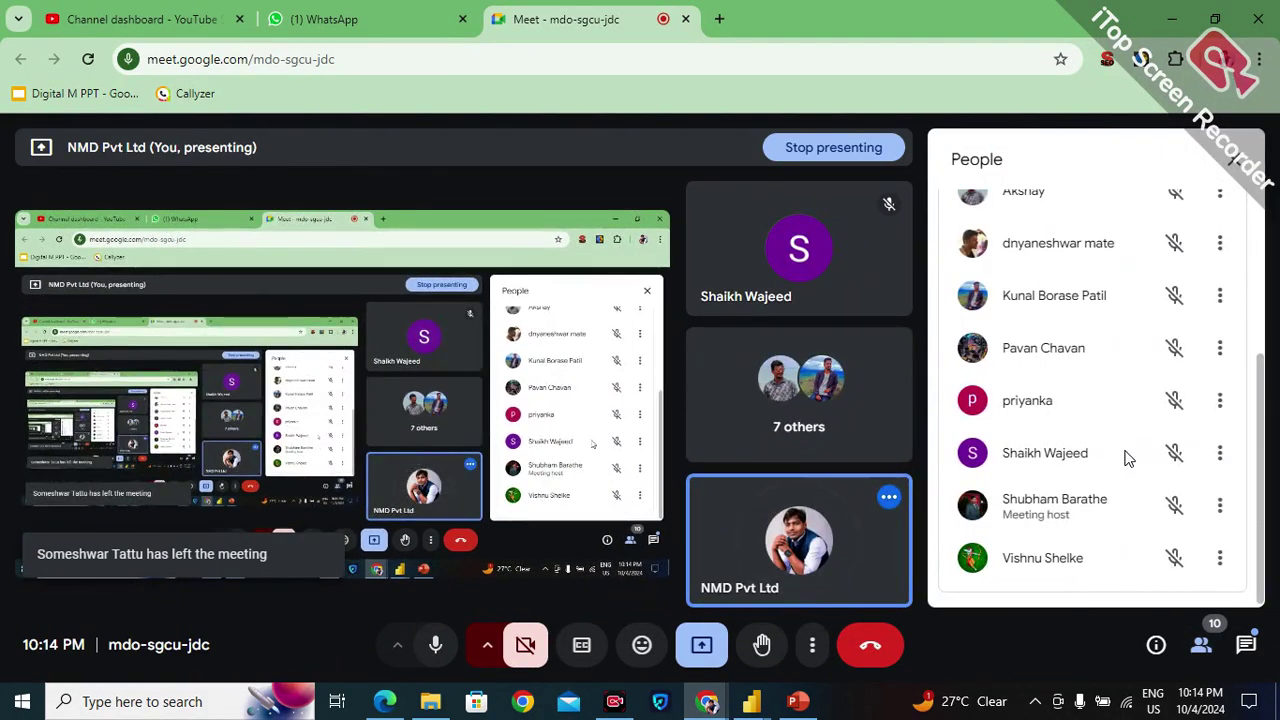
scroll(1127, 458, "up", 3)
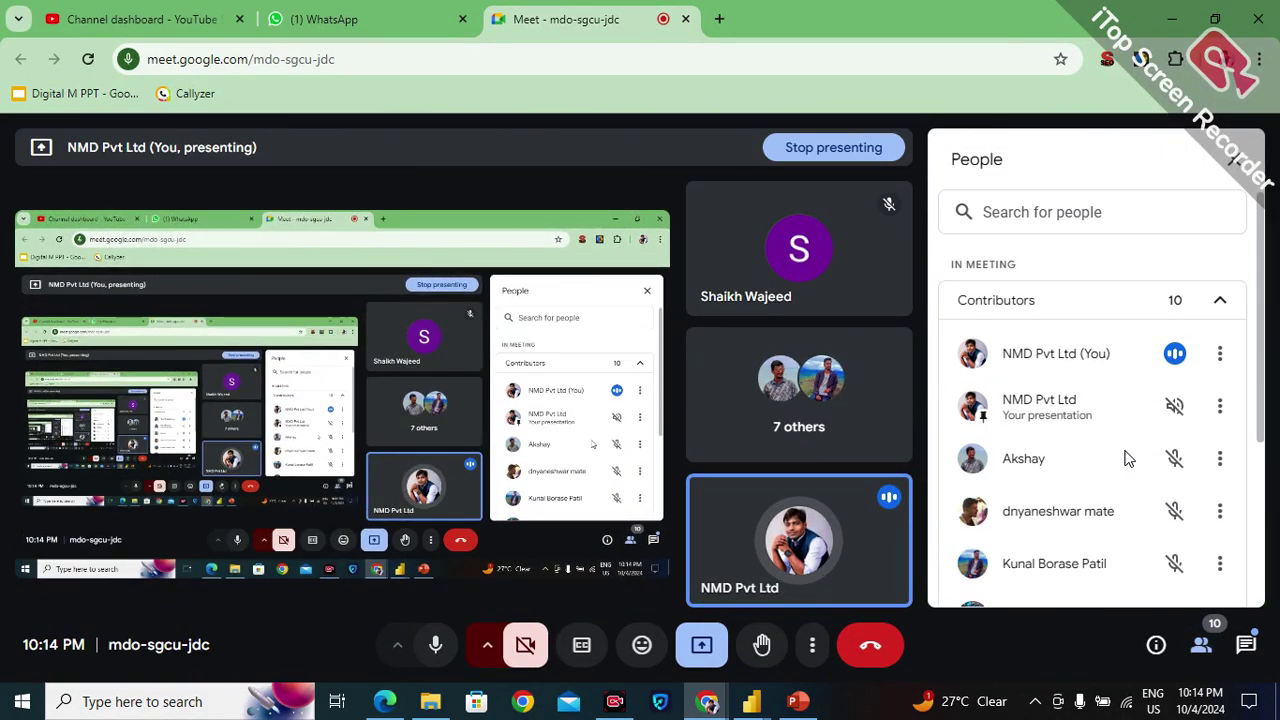
scroll(1125, 458, "down", 3)
scroll(1110, 430, "up", 3)
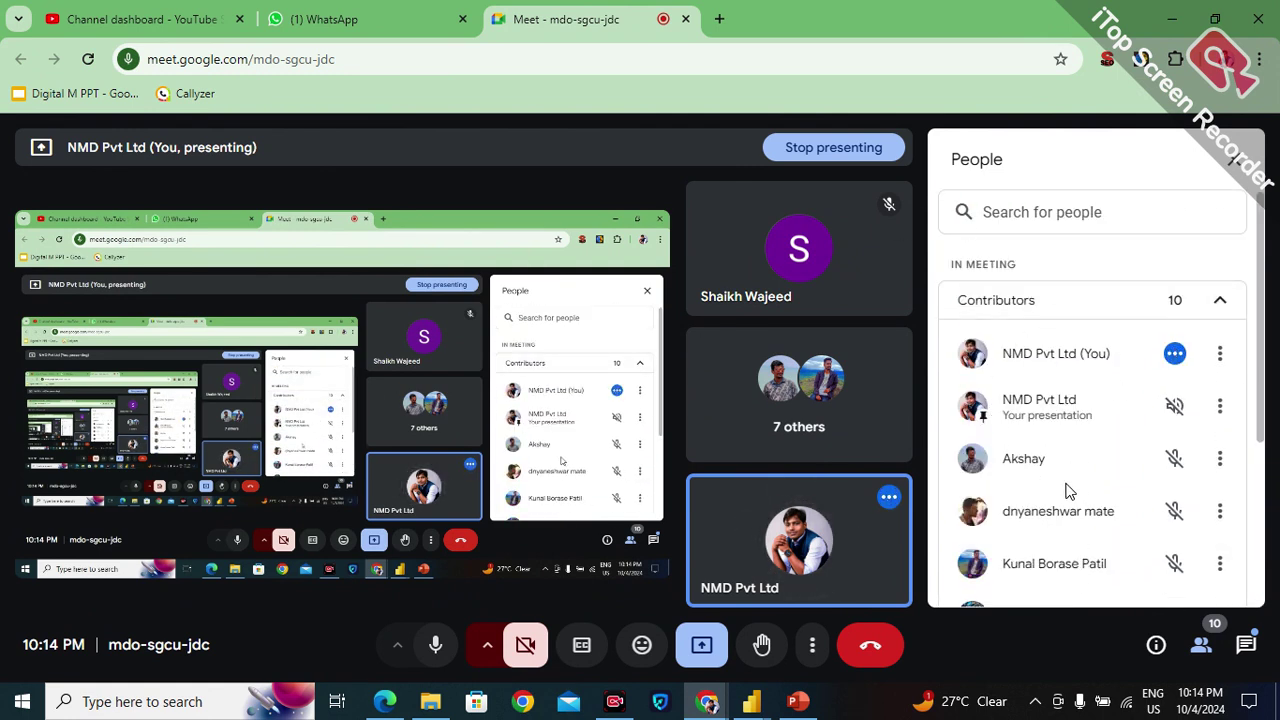
scroll(1066, 490, "down", 3)
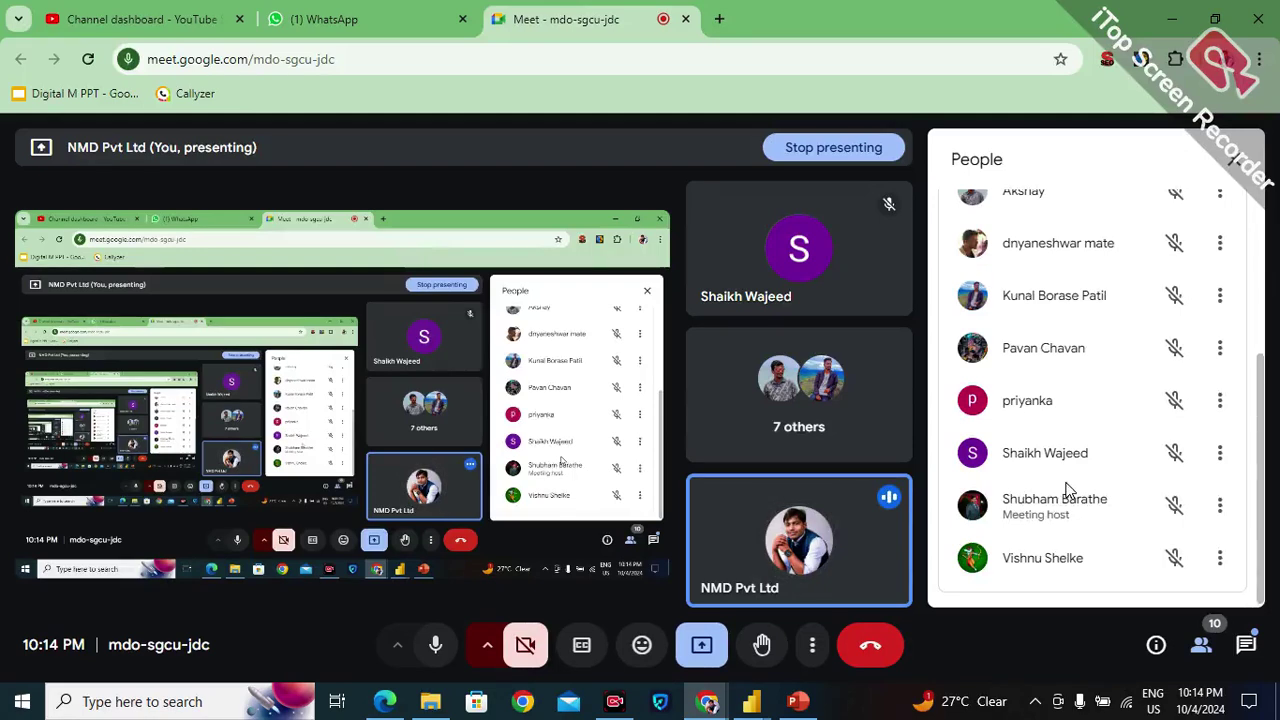
scroll(1066, 490, "up", 2)
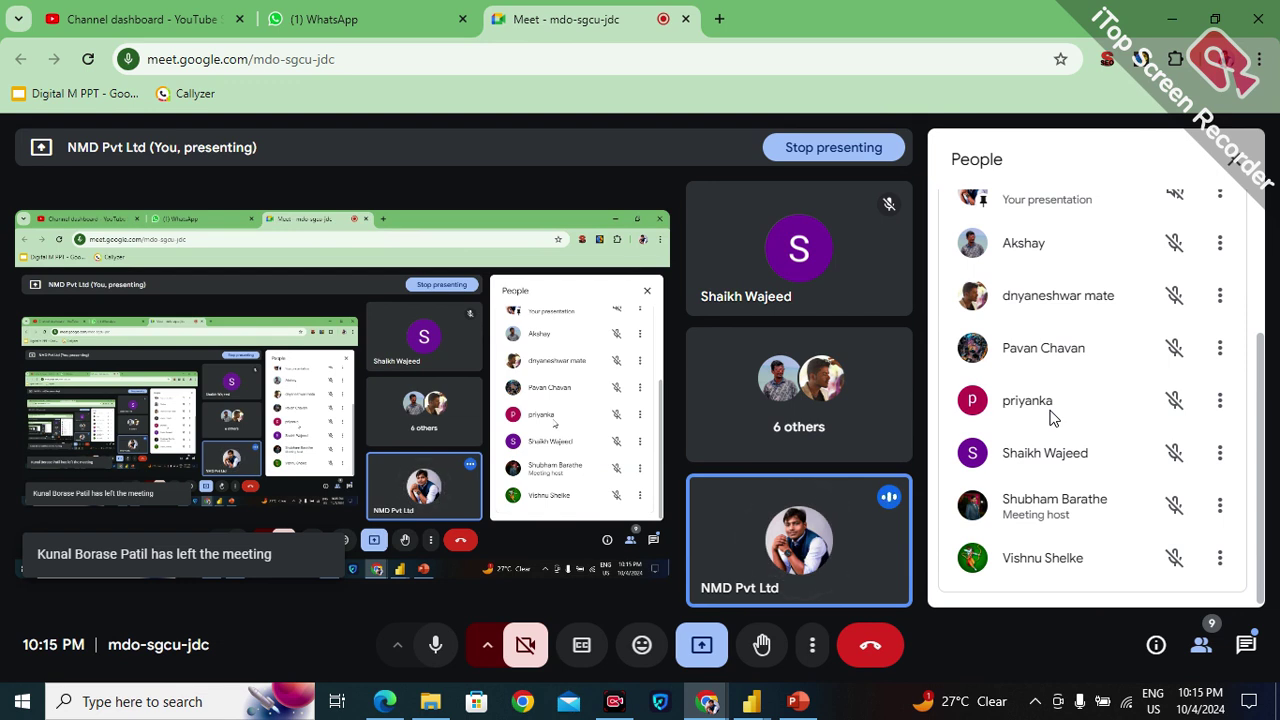
scroll(1050, 418, "up", 3)
scroll(1050, 418, "down", 3)
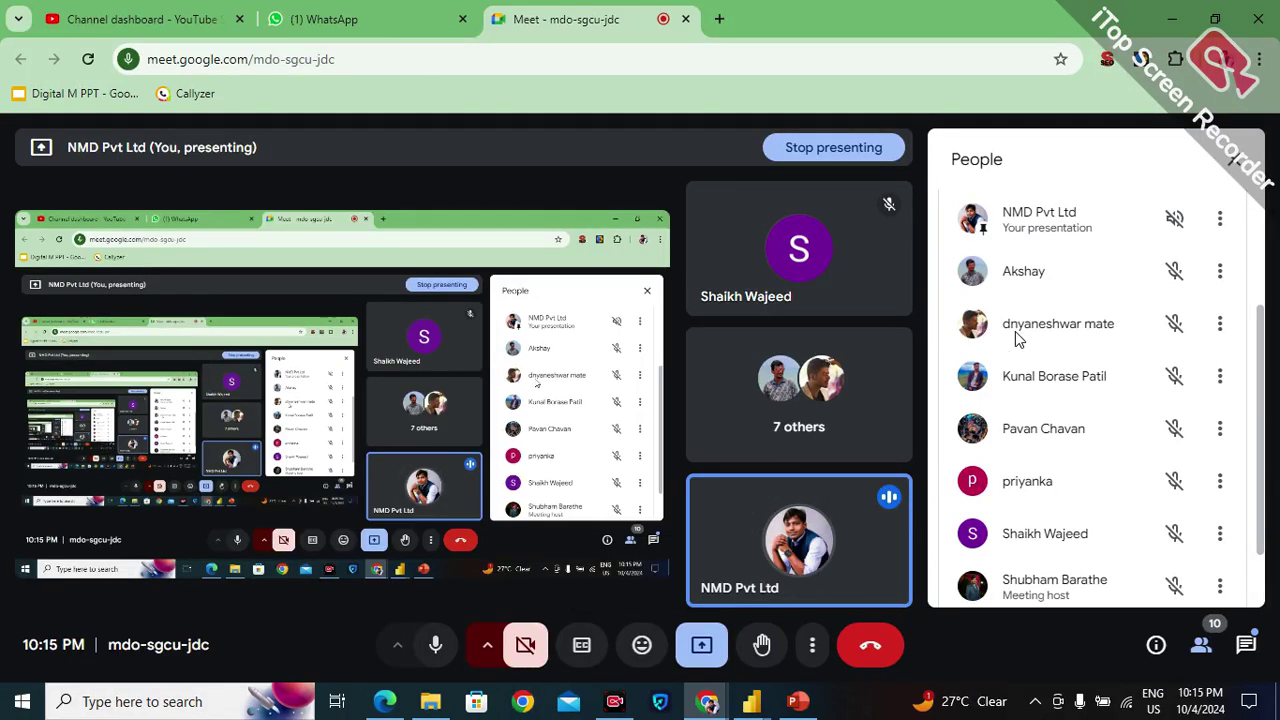
scroll(1043, 333, "down", 1)
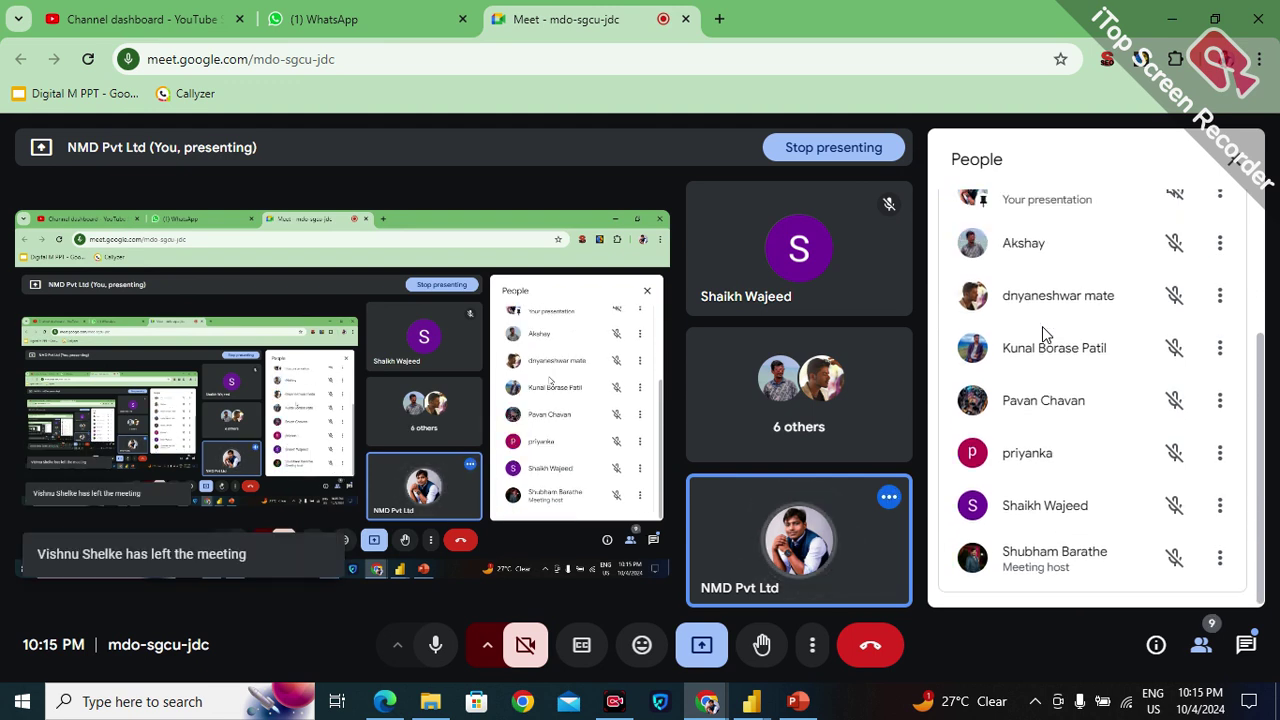
scroll(1042, 327, "up", 3)
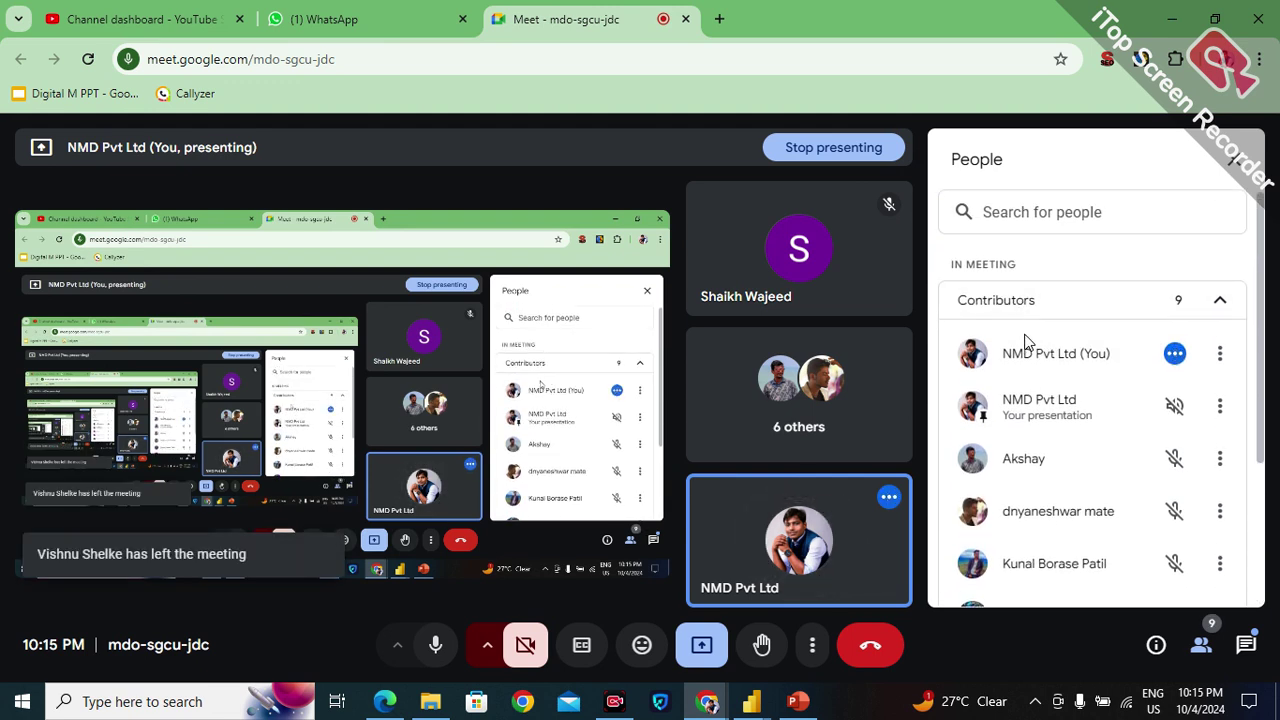
Close the meeting's list of people and switch back to the Customer Lookup query in Power Query Editor.
left_click(1231, 160)
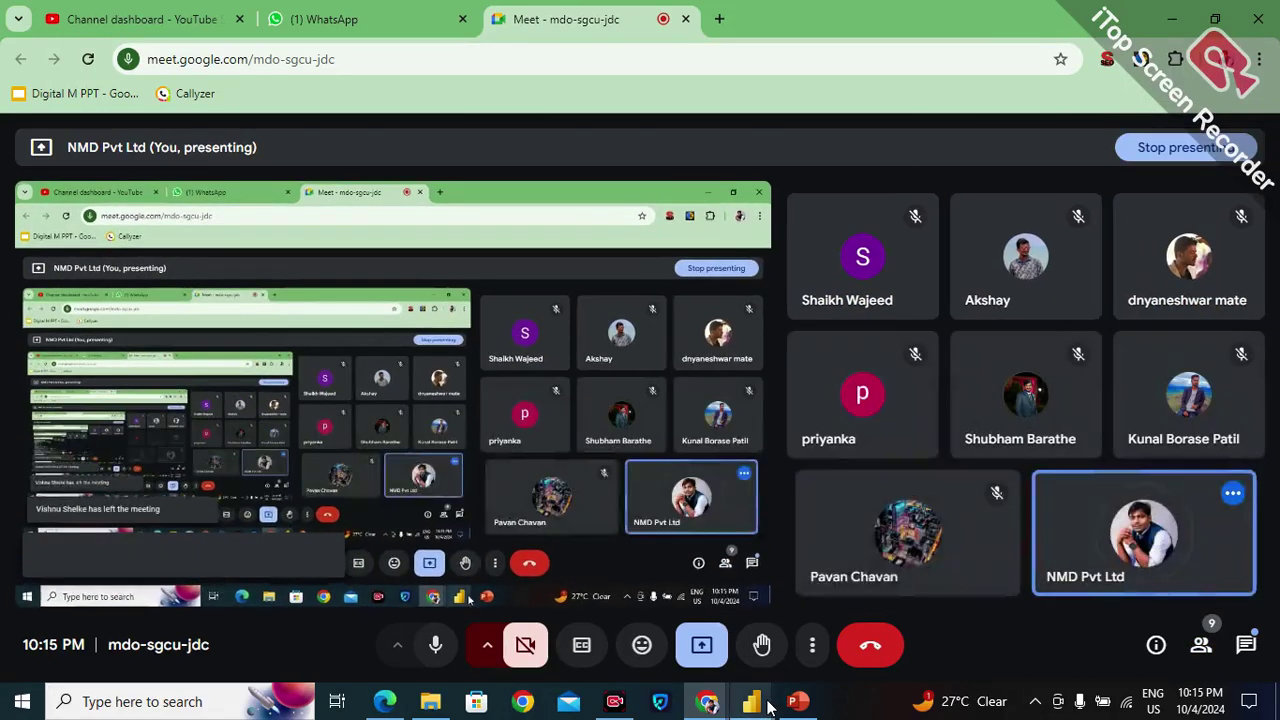
mouse_move(751, 701)
left_click(781, 640)
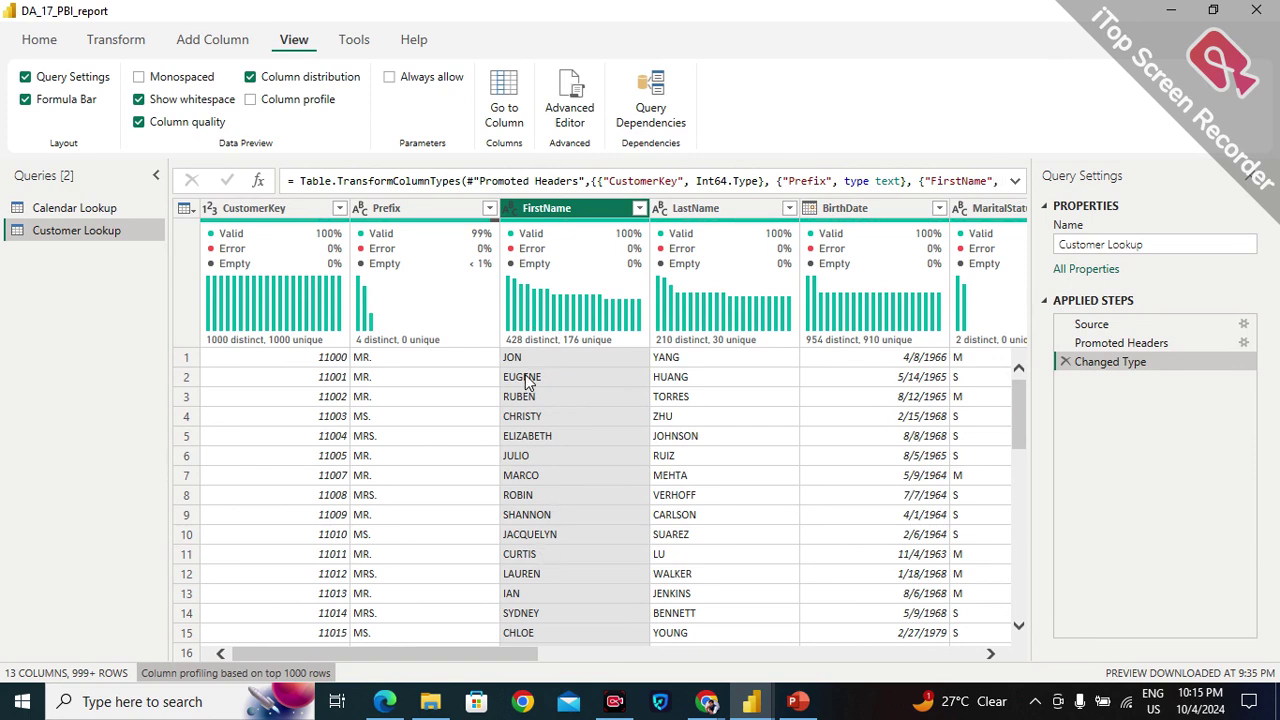
Filter the FirstName column of Customer Lookup to keep only the fifth first name in the filter's value list.
mouse_move(598, 336)
left_click(639, 208)
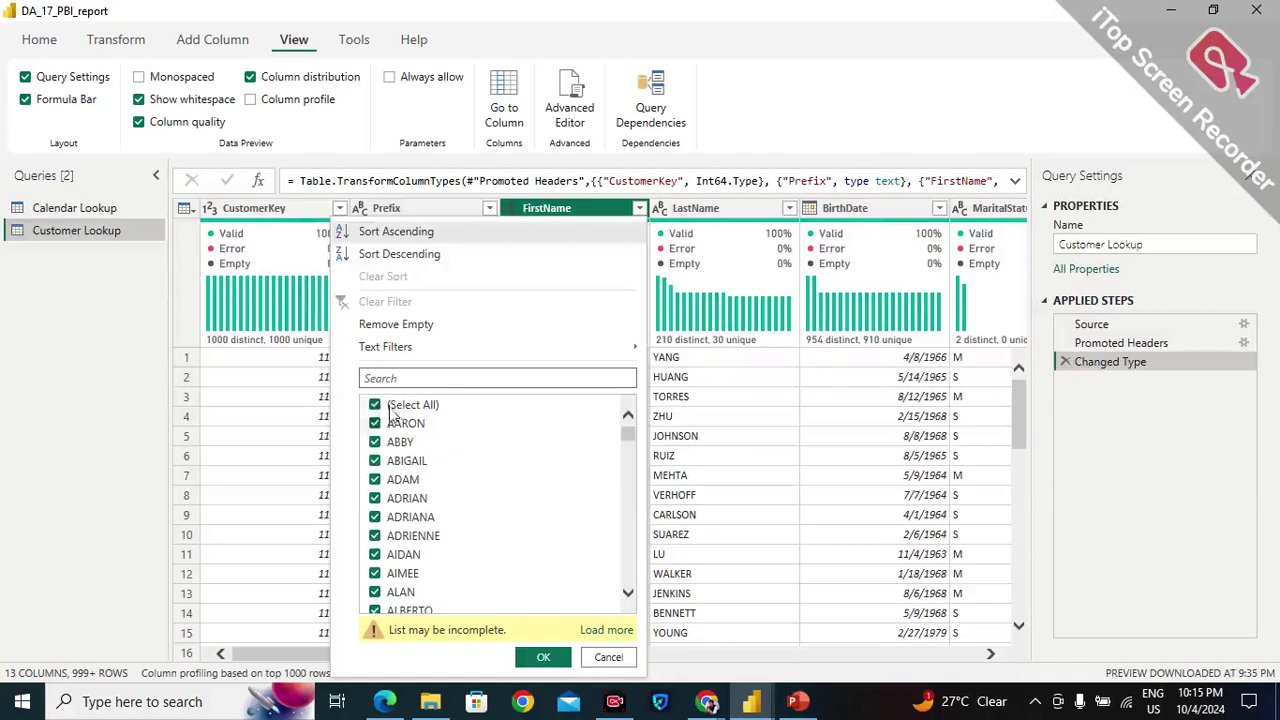
left_click(375, 498)
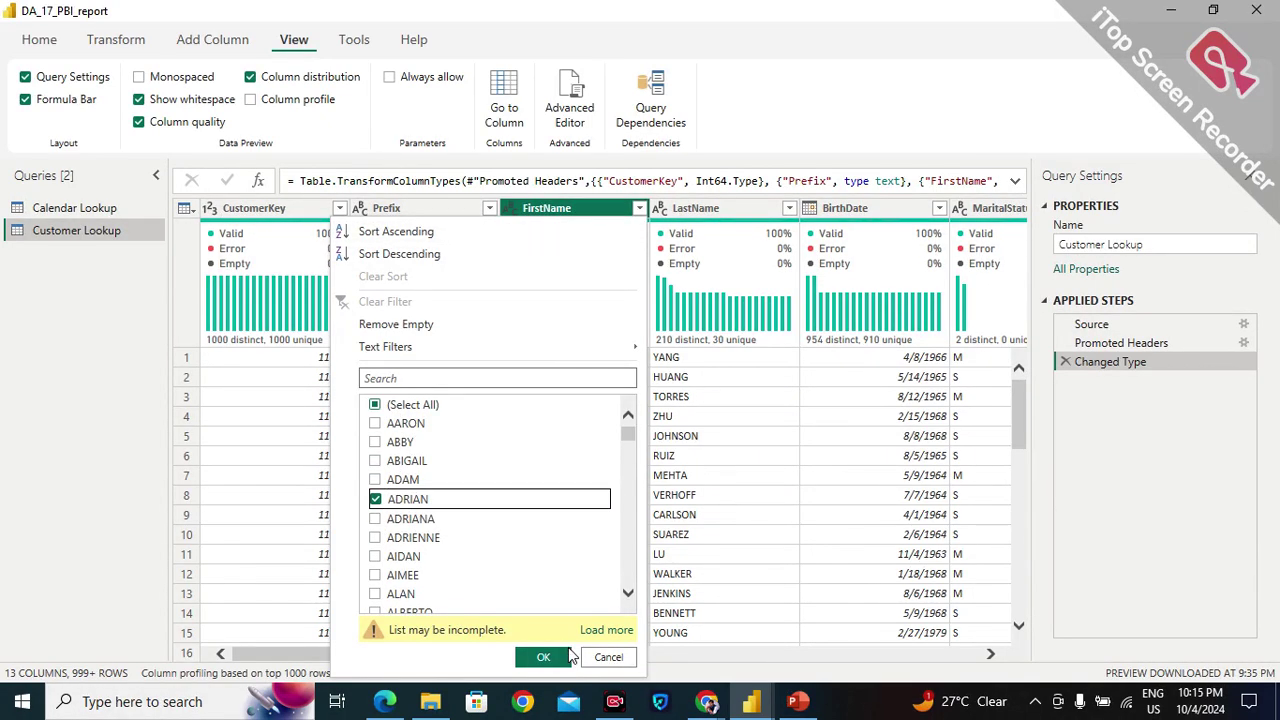
left_click(543, 657)
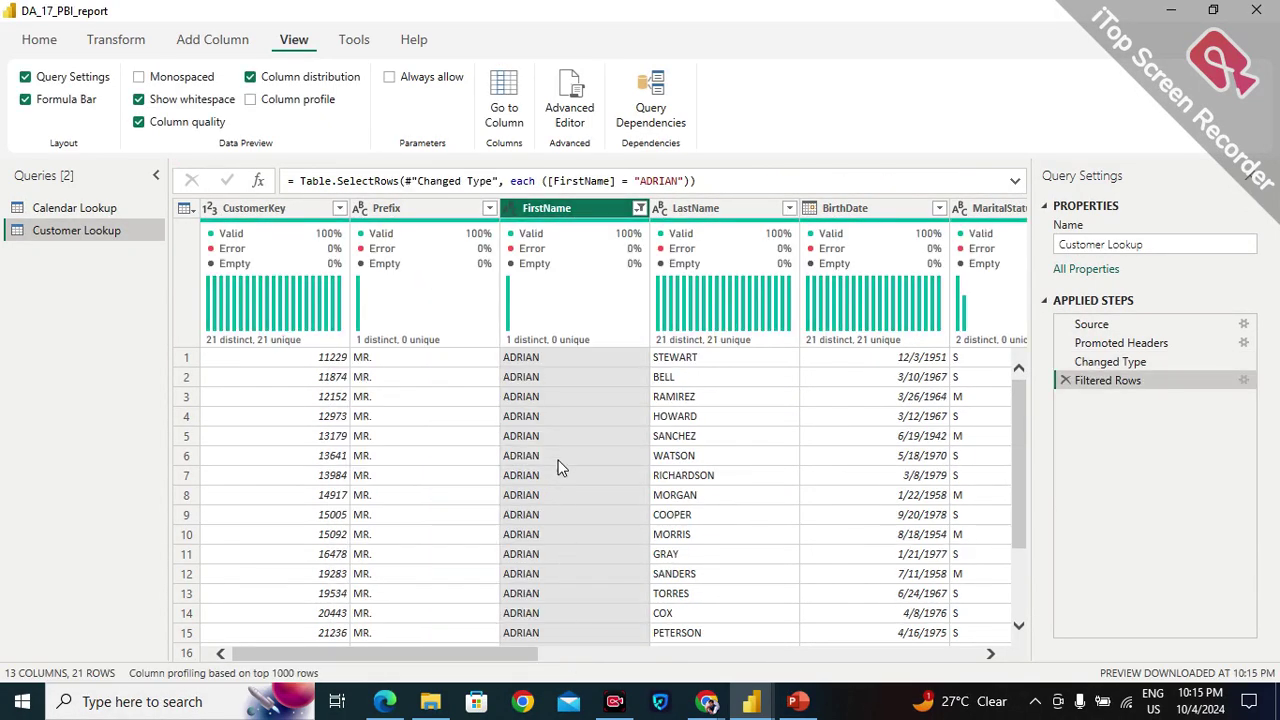
Change the FirstName filter to only the eighth first name in the value list, and clear the filter again.
left_click(639, 208)
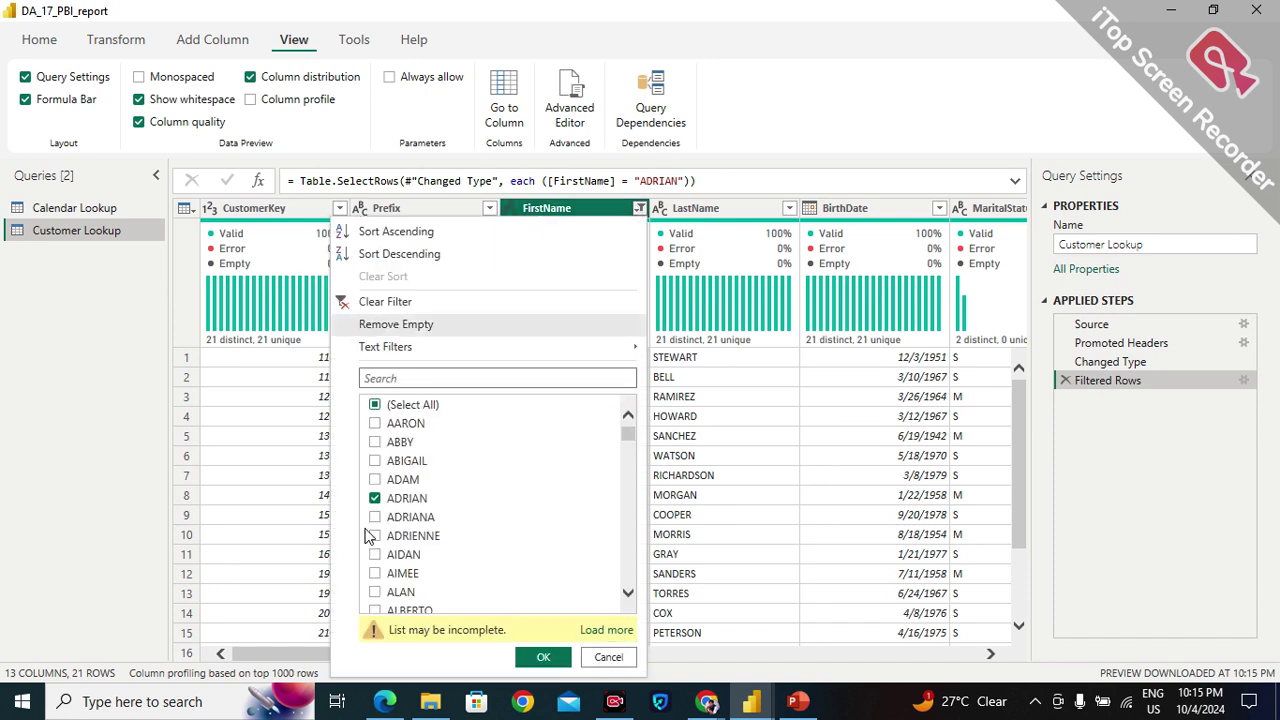
left_click(375, 498)
left_click(375, 555)
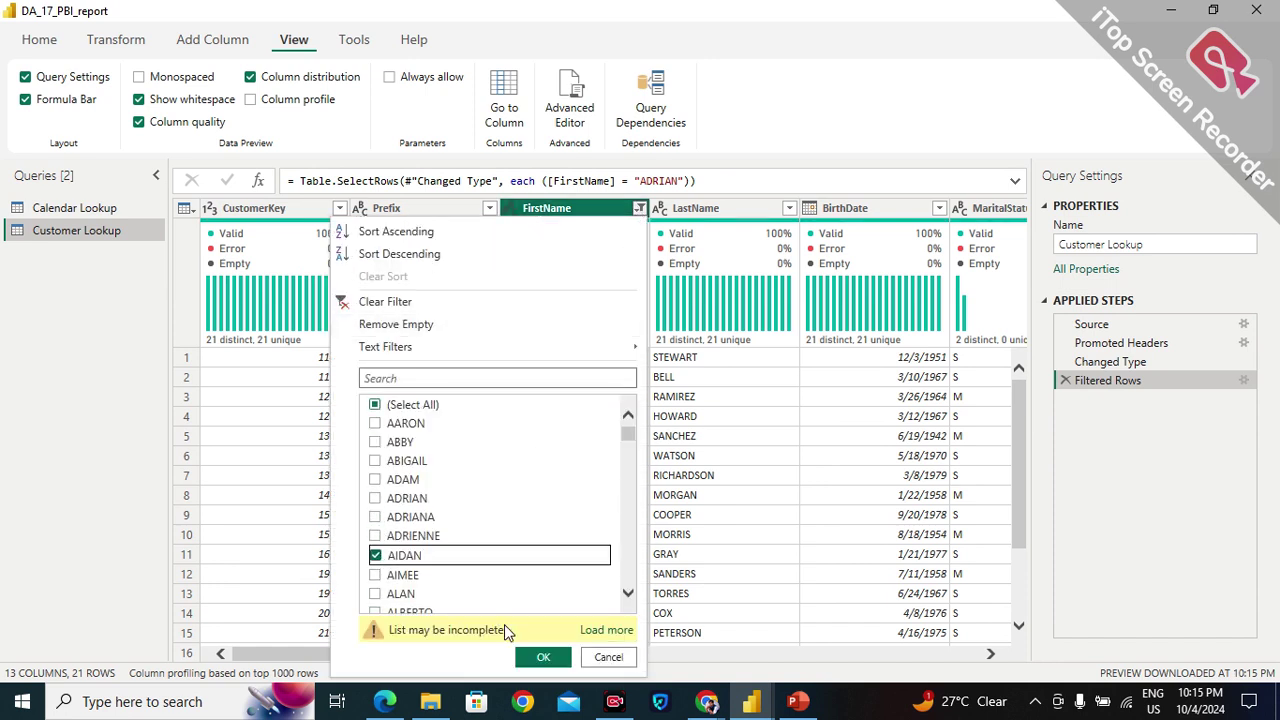
left_click(543, 657)
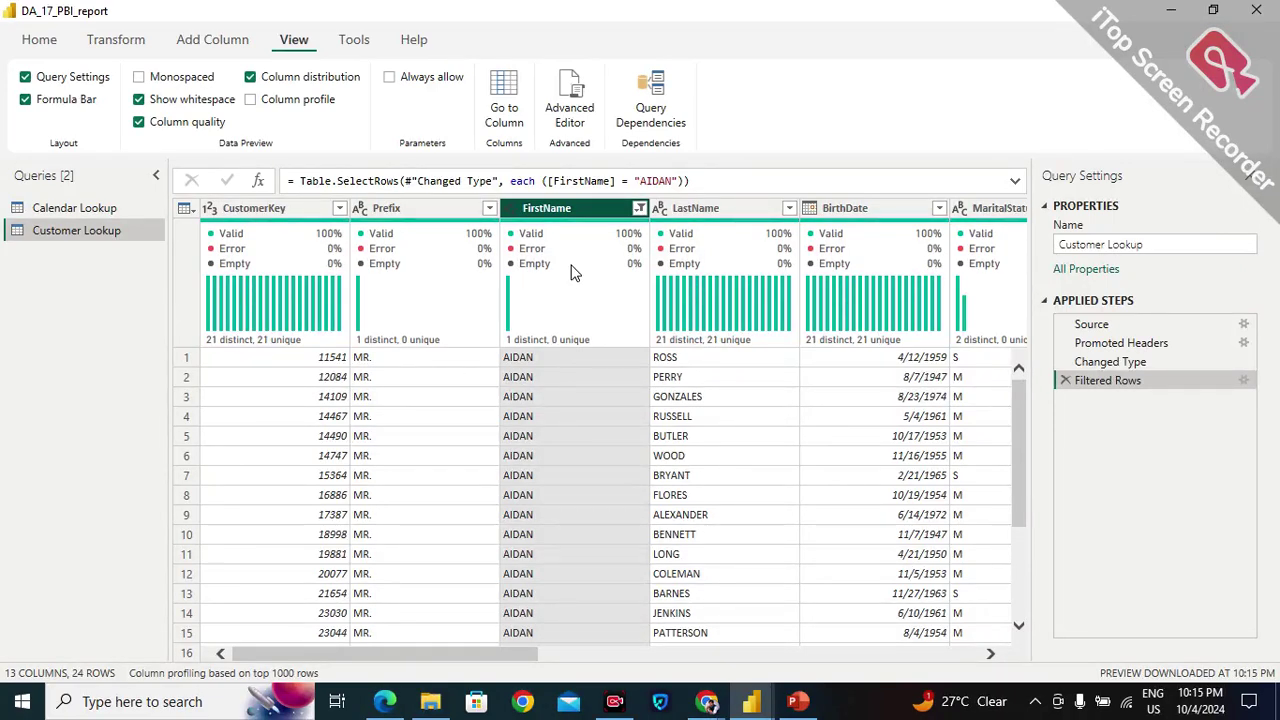
left_click(639, 208)
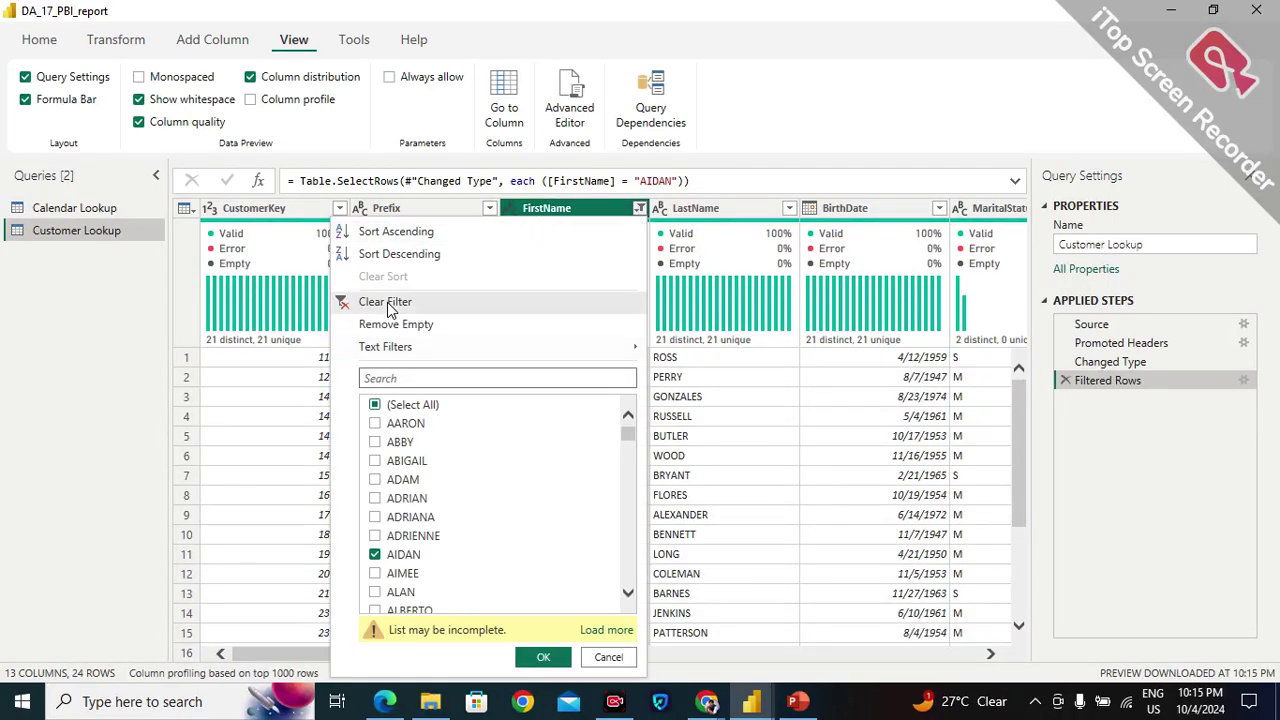
left_click(387, 302)
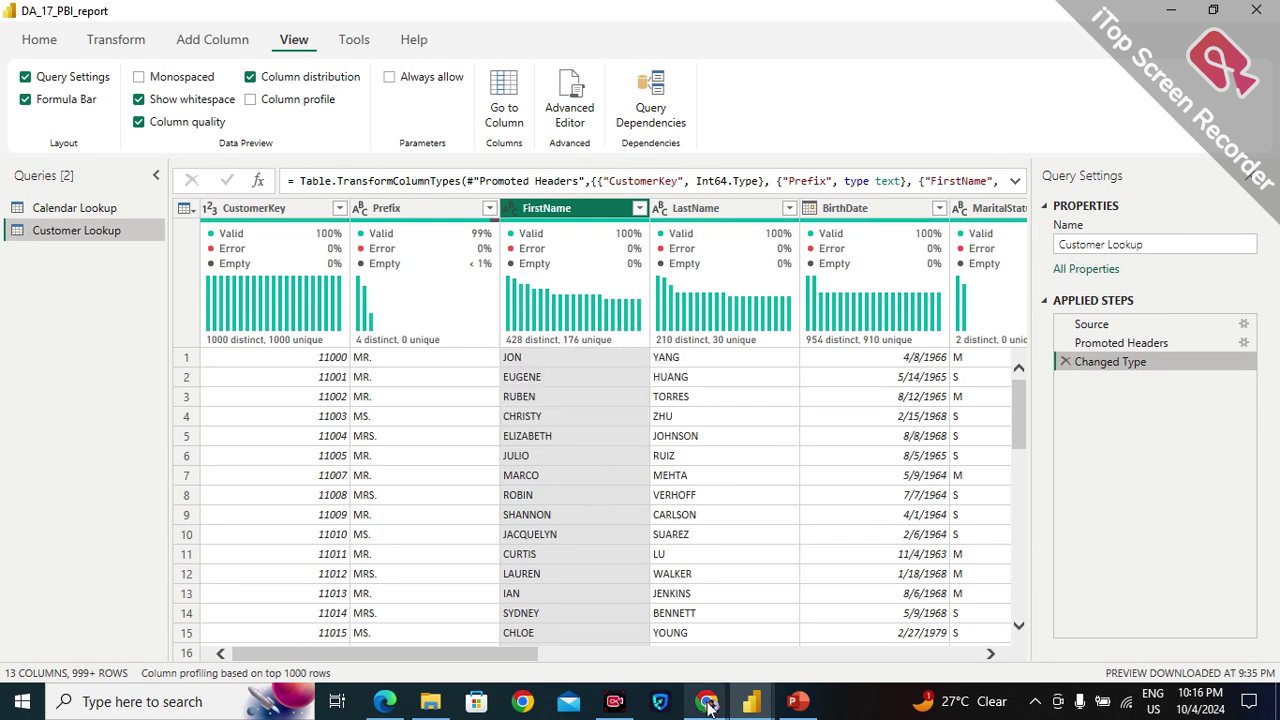
Switch to the Google Meet call in Chrome to check the participants' reactions, and return to Power Query Editor.
mouse_move(707, 707)
left_click(642, 621)
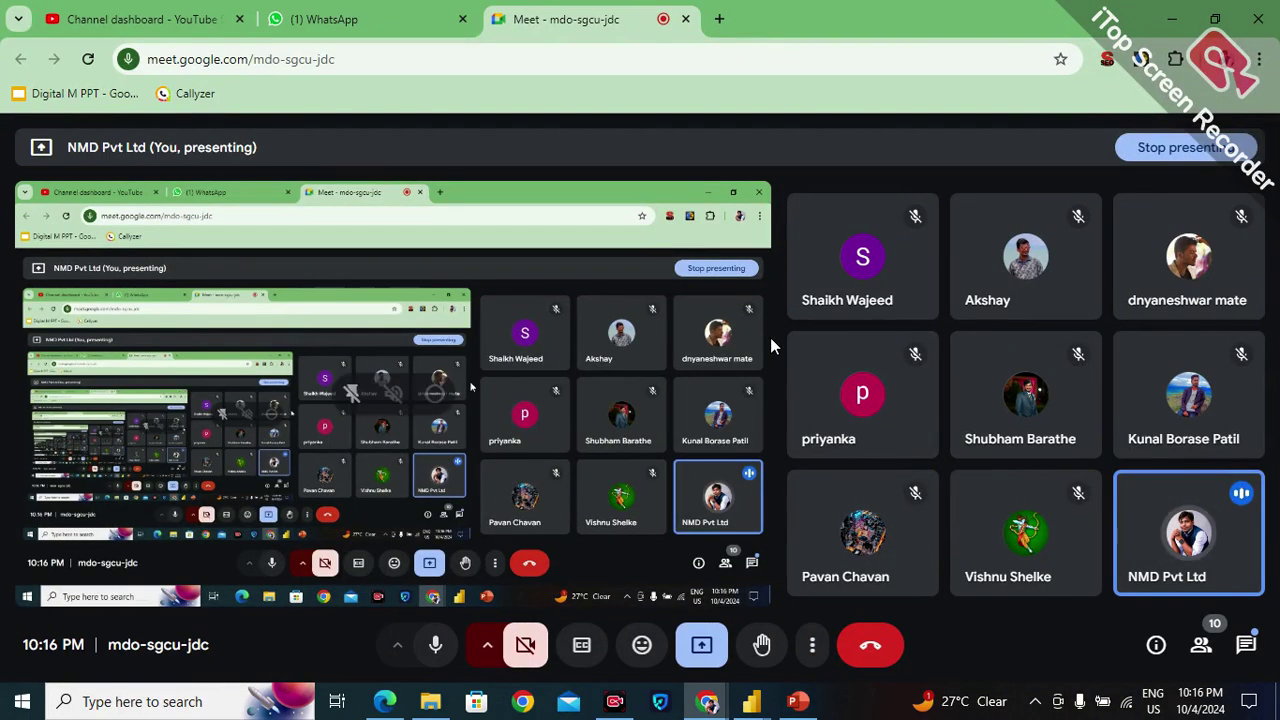
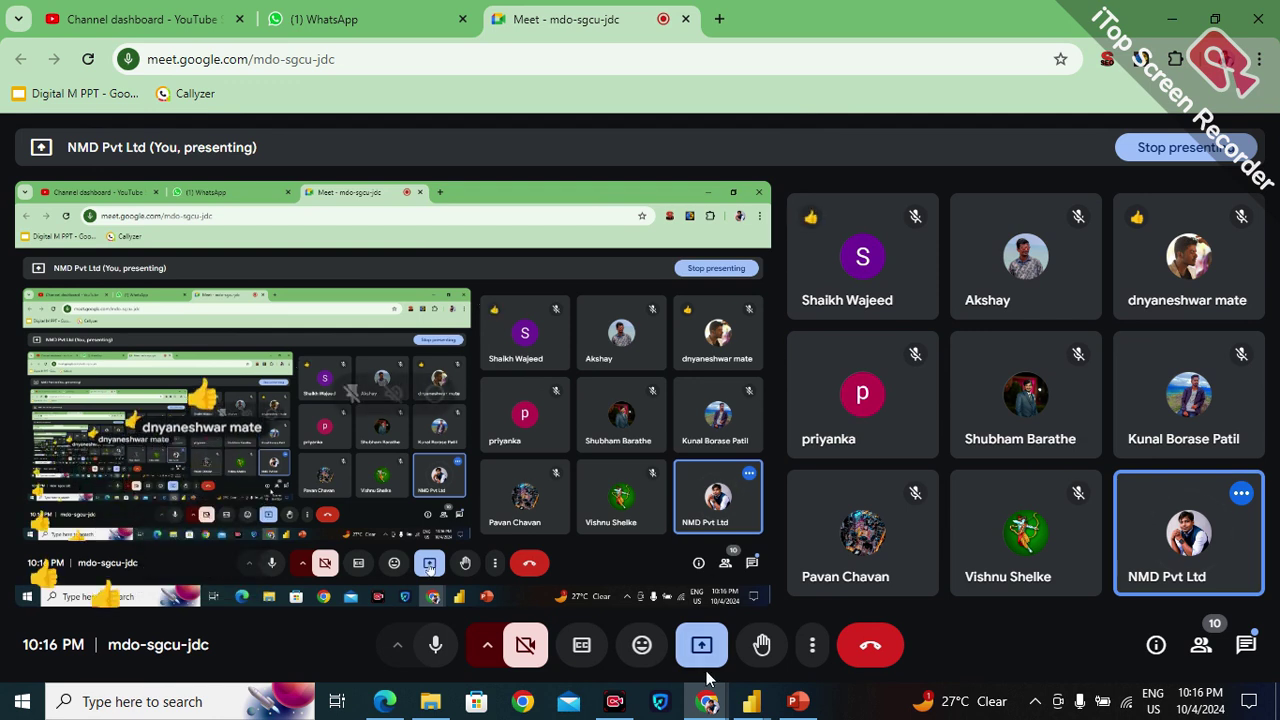
mouse_move(751, 700)
left_click(663, 594)
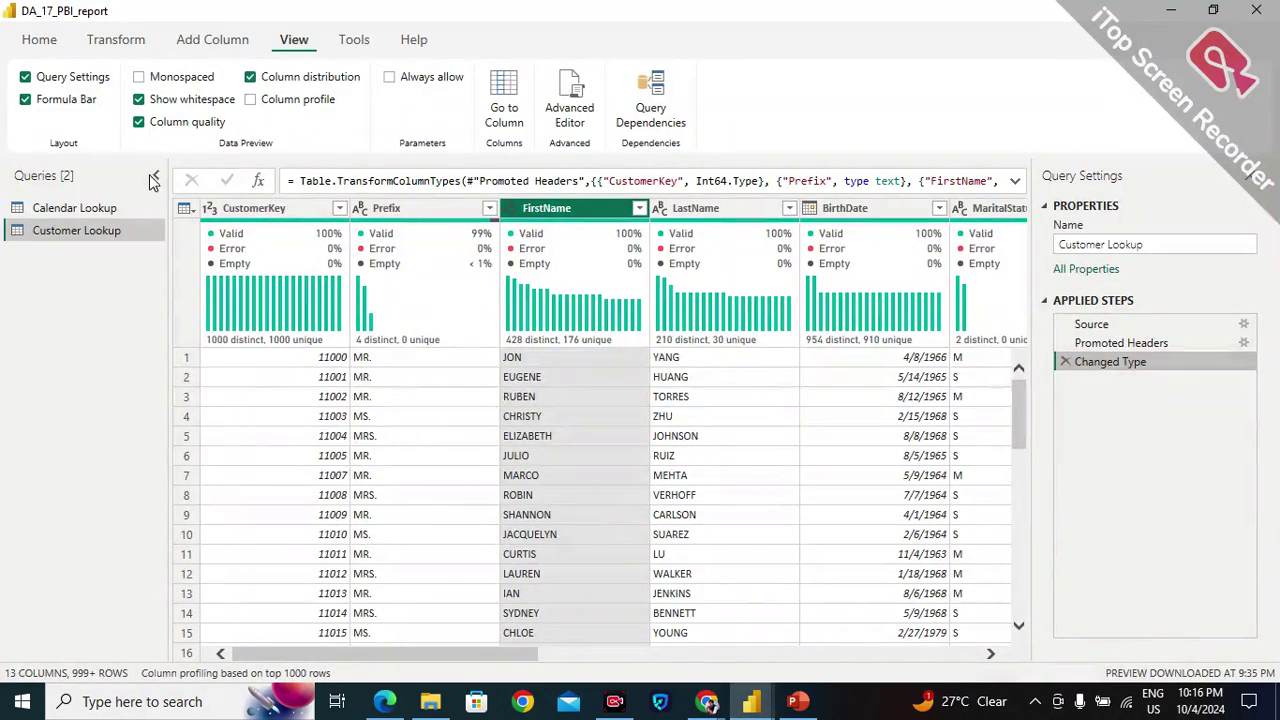
Look through the diagnostic, view, column-adding and transformation commands, and open the Calendar Lookup query.
left_click(357, 48)
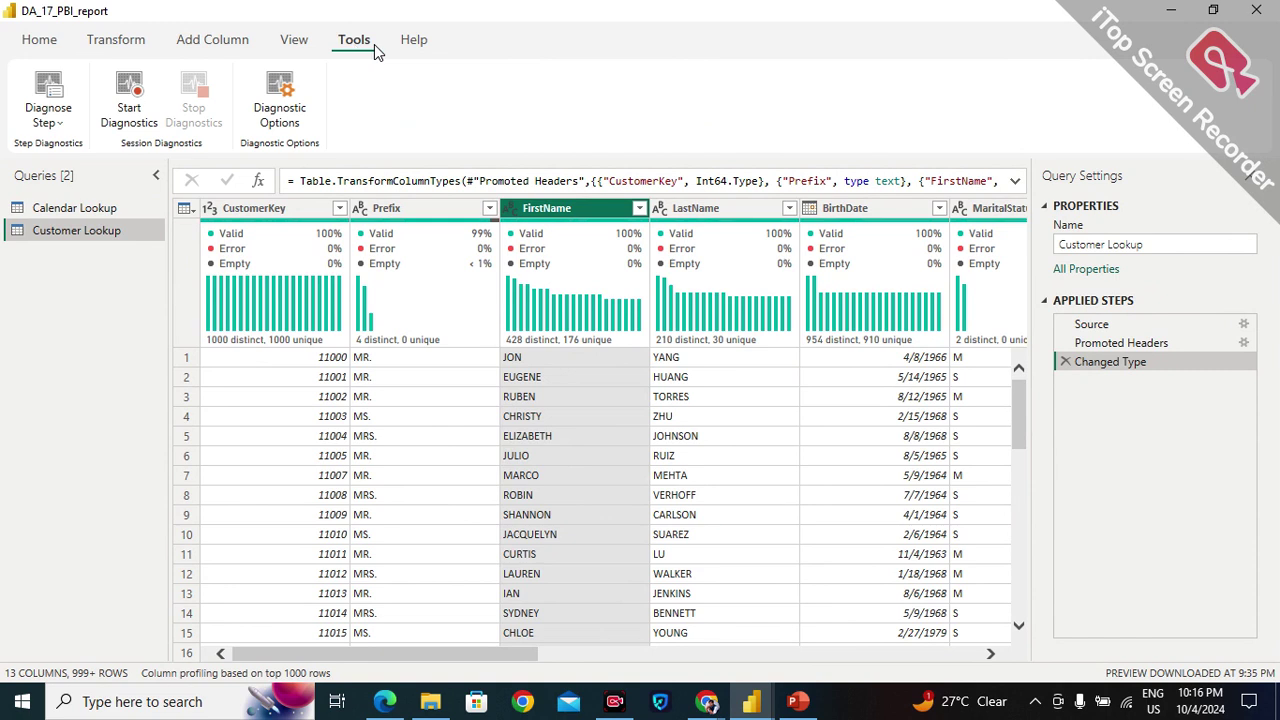
left_click(299, 41)
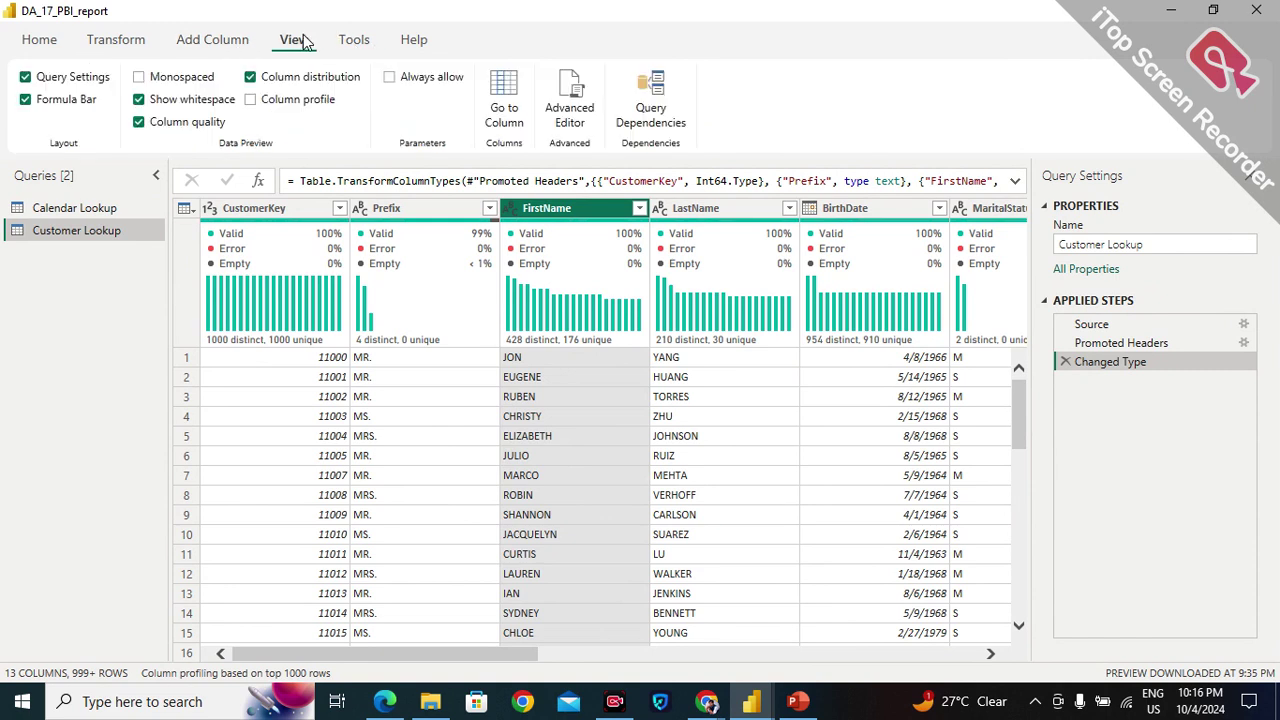
left_click(212, 42)
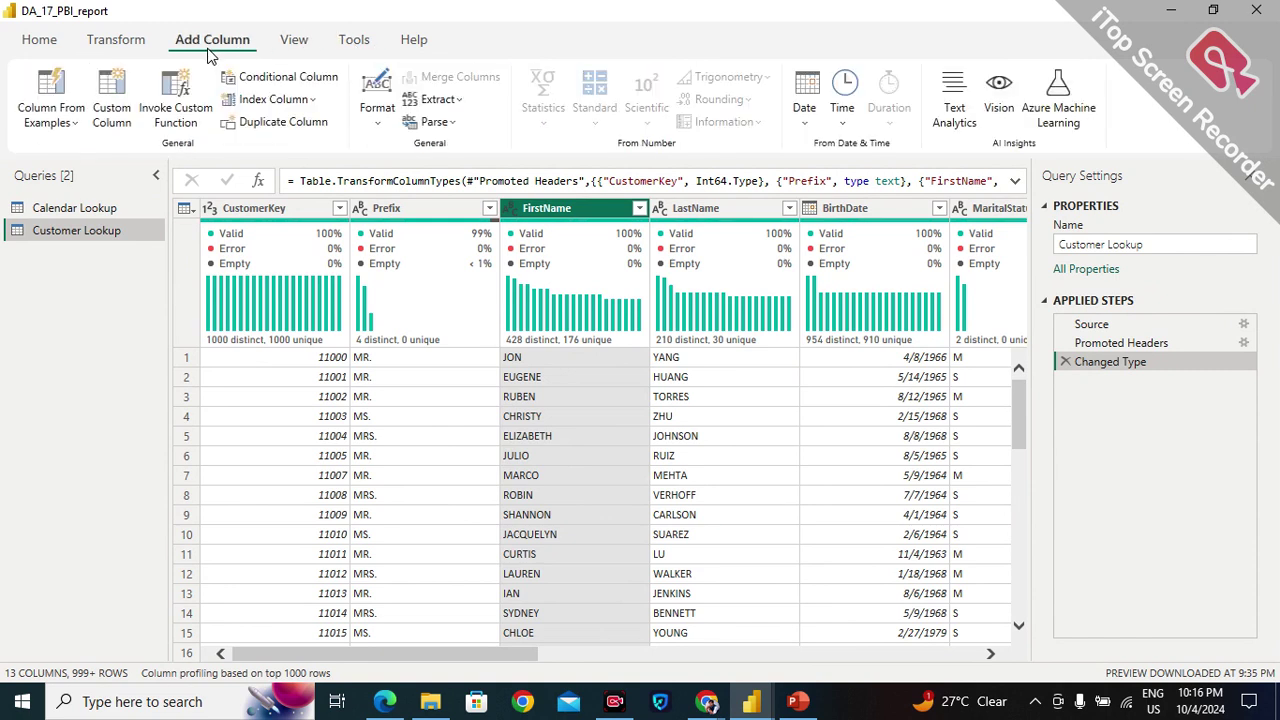
left_click(137, 41)
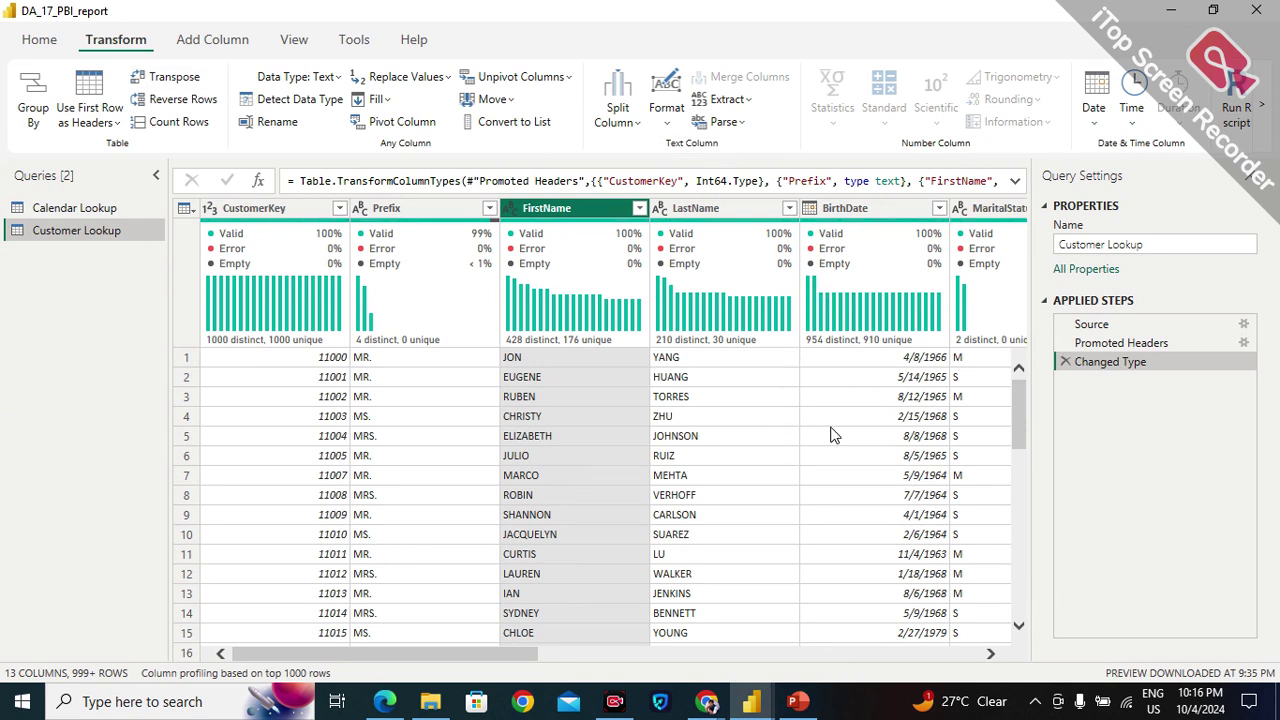
left_click_drag(500, 662, 616, 495)
left_click(95, 208)
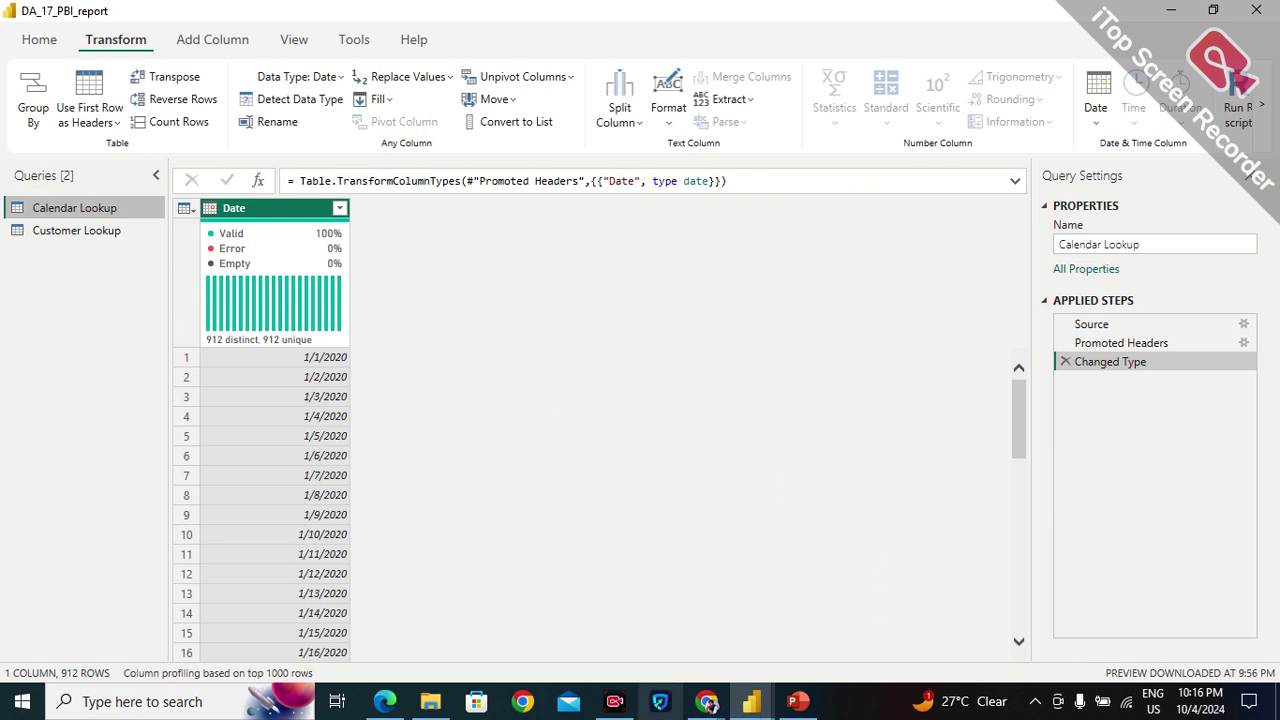
Alternate between the Google Meet call in Chrome and the Calendar Lookup query in Power Query Editor, ending on the call.
mouse_move(705, 704)
left_click(662, 625)
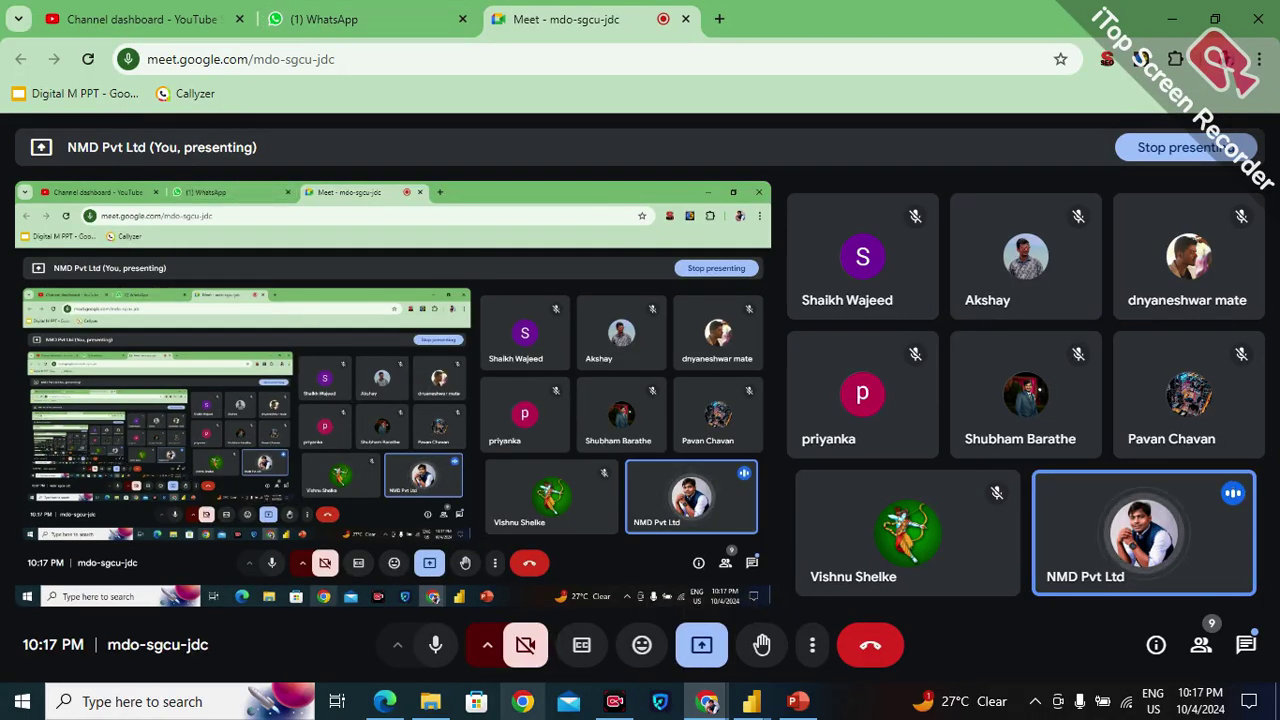
mouse_move(751, 701)
left_click(797, 658)
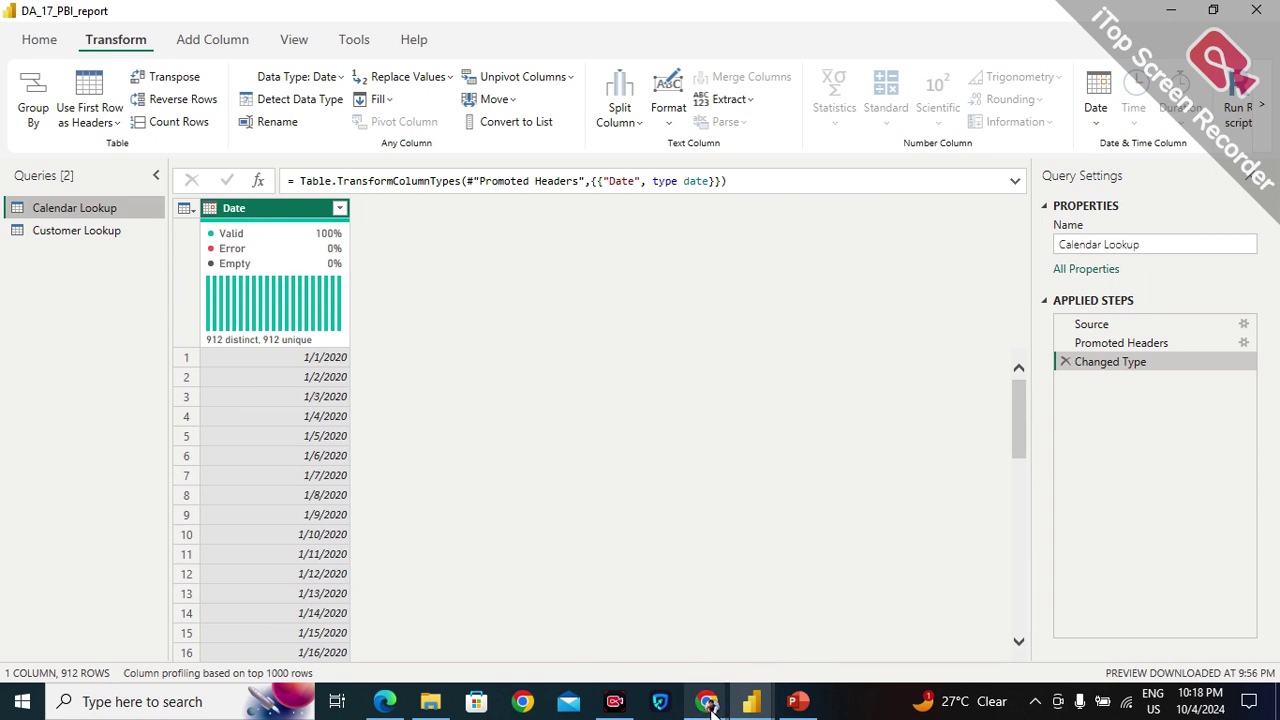
mouse_move(710, 708)
left_click(655, 640)
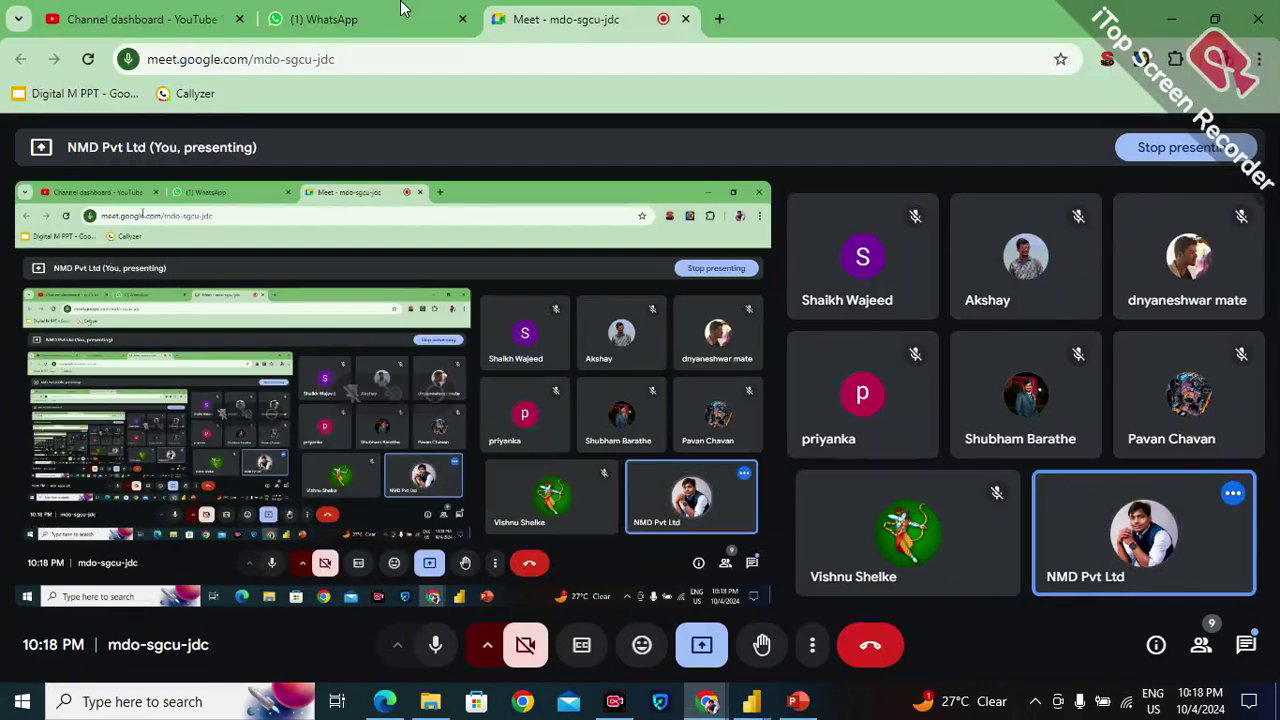